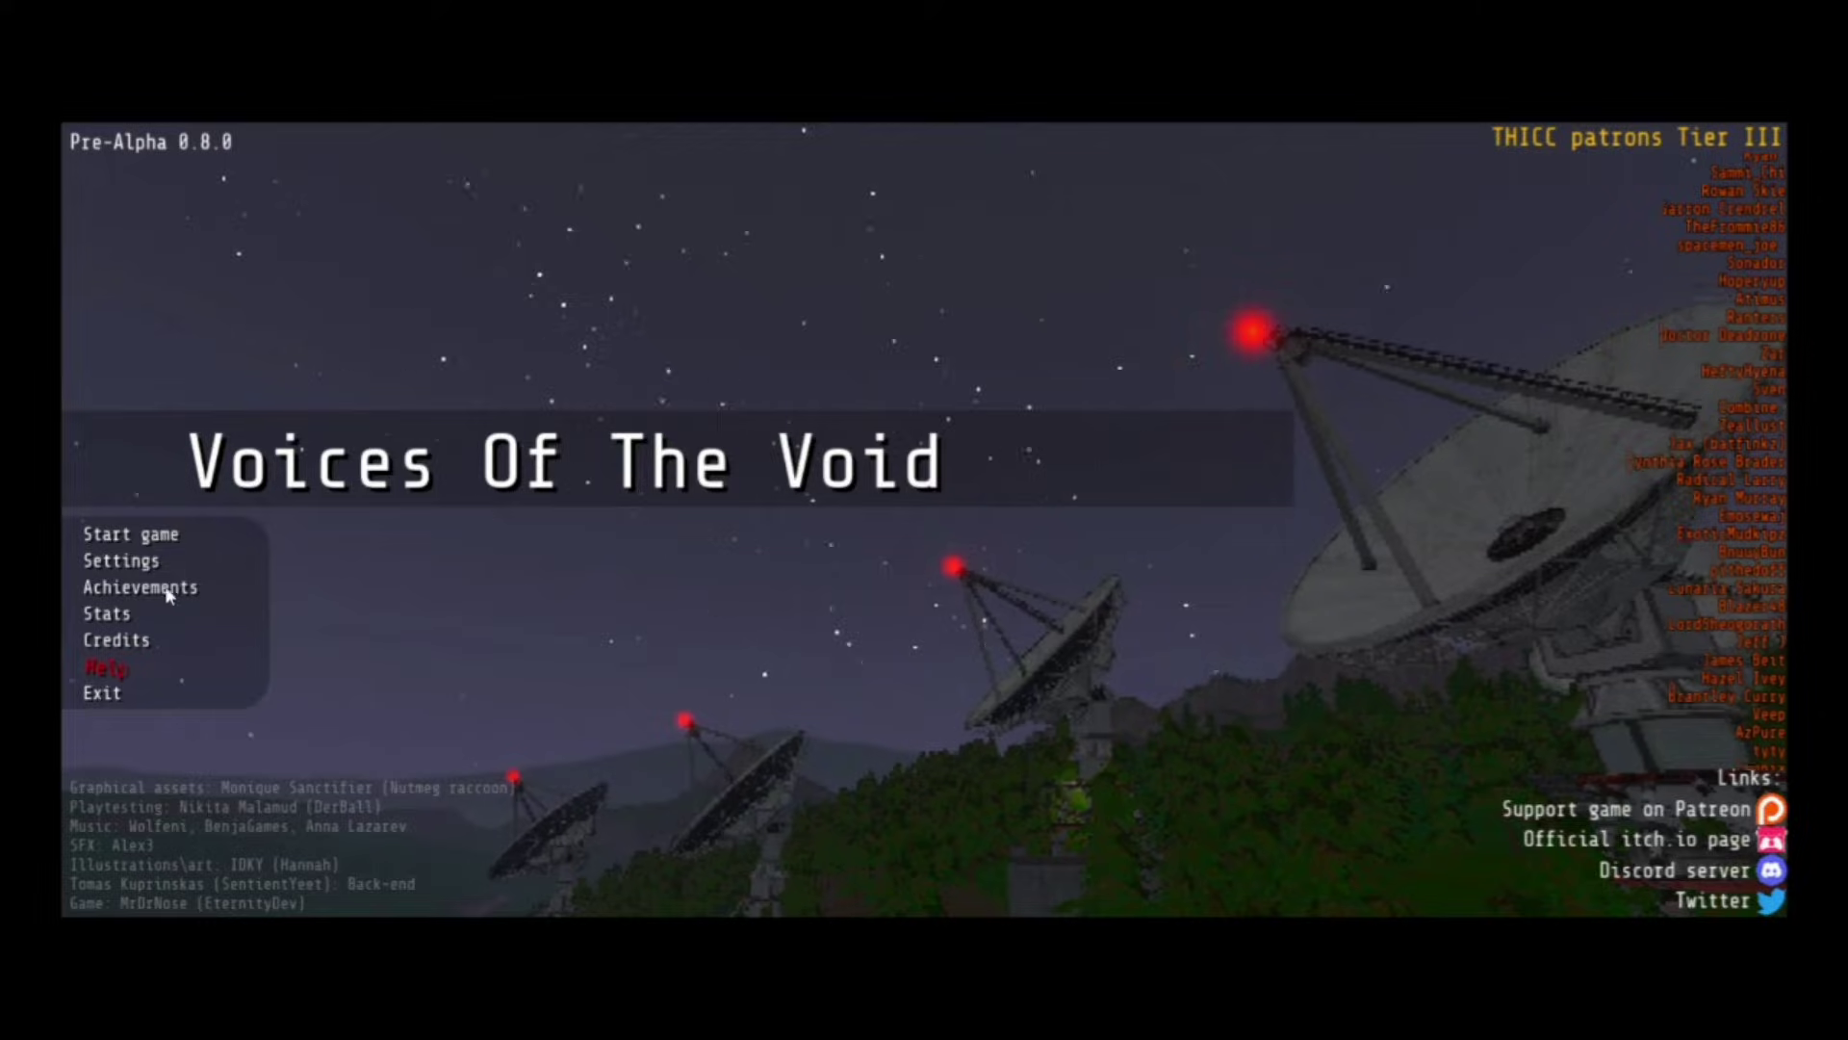
Open the game's "Assets" folder in the file explorer from the gameplay settings.
left_click(136, 560)
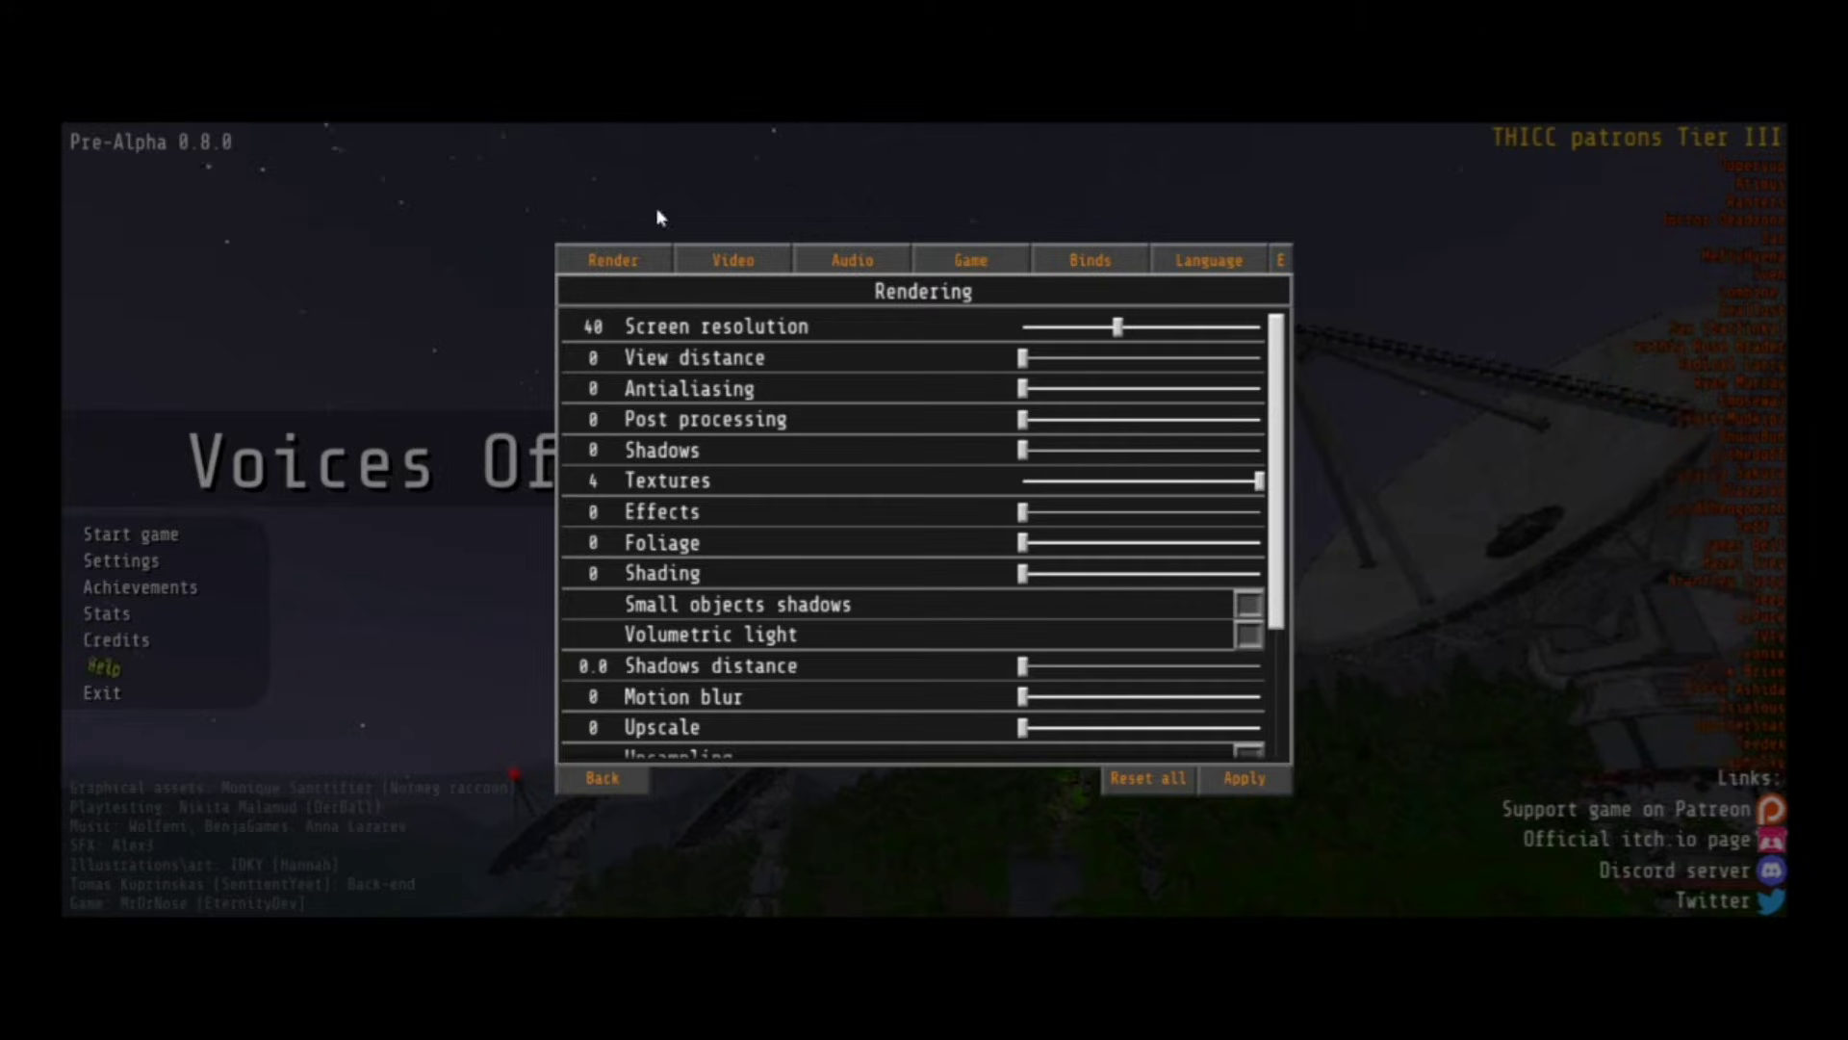
left_click(948, 253)
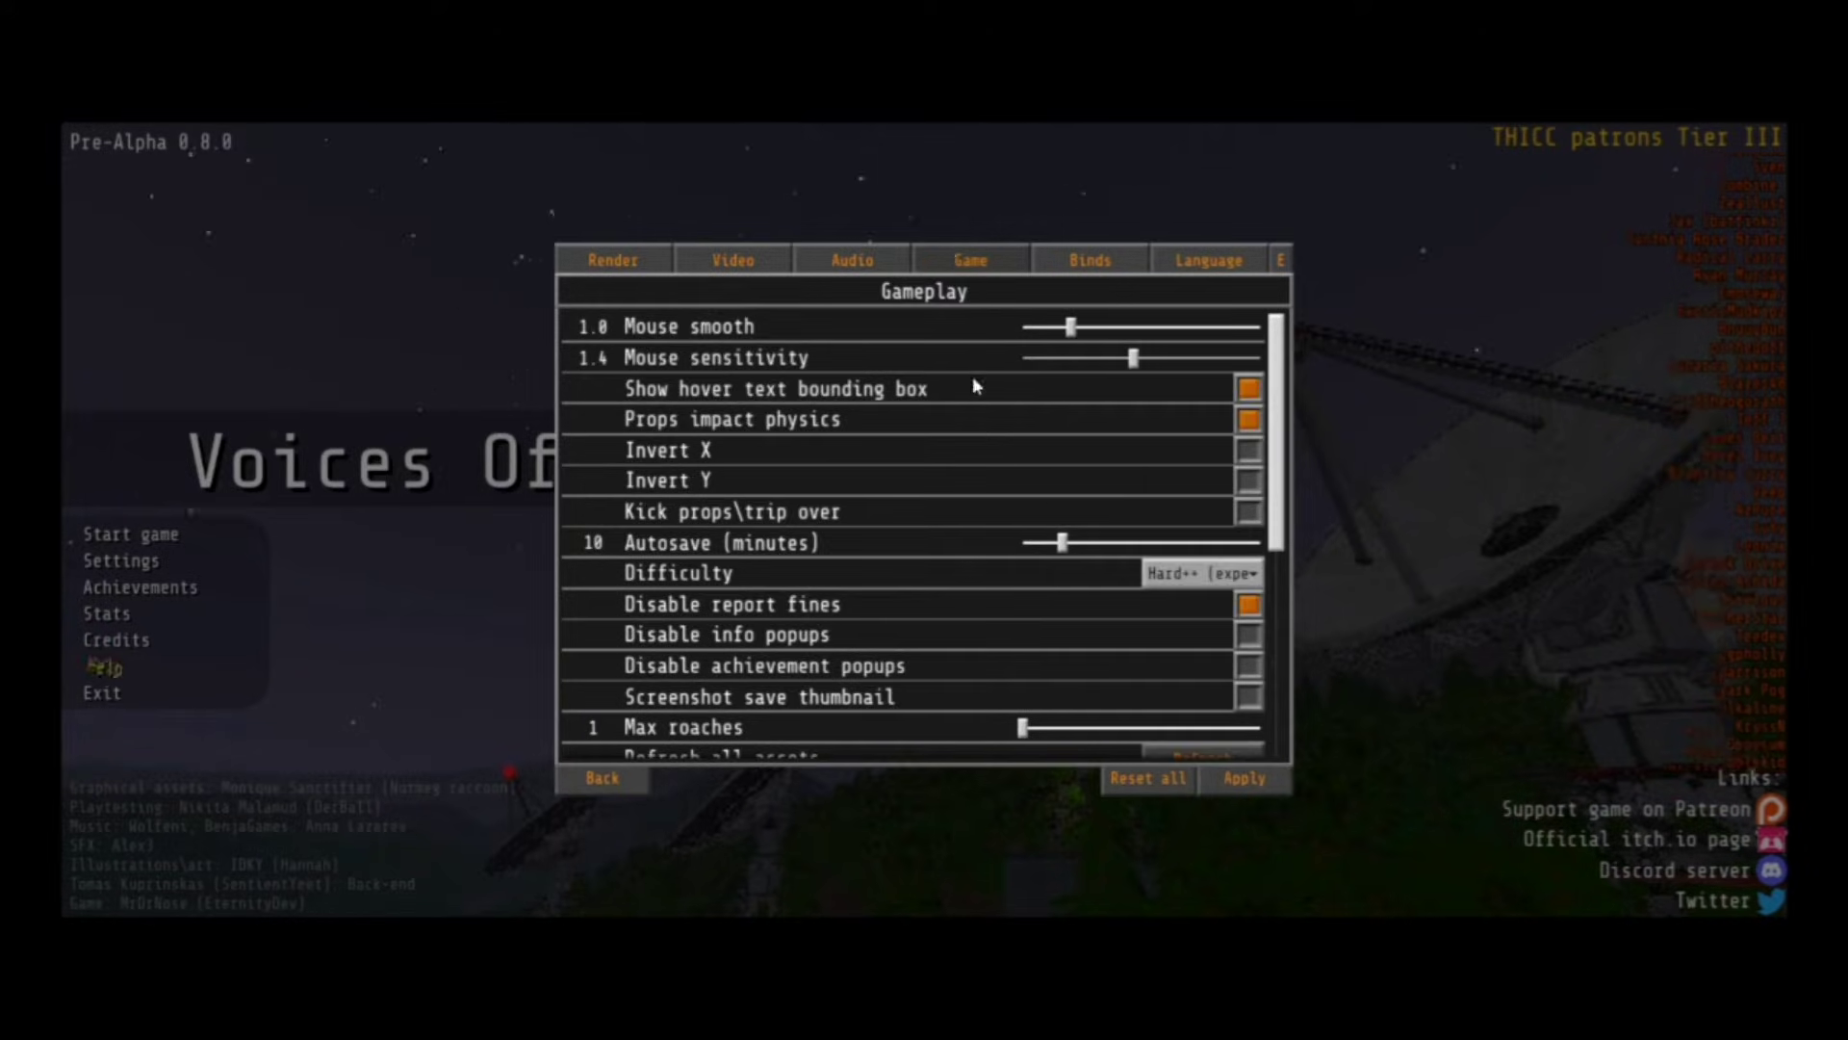
scroll(976, 446, "down", 4)
scroll(976, 446, "down", 3)
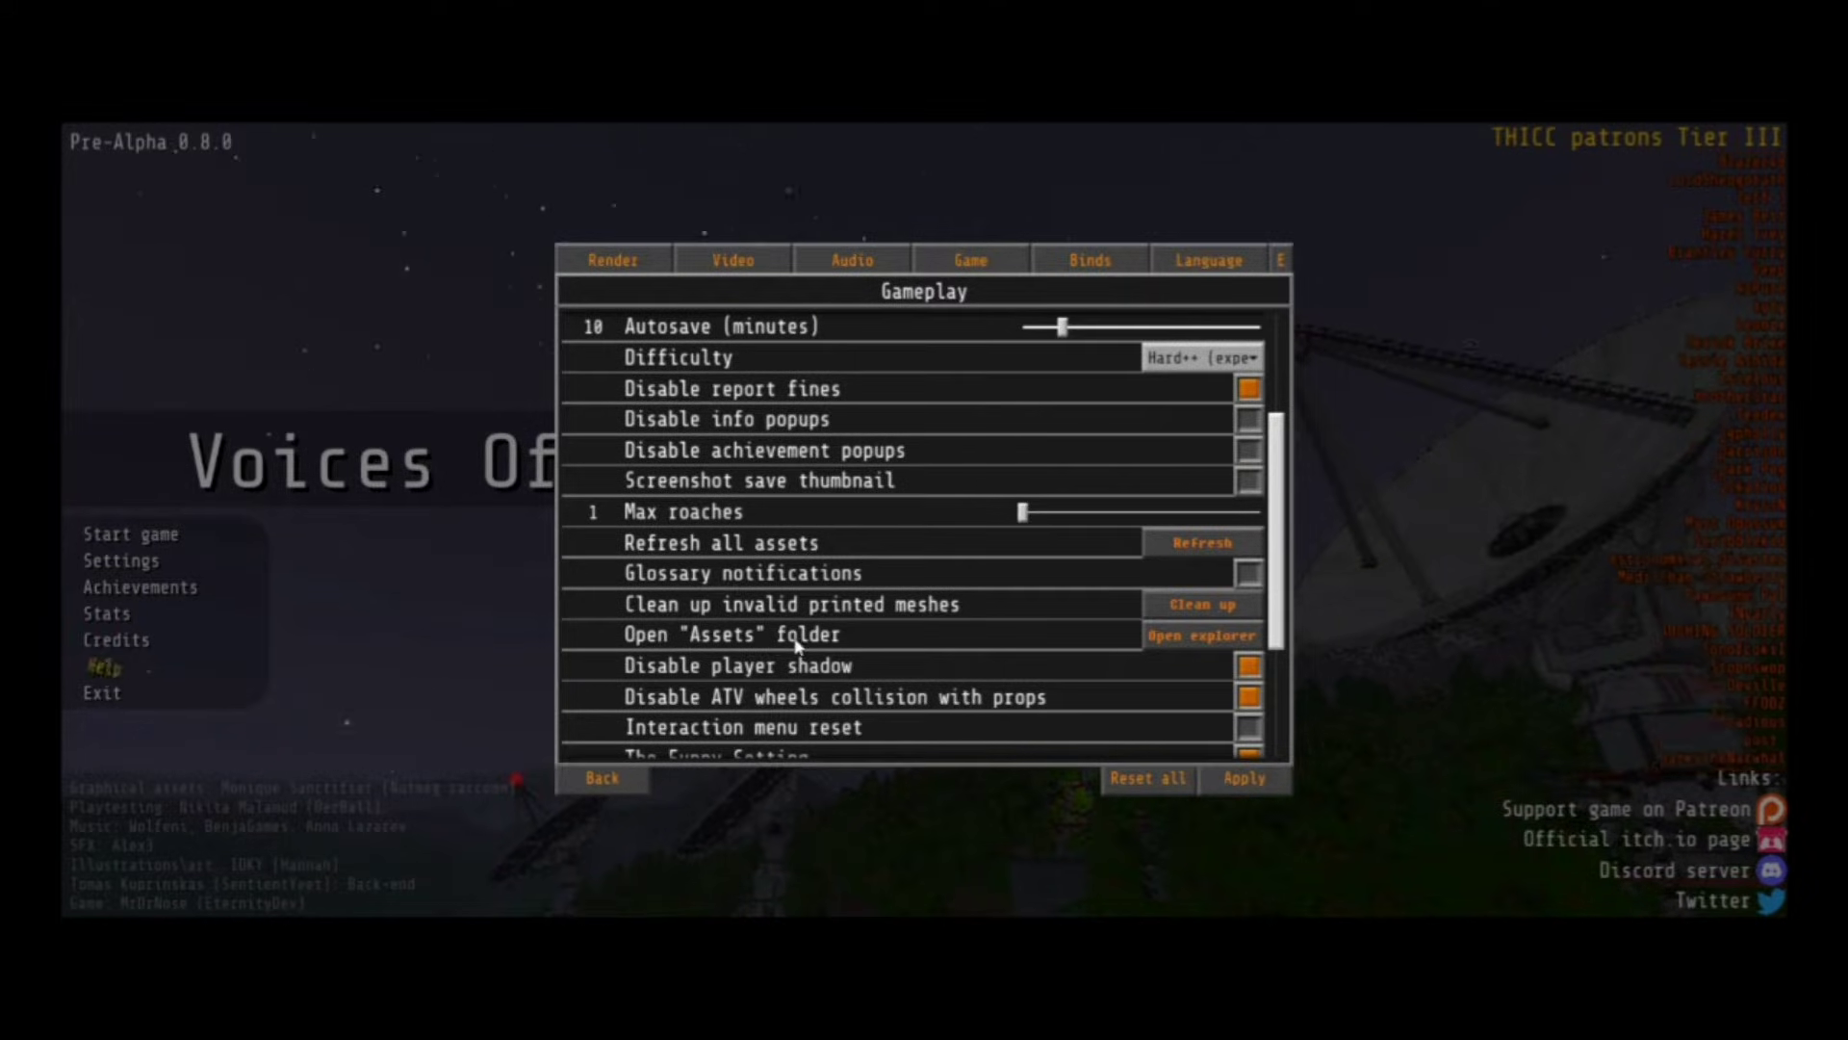
left_click(1168, 643)
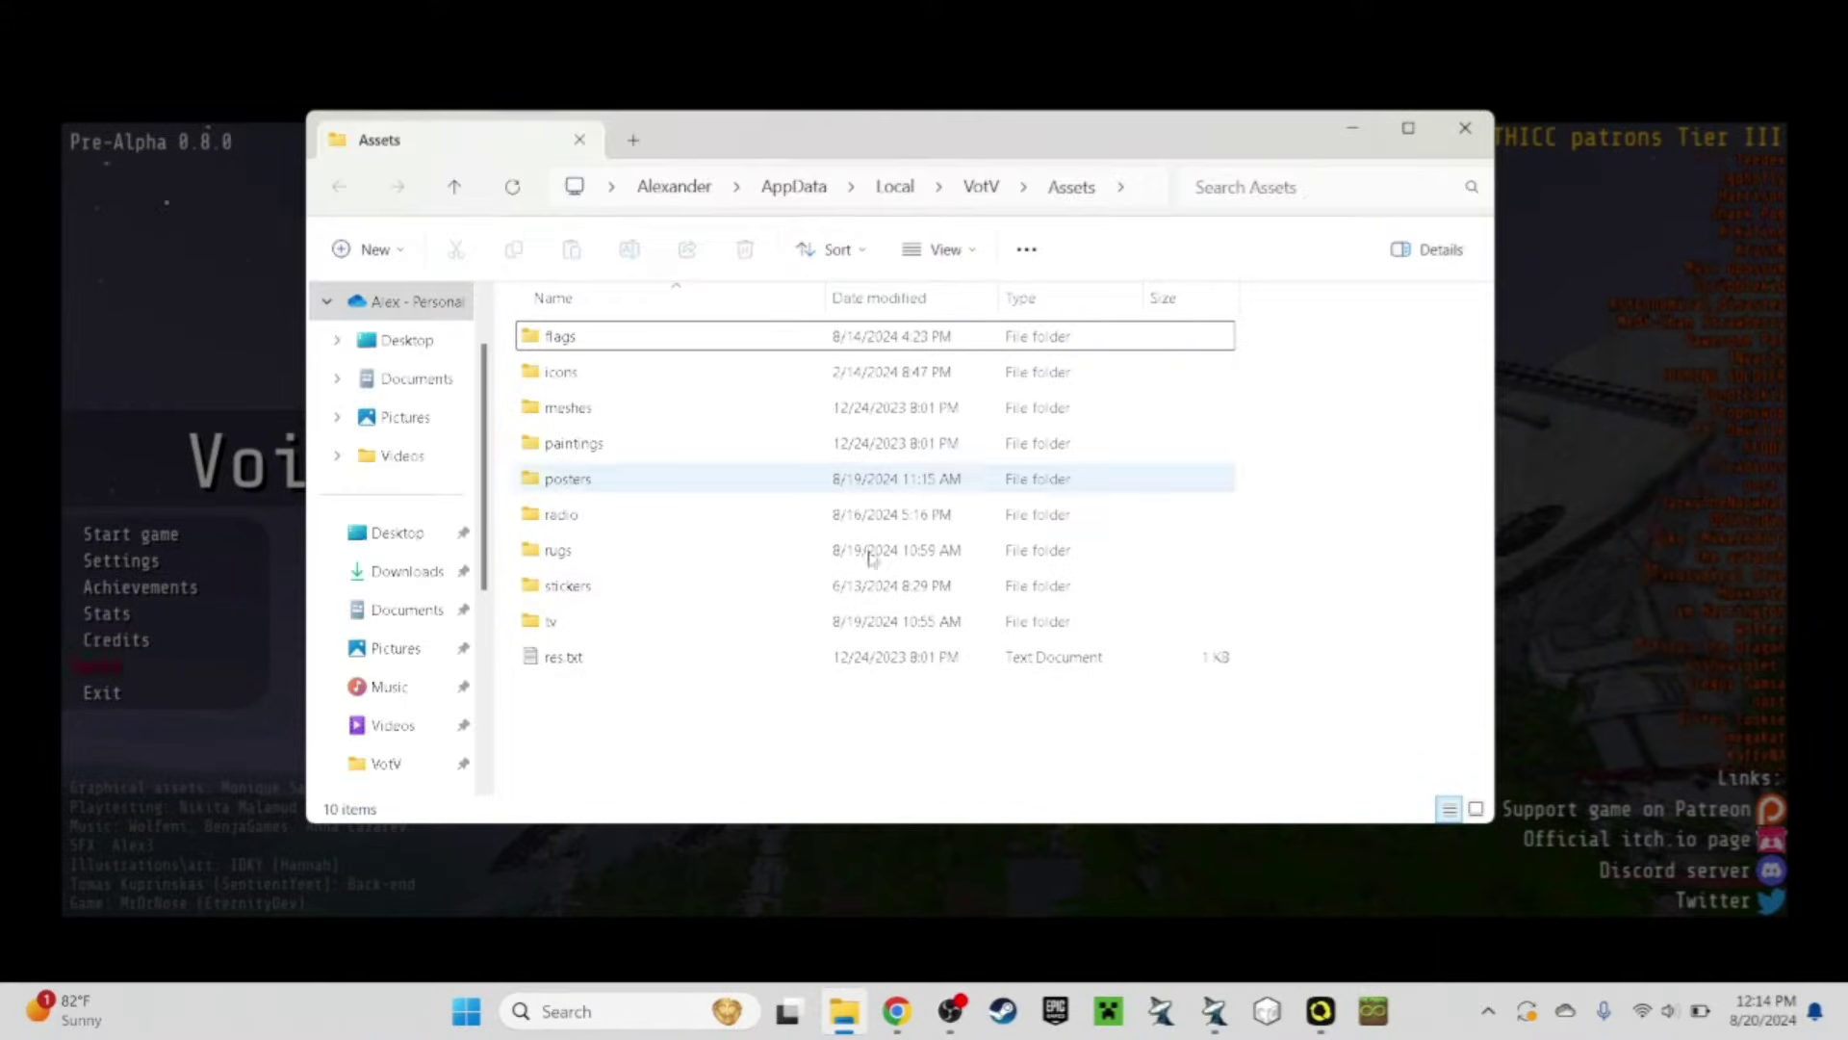
Look into the radio and tv folders to see their media files and return to the Assets folder.
left_click(673, 372)
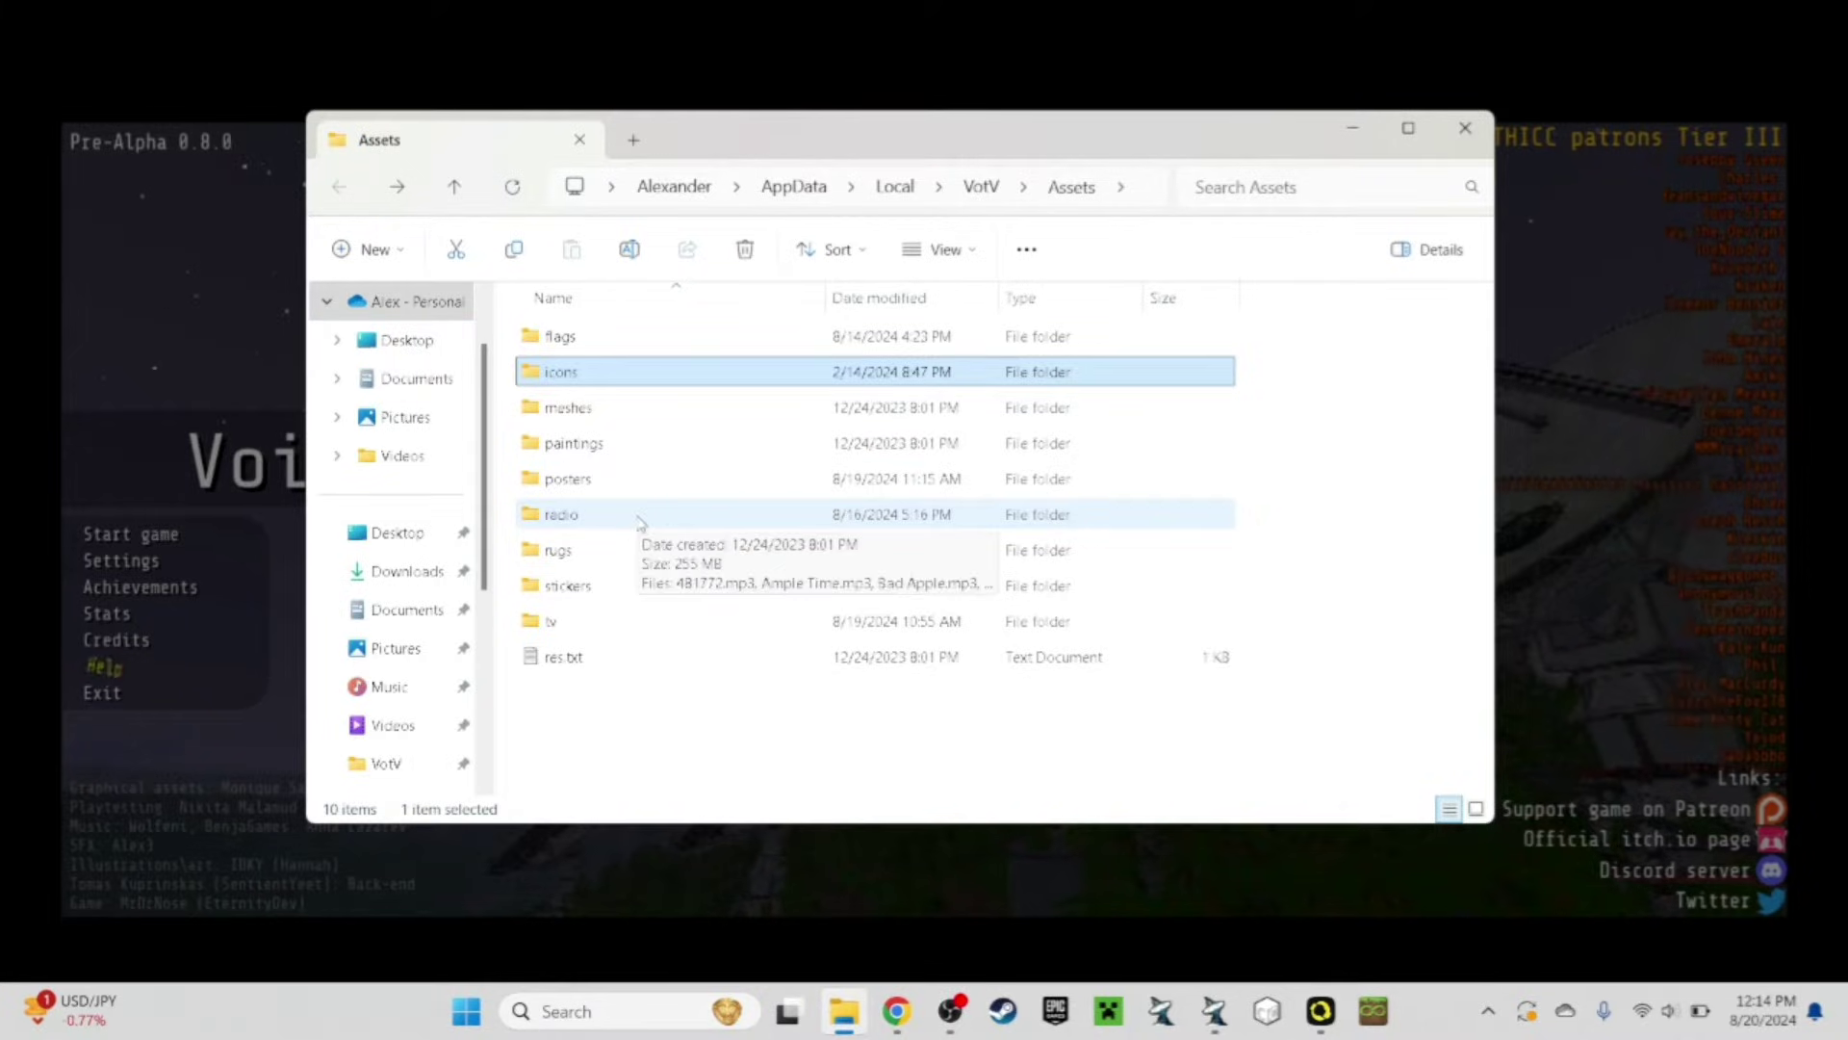
double_click(640, 520)
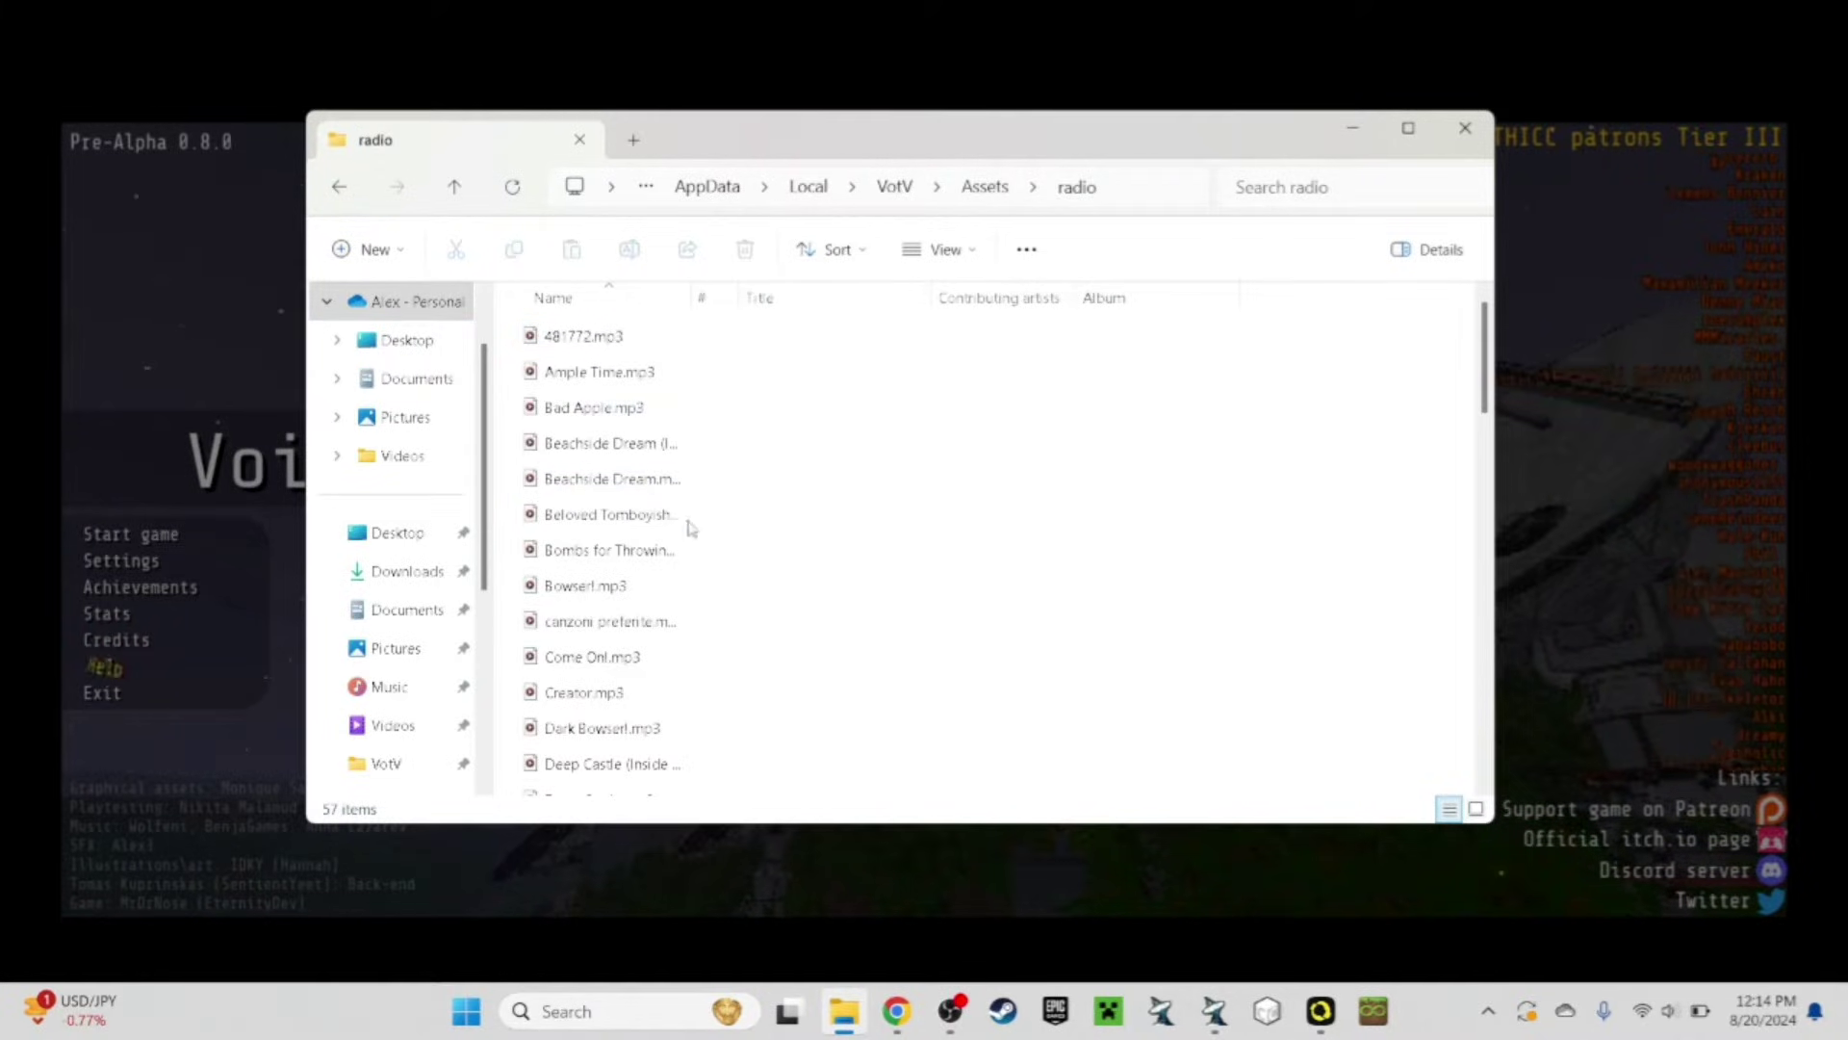
key("alt+Left")
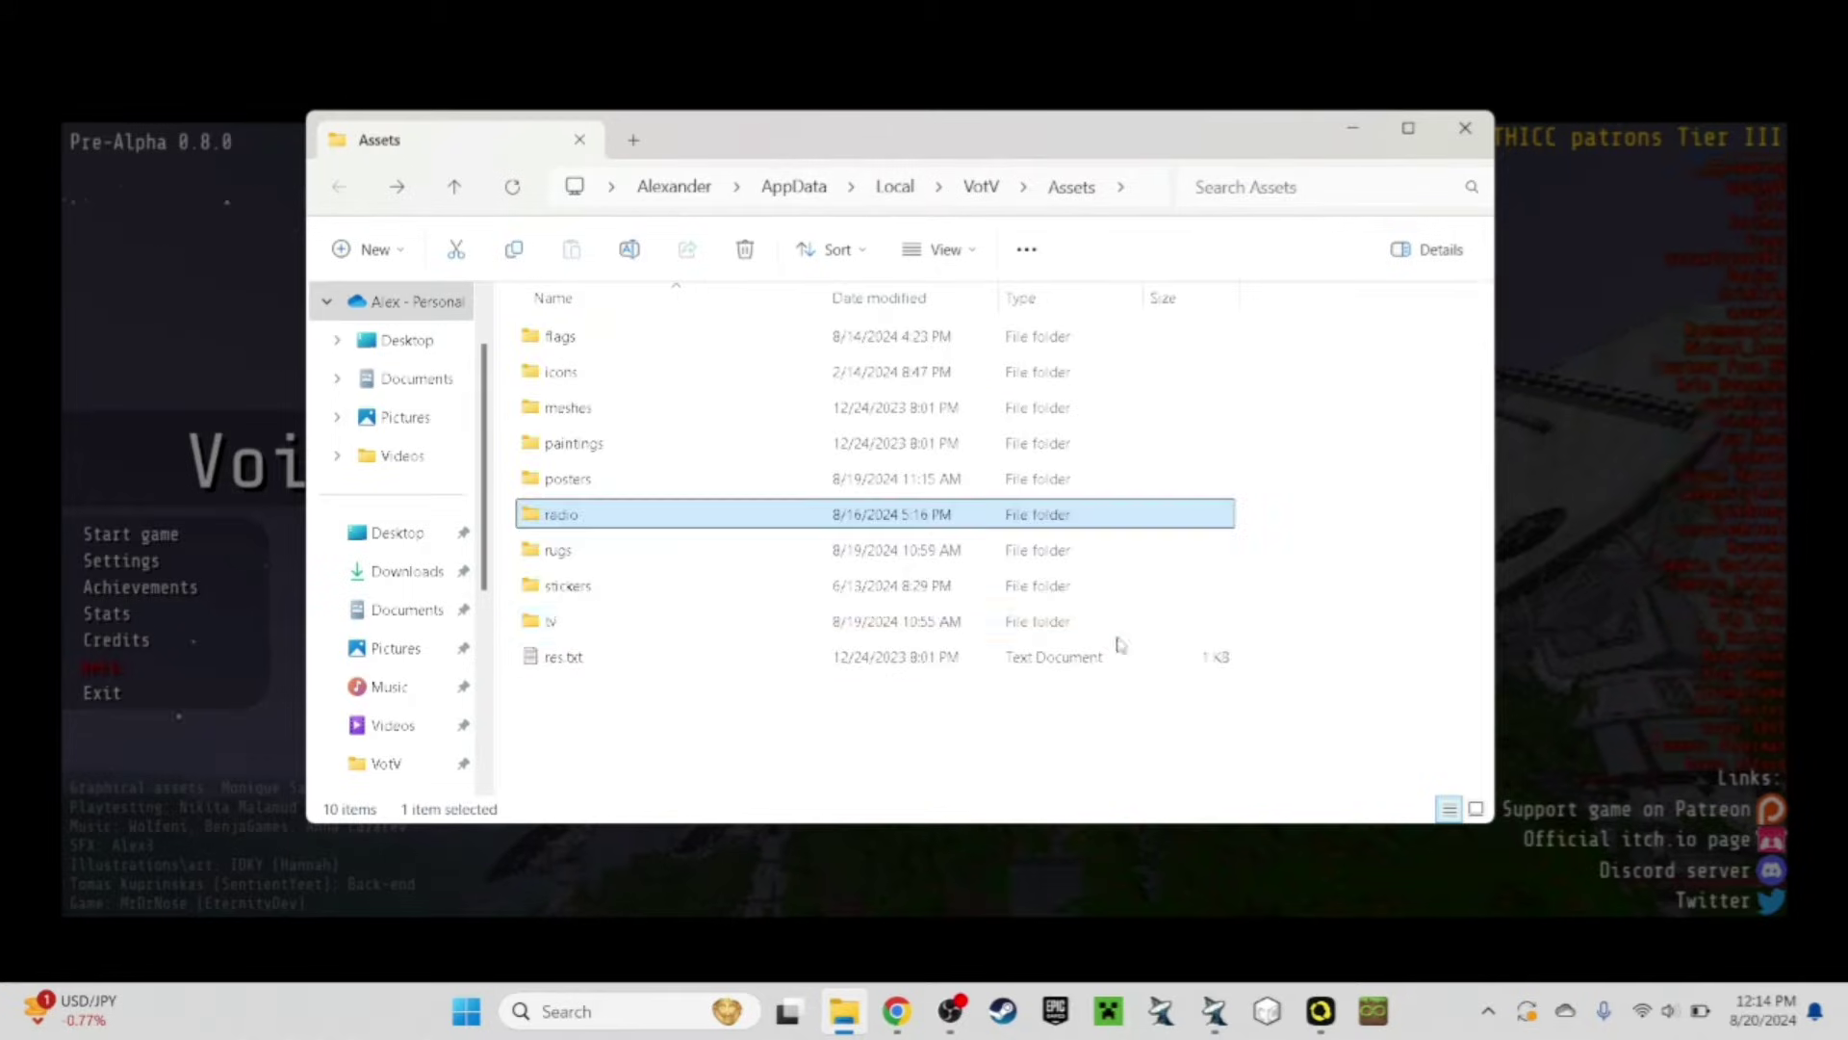
double_click(961, 433)
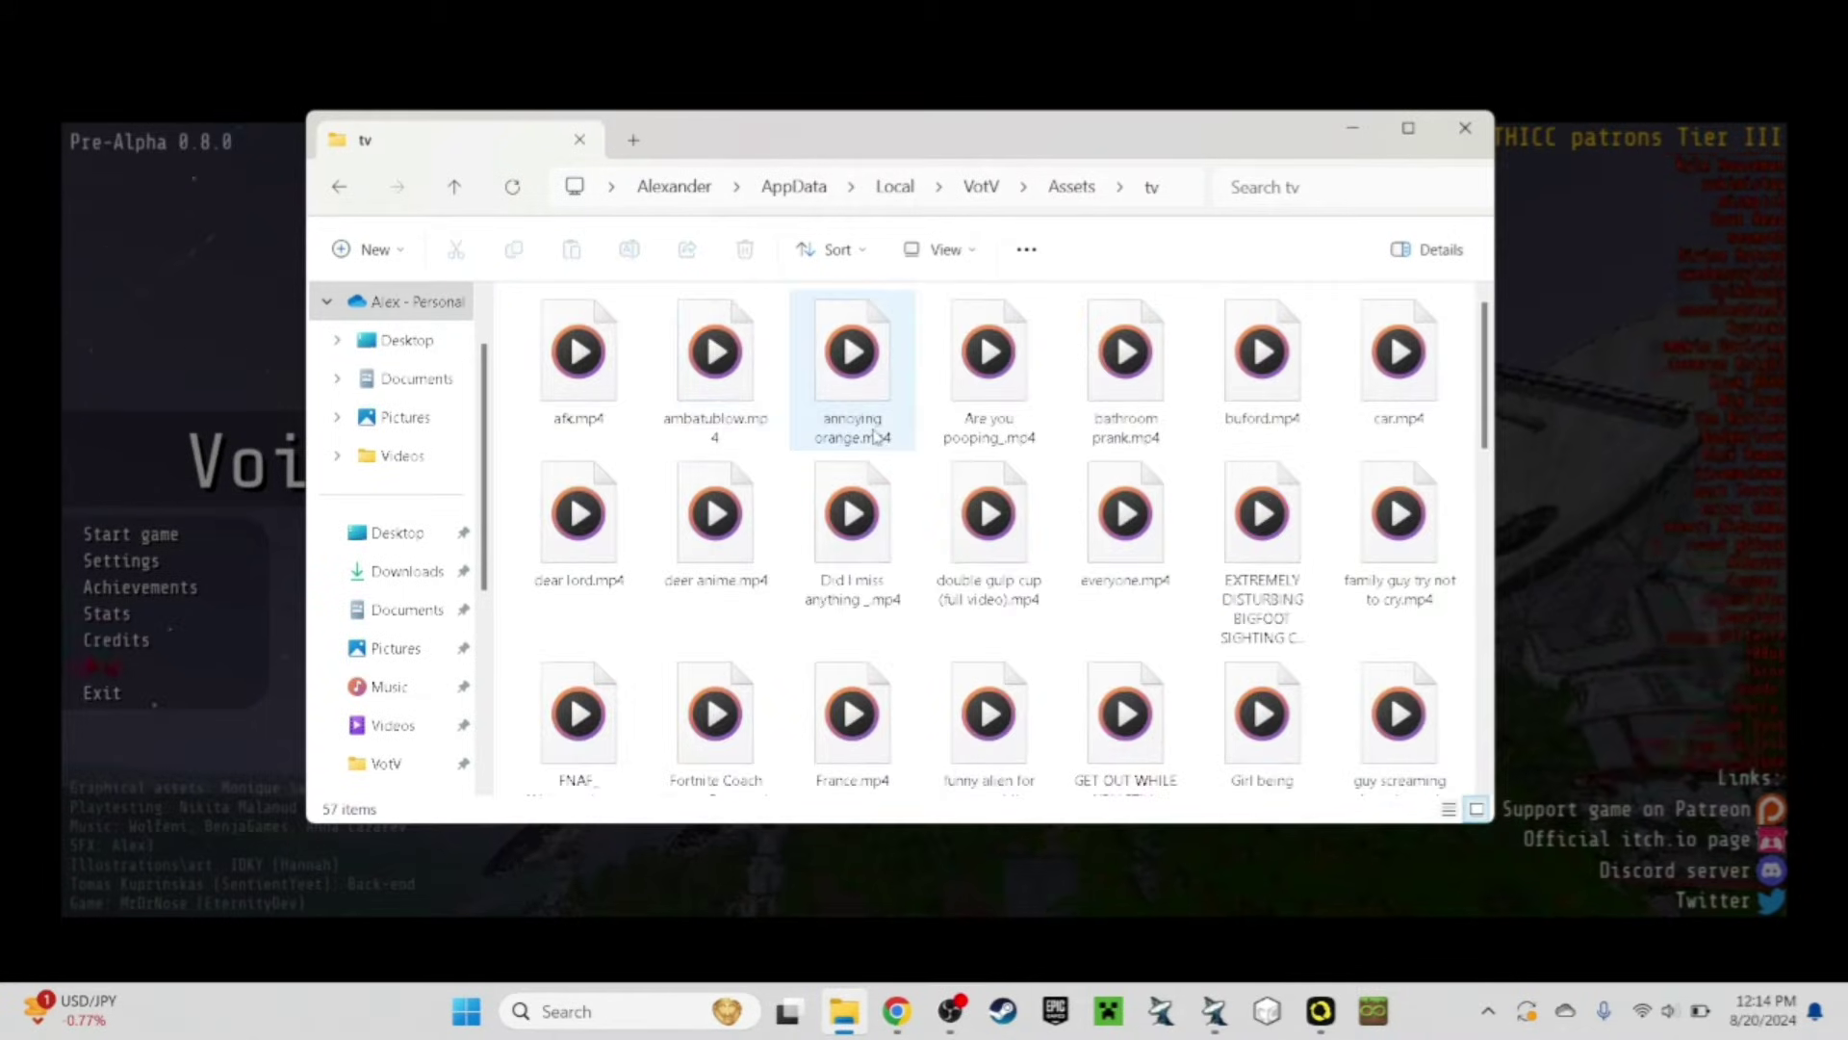
scroll(877, 436, "down", 10)
key("alt+Left")
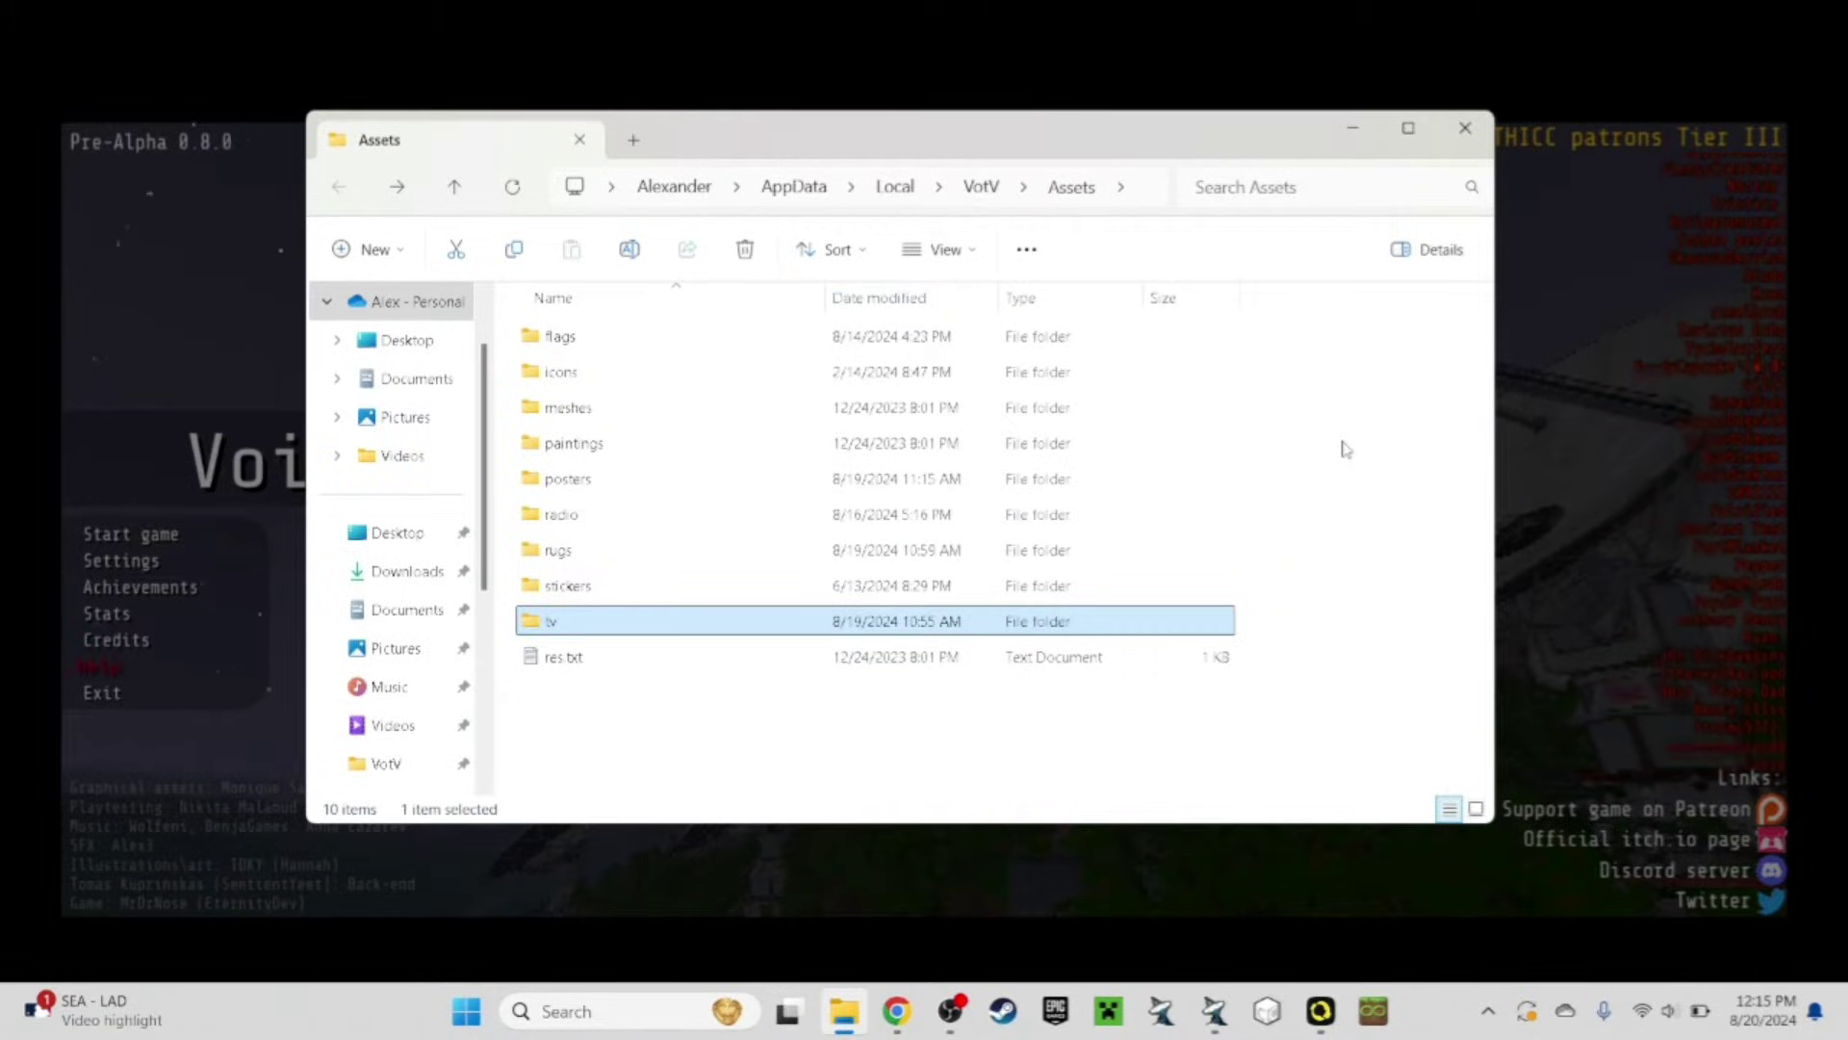
Open the printer folder inside meshes and look through its model folders.
double_click(982, 415)
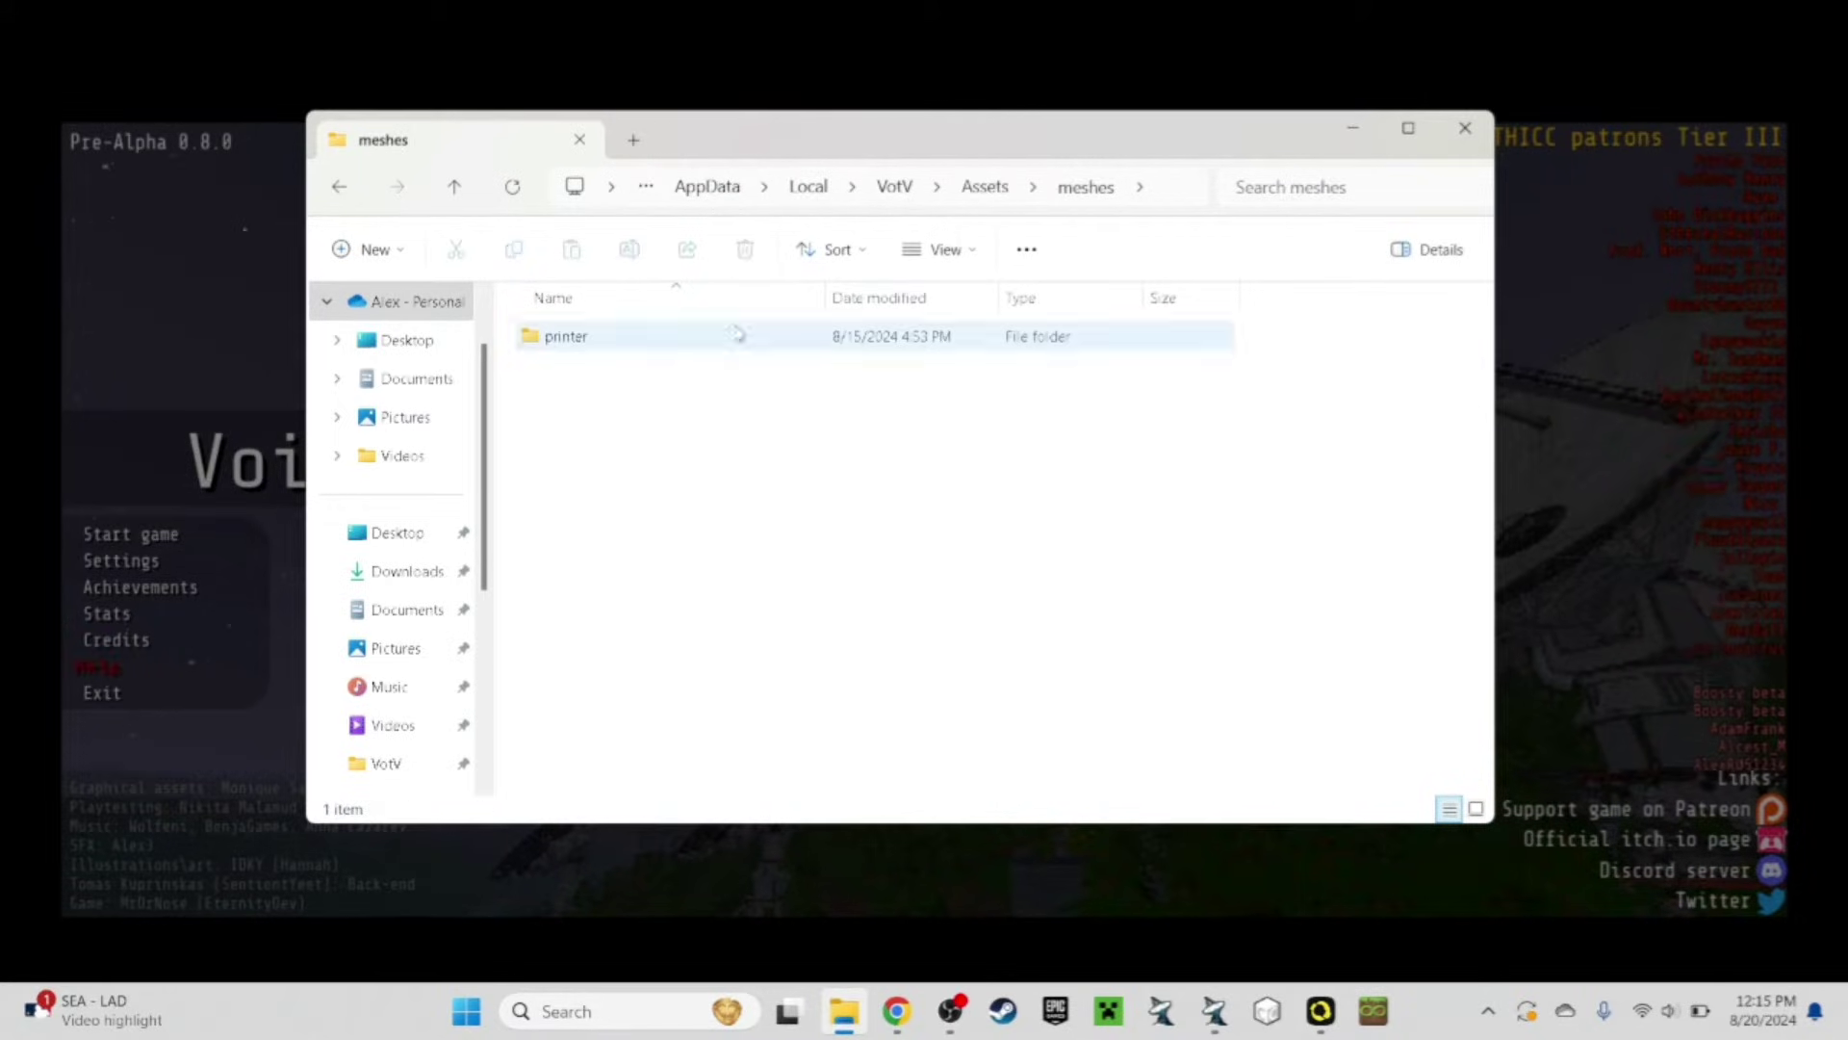
double_click(992, 354)
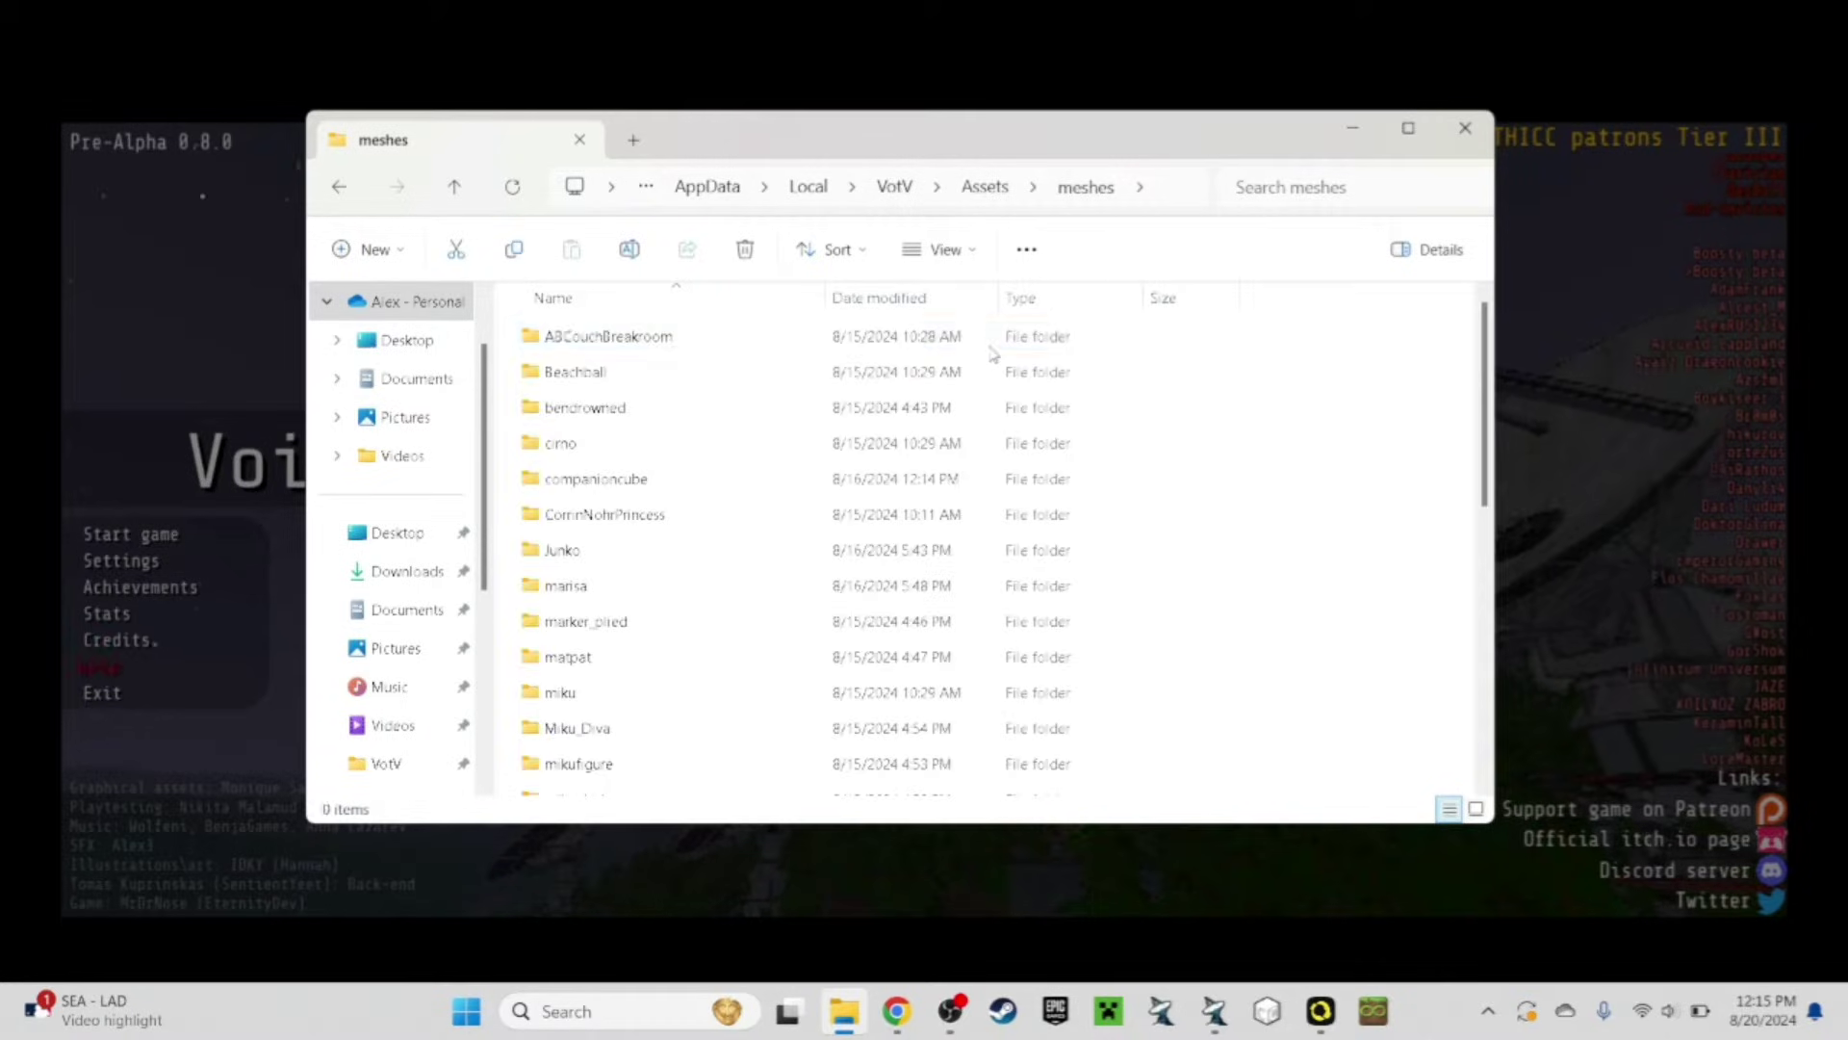
scroll(887, 376, "down", 5)
scroll(887, 376, "down", 2)
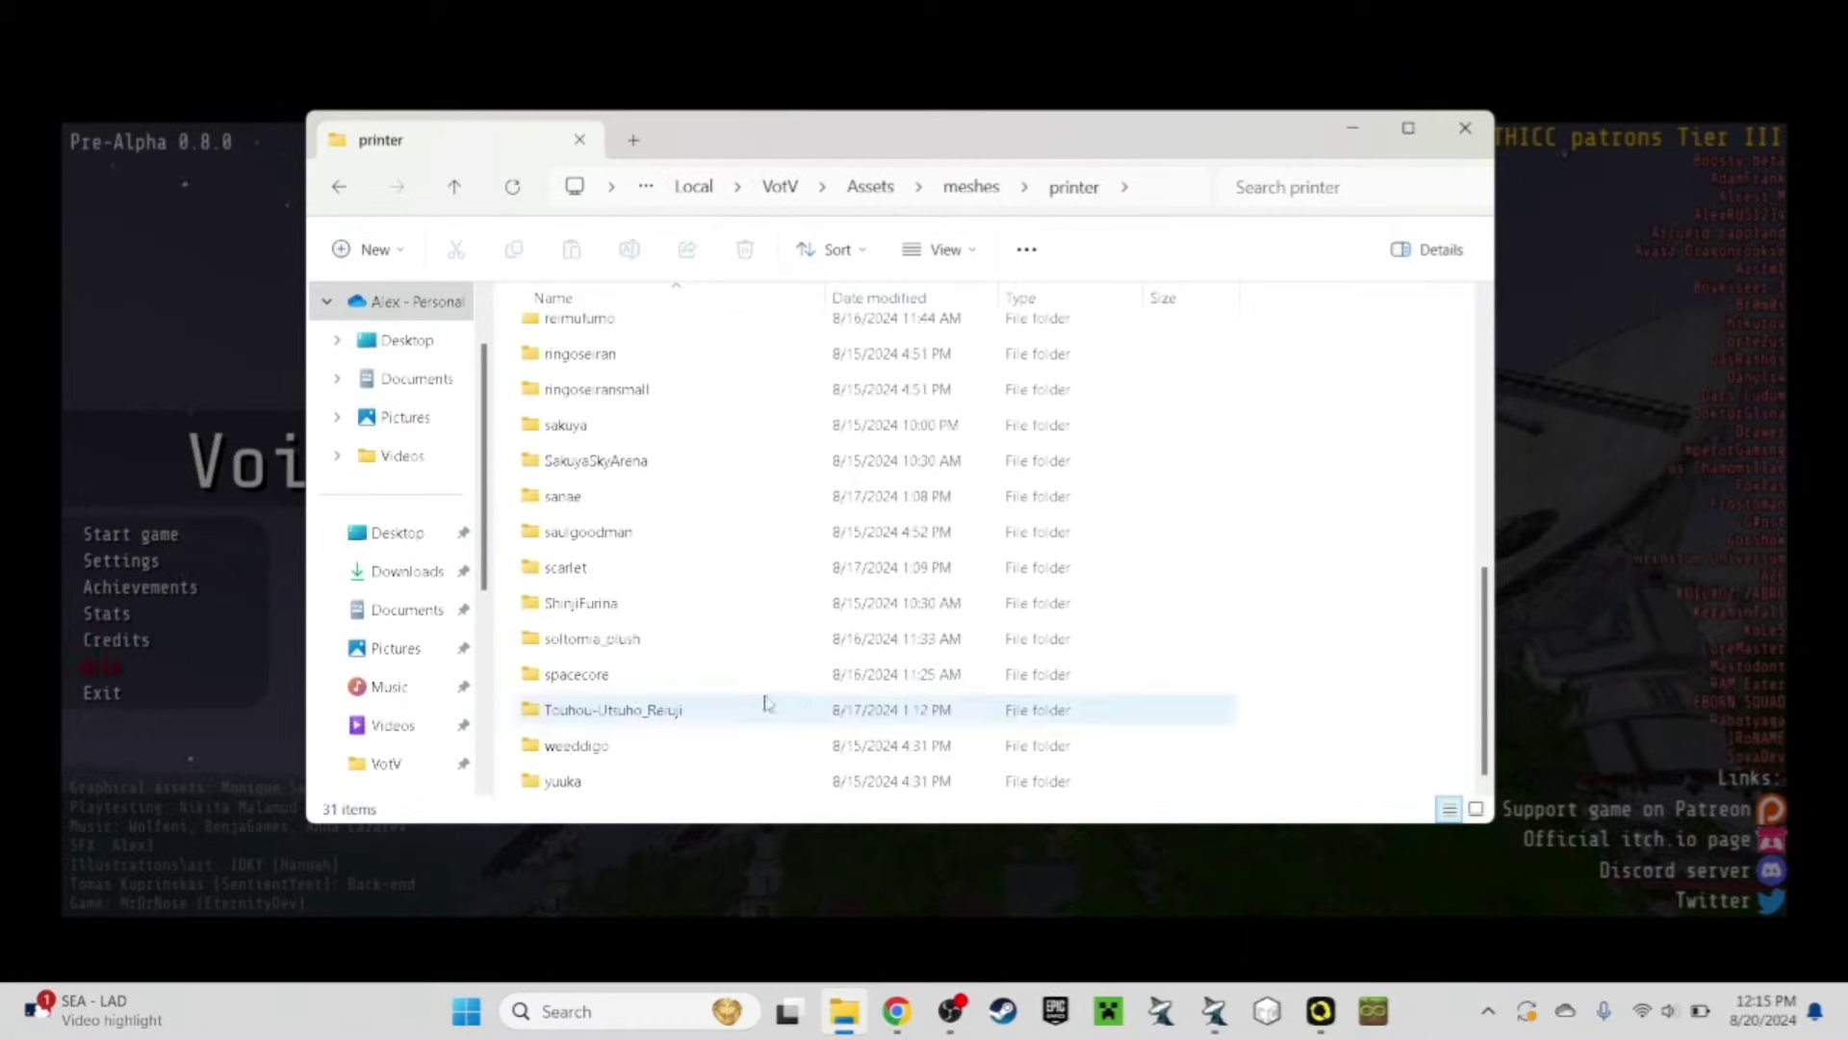
scroll(702, 781, "up", 6)
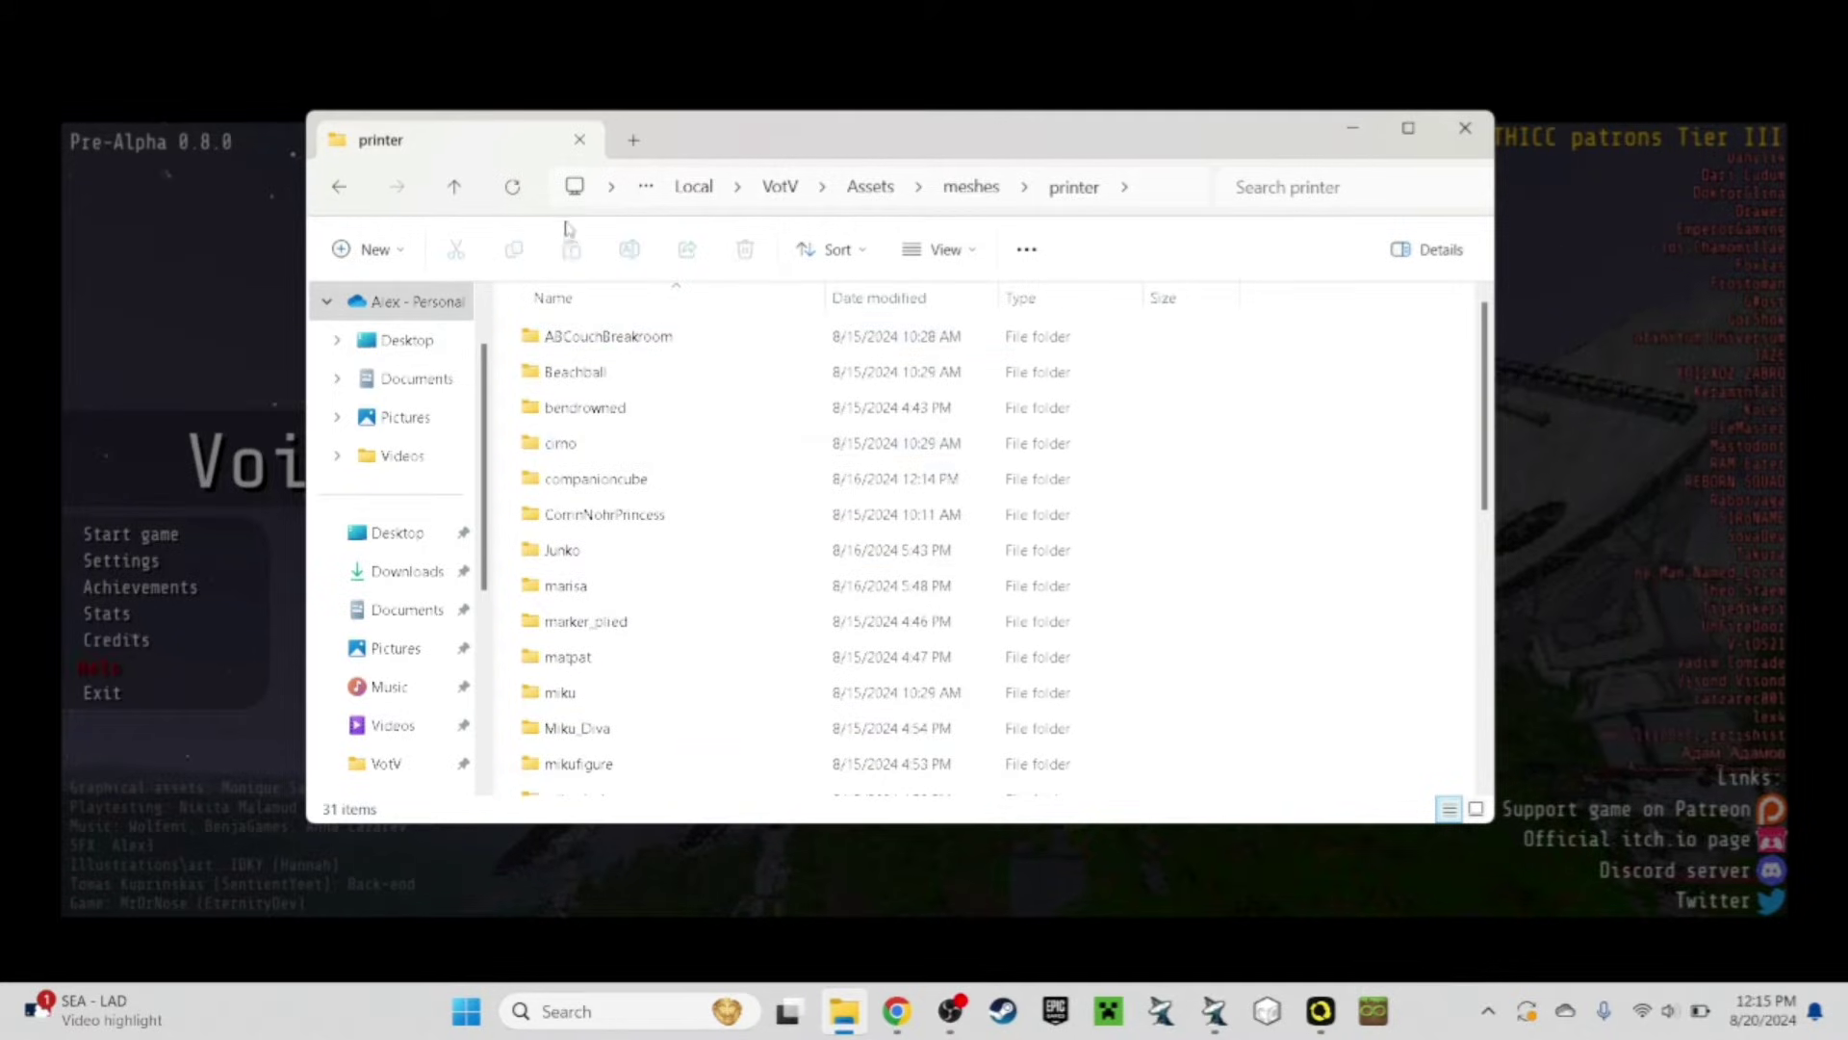
Inspect the diffuse_ prefix of the texture's file name in the ABCouchBreakroom folder, leave it unrenamed, and return to the printer folder.
double_click(559, 339)
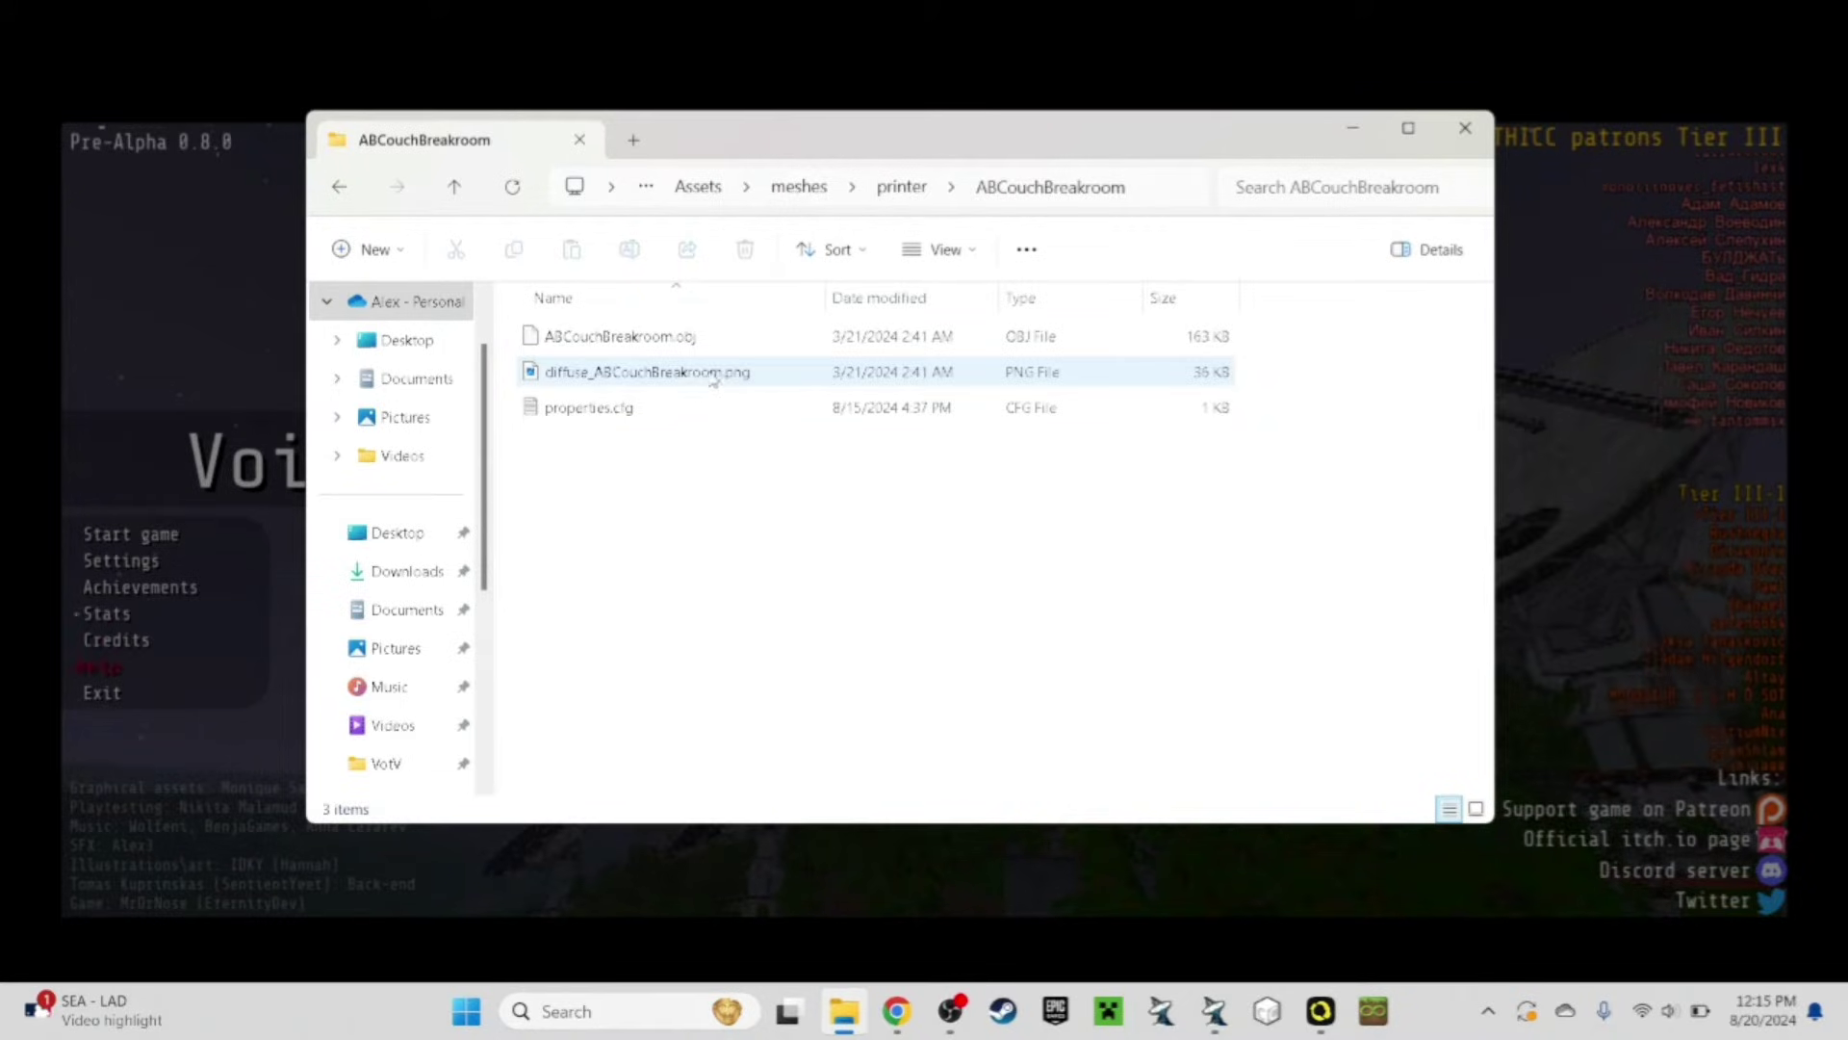
left_click(597, 376)
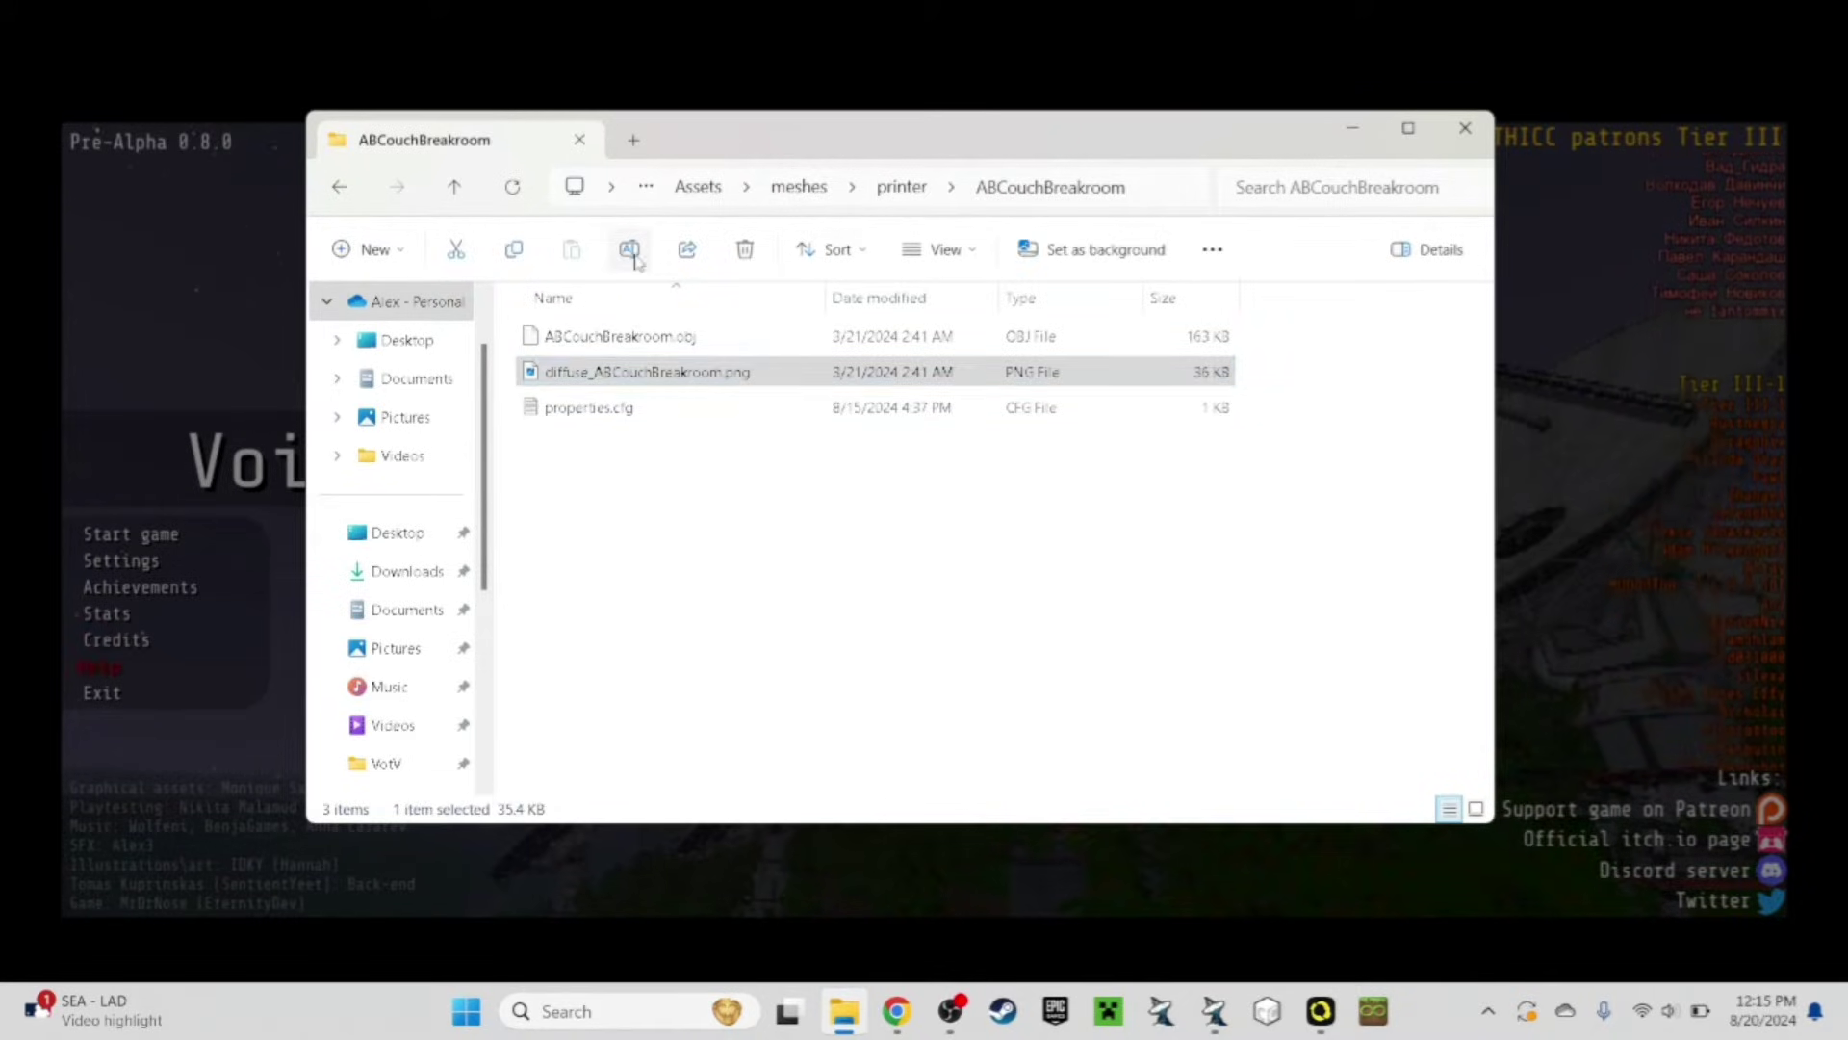
left_click(632, 252)
left_click_drag(597, 372, 545, 371)
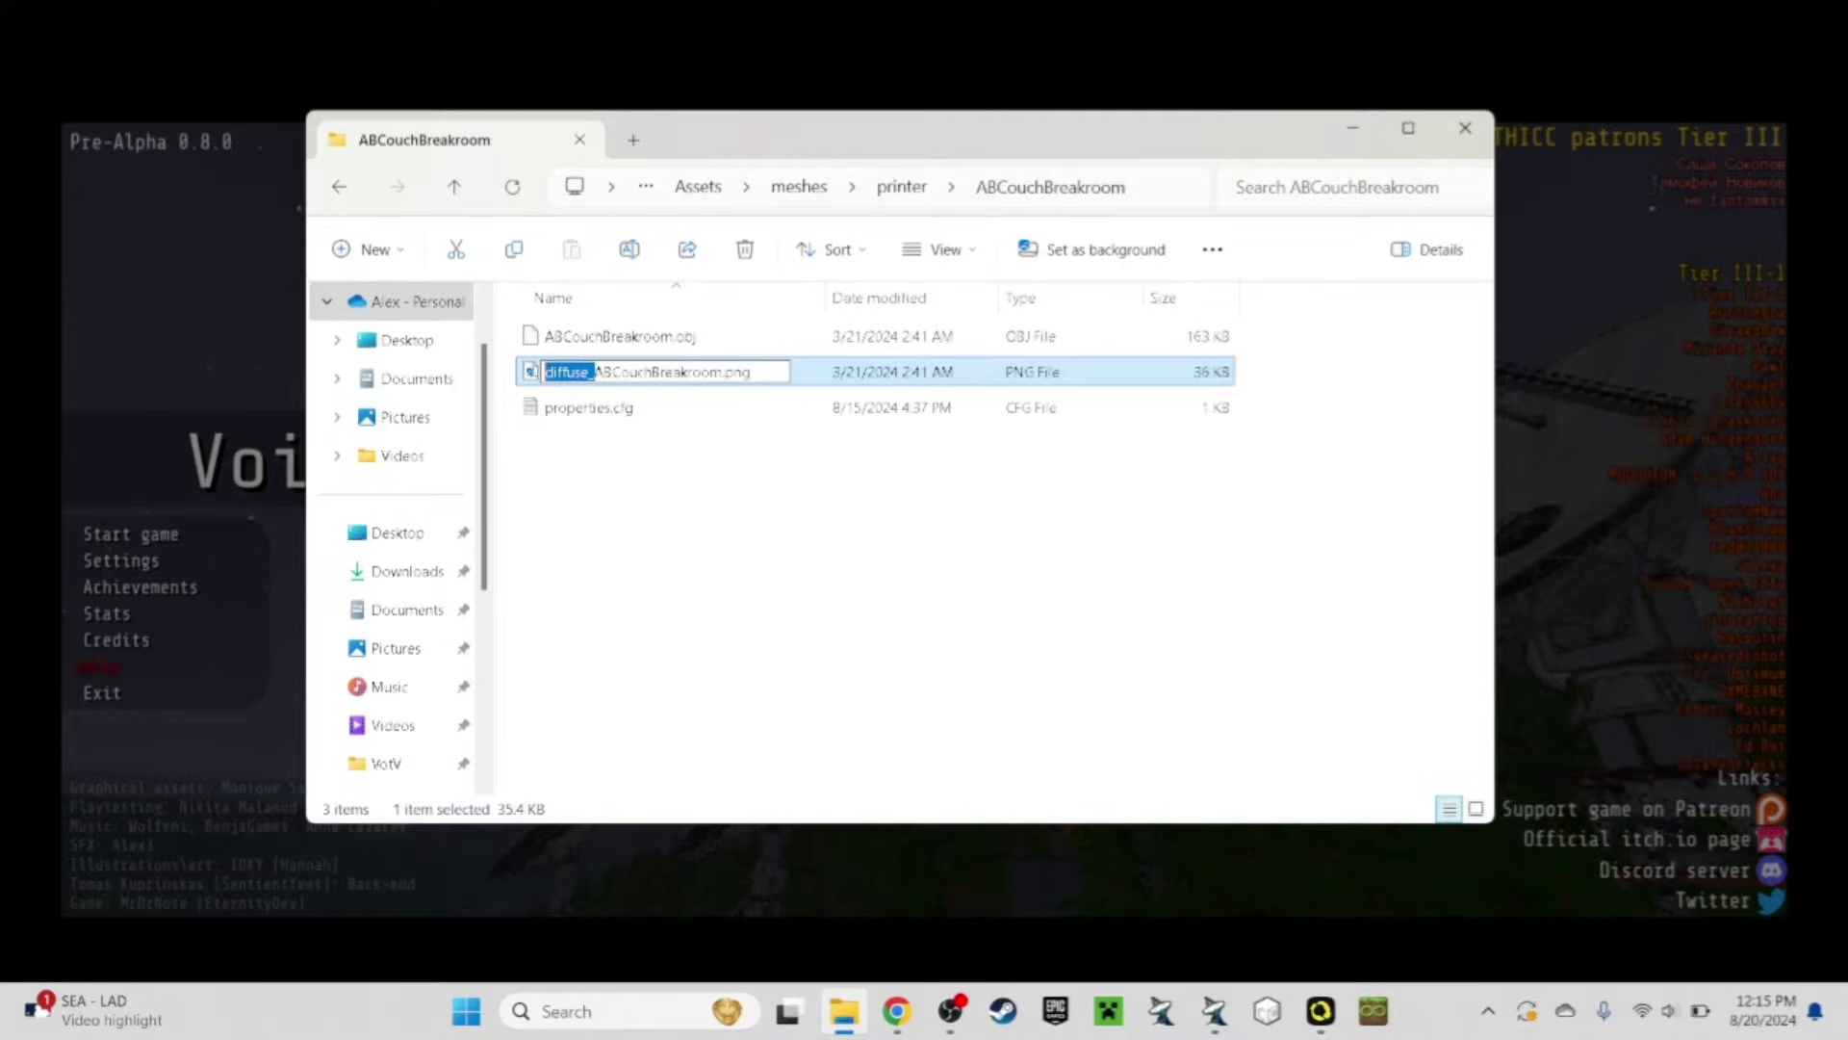
left_click(842, 495)
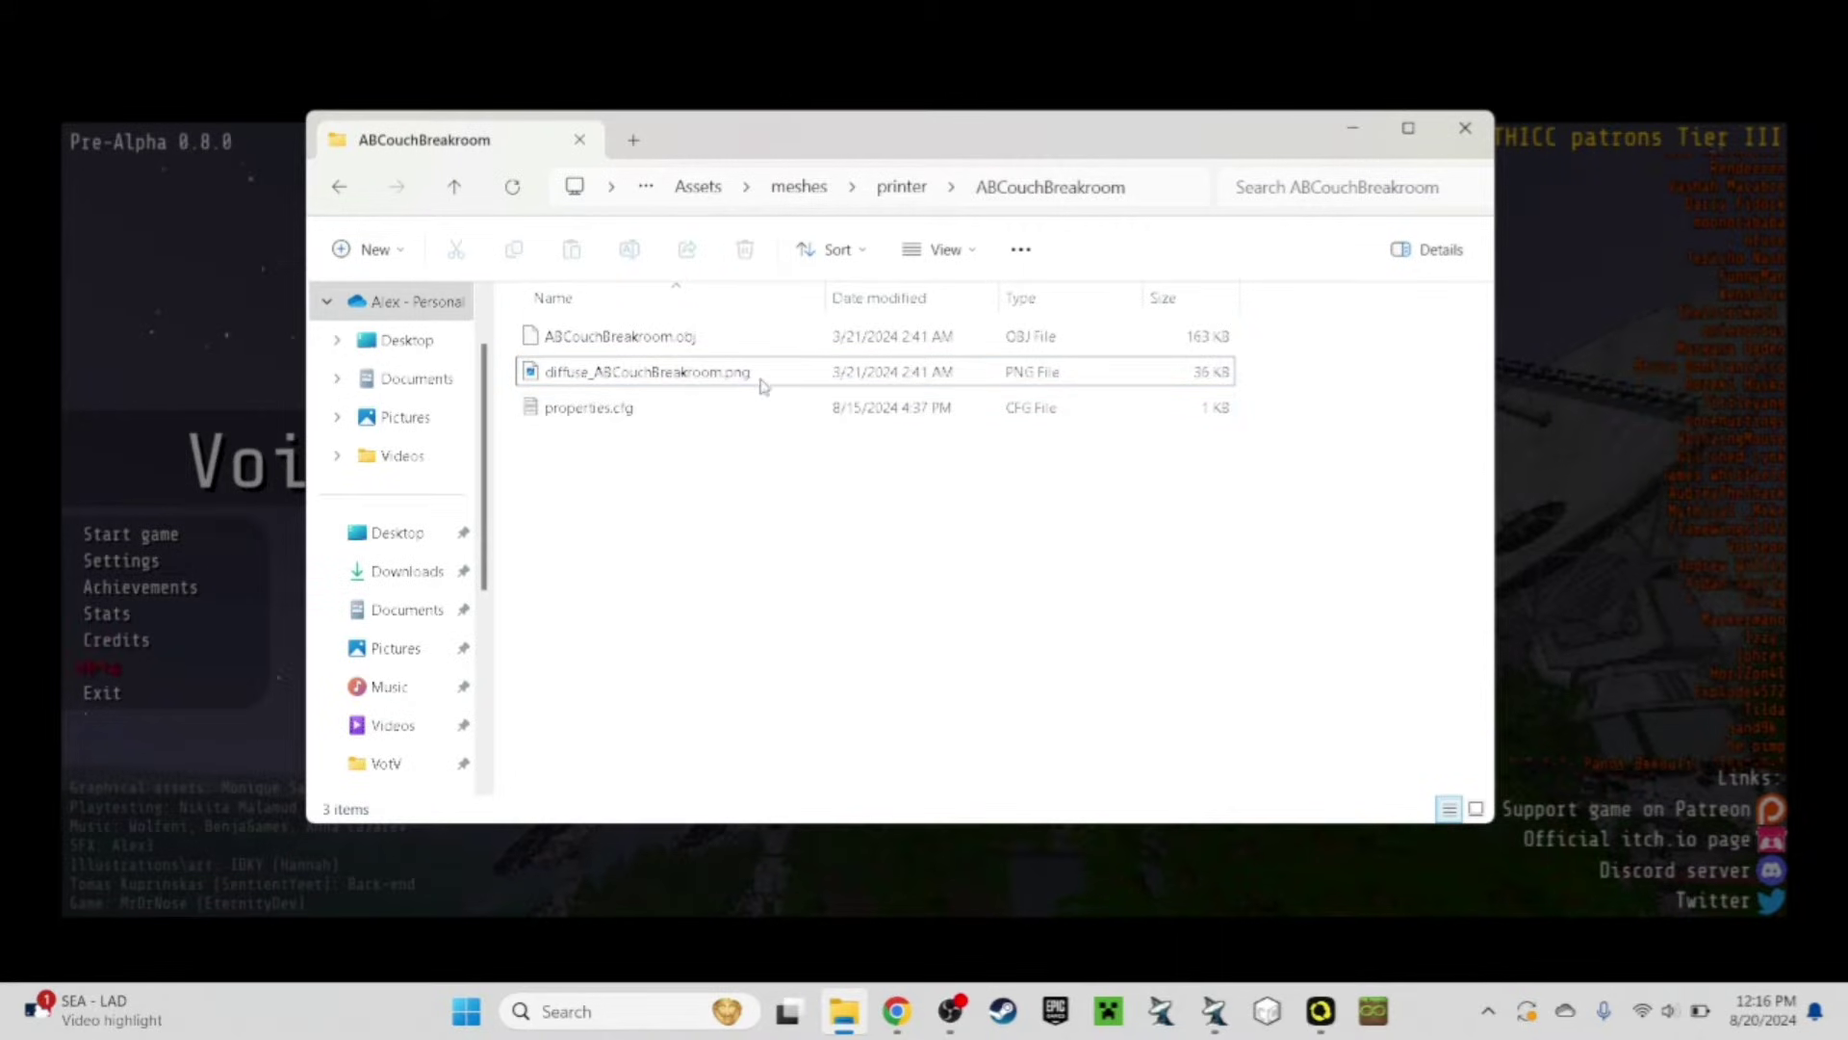
key("BackSpace")
scroll(1279, 472, "down", 5)
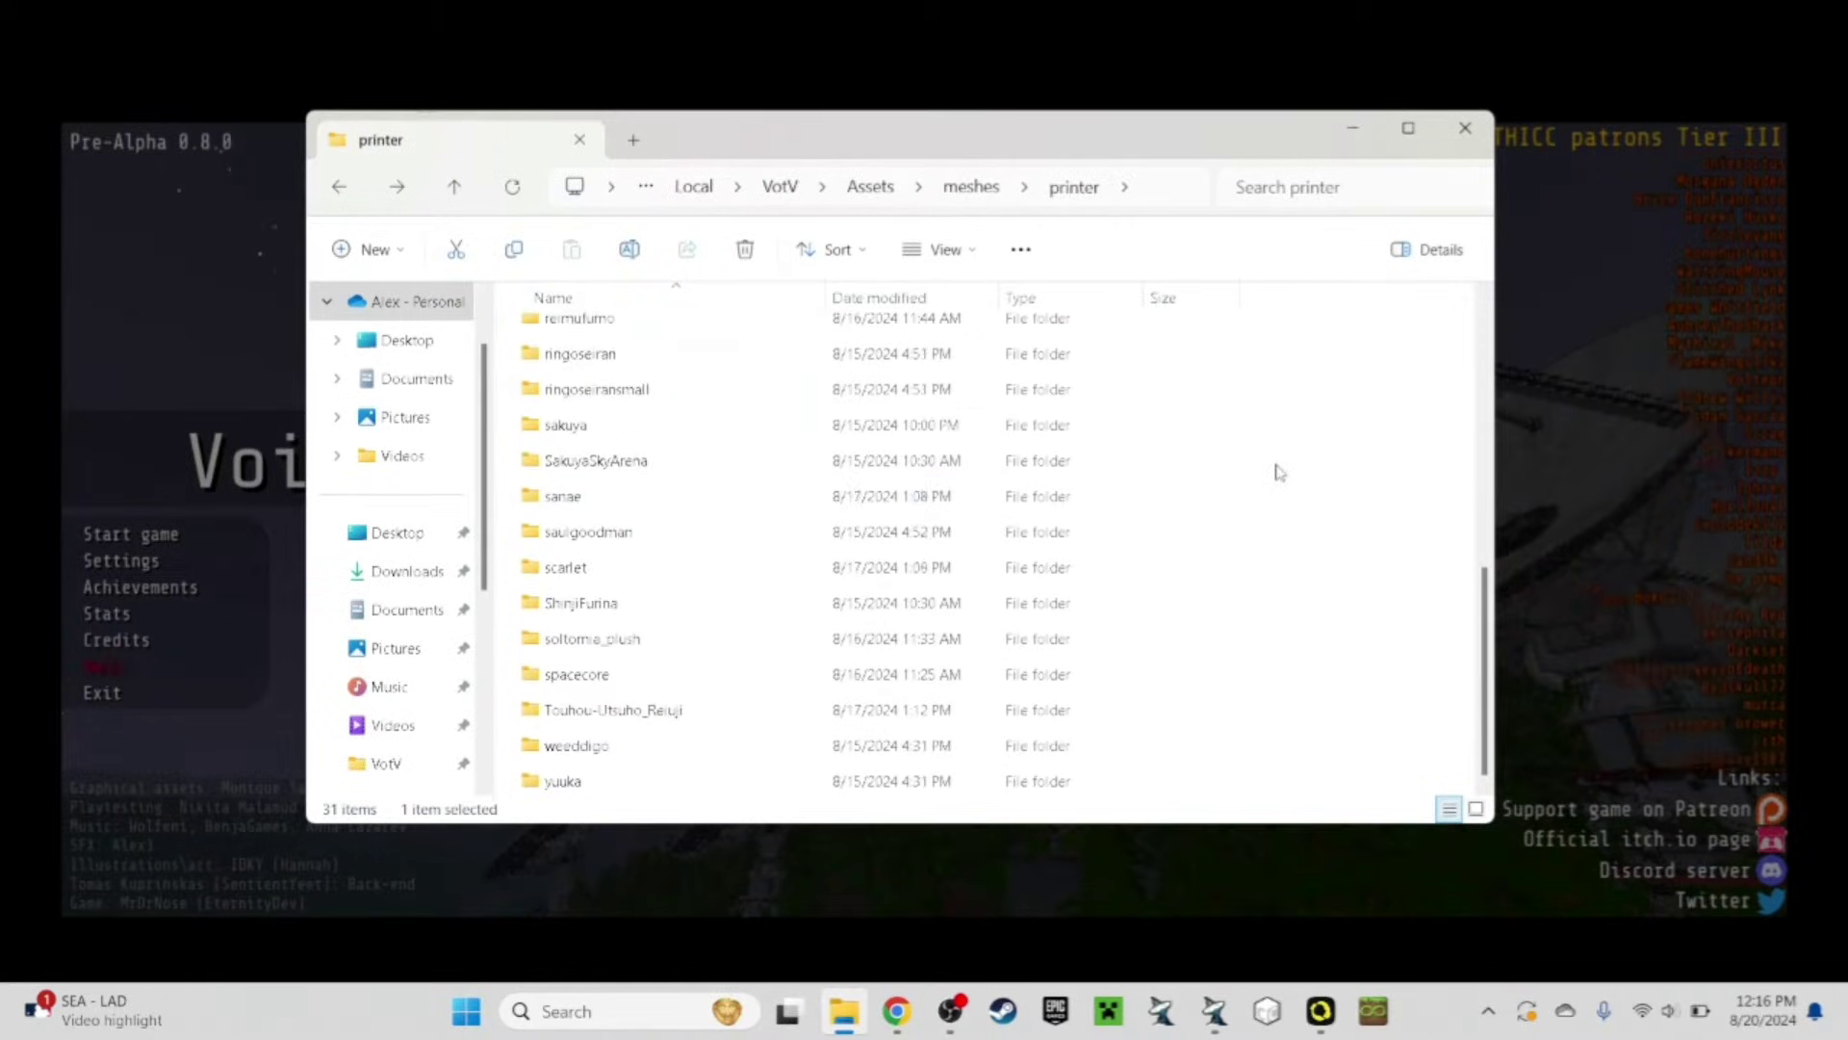
Switch to Discord in Chrome and browse the votv-3d-printer forum of the EternityDev Games server.
left_click(897, 1011)
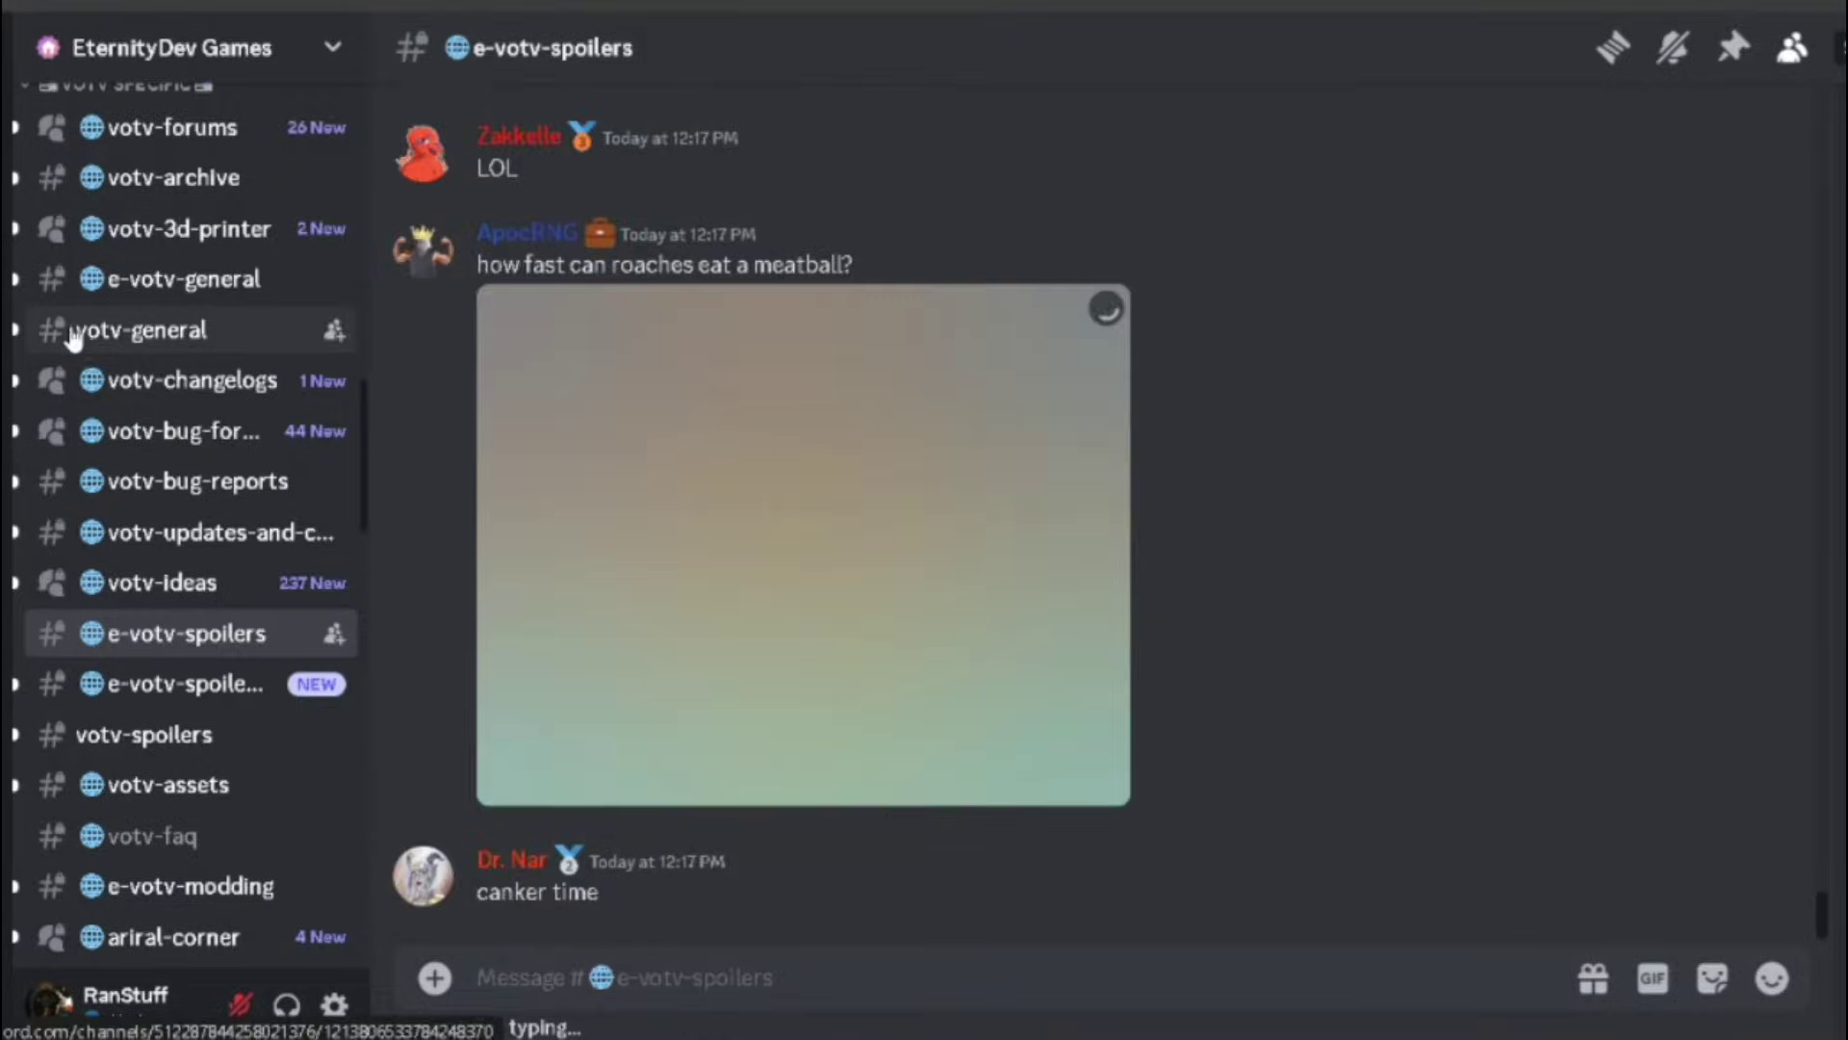
scroll(66, 326, "up", 5)
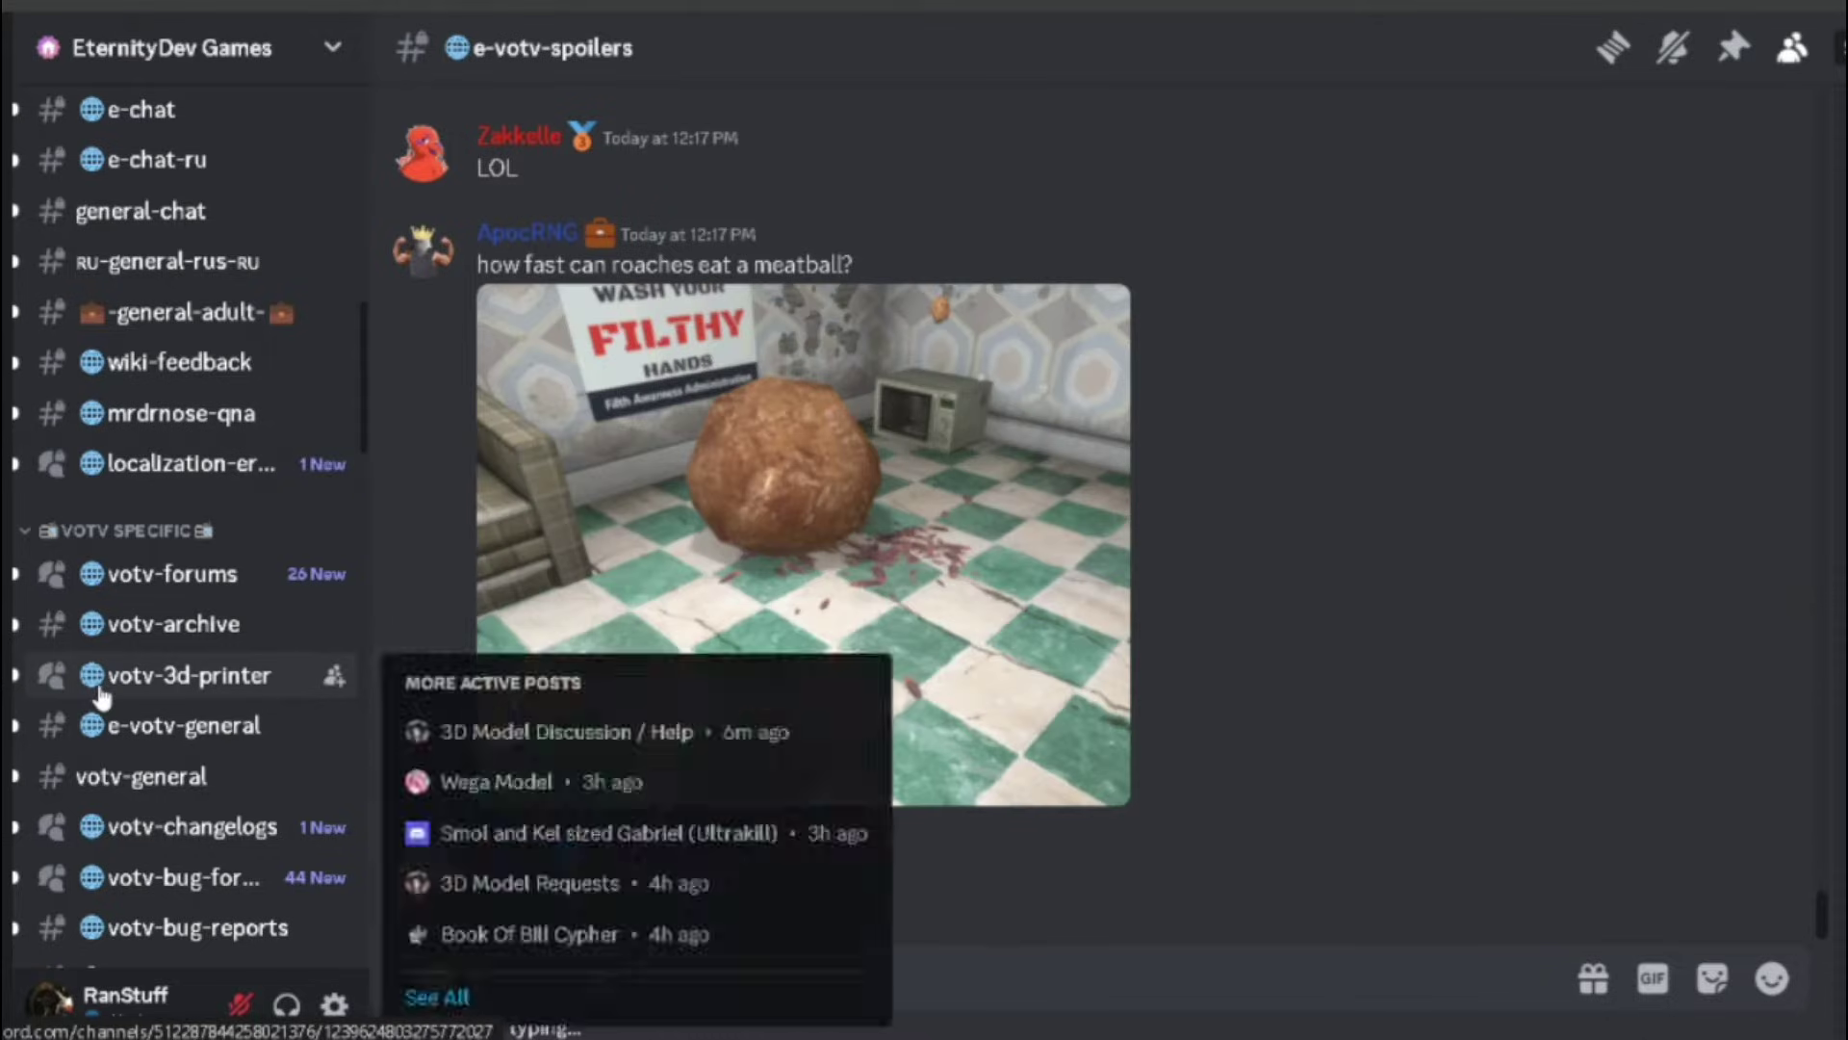
left_click(125, 674)
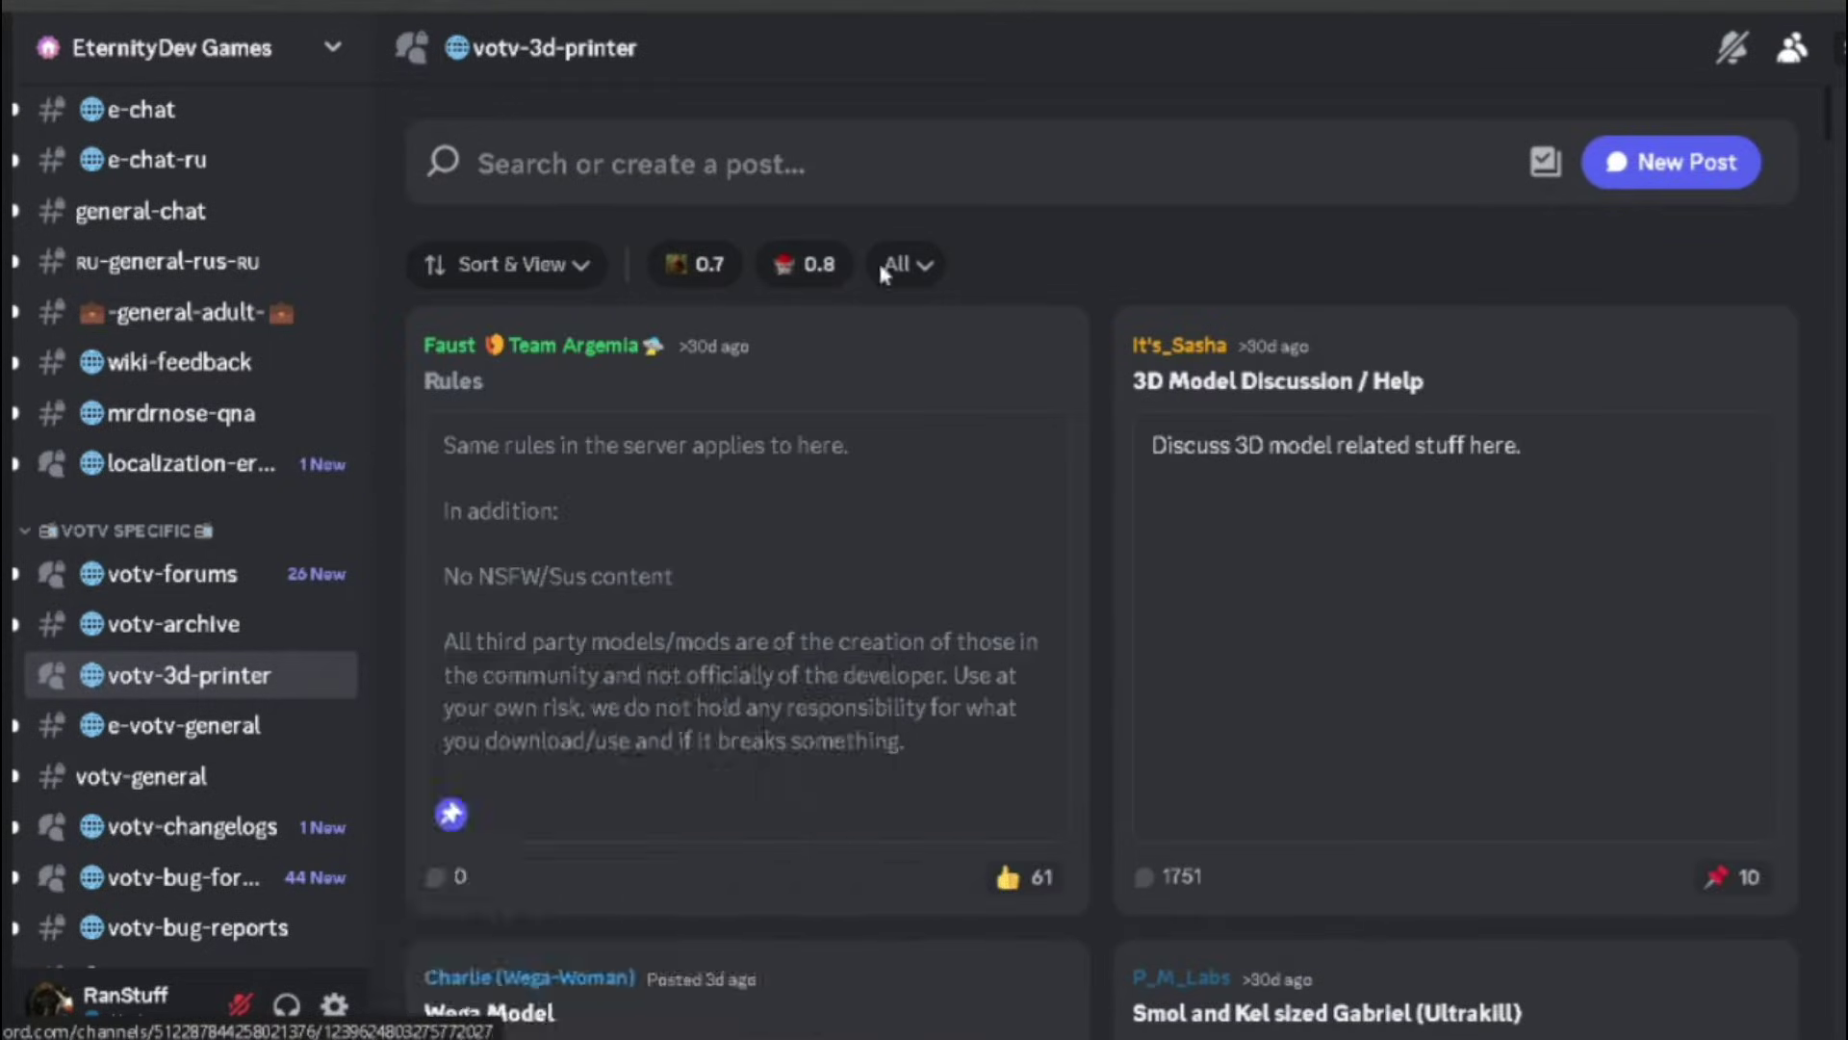
scroll(878, 258, "down", 7)
scroll(915, 344, "down", 9)
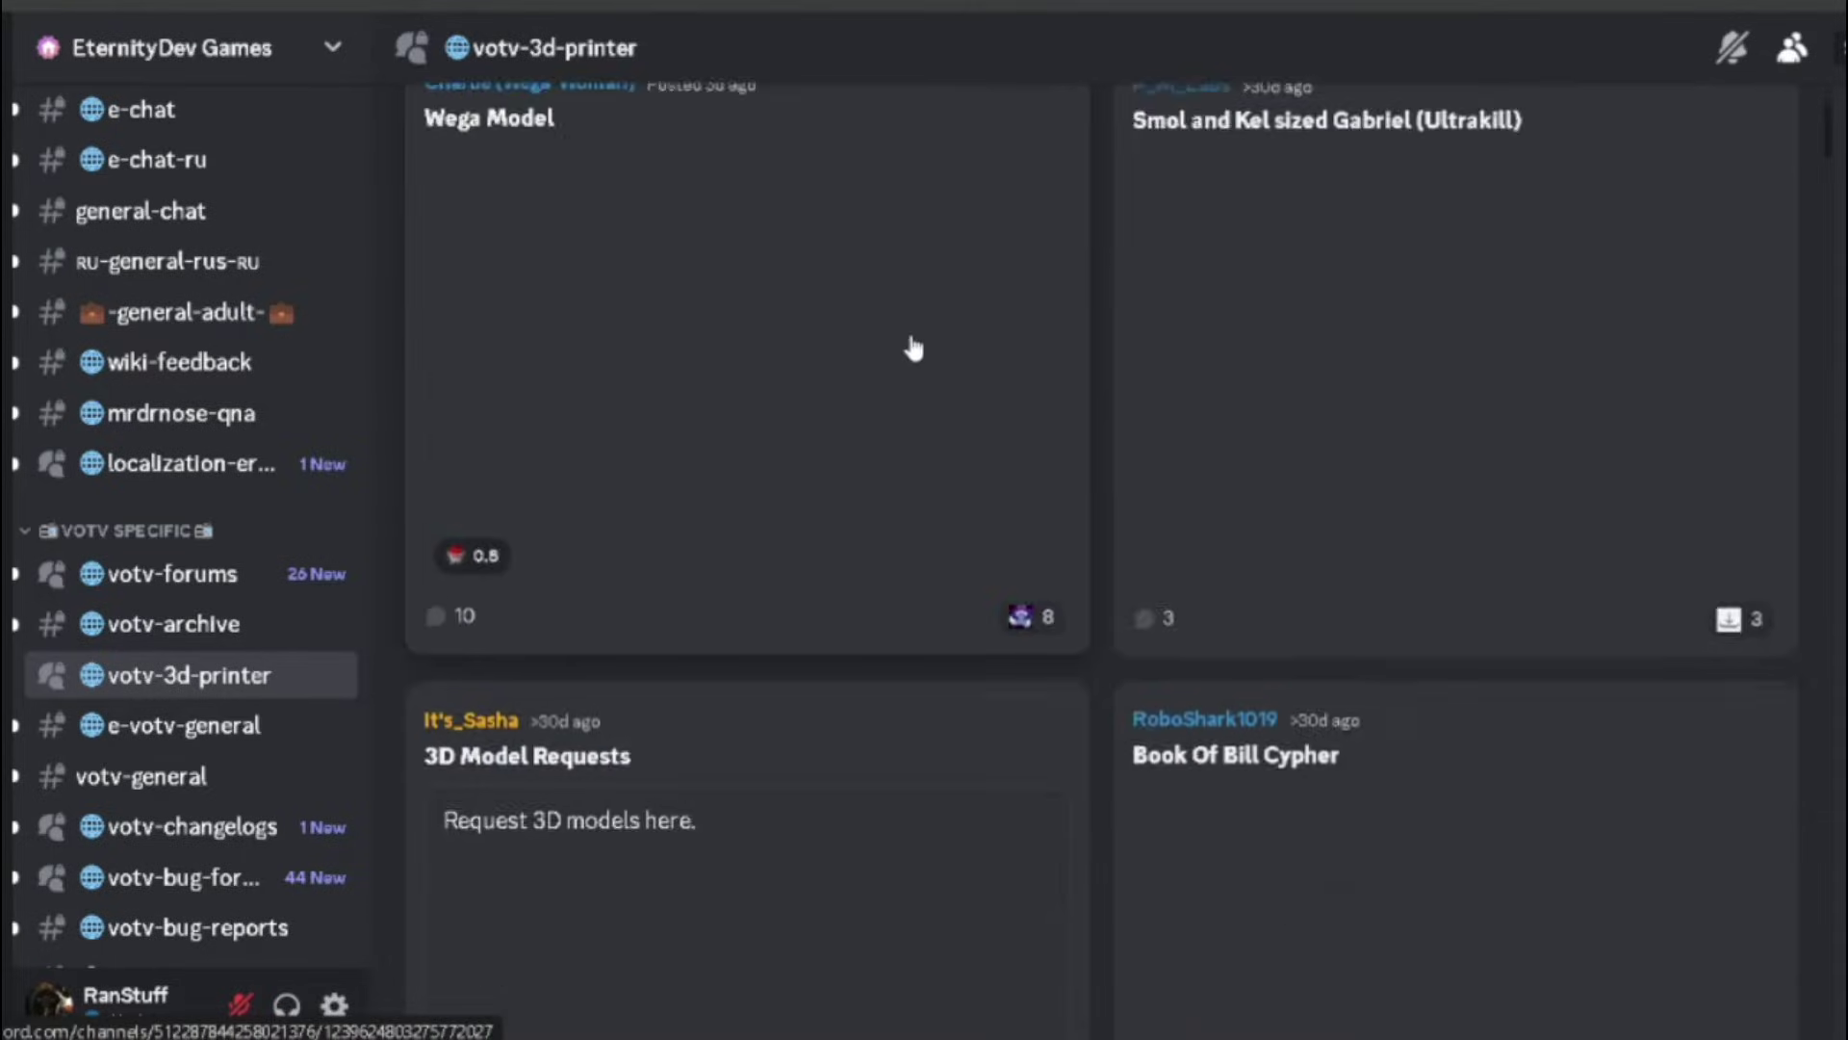
scroll(776, 516, "up", 7)
scroll(775, 516, "down", 15)
scroll(780, 518, "up", 20)
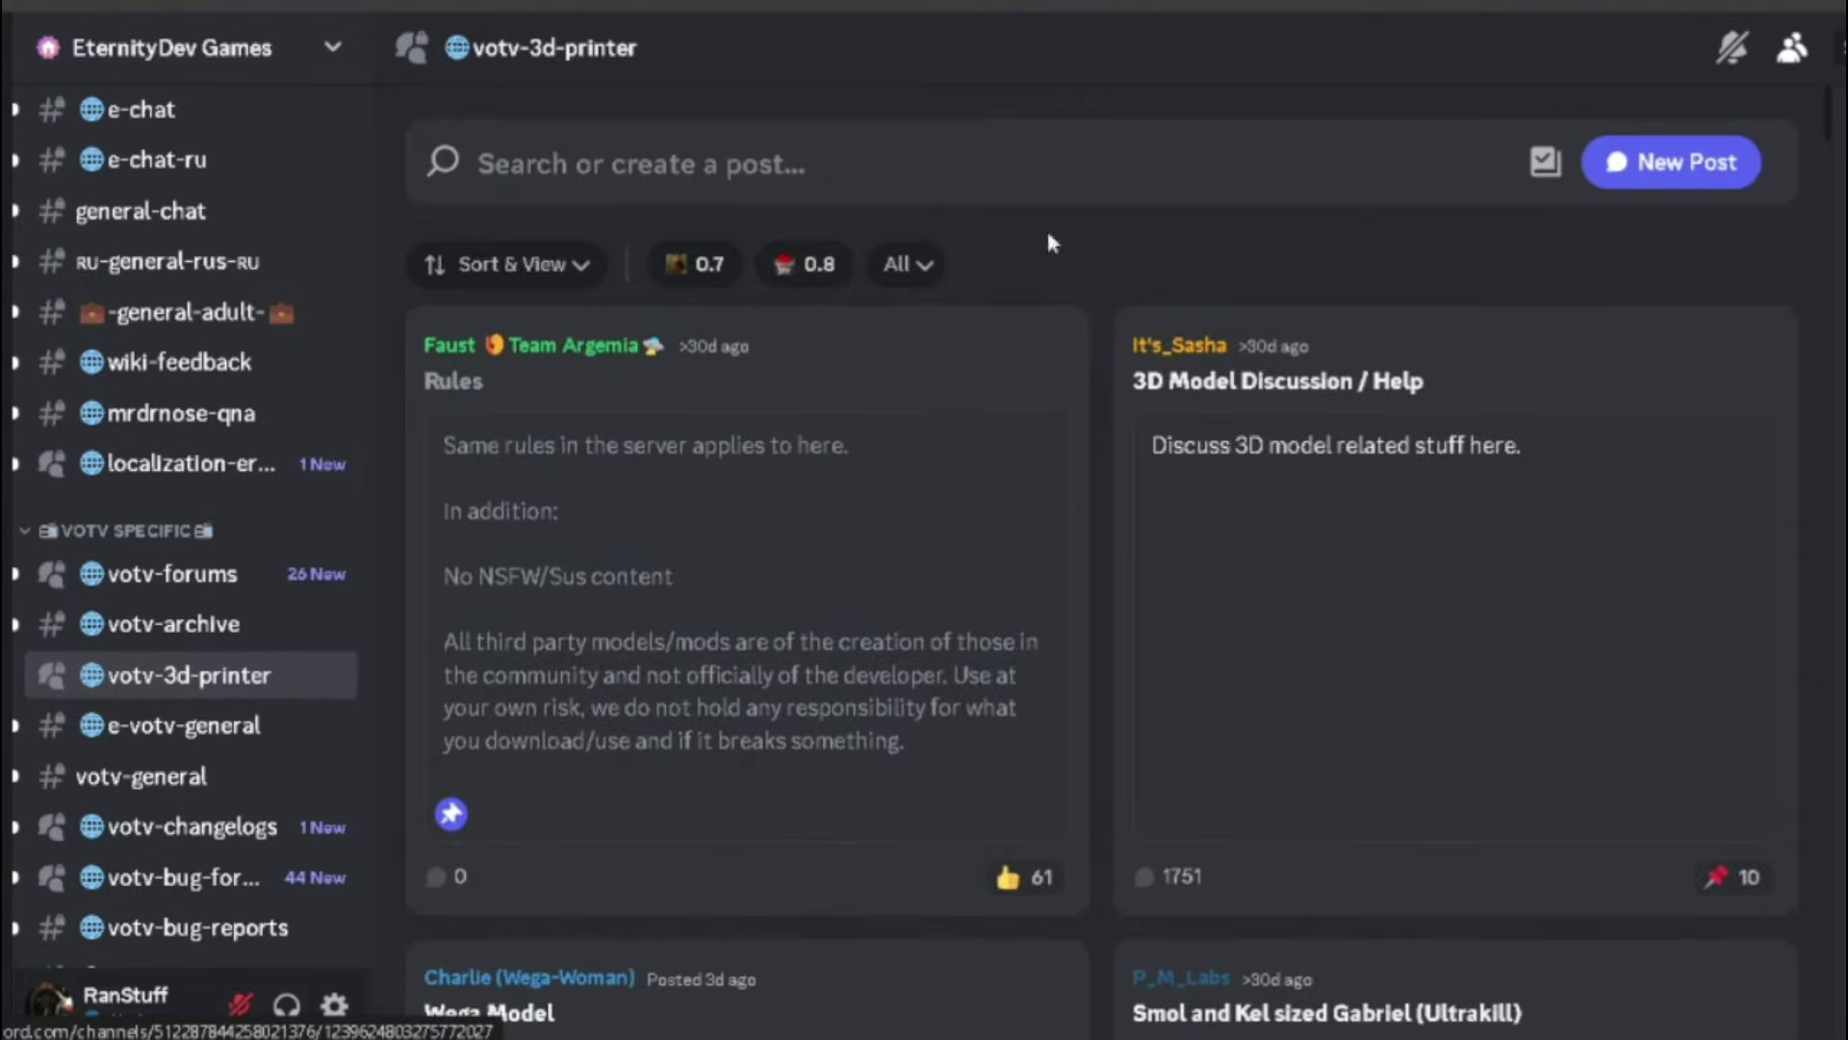
Open the bookmarked voicesoftheprinter GitHub repository, look through the README's guides and page list, and open Page 57.
left_click(1045, 193)
left_click(985, 72)
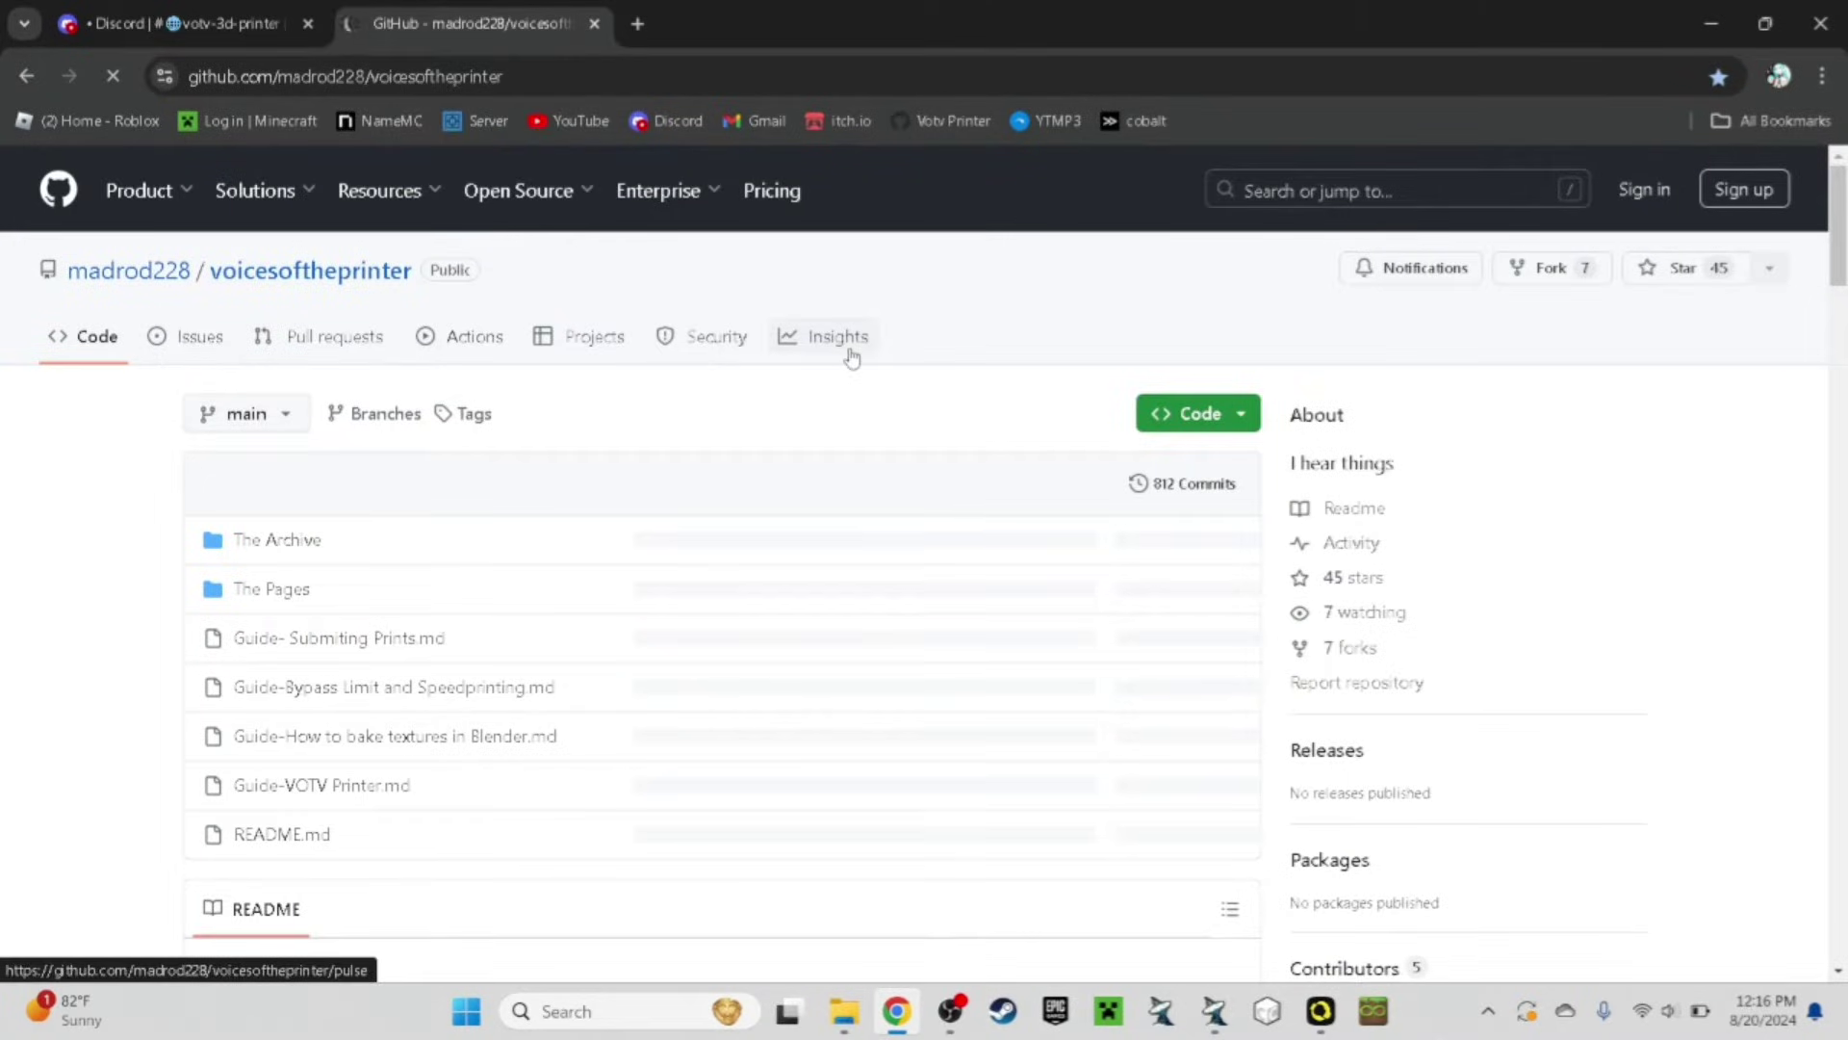
scroll(913, 466, "down", 12)
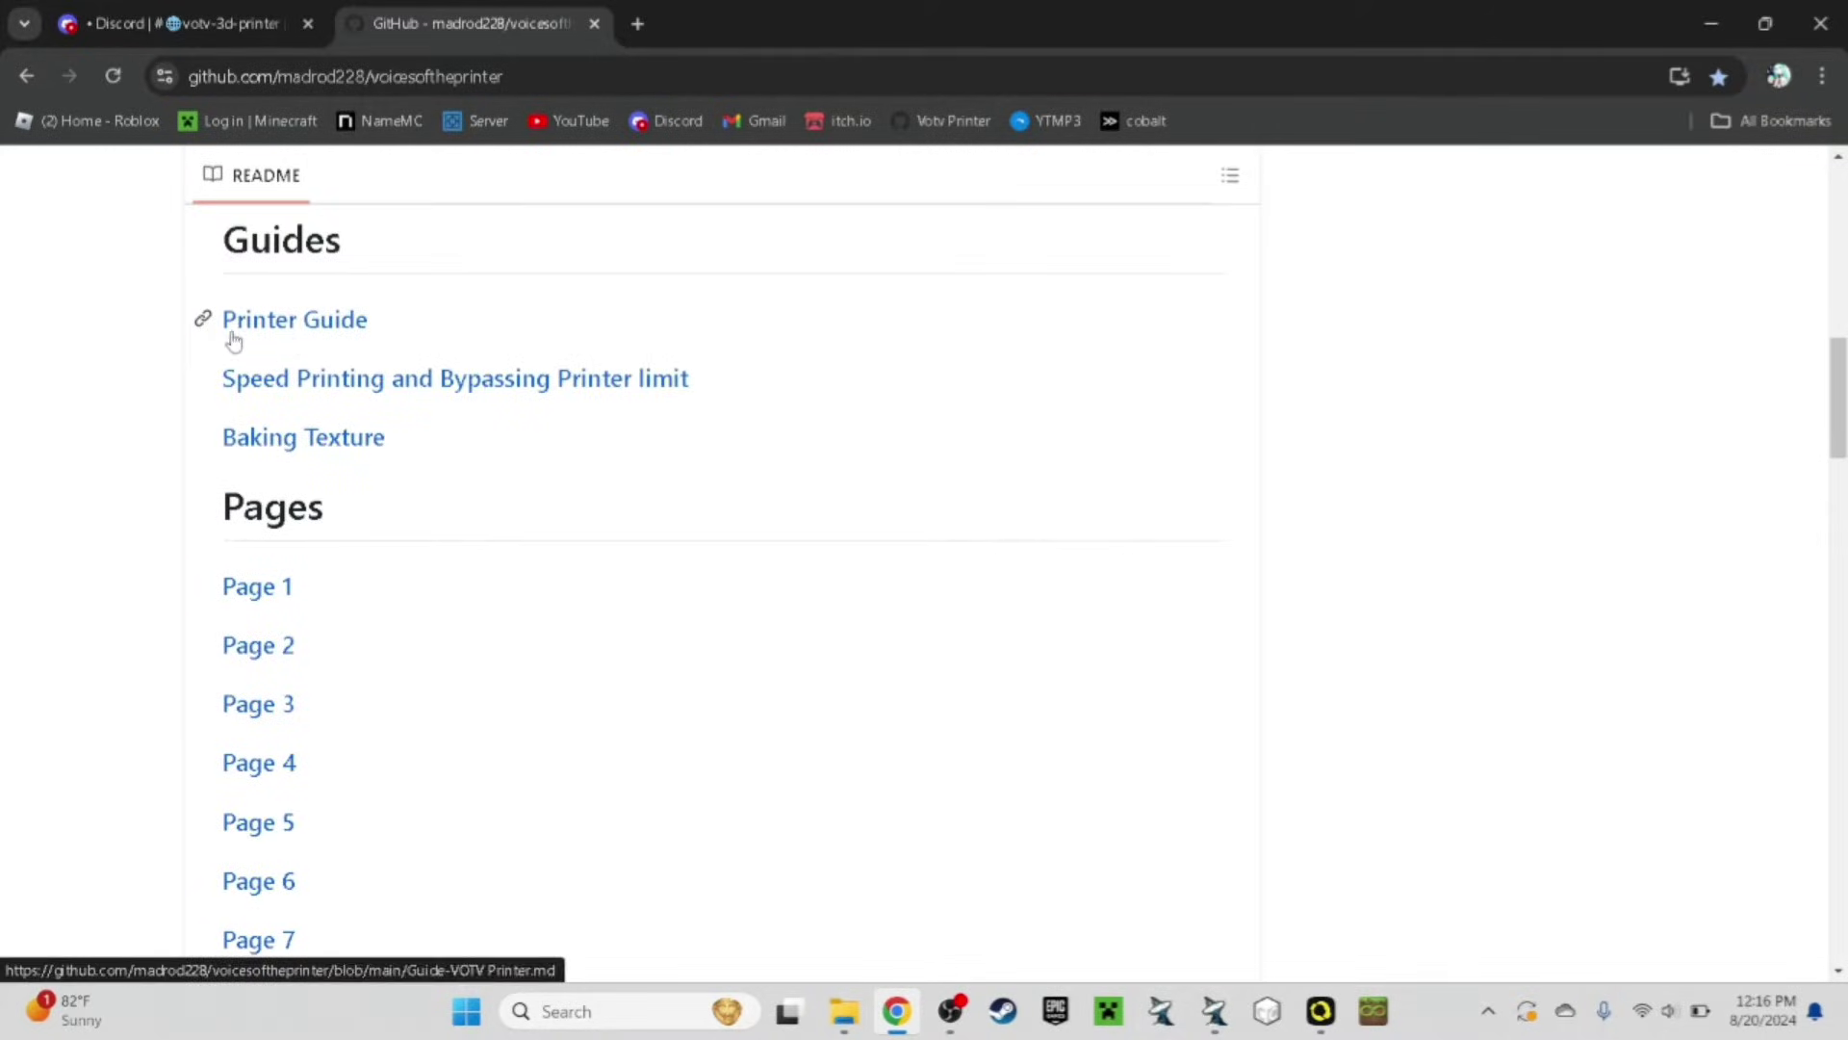
scroll(185, 402, "down", 20)
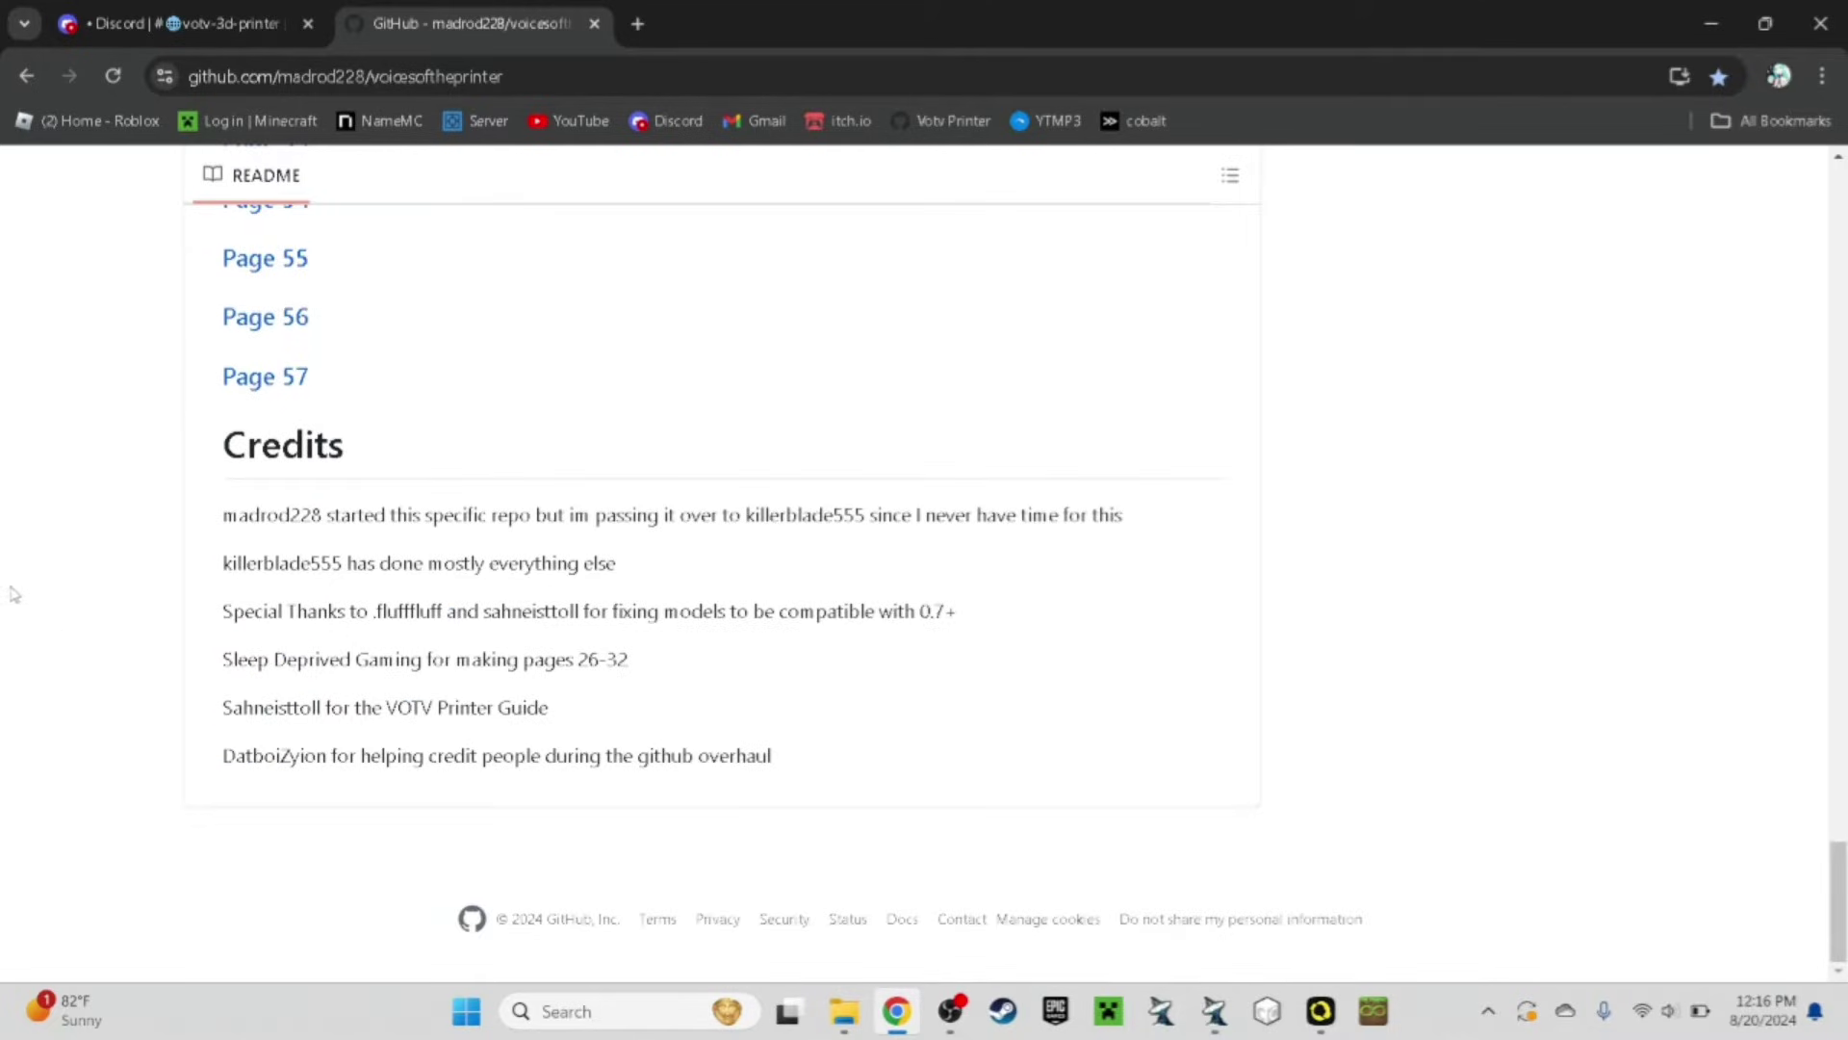
scroll(14, 594, "up", 9)
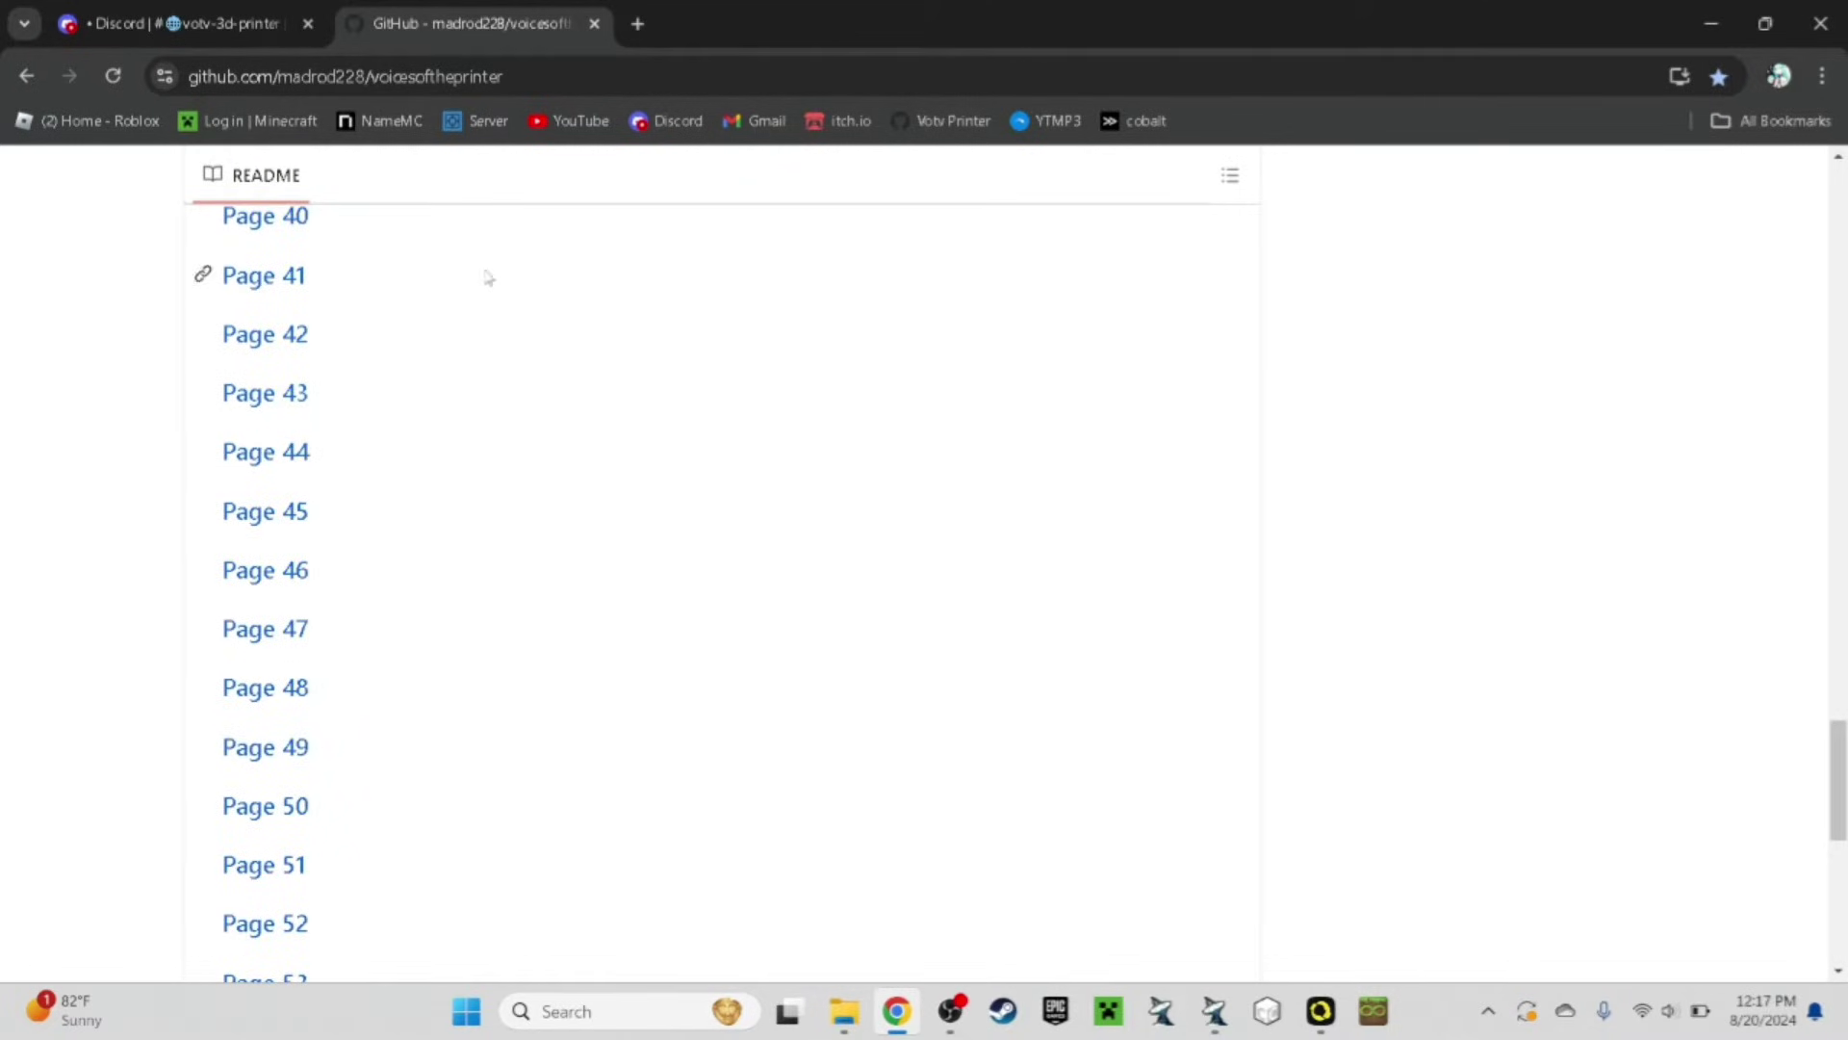
scroll(517, 304, "down", 9)
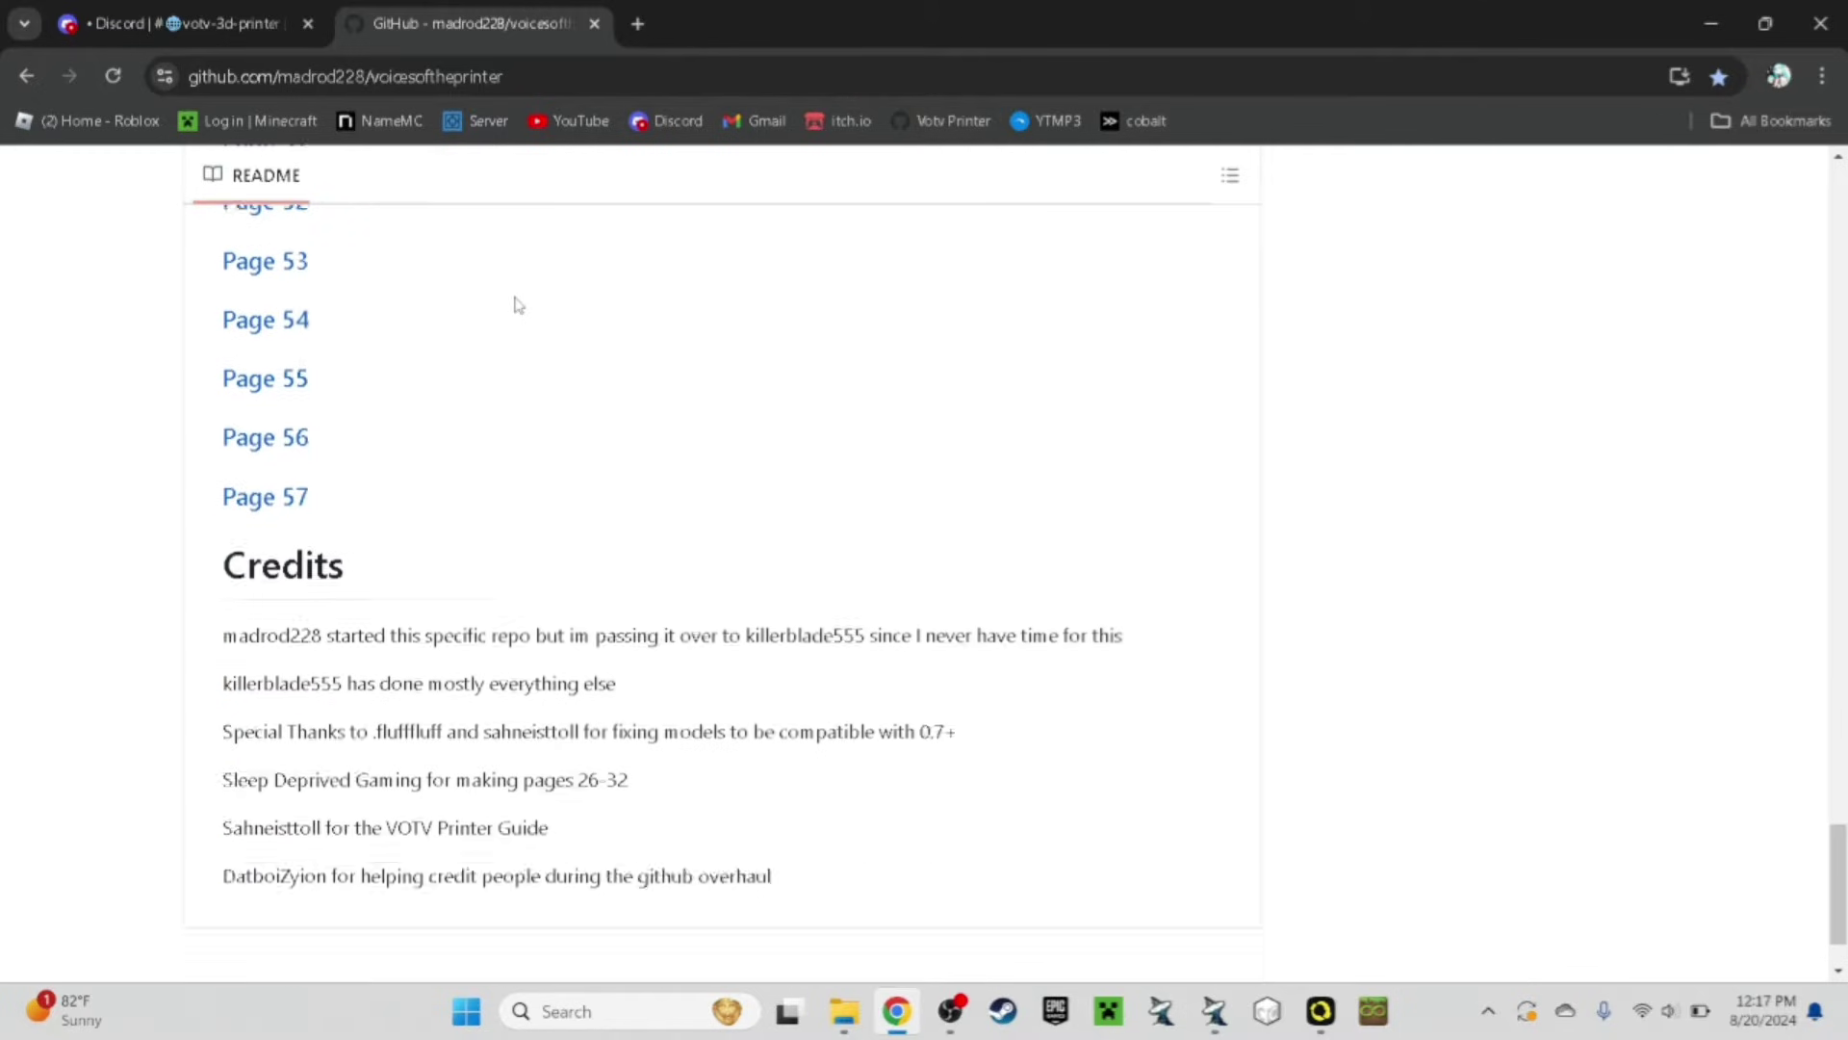
left_click(284, 385)
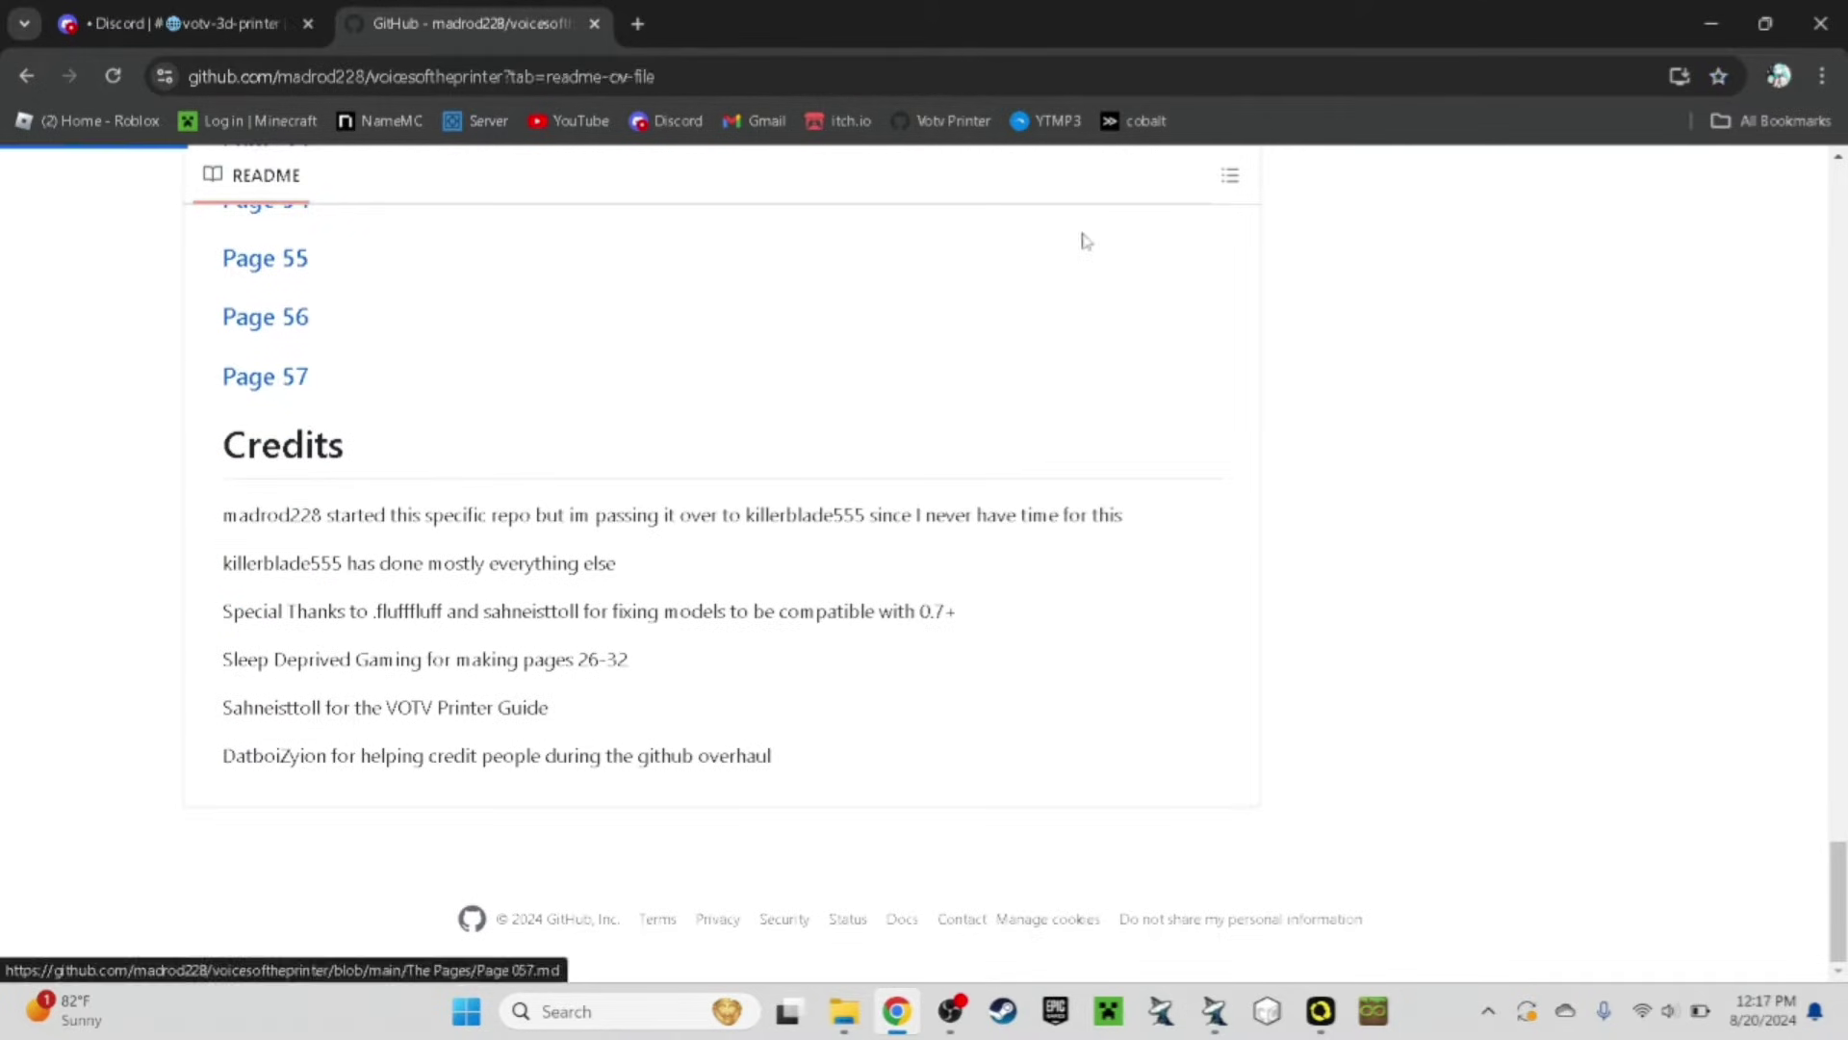
Browse the models on Page 57 and download the Argem Spider model.
scroll(949, 574, "down", 6)
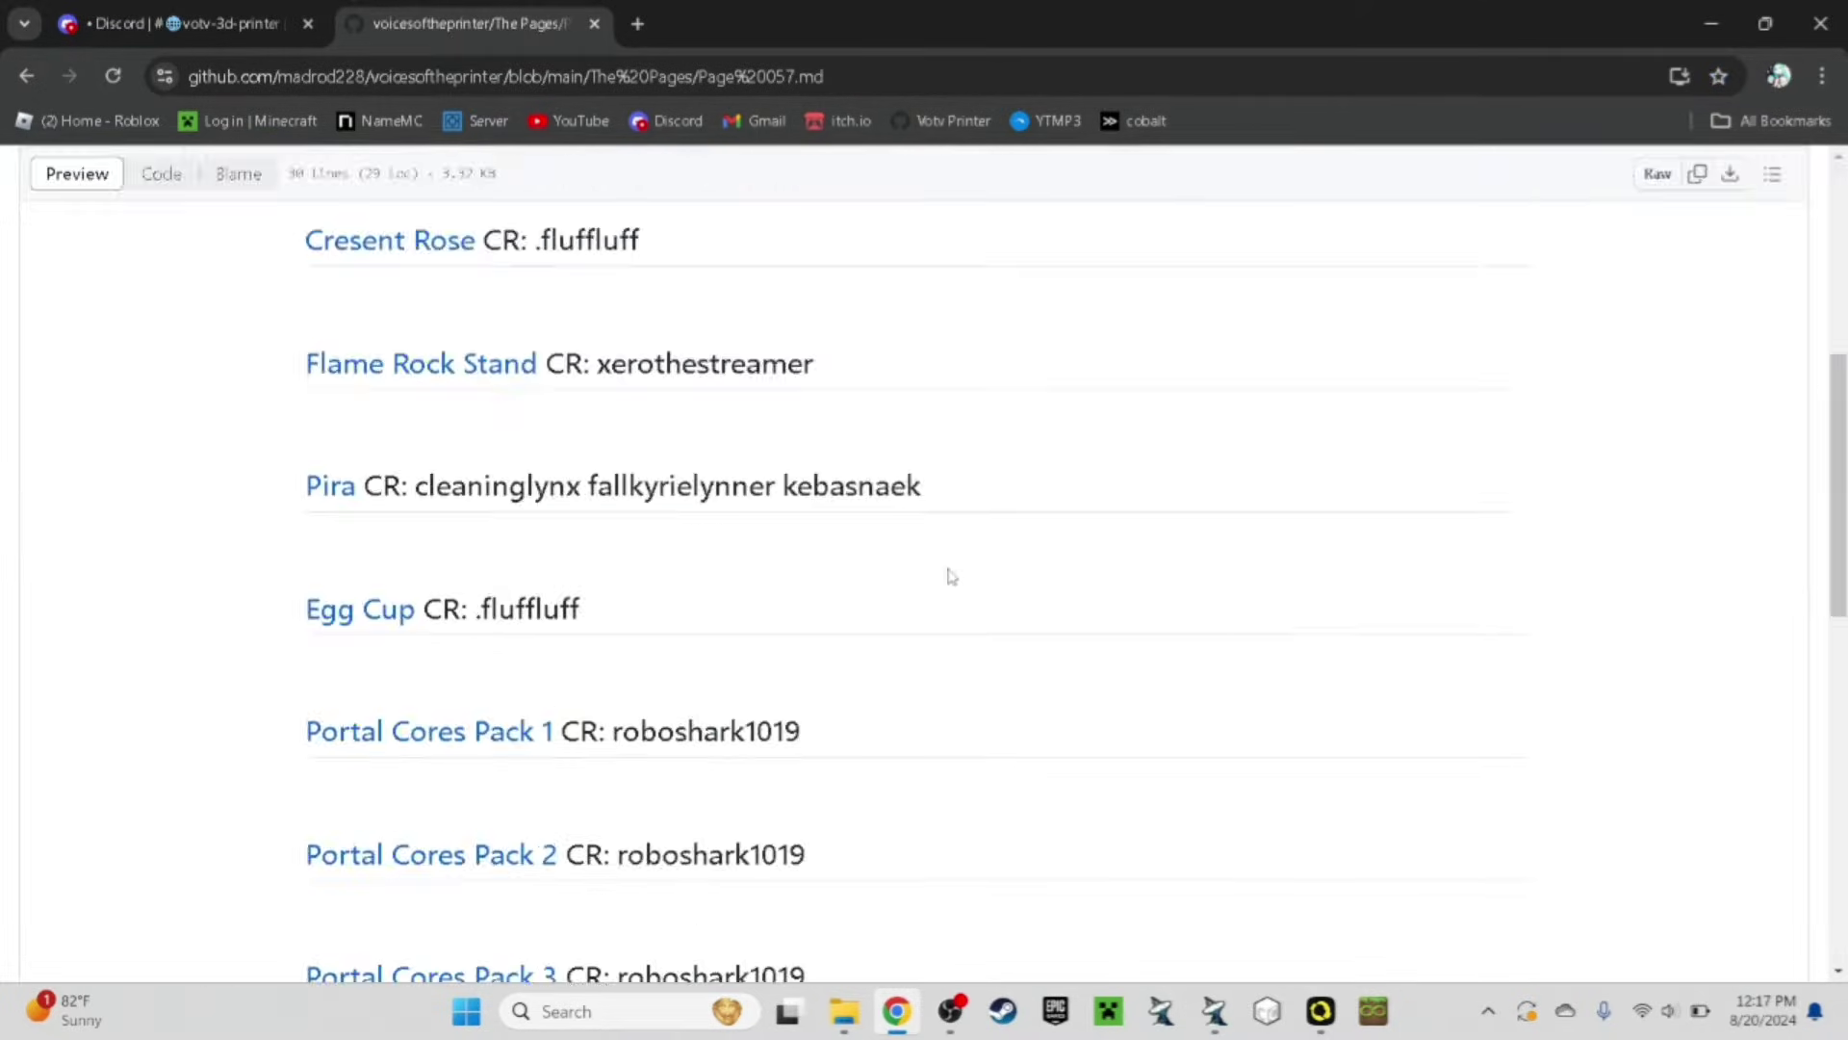
scroll(950, 576, "down", 10)
scroll(948, 576, "down", 3)
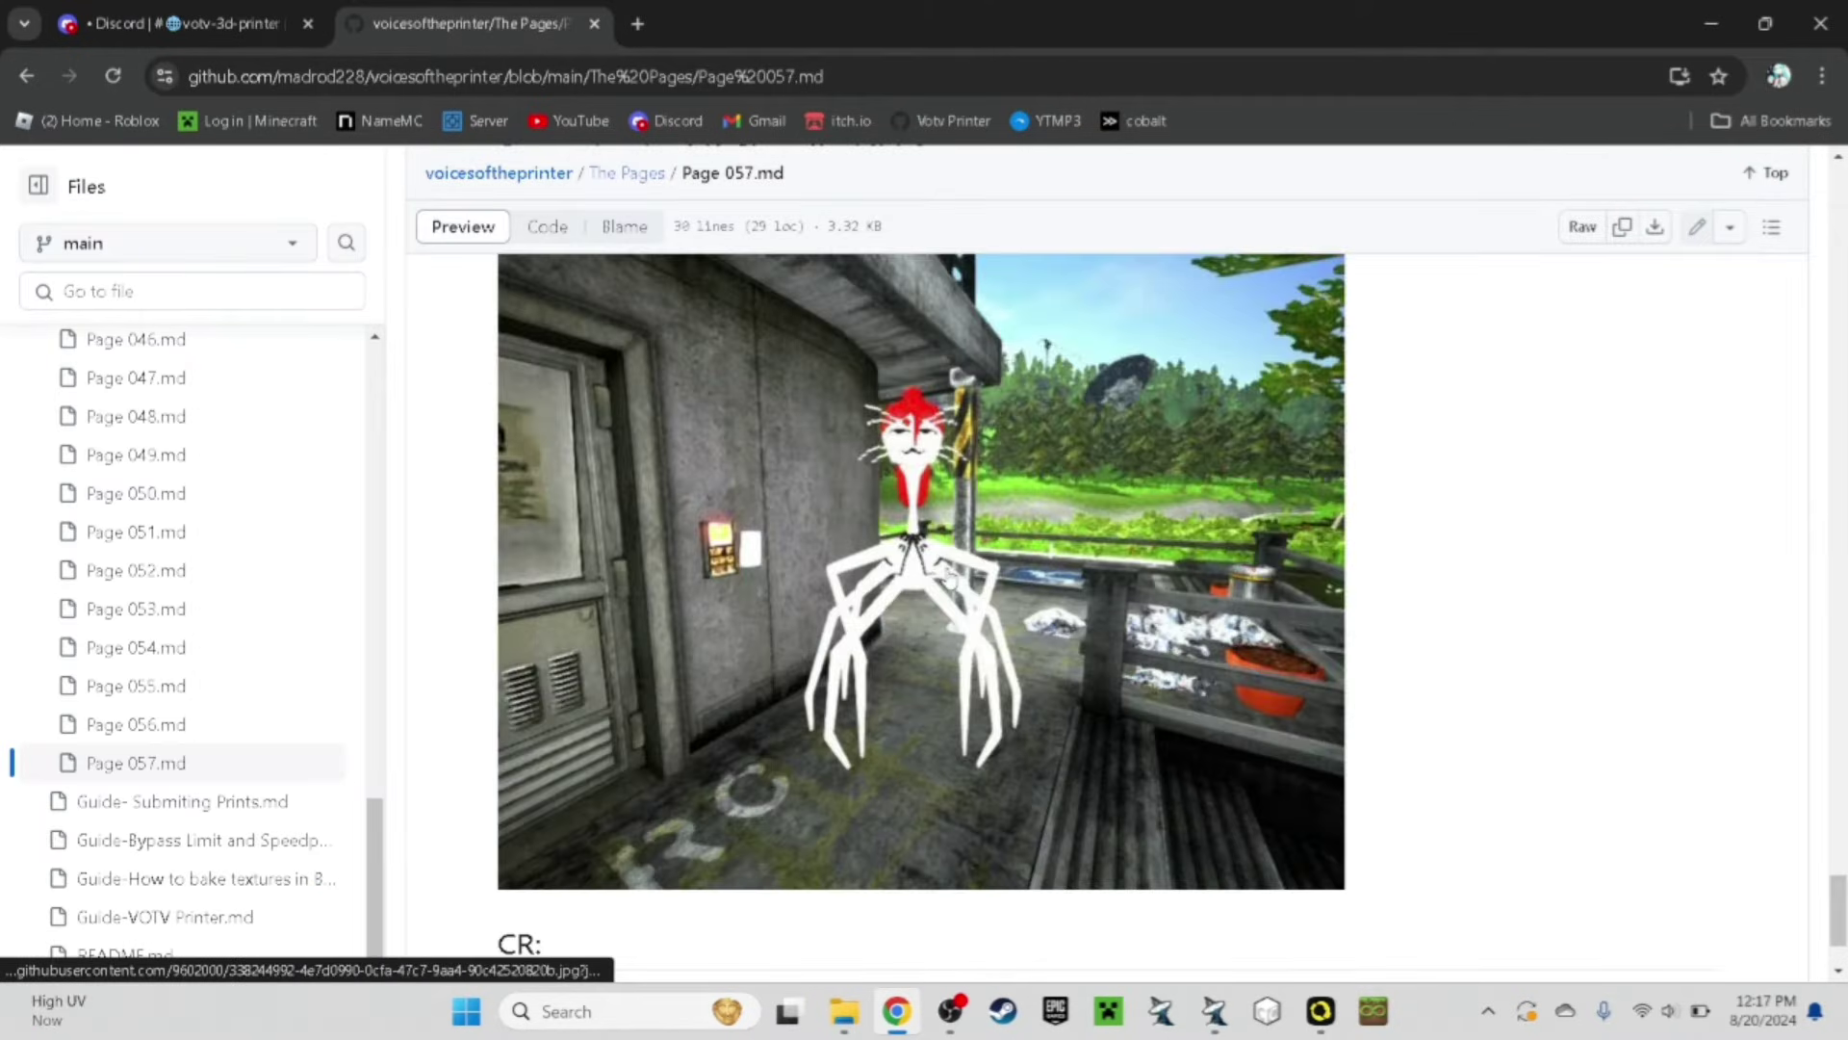
scroll(756, 508, "up", 2)
scroll(1001, 616, "down", 3)
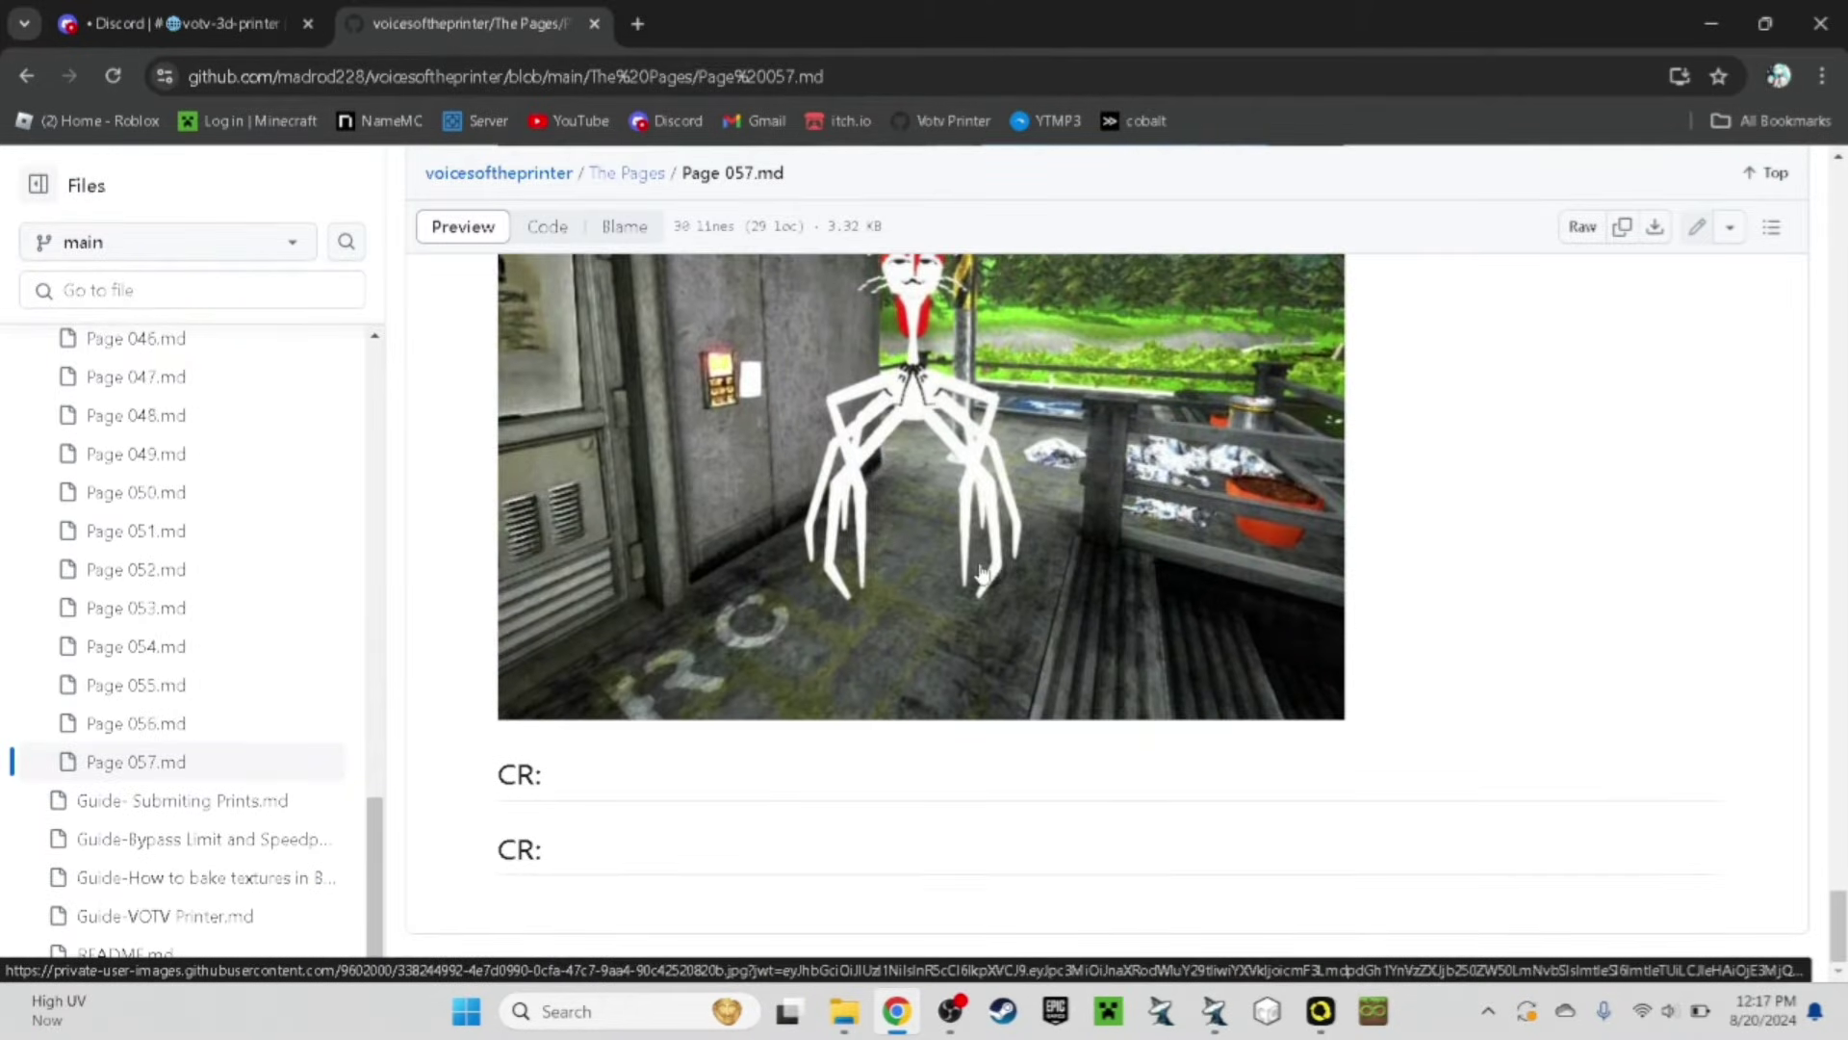
scroll(979, 571, "up", 4)
left_click(604, 589)
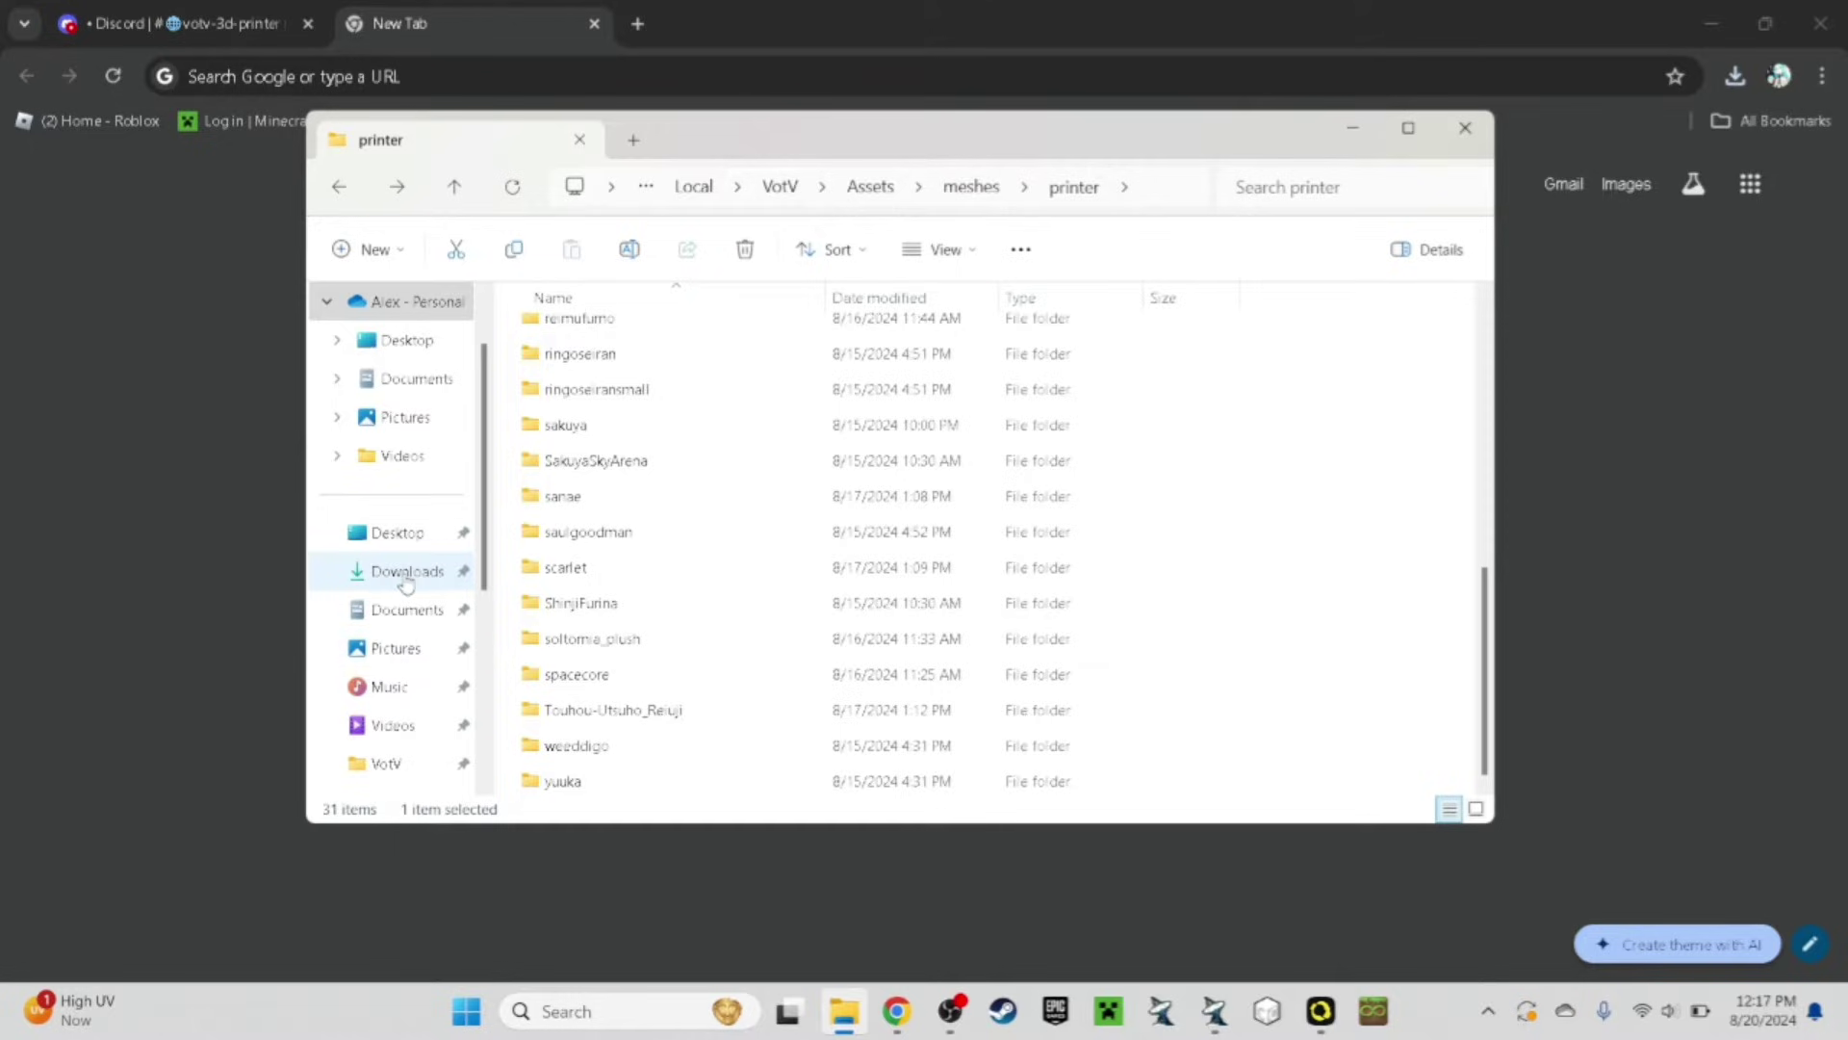
In File Explorer, extract argem_spider.zip from Downloads into an argem_spider folder there.
left_click(406, 574)
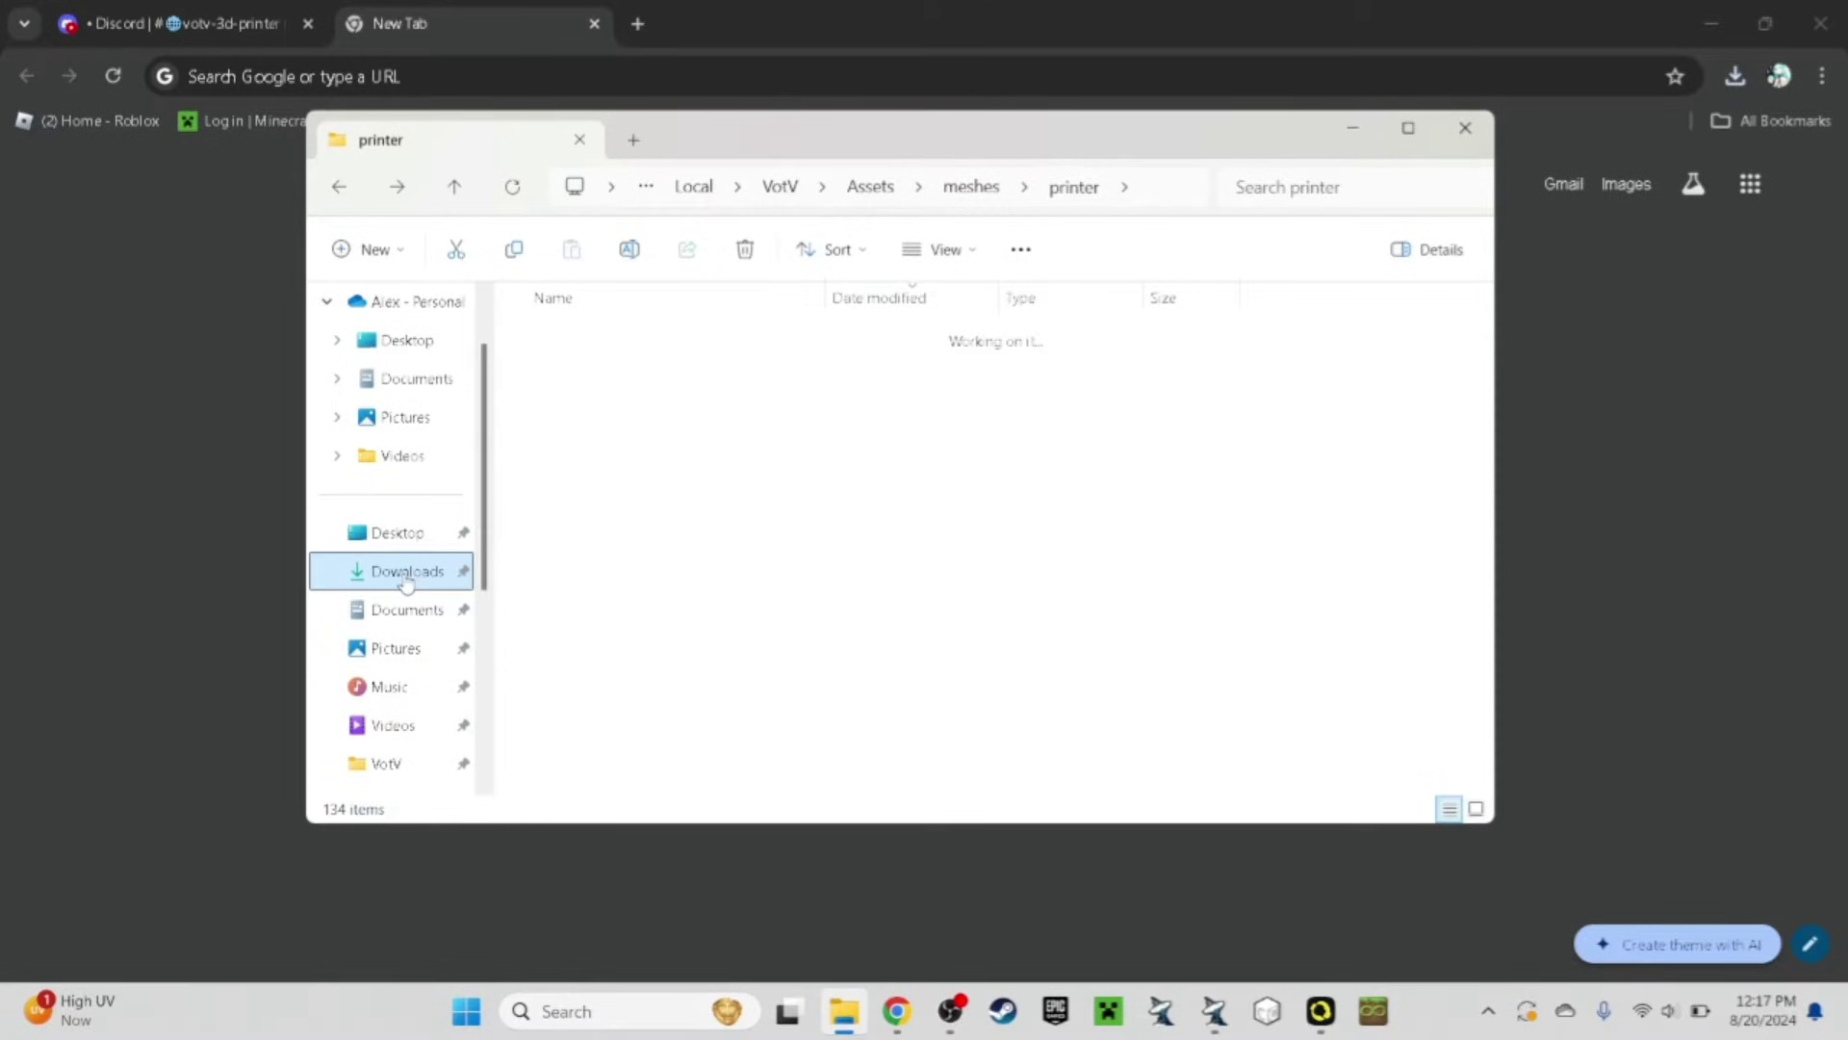
double_click(612, 365)
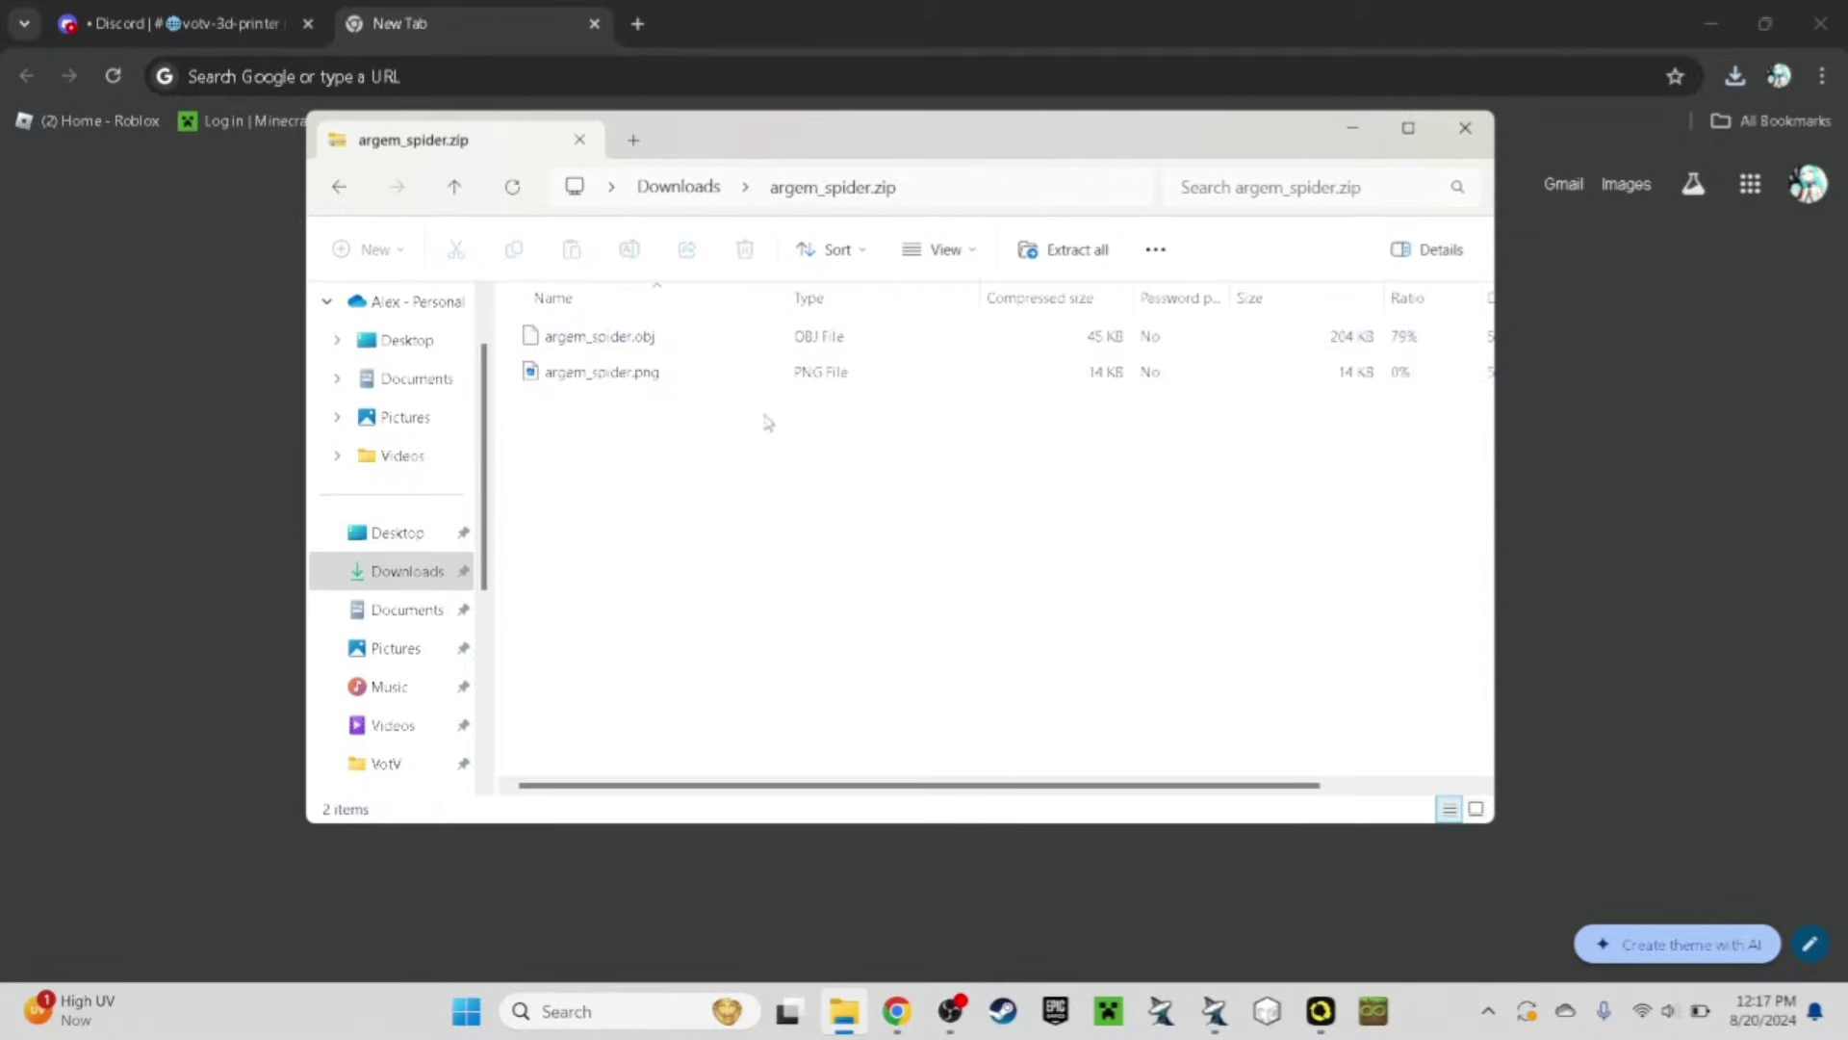
left_click(1065, 252)
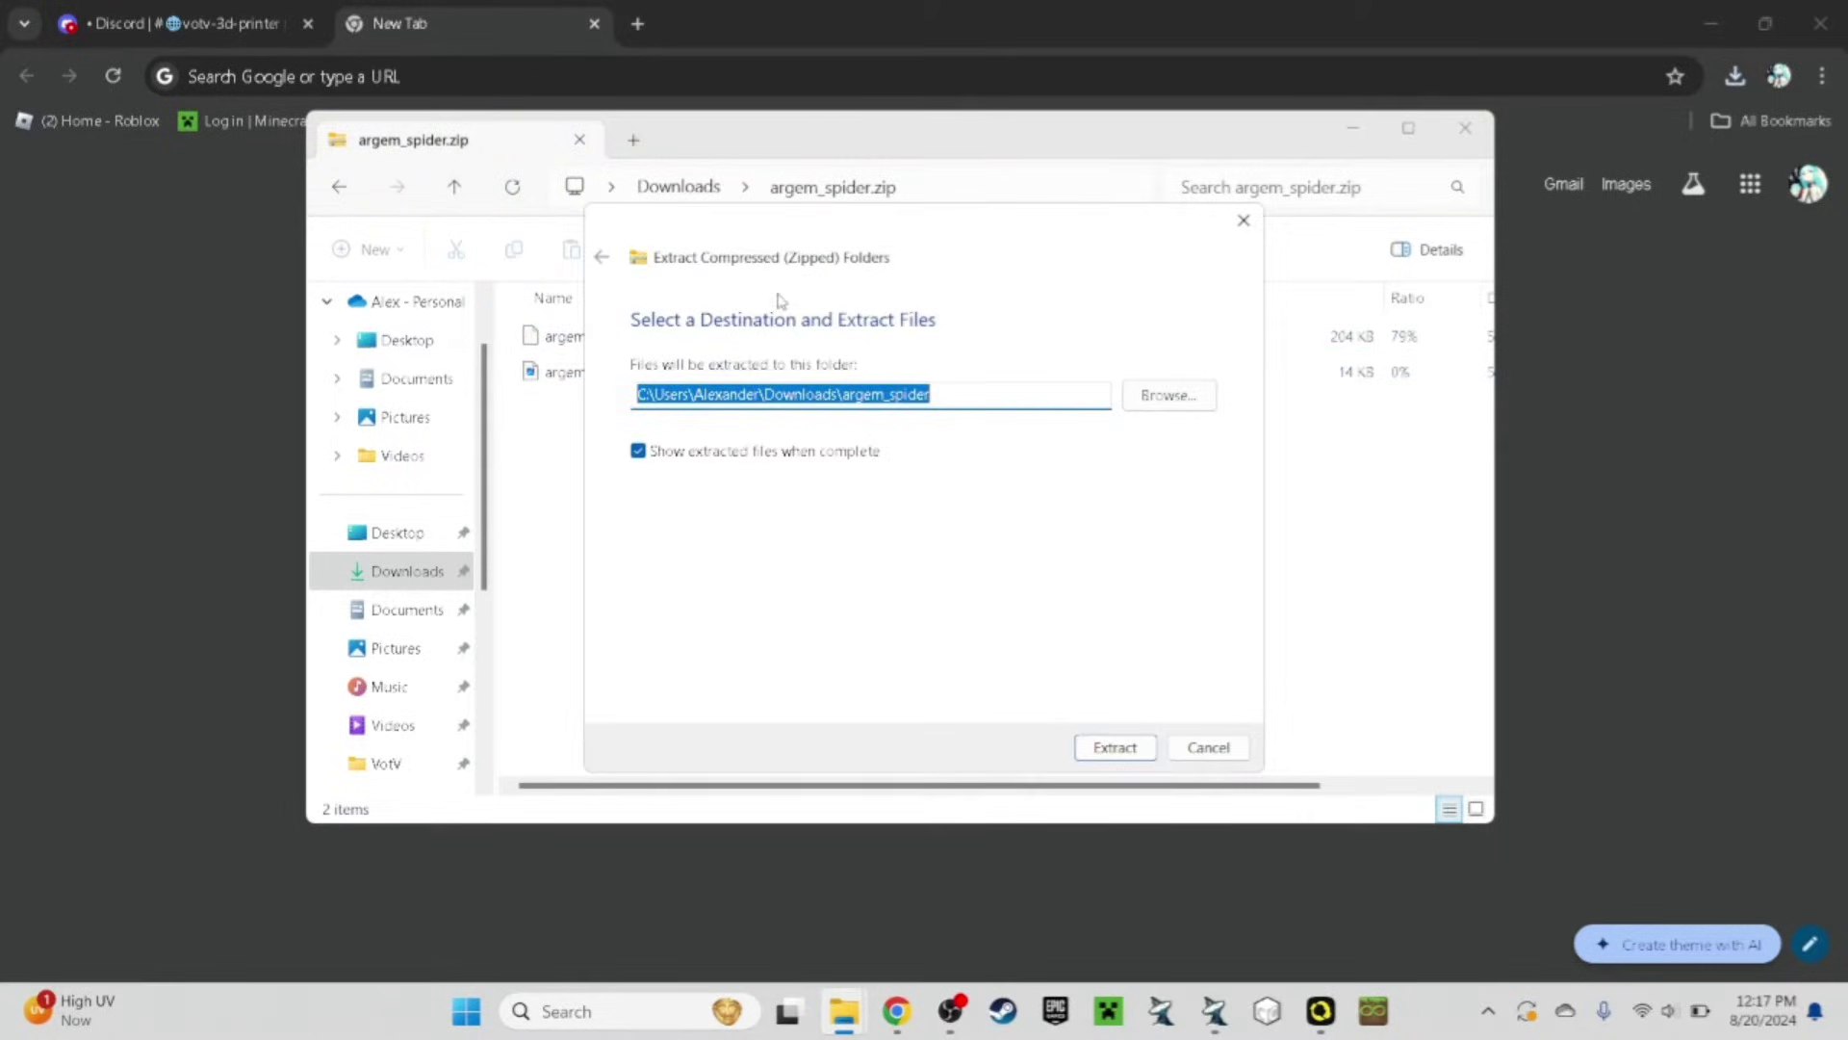
left_click(1115, 750)
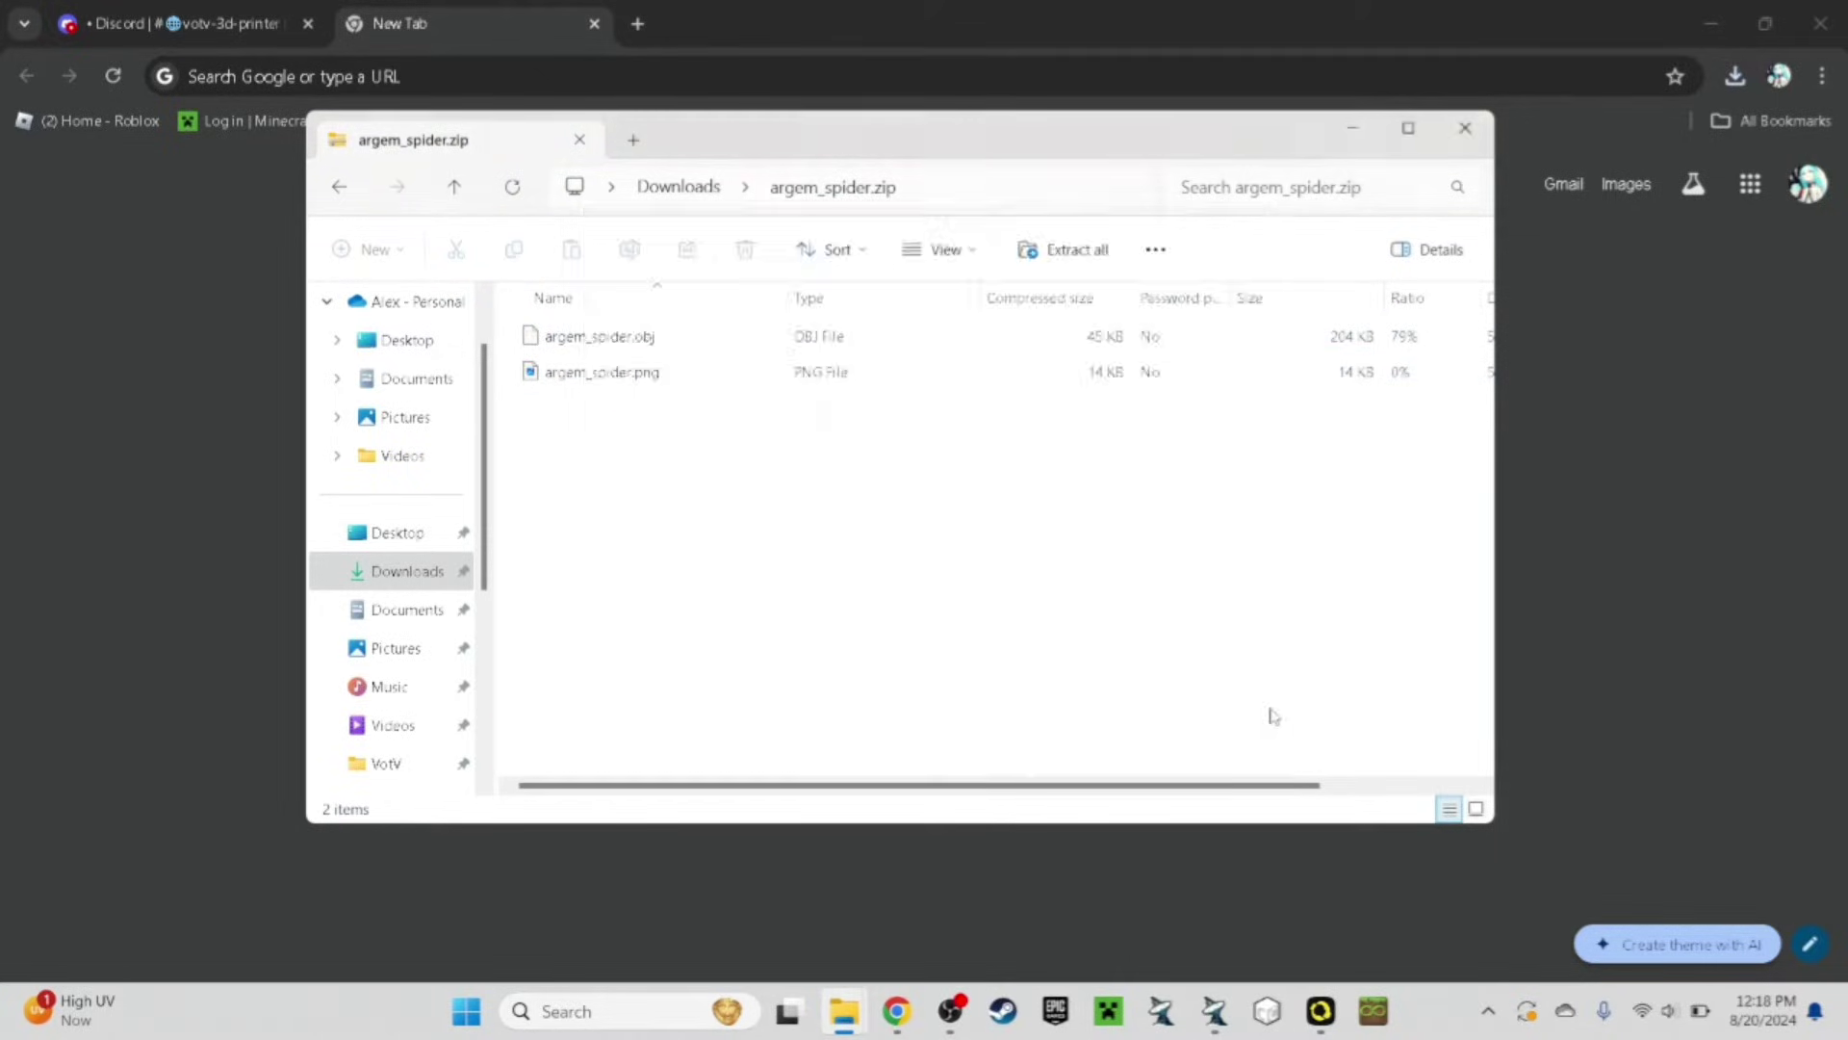
Move the extracted argem_spider.obj and argem_spider.png into meshes\printer, reaching it through the Assets folder opened from the Voices of the Void gameplay settings.
left_click_drag(937, 478, 460, 270)
left_click(463, 250)
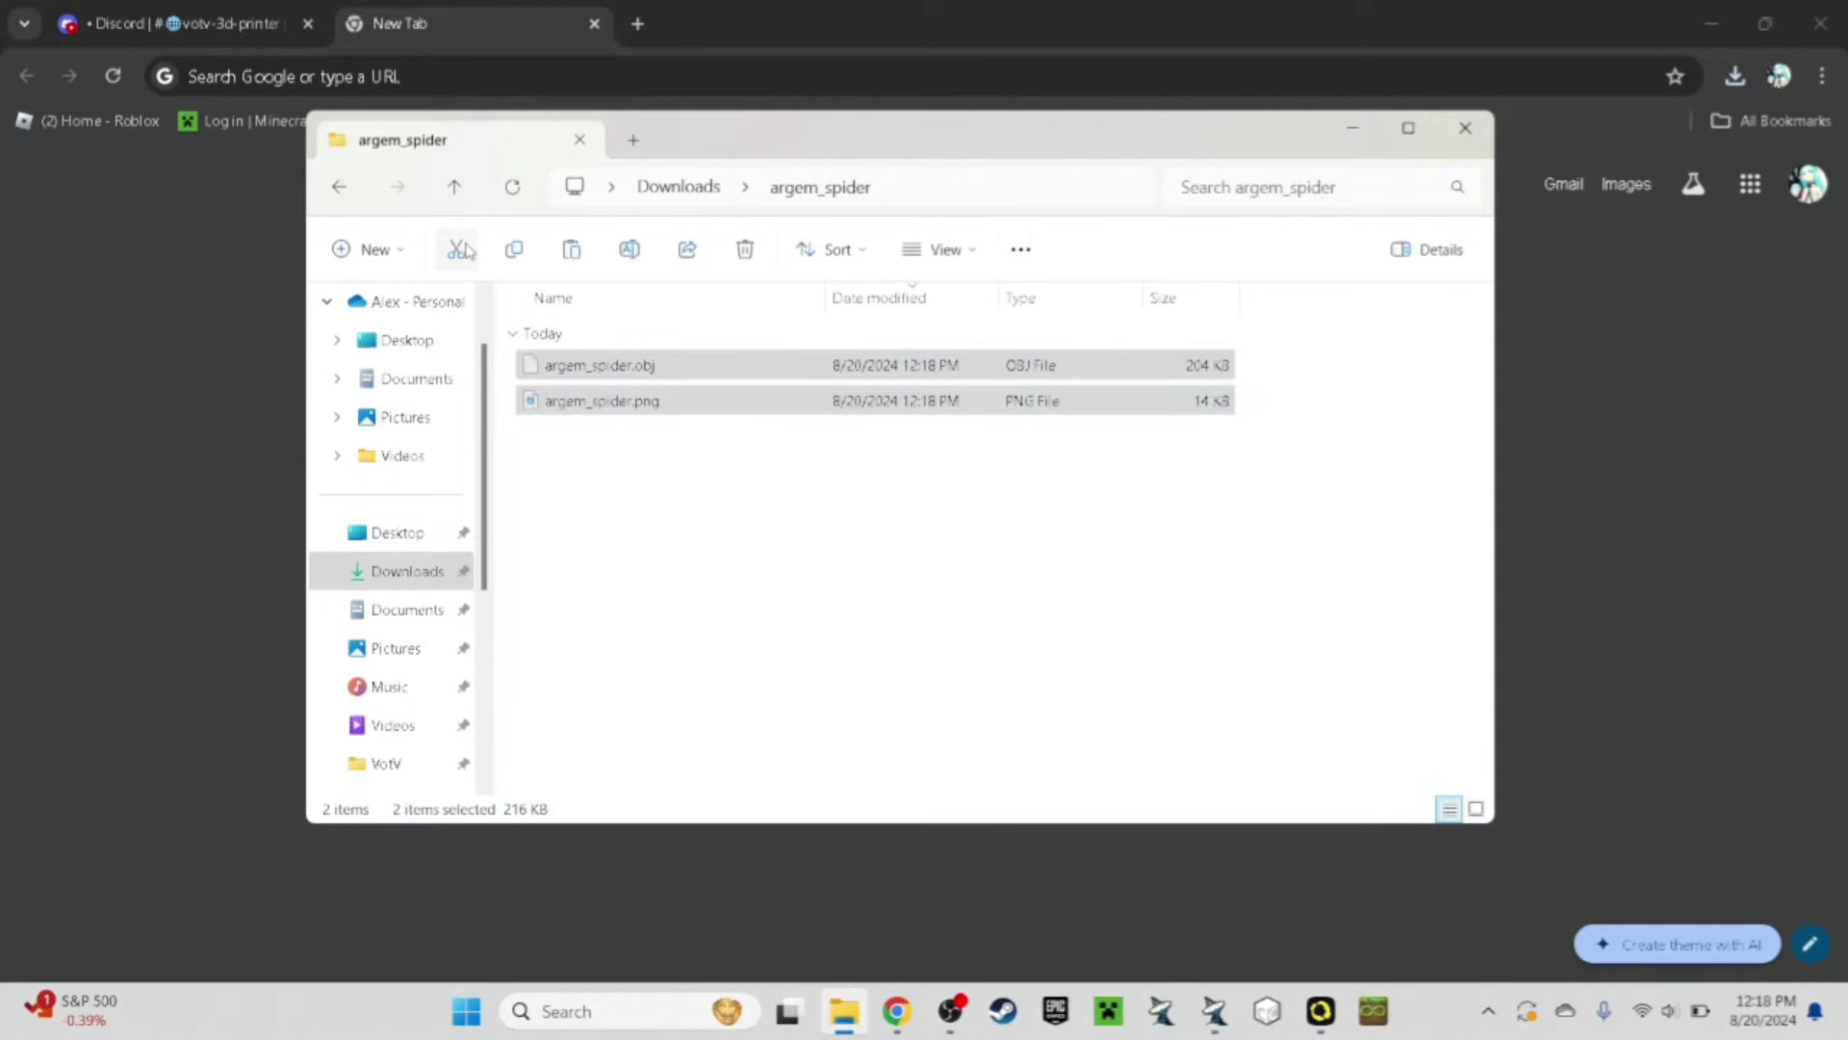
scroll(450, 520, "down", 3)
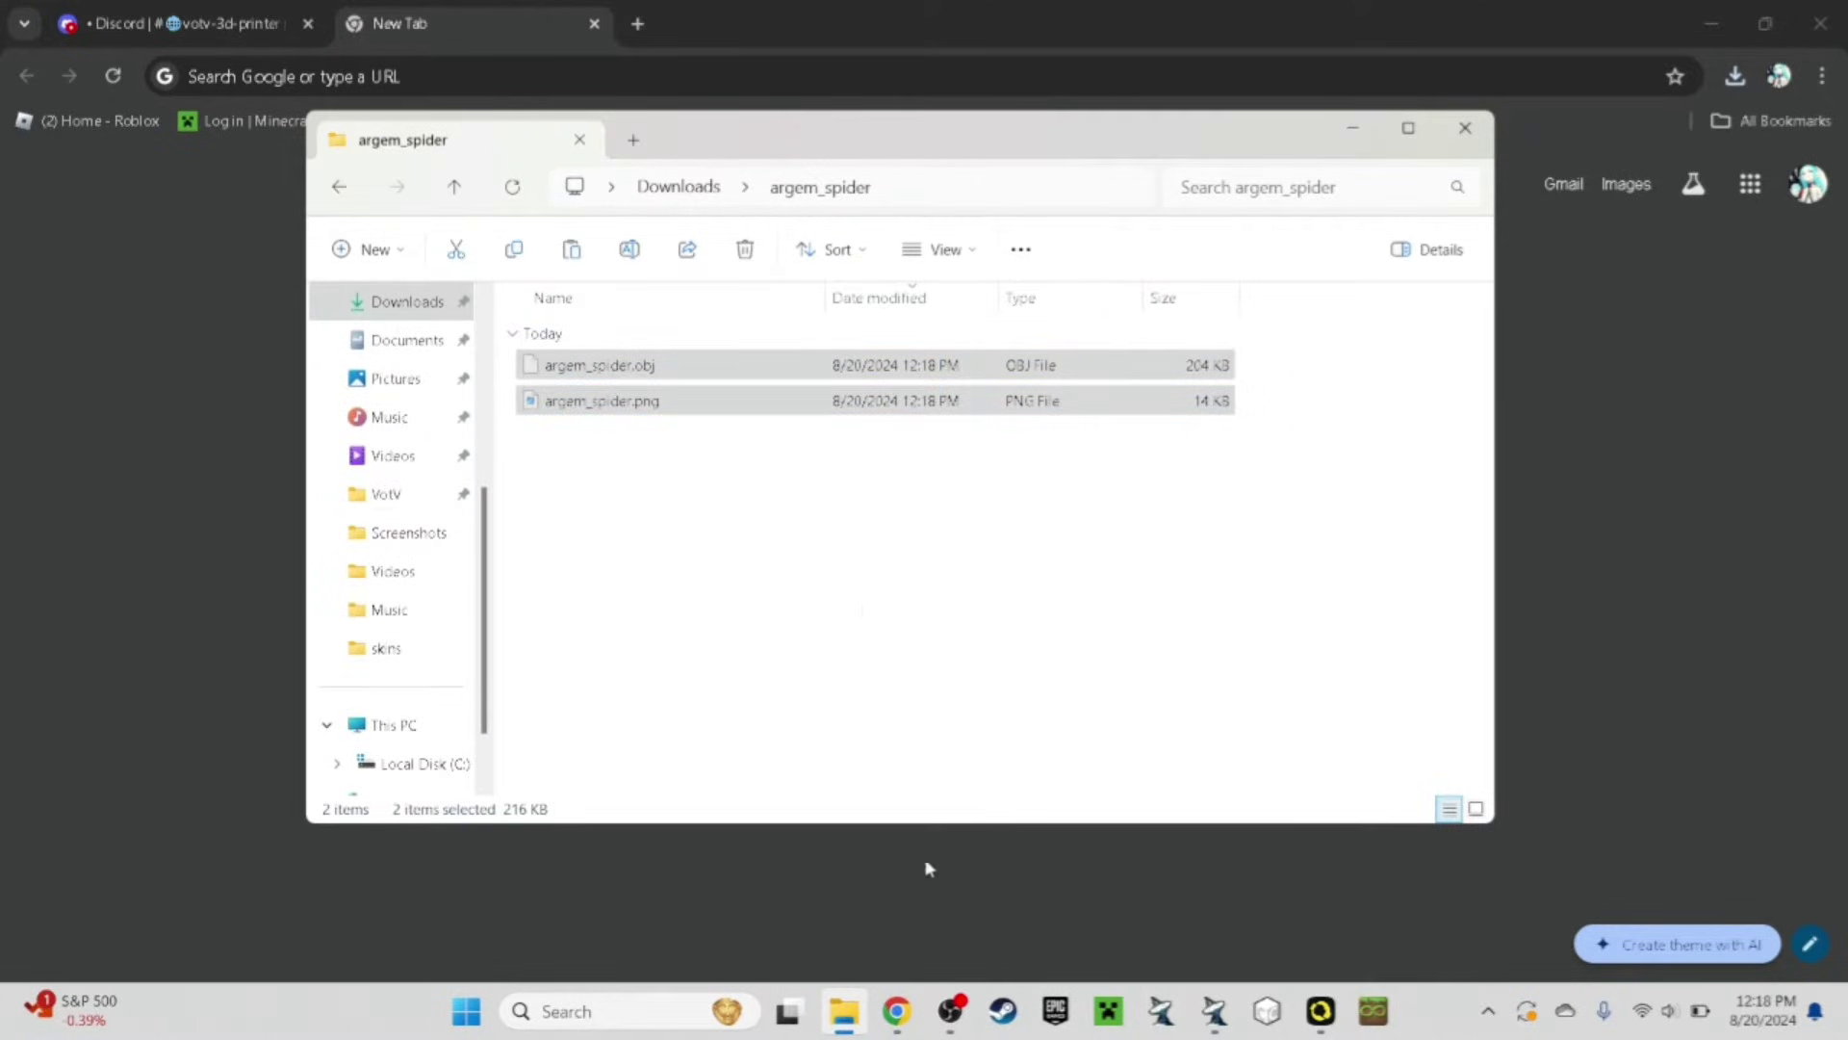
left_click(1226, 1010)
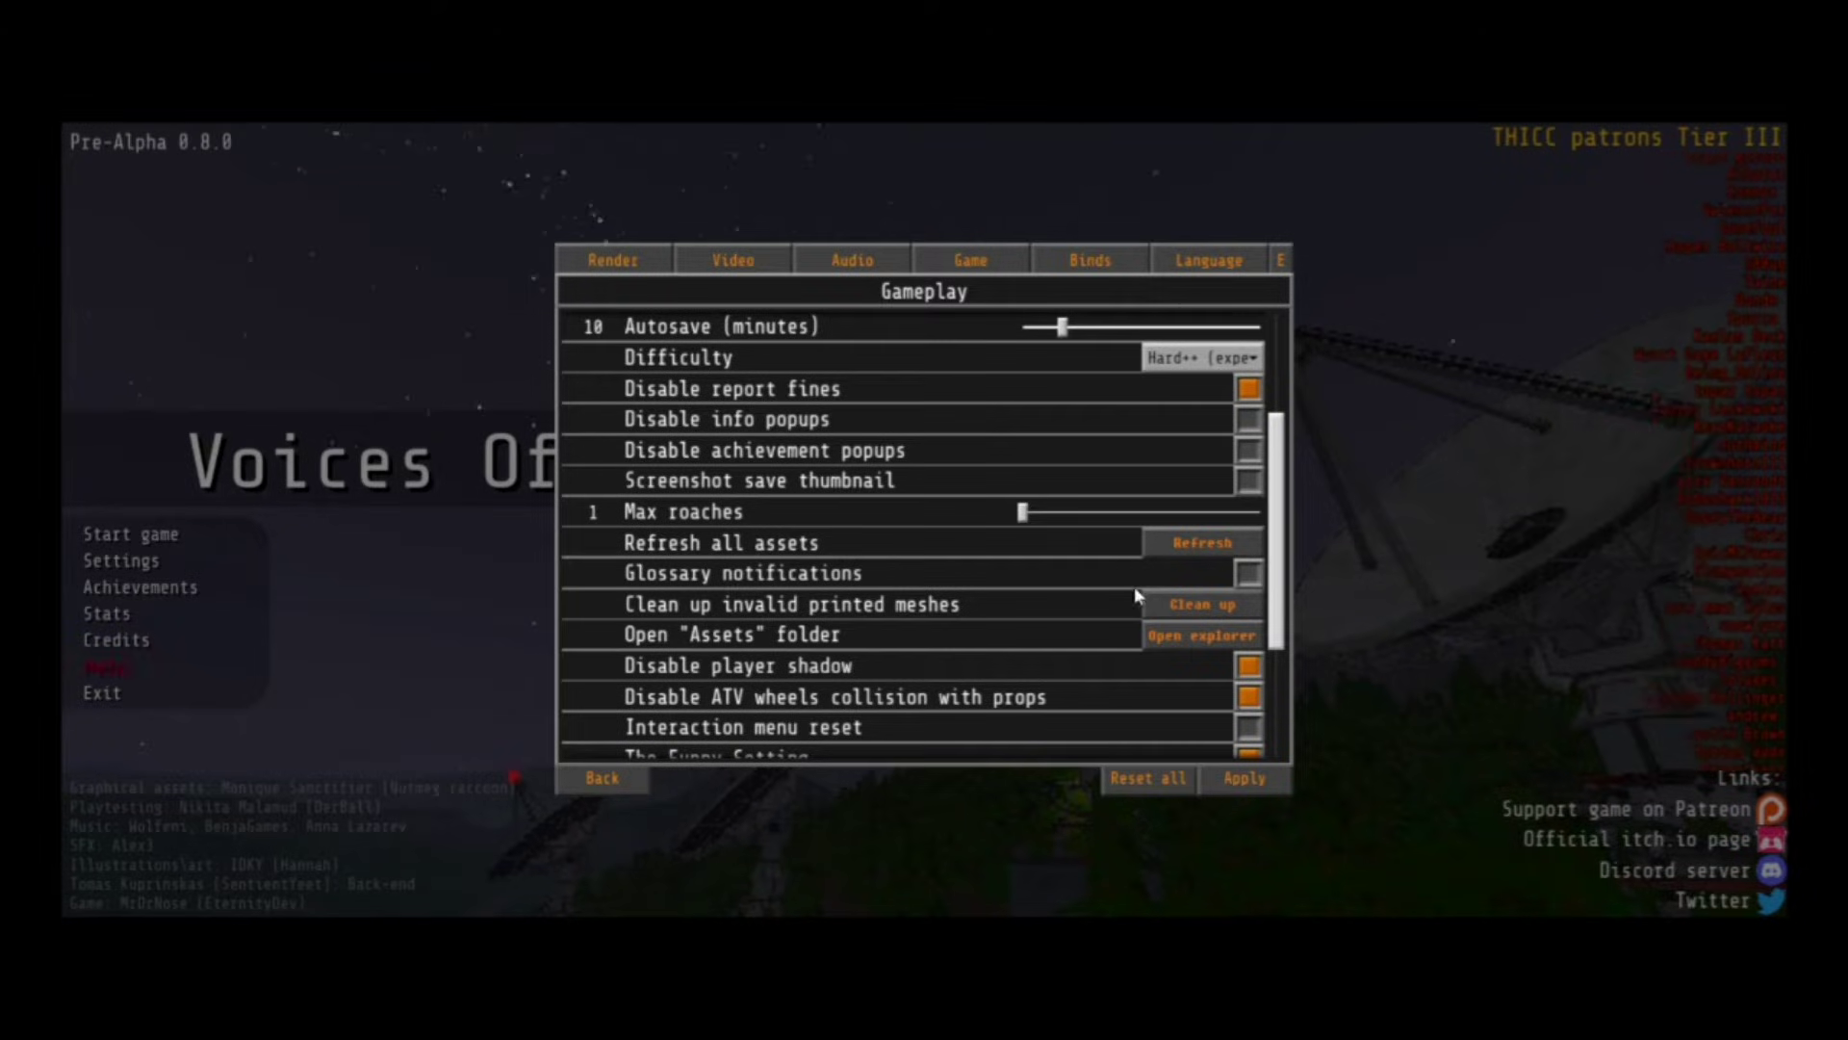
left_click(1167, 638)
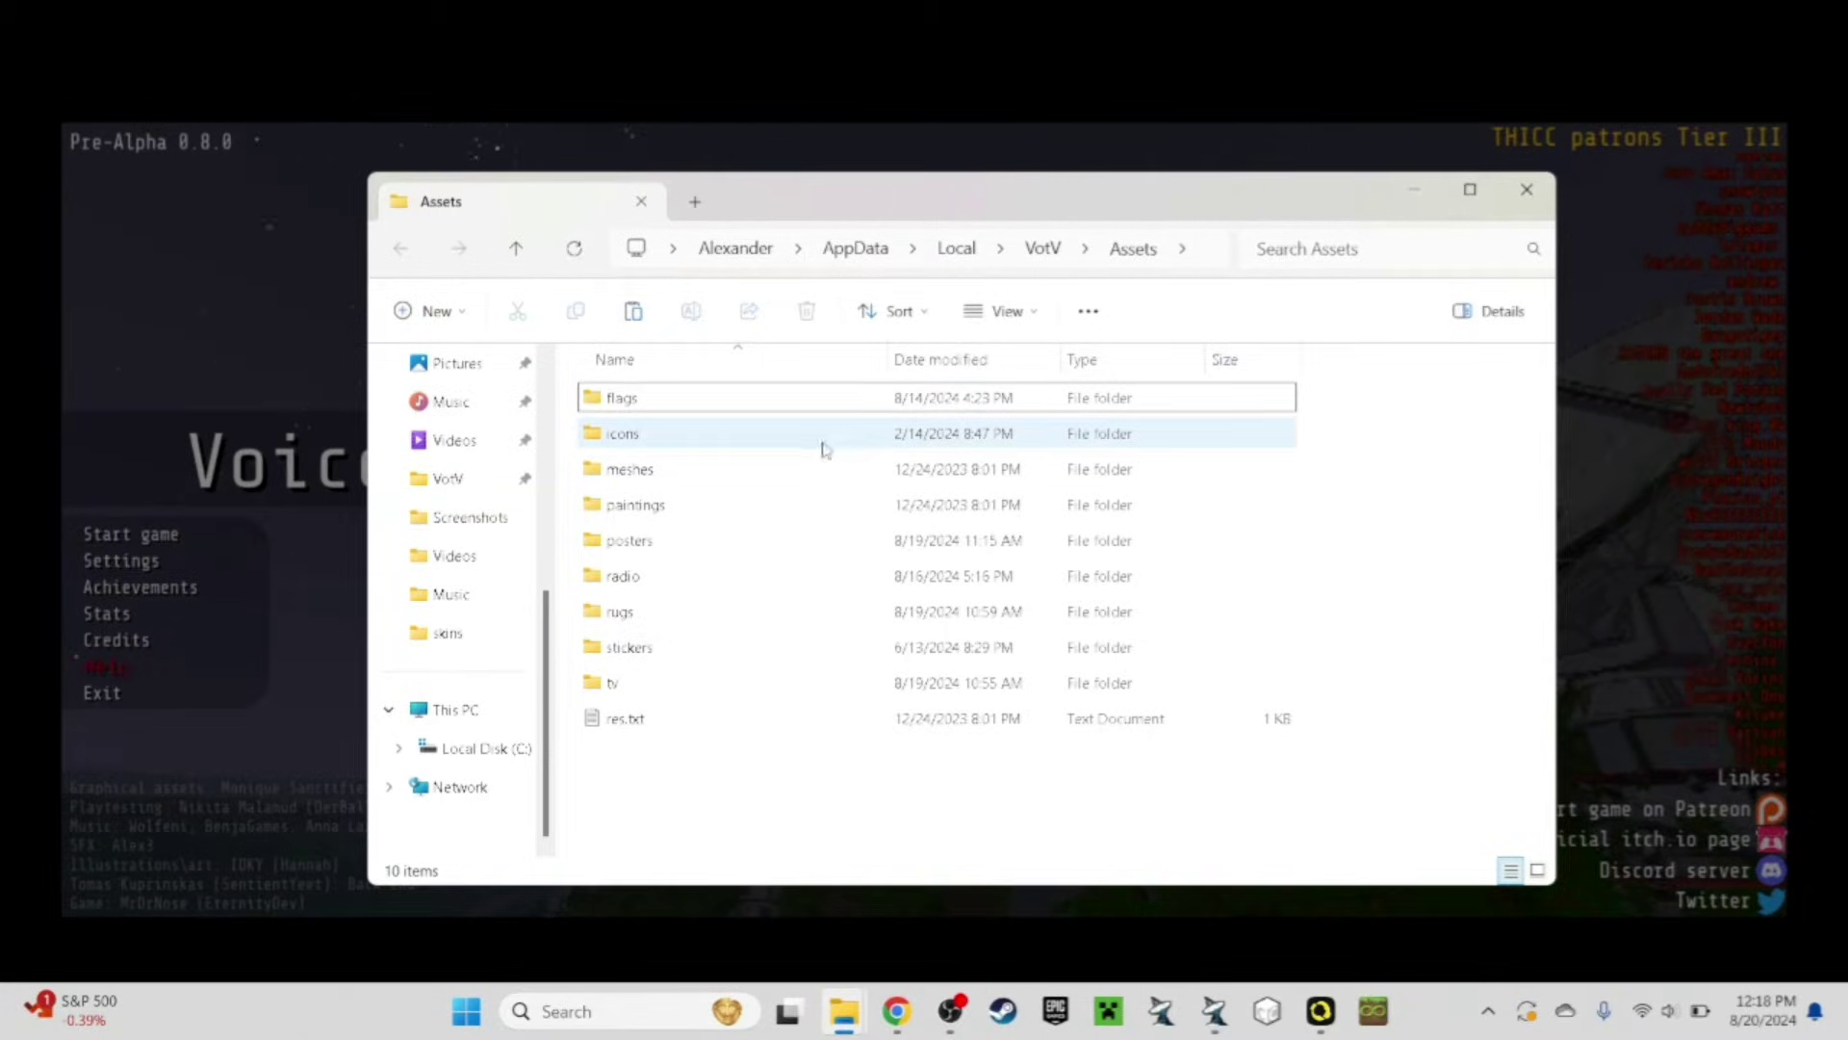
double_click(797, 471)
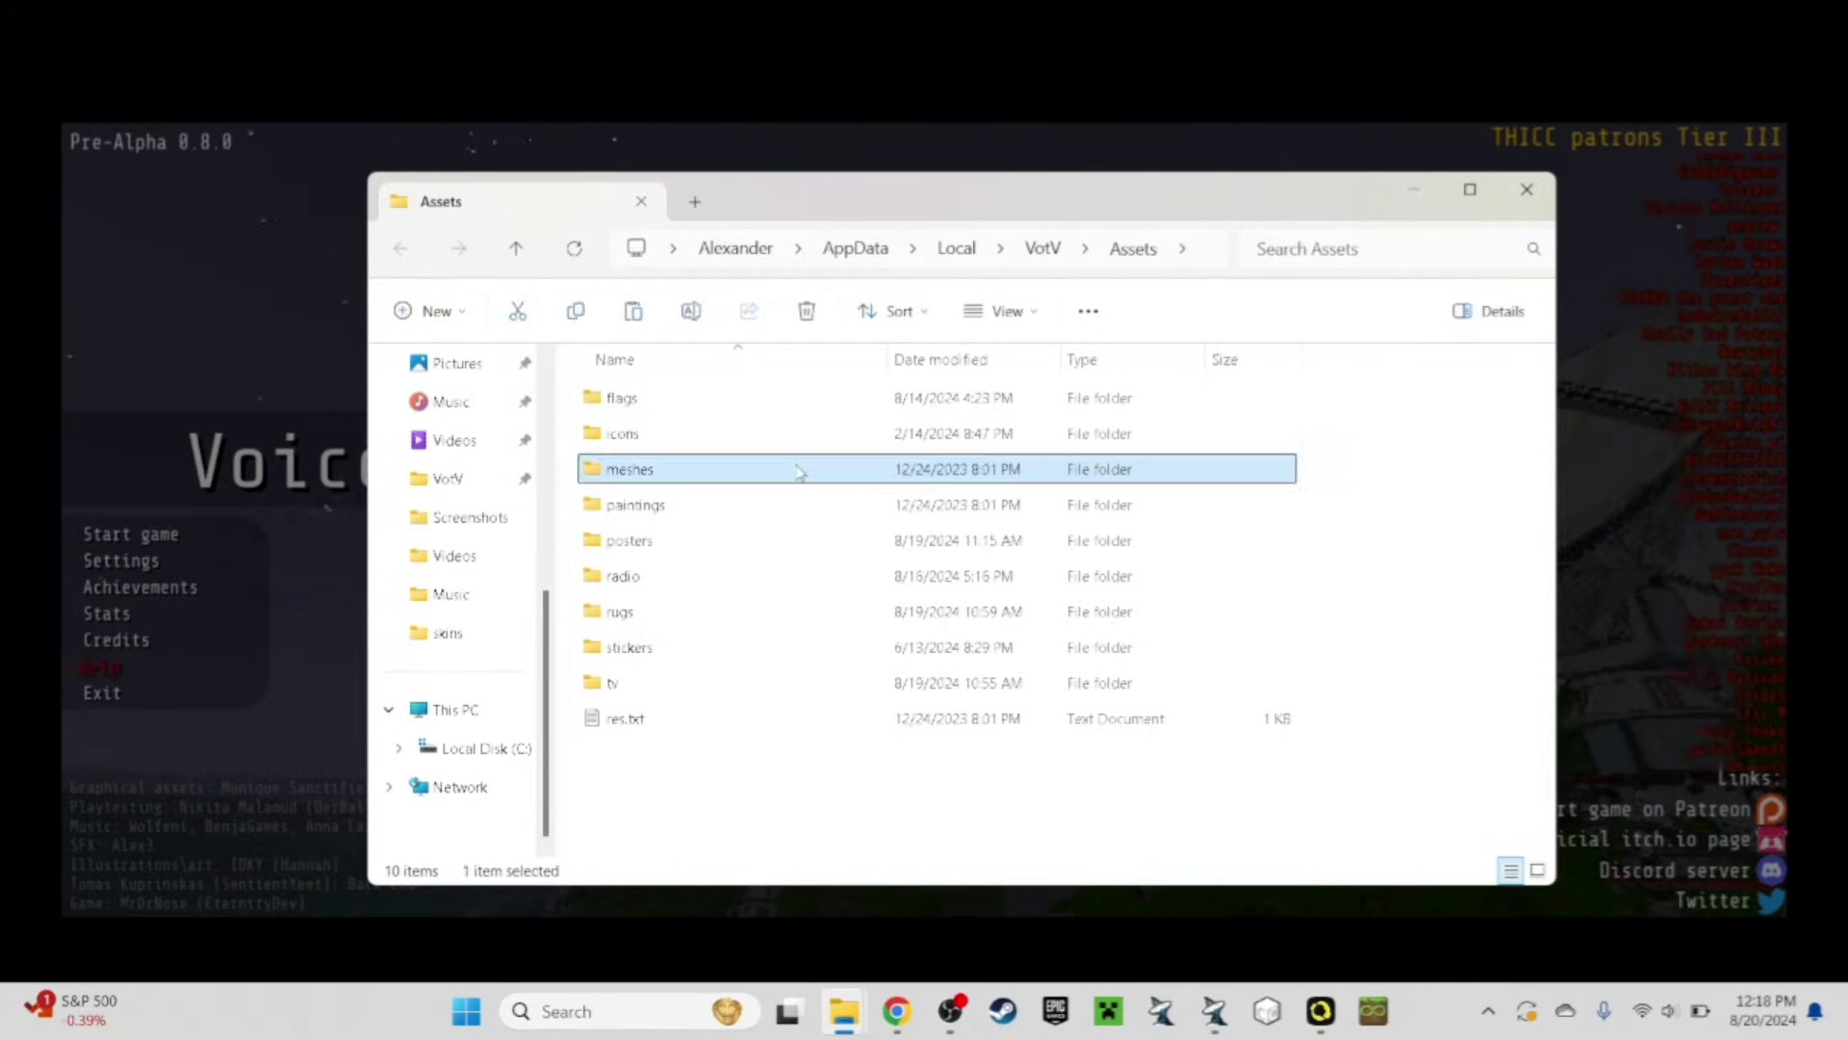
double_click(785, 403)
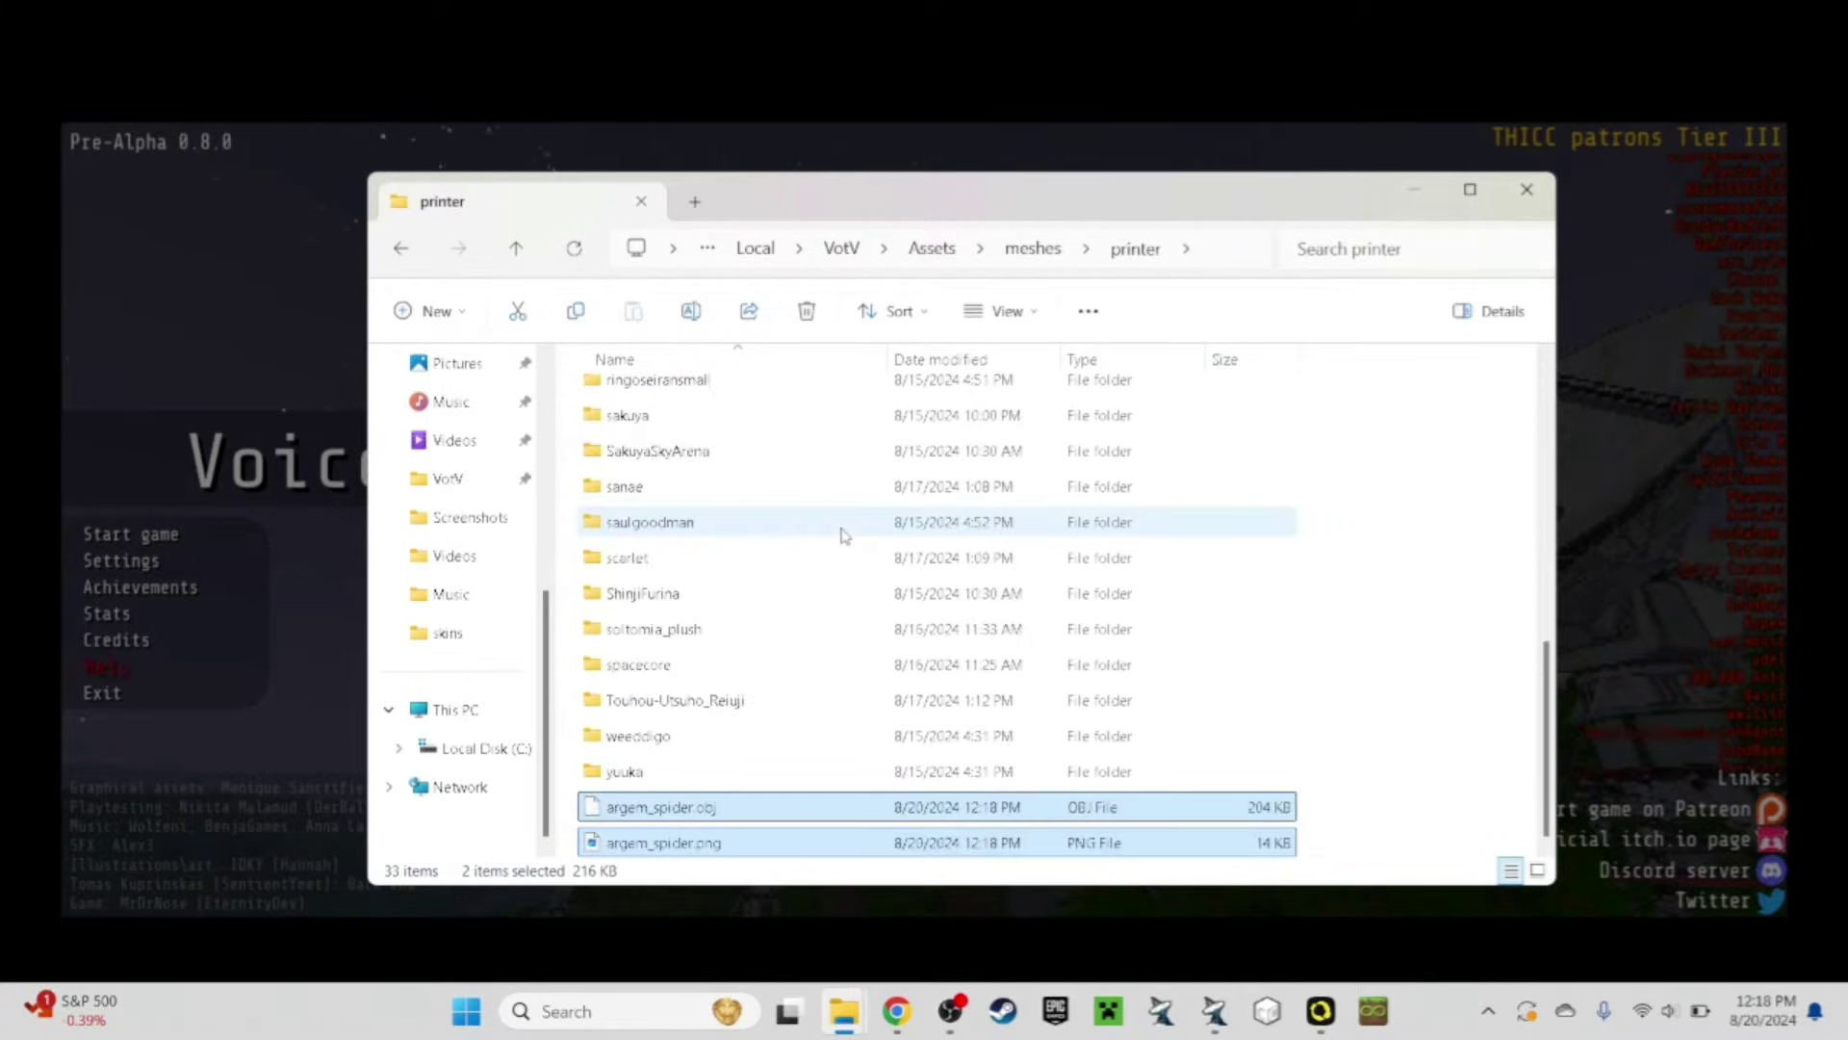
Create a new folder inside the printer folder and name it argem_spider, copying the name from the model's PNG file.
left_click(1427, 523)
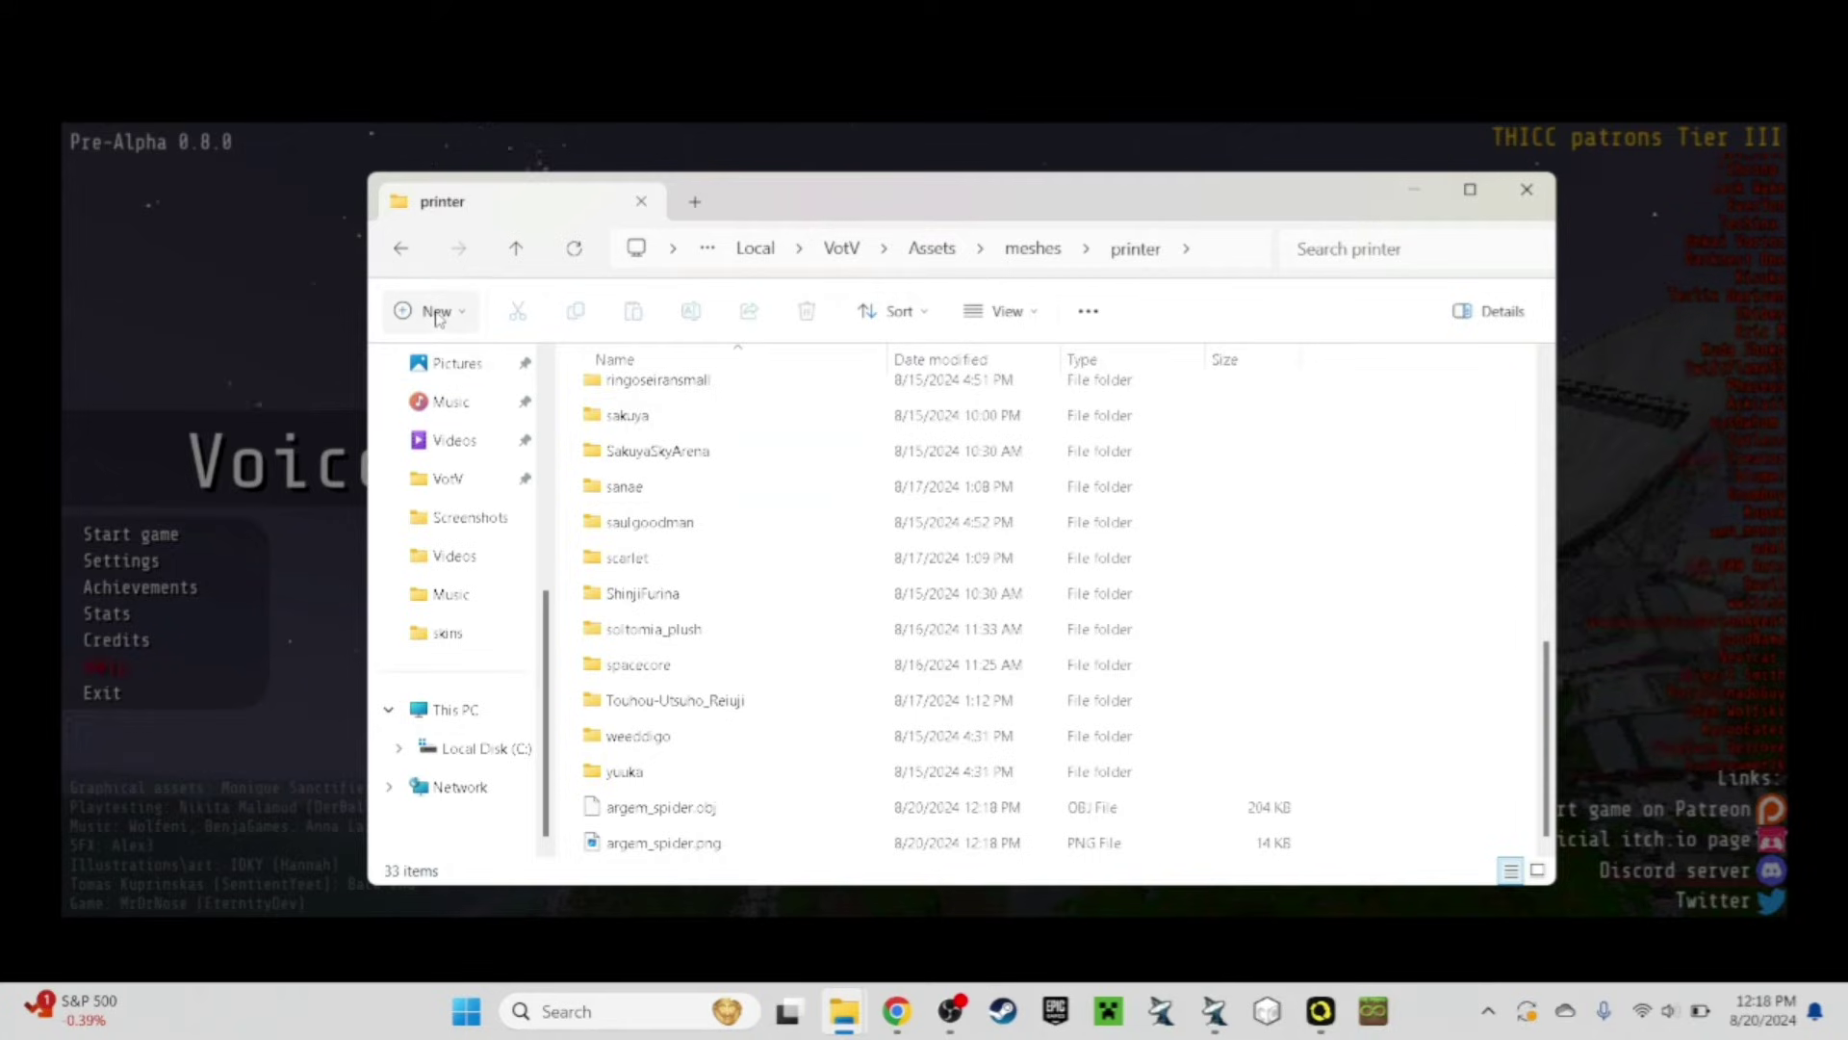
left_click(433, 313)
left_click(464, 374)
key("Return")
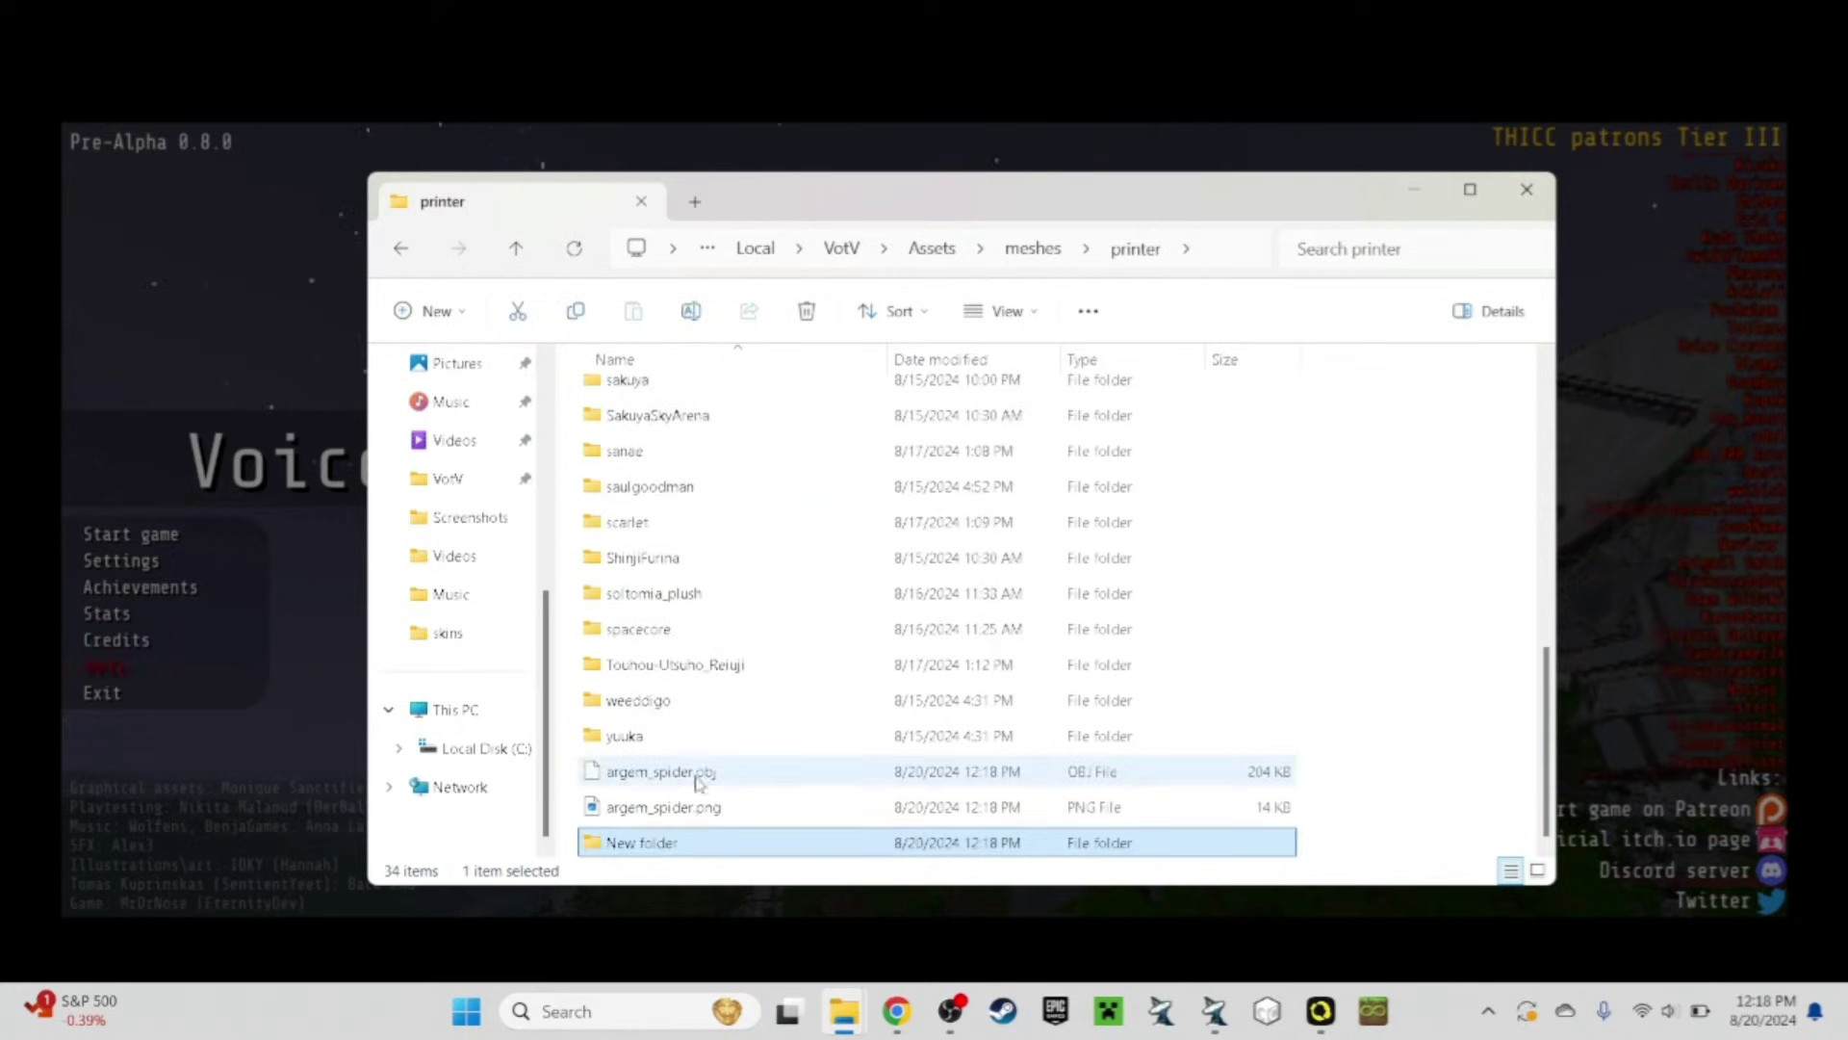
left_click(693, 806)
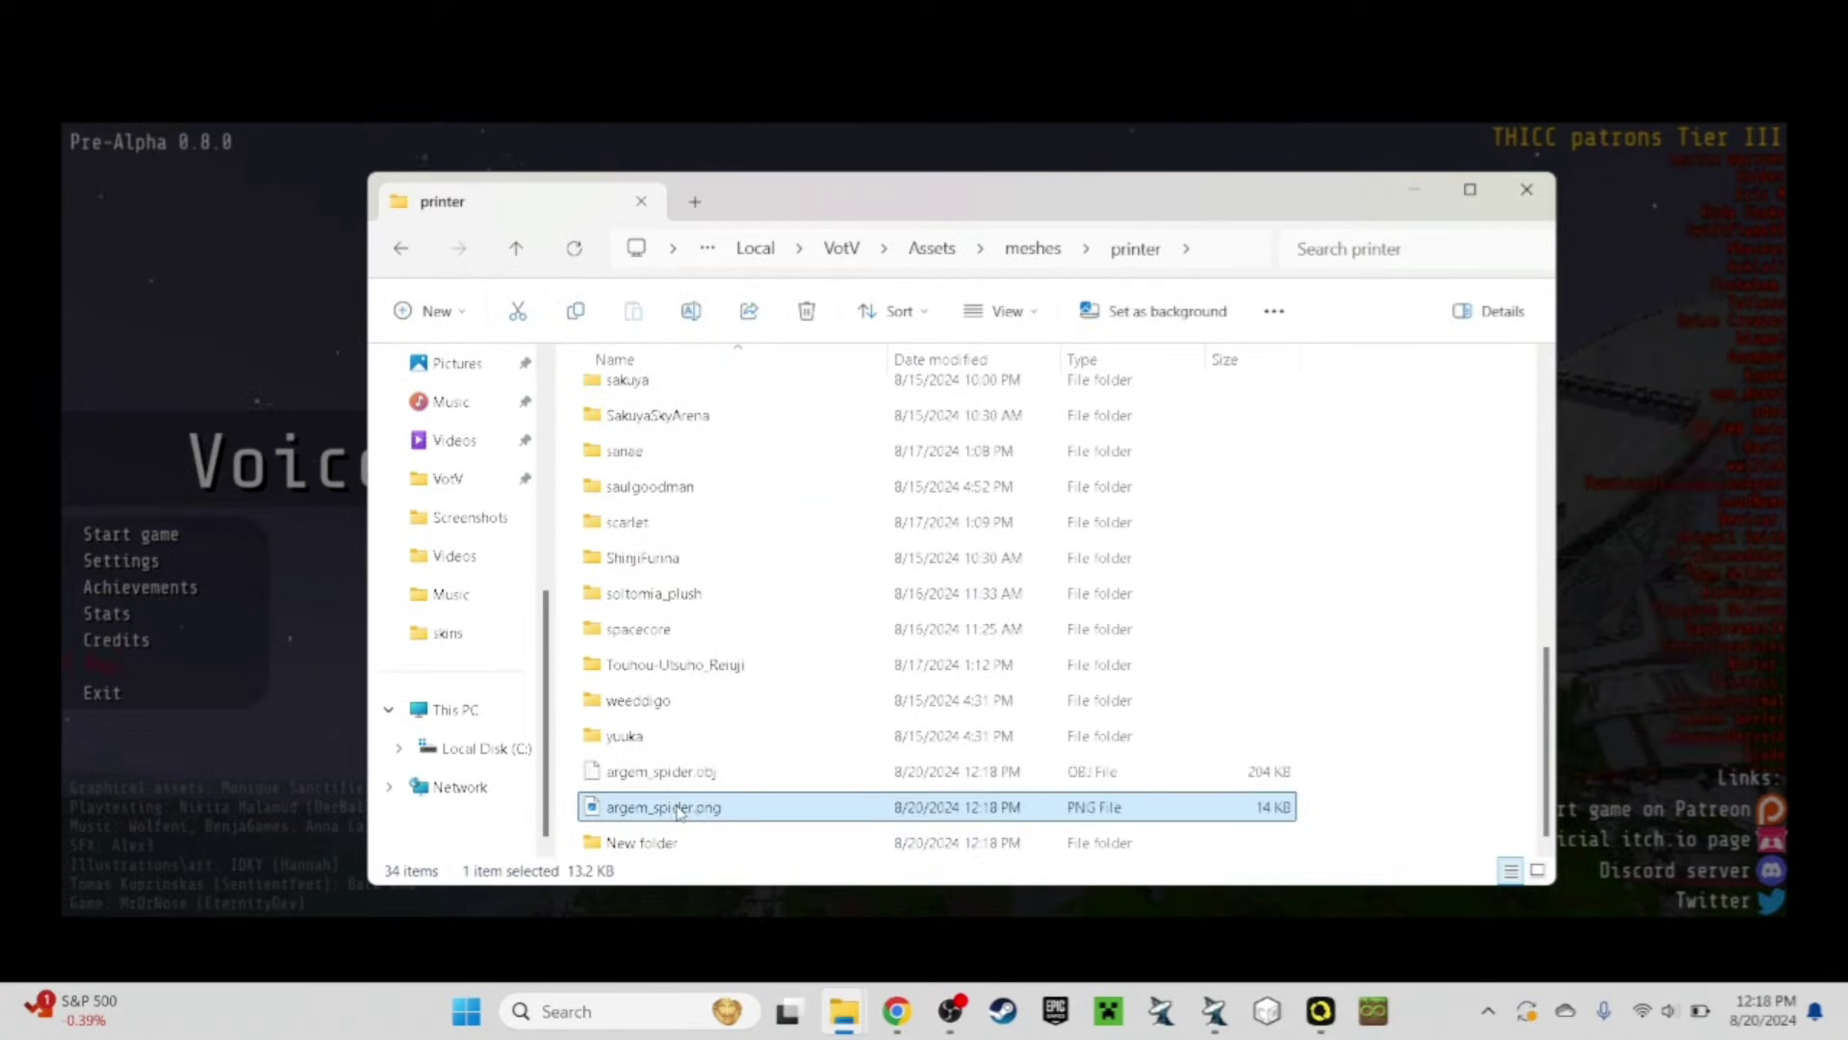
left_click(692, 311)
key("ctrl+c")
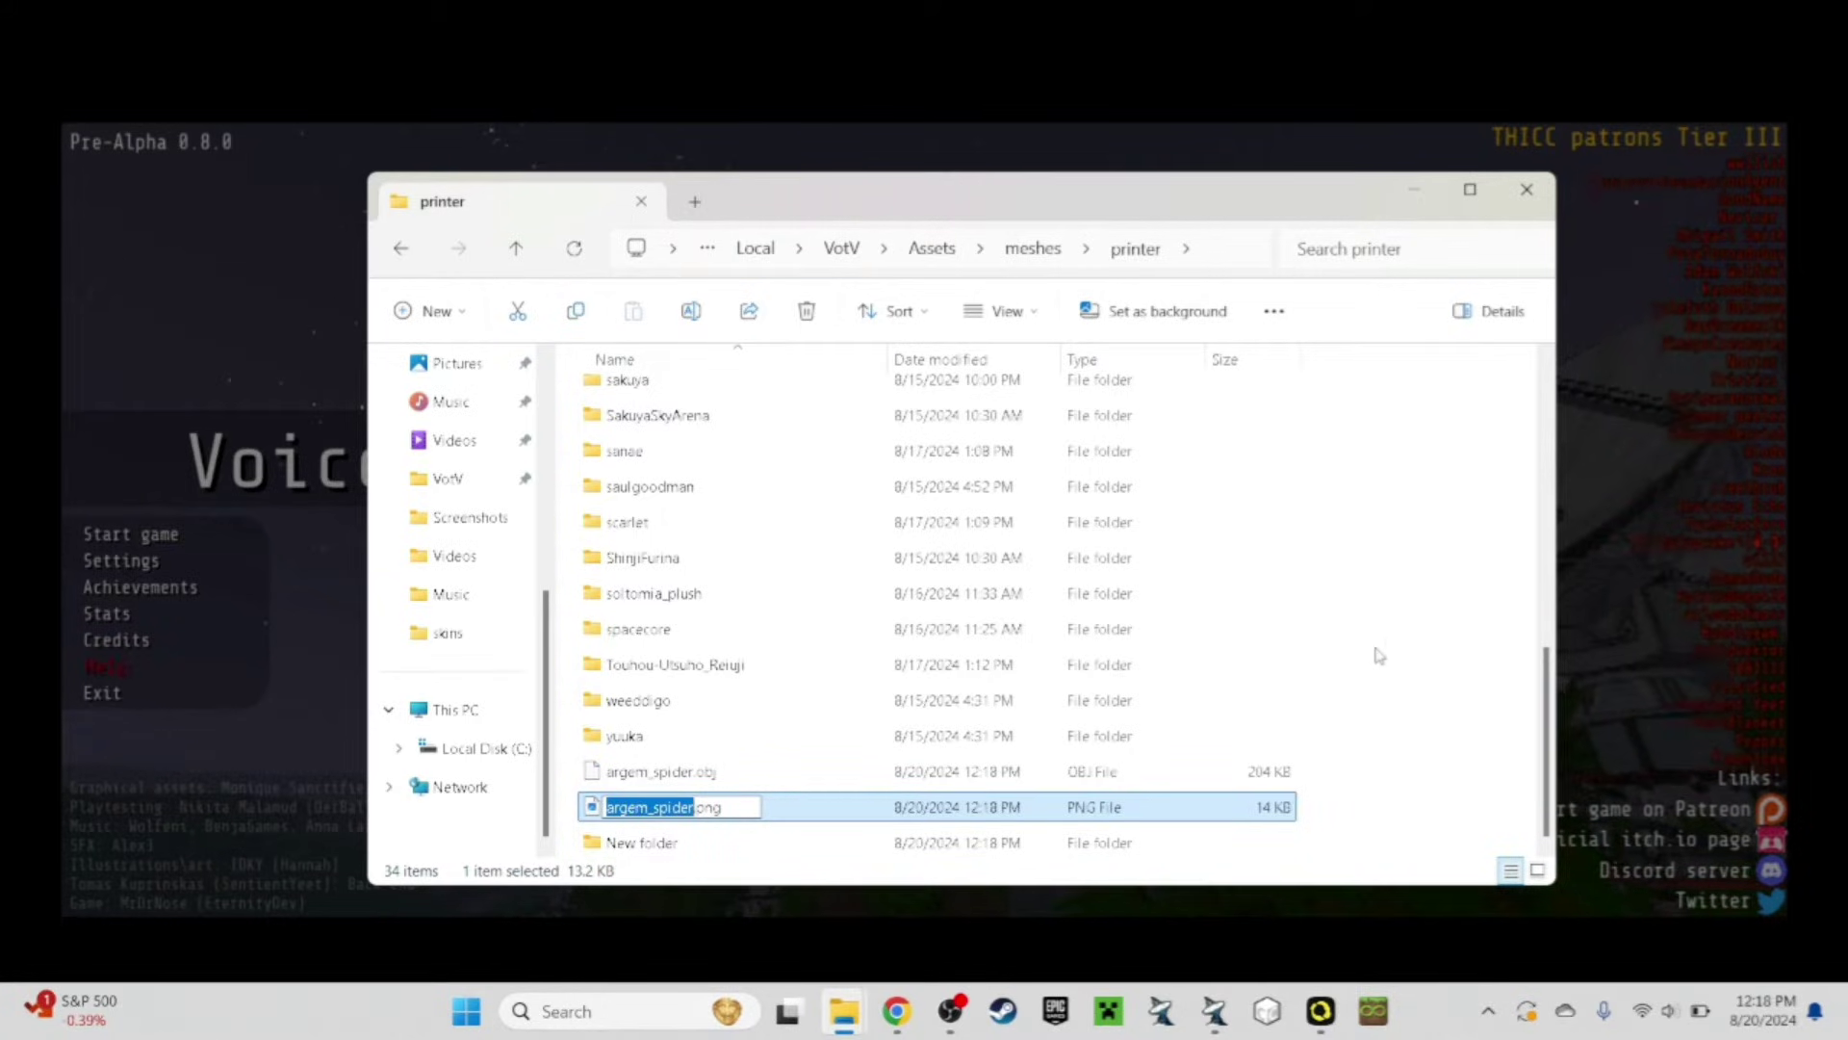
left_click(881, 843)
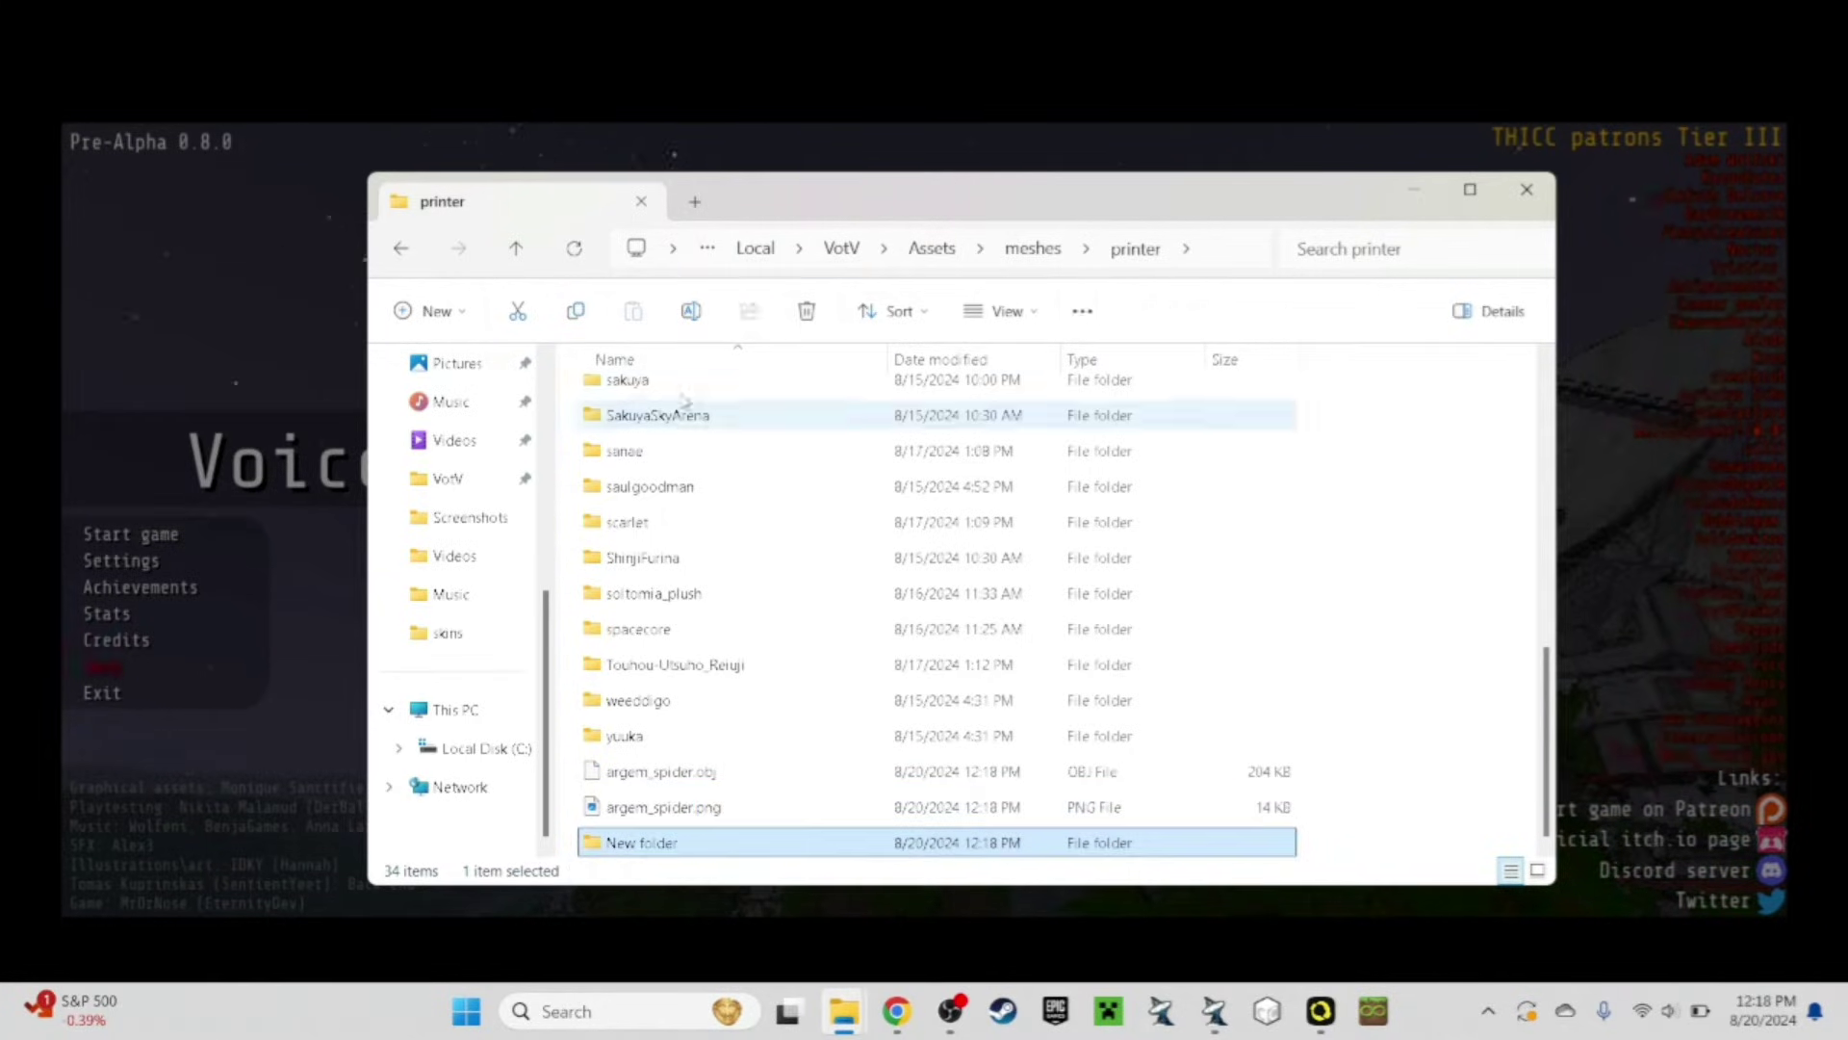
left_click(692, 311)
key("ctrl+v")
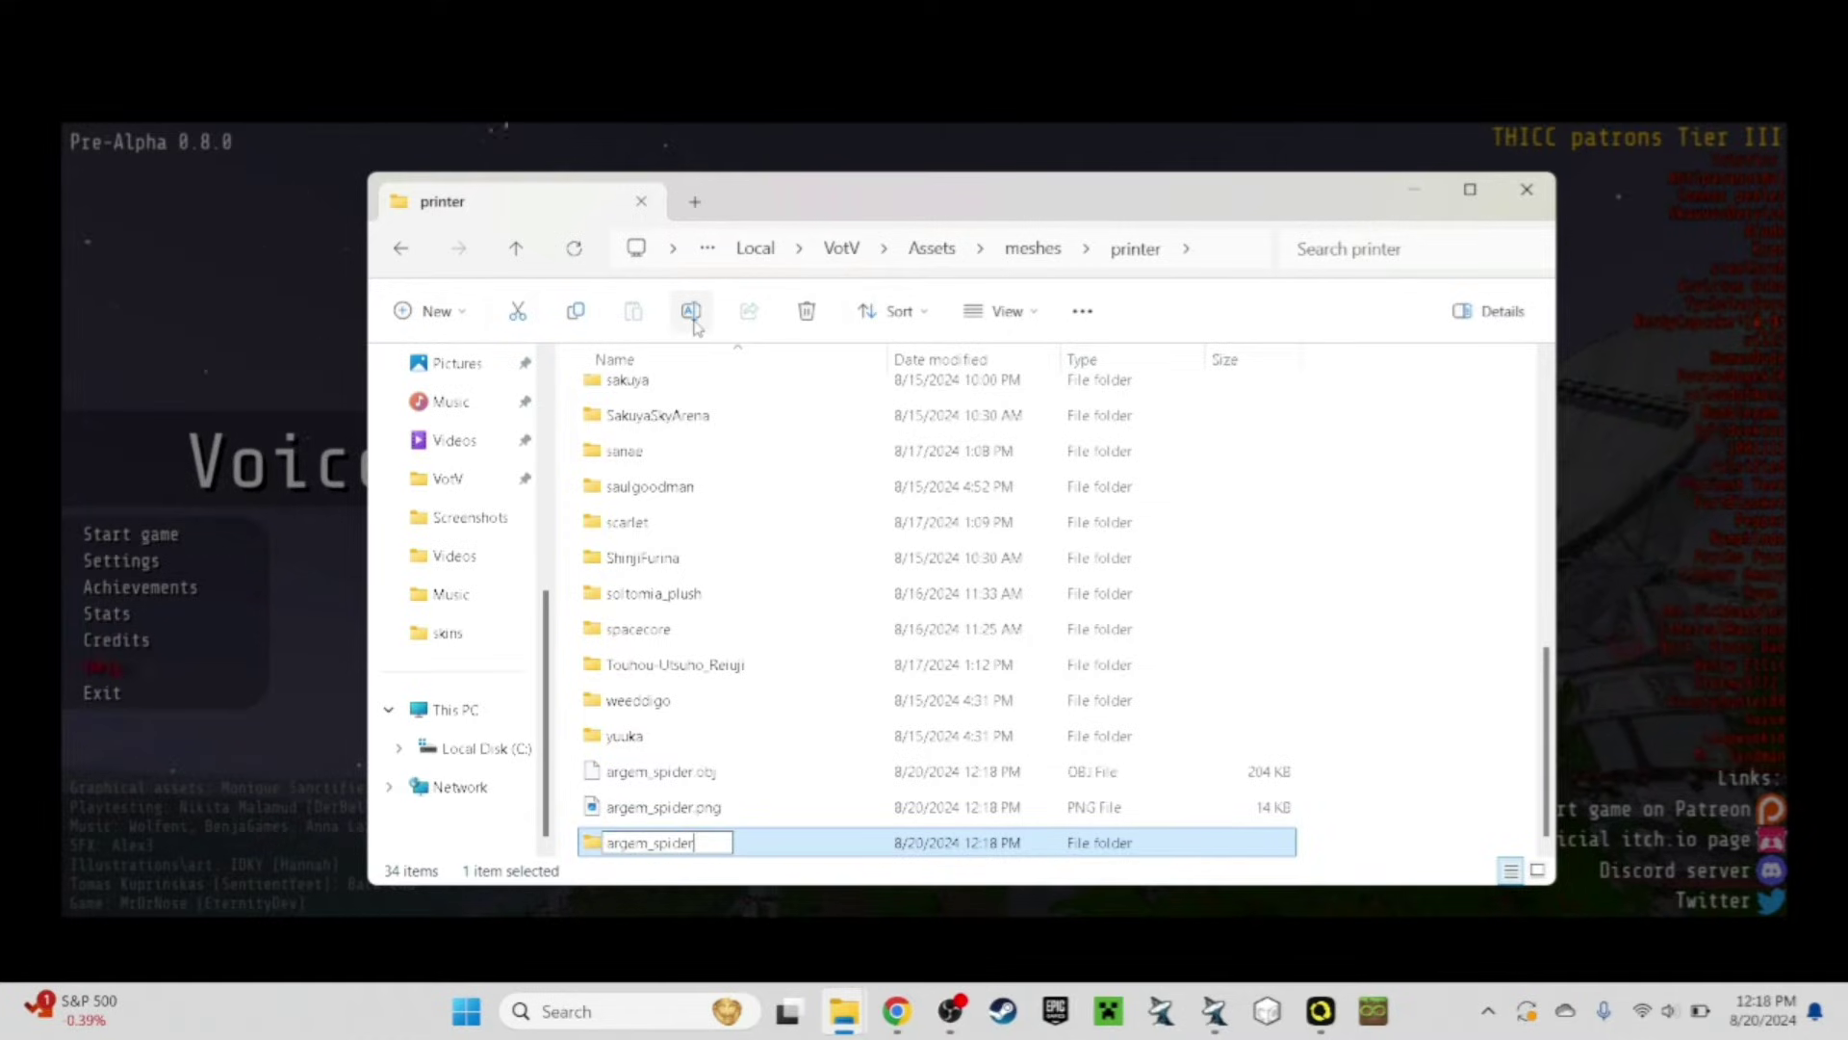
key("Return")
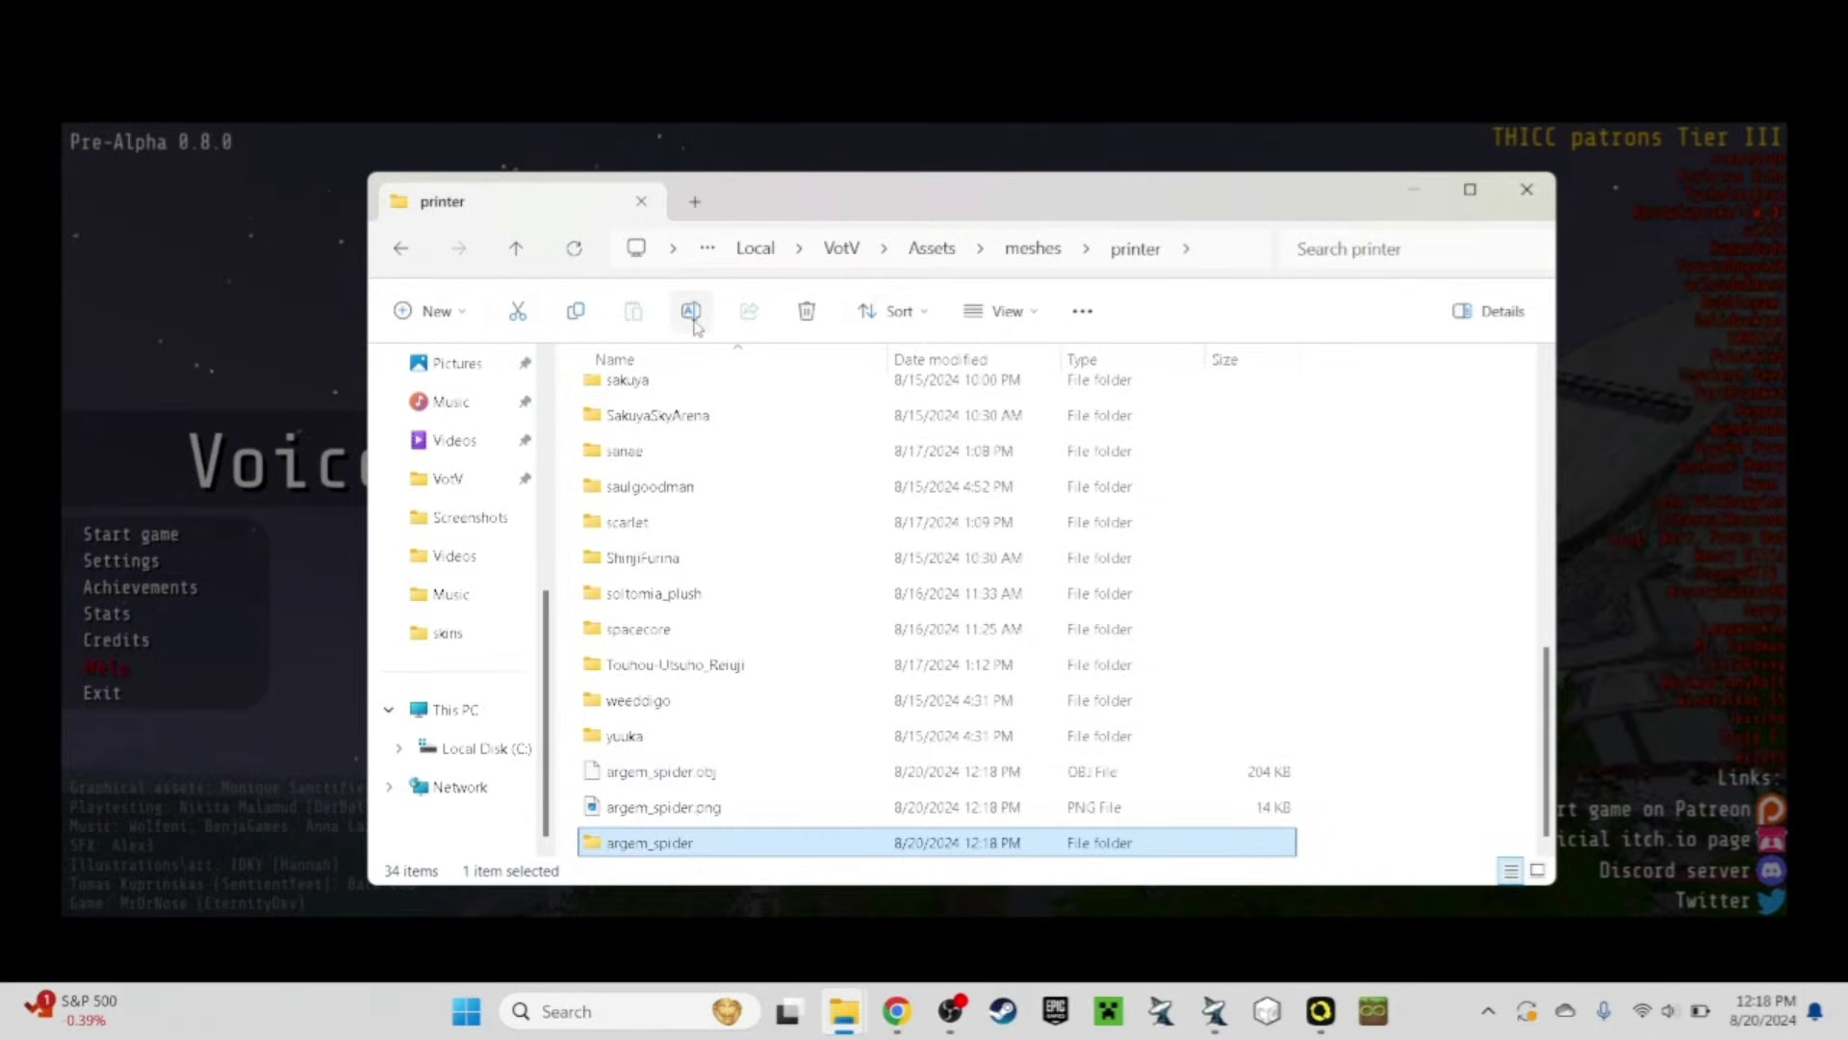
Move argem_spider.obj and argem_spider.png from the printer folder into the argem_spider folder.
left_click_drag(1324, 781, 1222, 823)
left_click(516, 311)
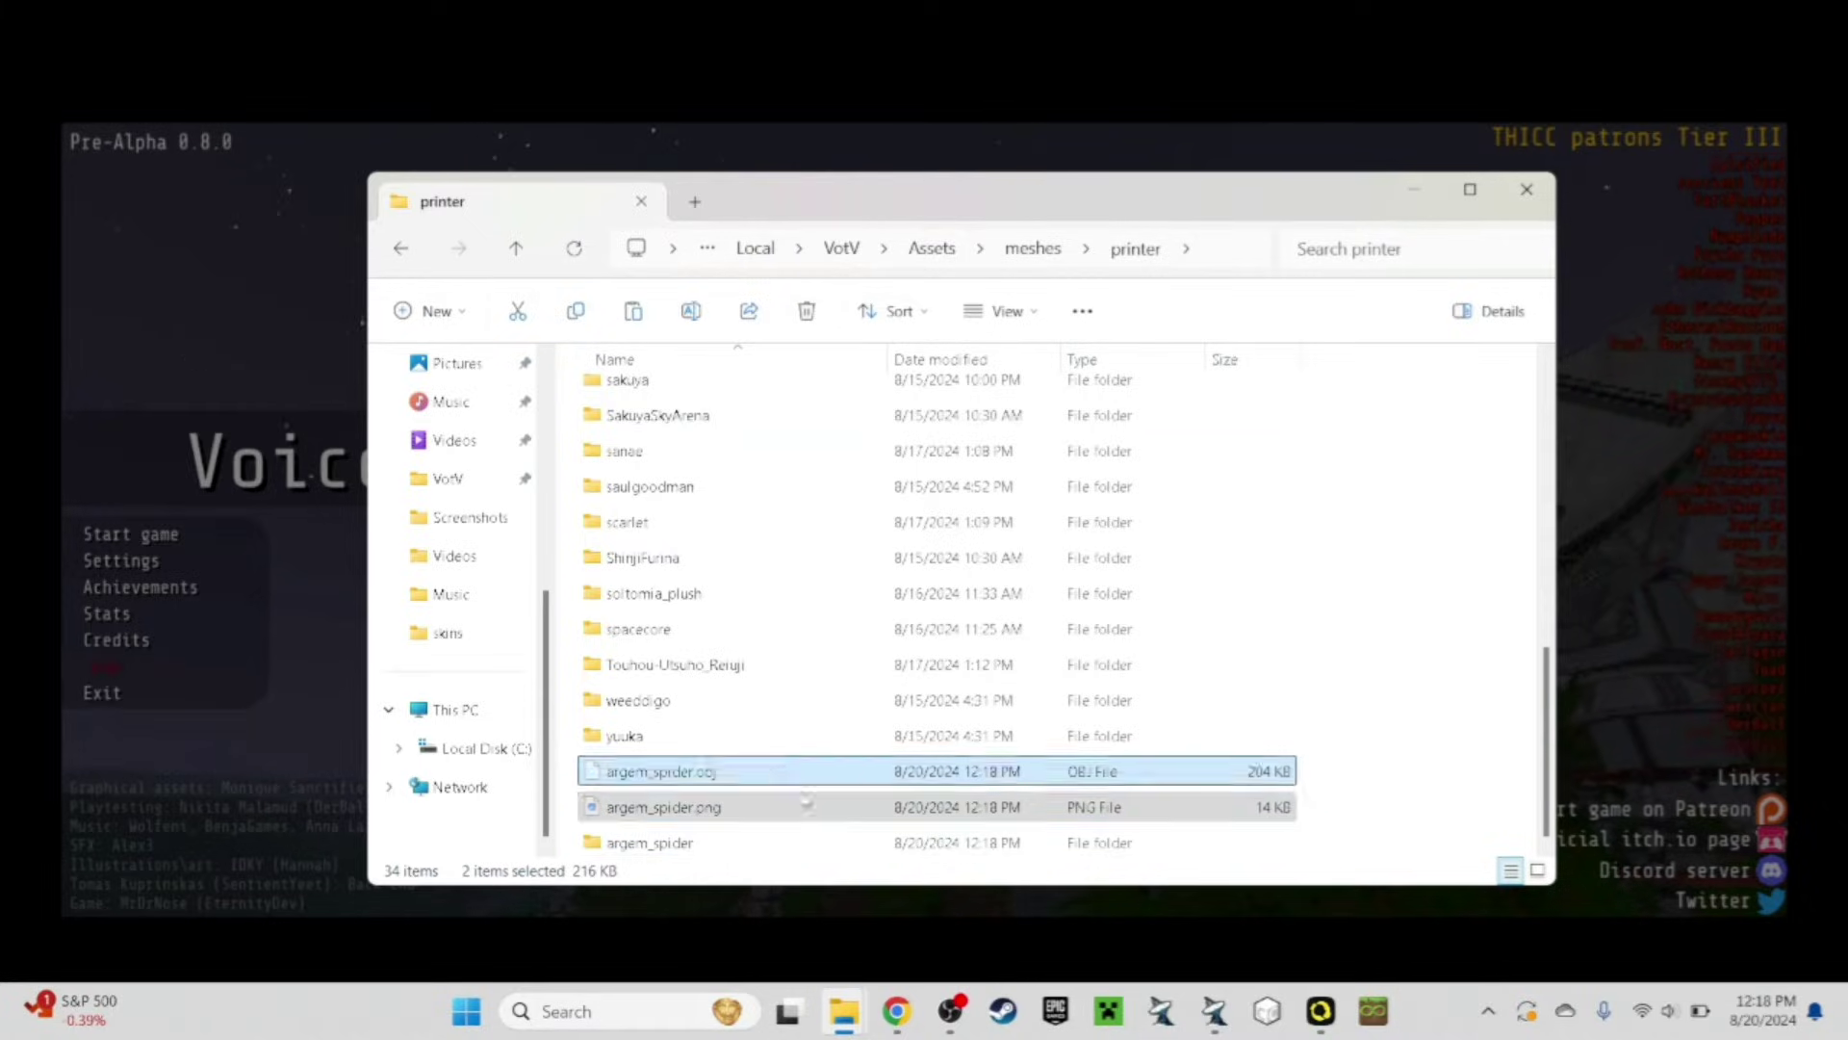
double_click(747, 844)
left_click(633, 311)
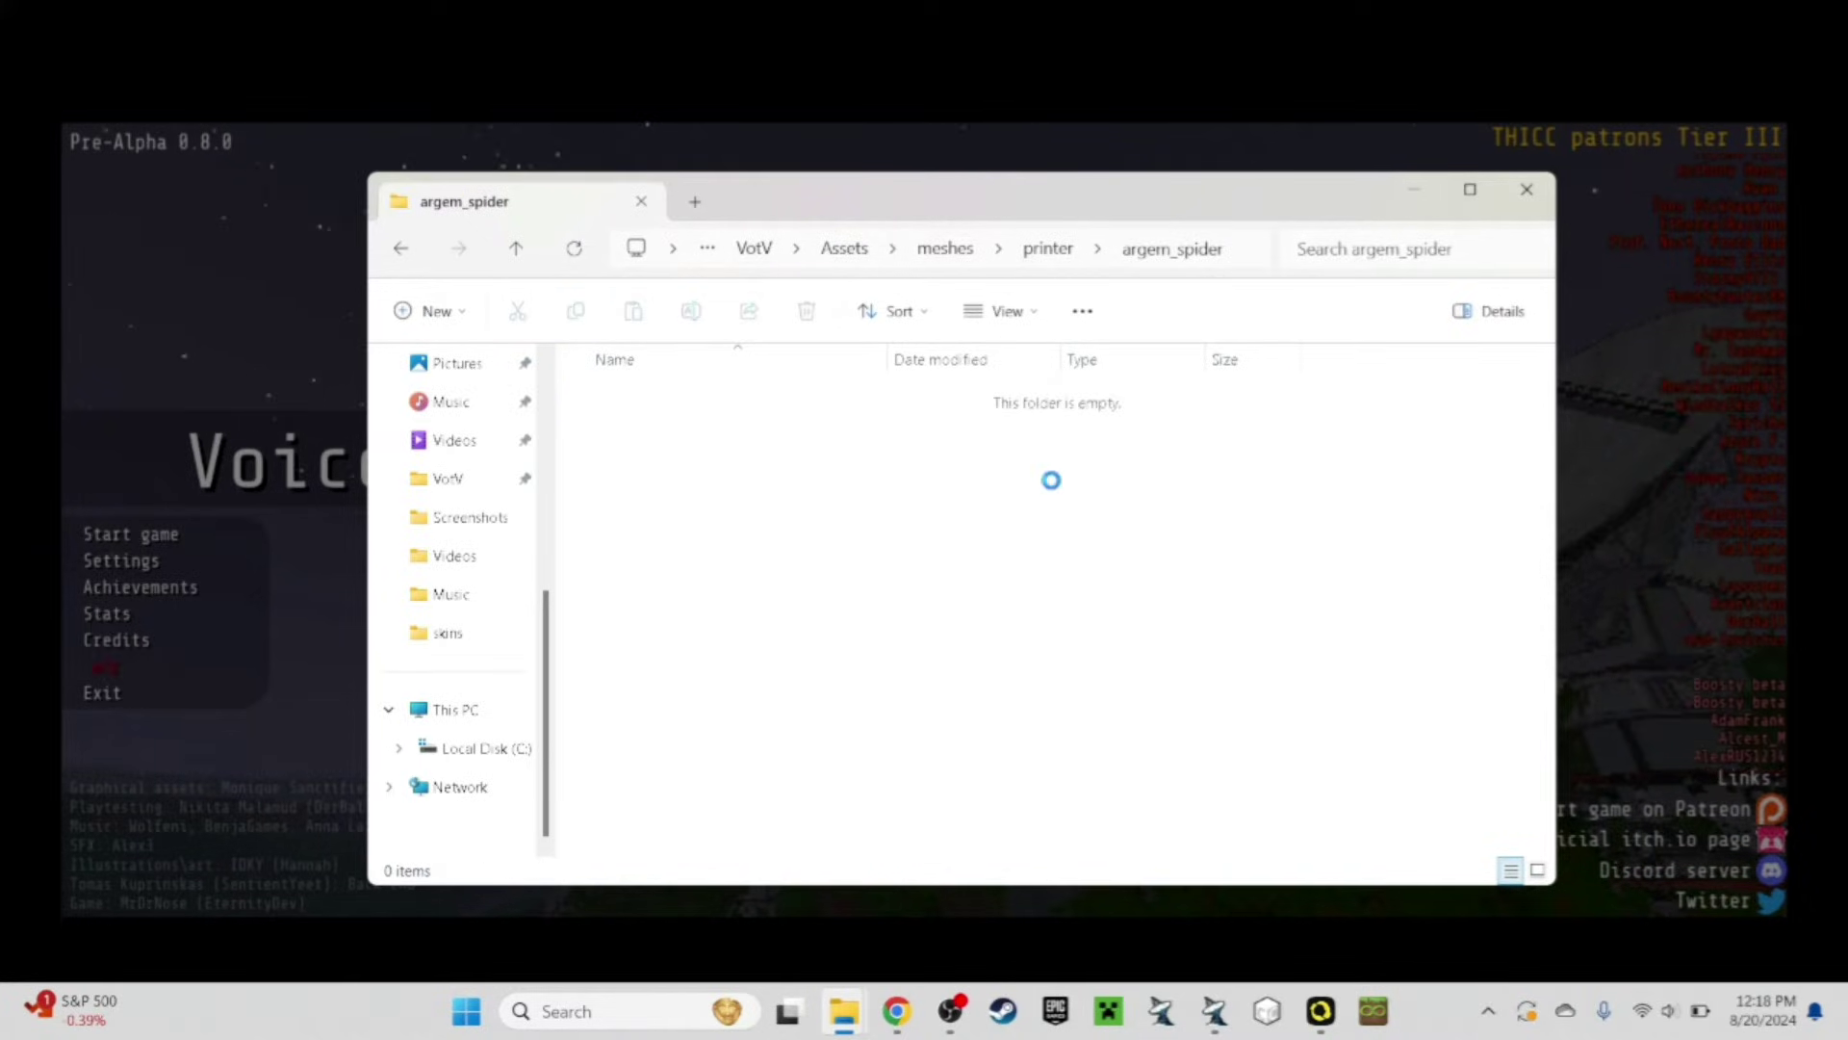
left_click(966, 561)
Add the prefix diffuse_ to the texture in the argem_spider folder, naming it diffuse_argem_spider.png.
left_click(400, 248)
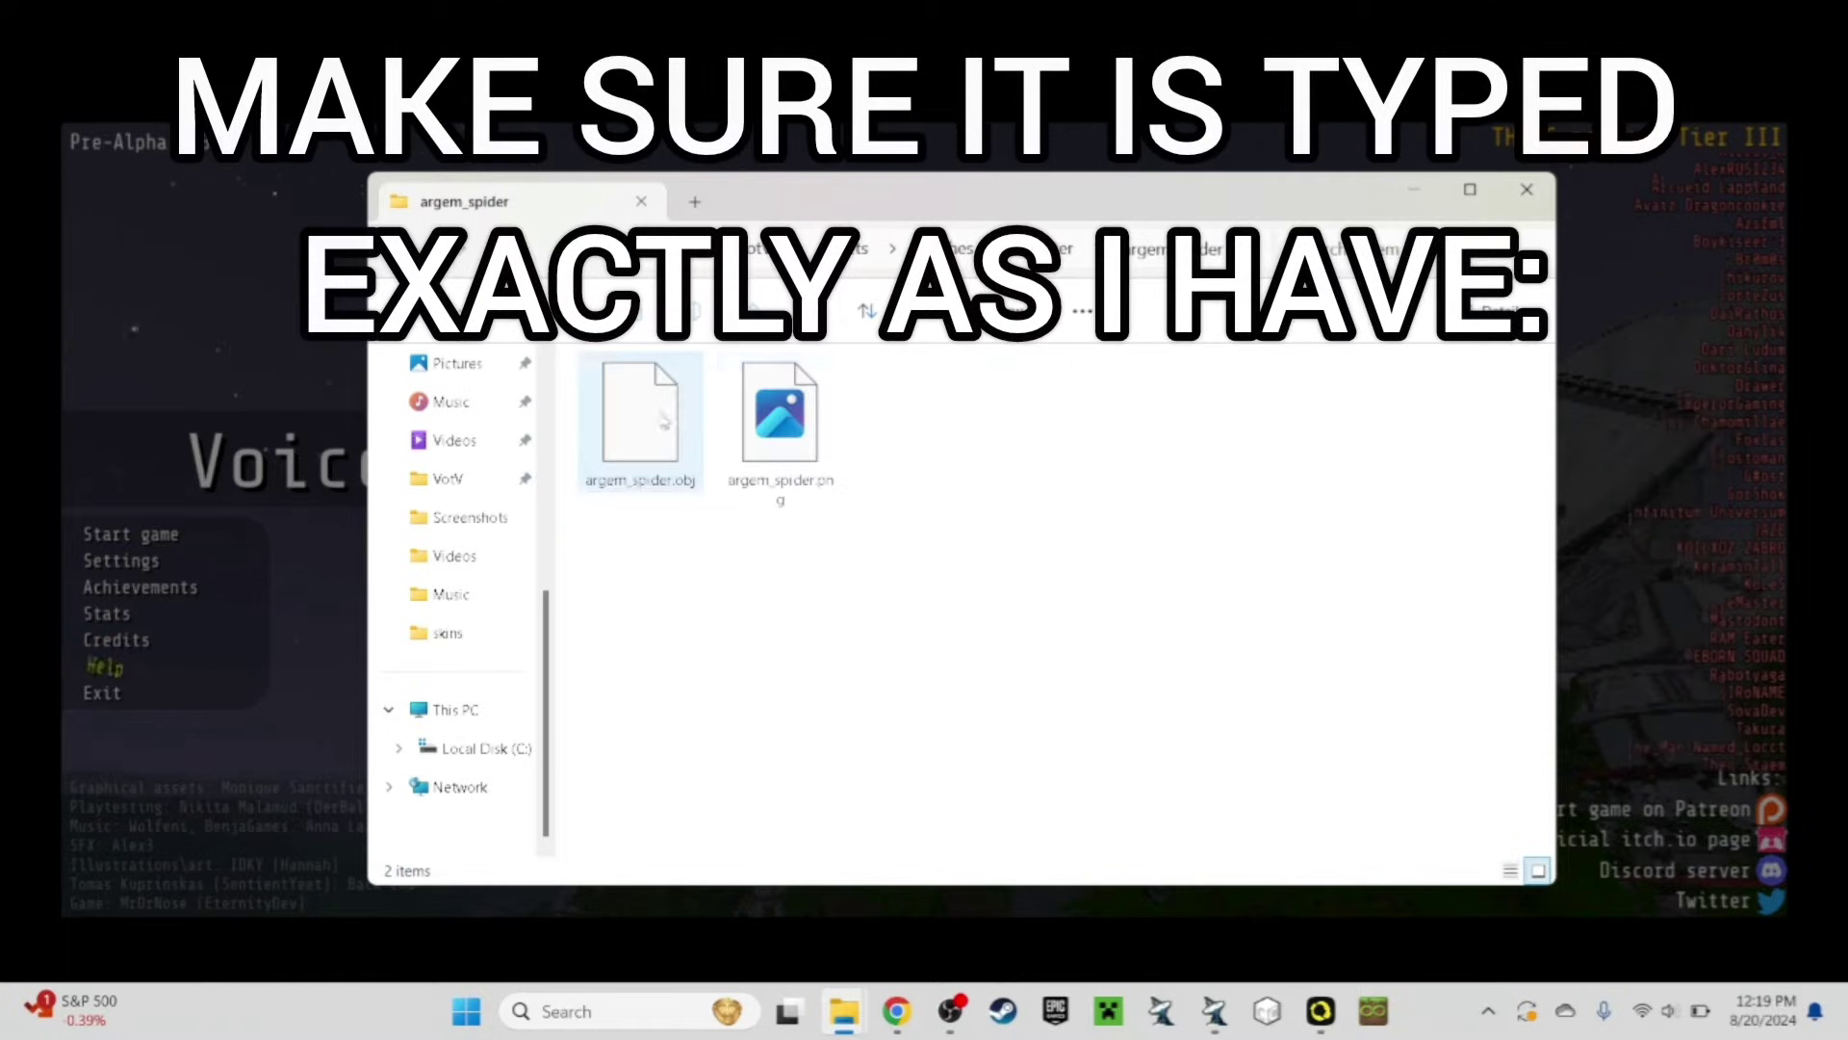
left_click(780, 414)
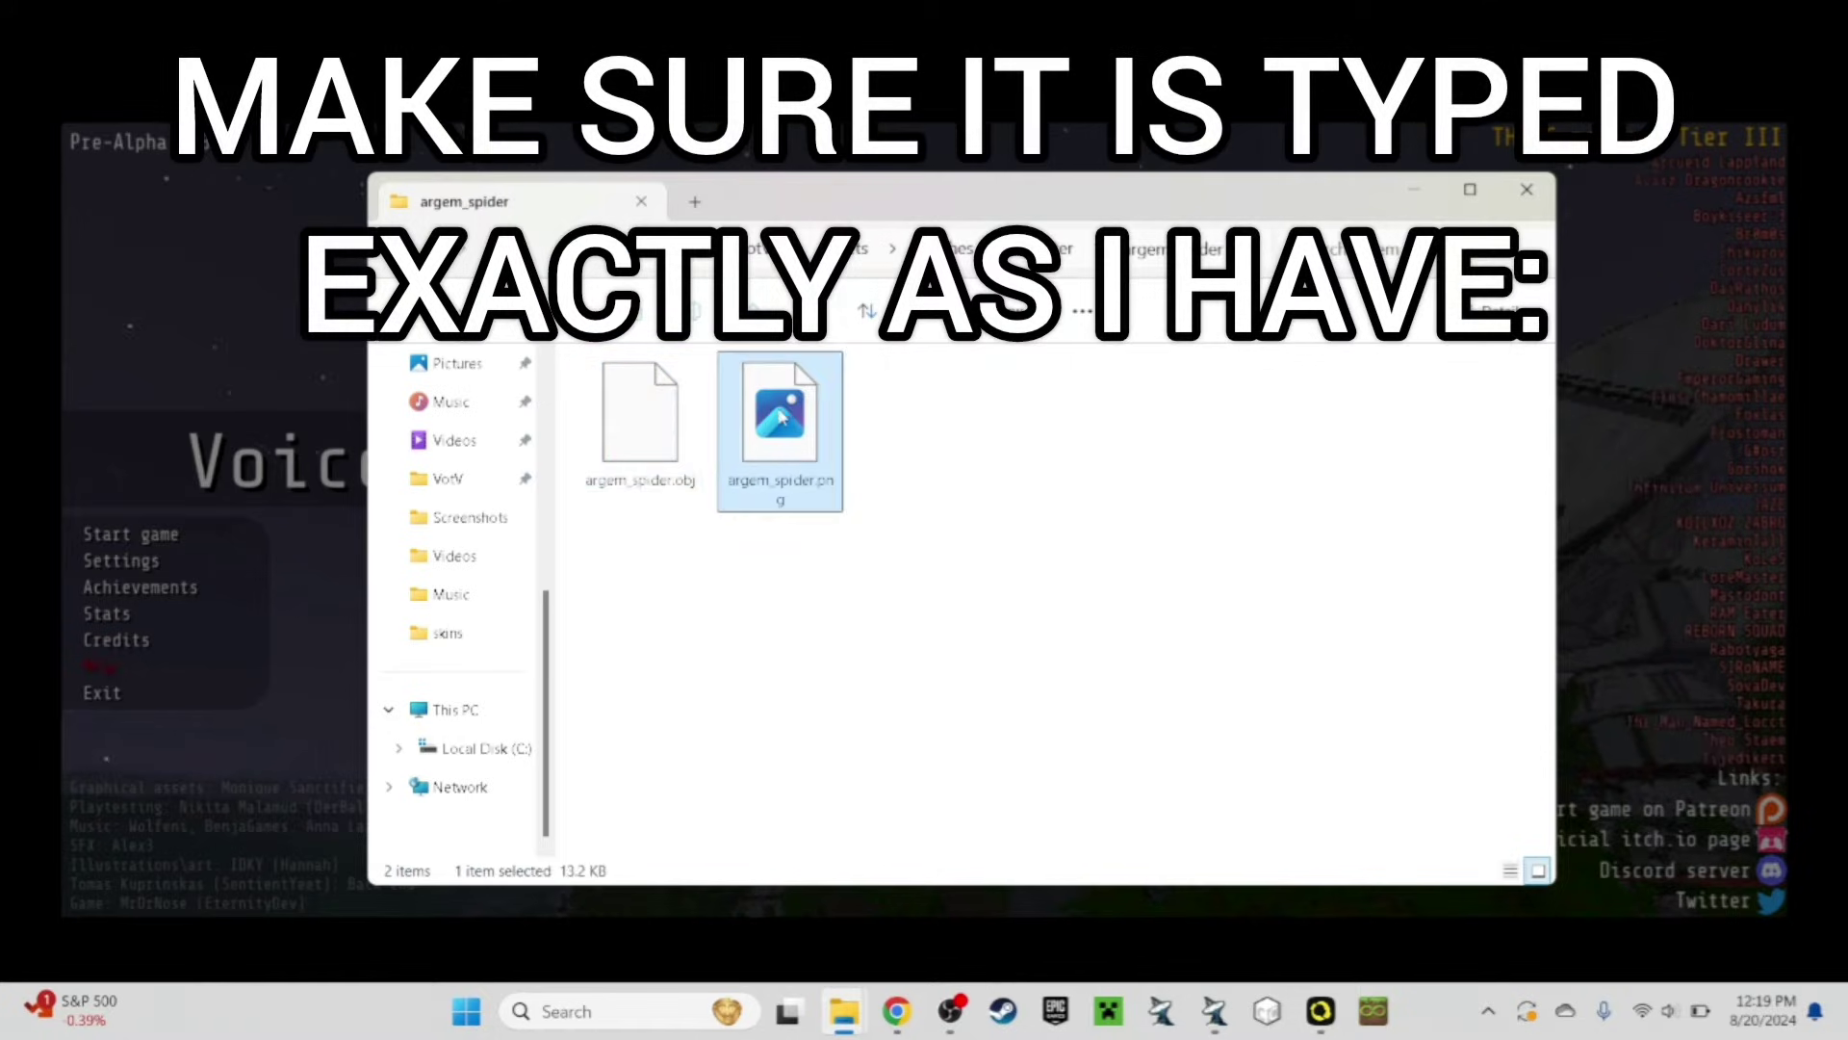
left_click(691, 311)
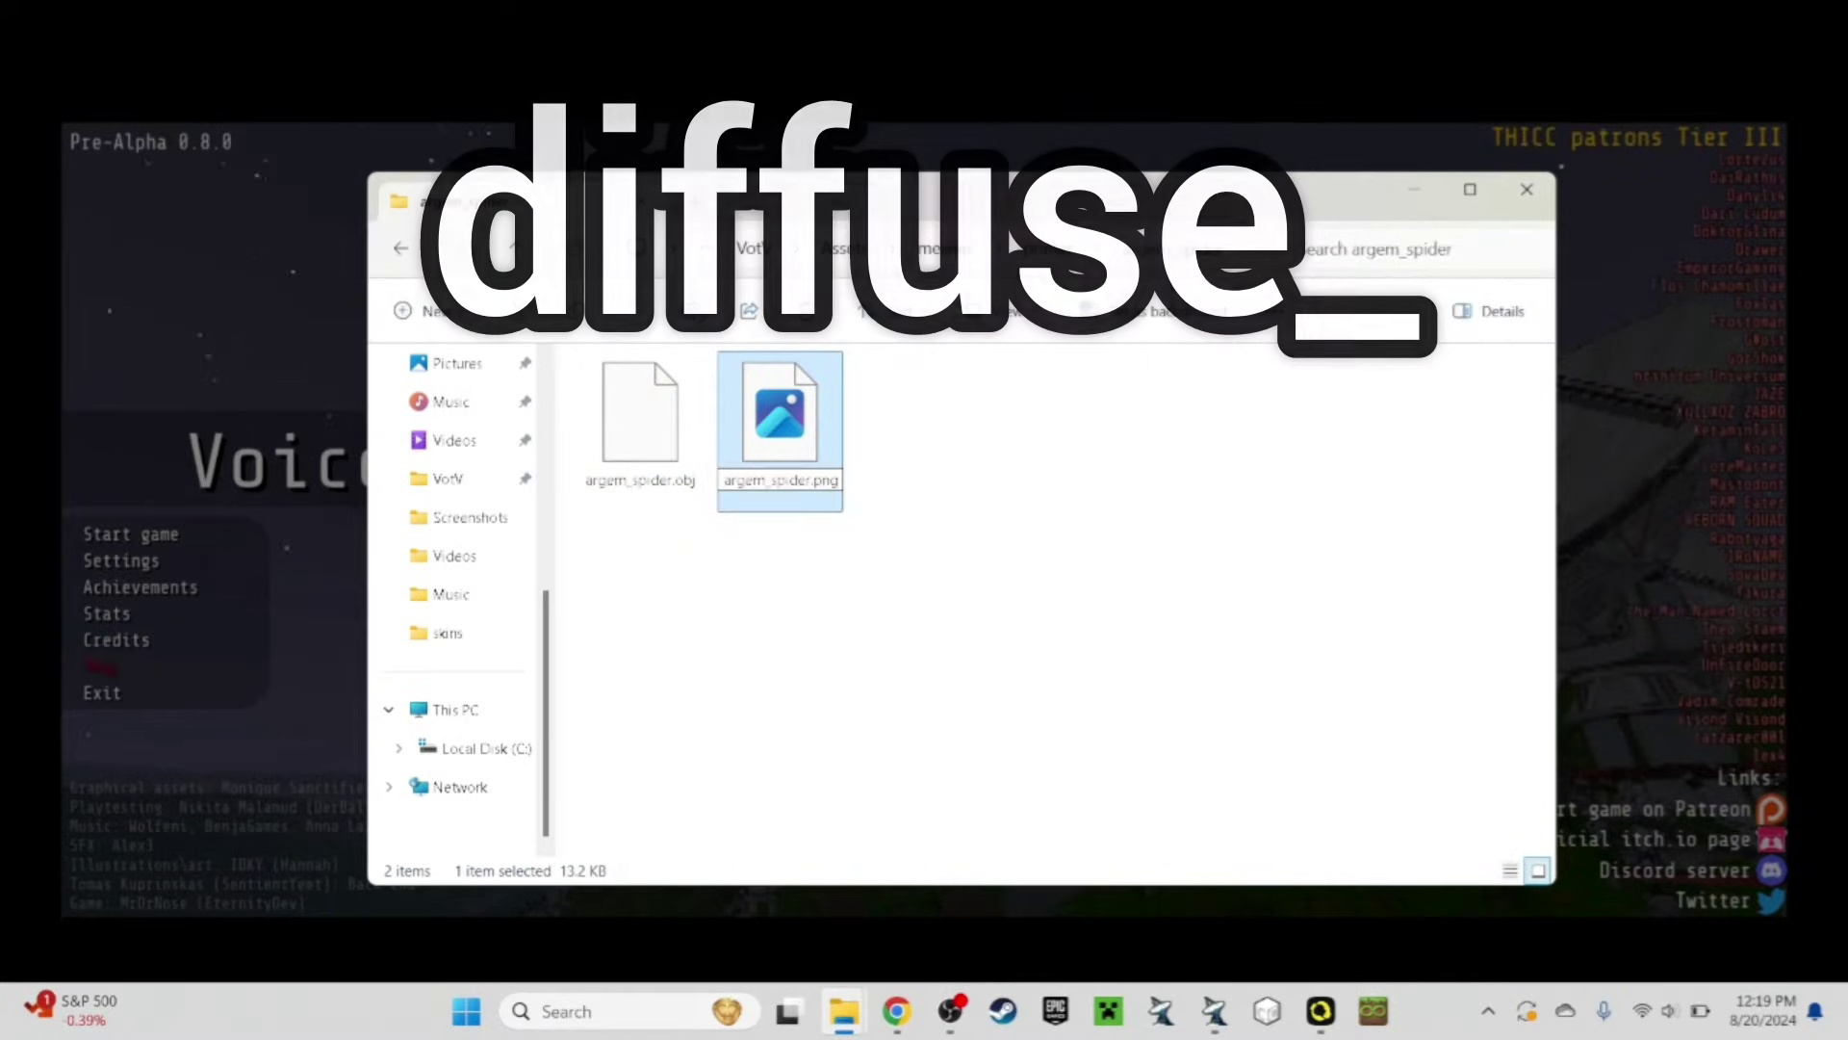
type("diffuse")
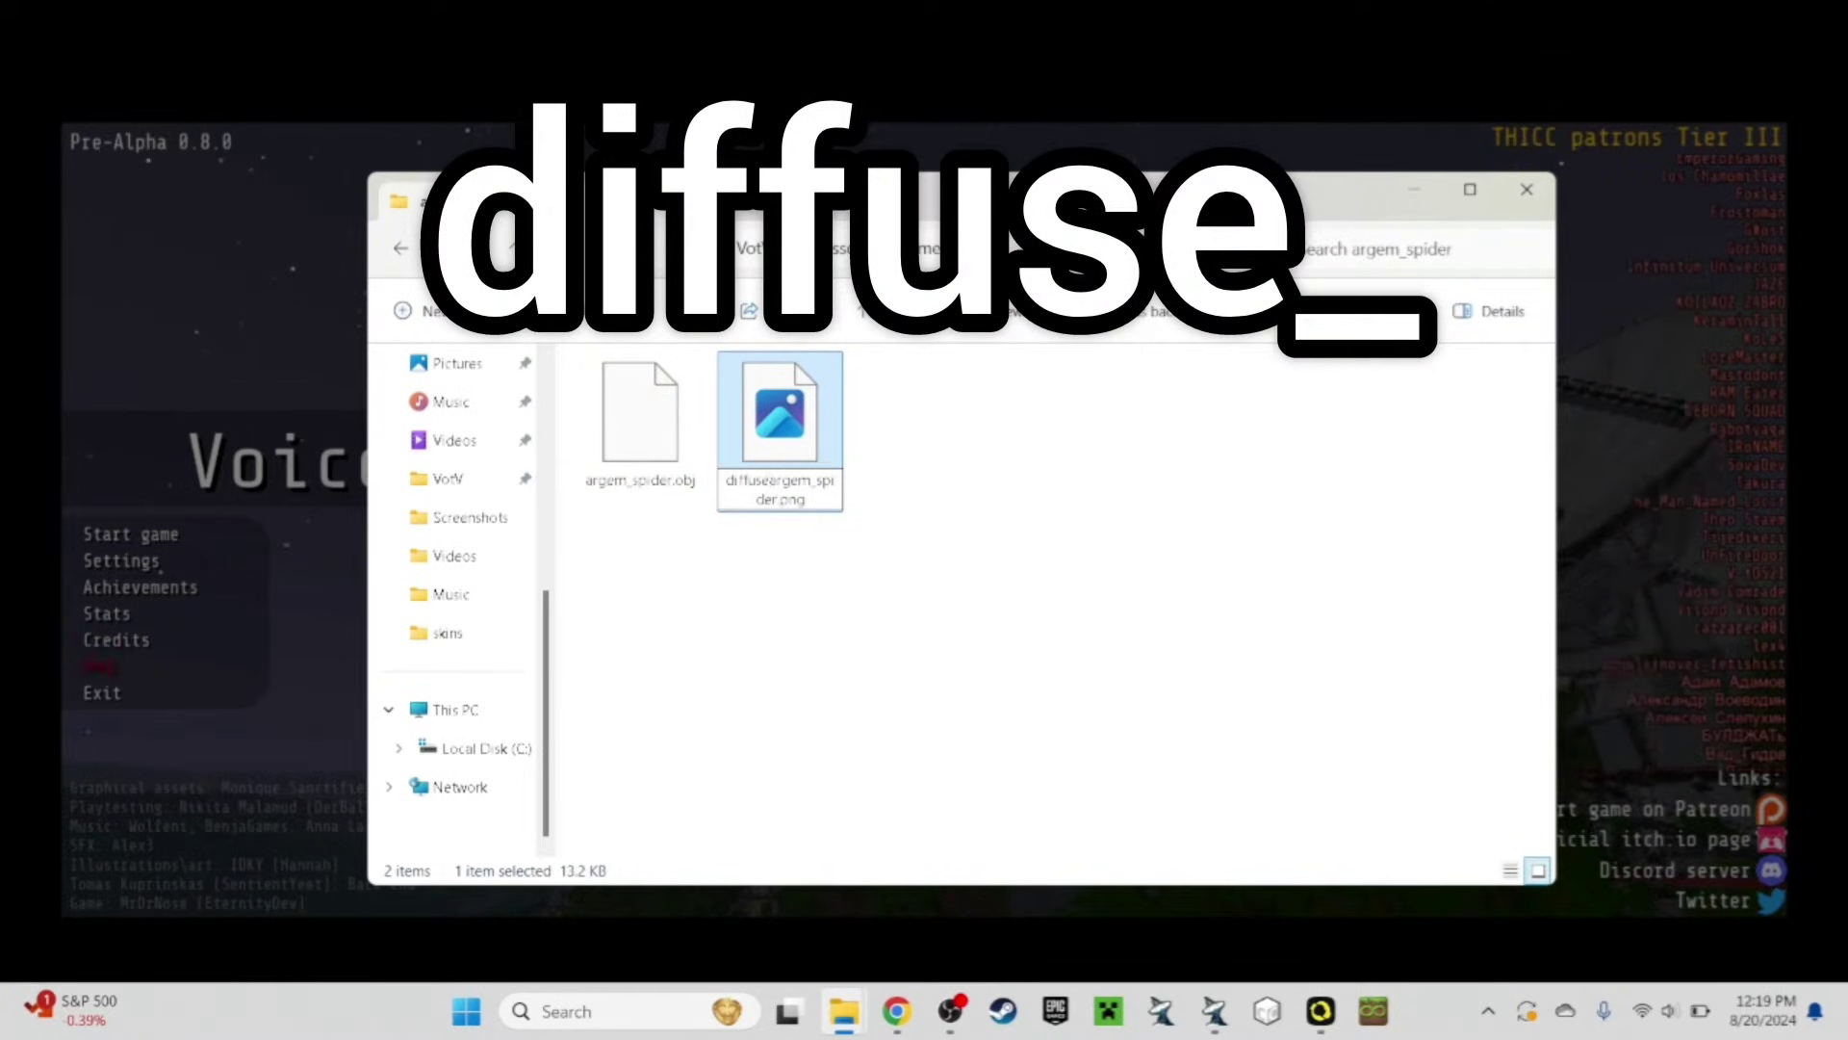
type("_")
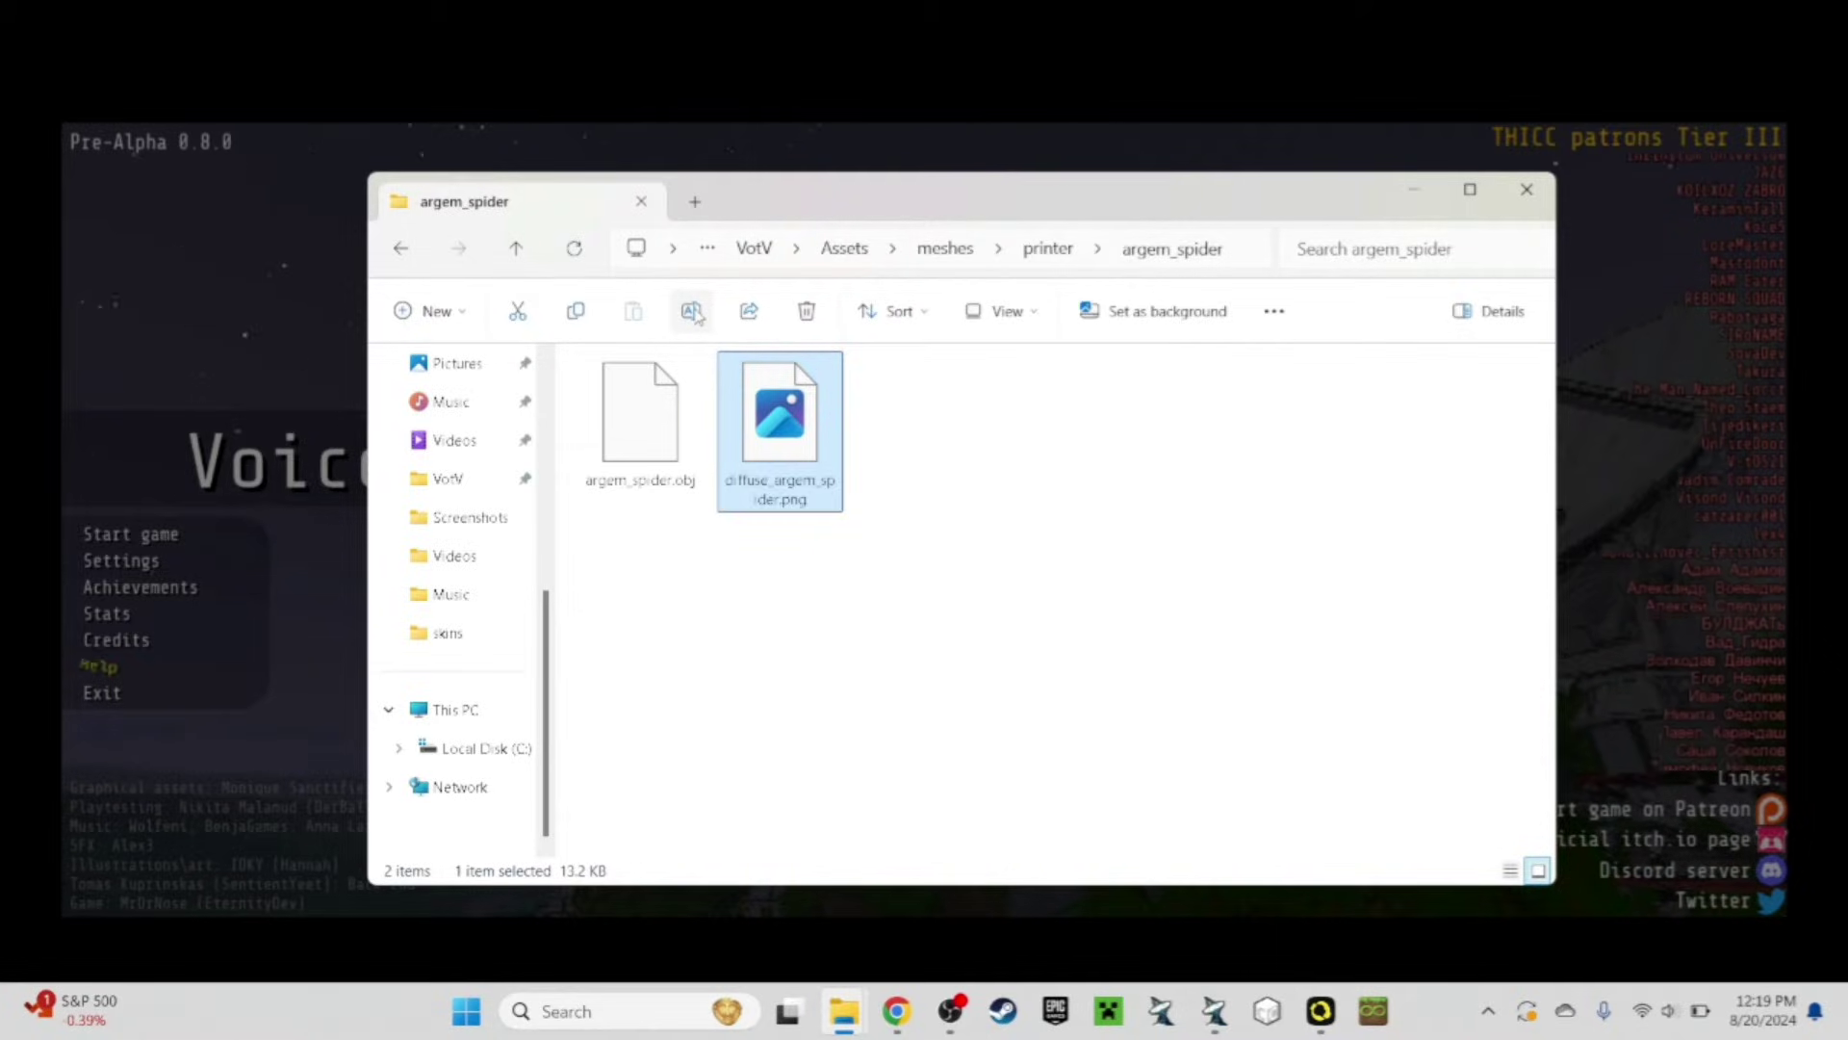
left_click(1179, 438)
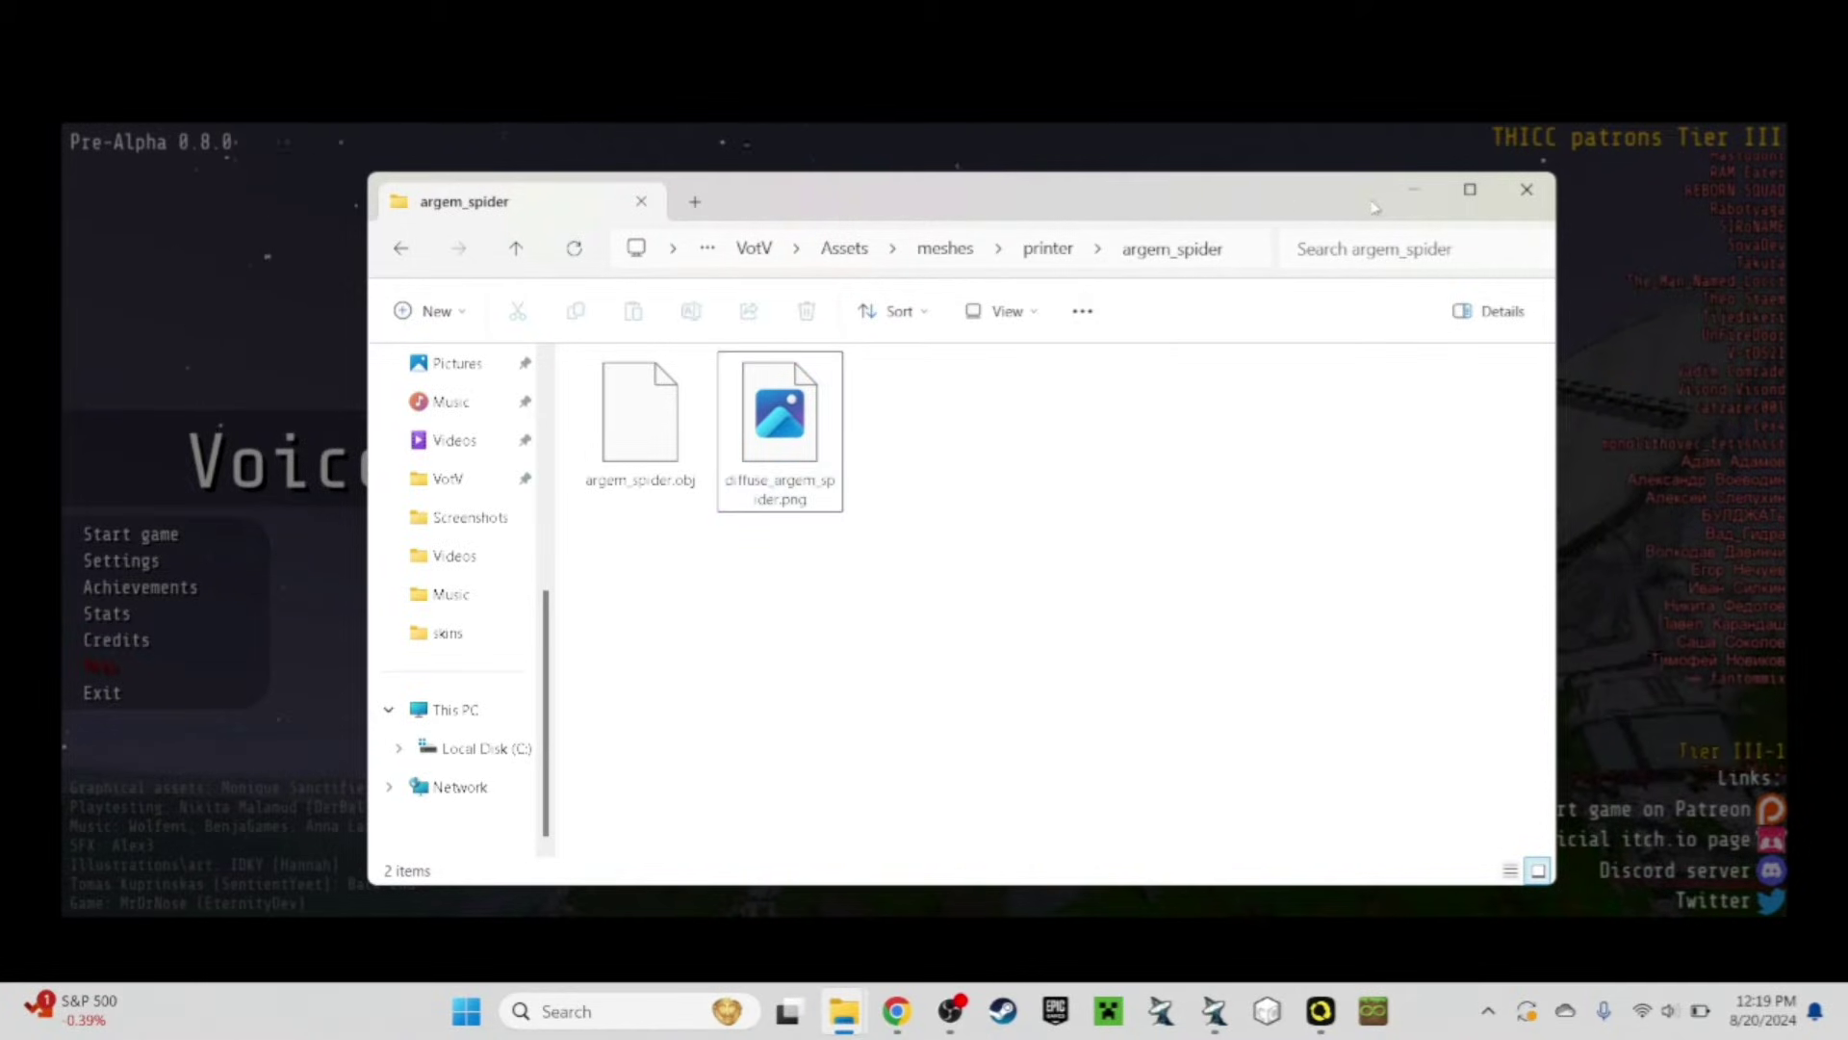
Switch back to Voices of the Void, leave the gameplay settings, and load the Building save.
left_click(292, 547)
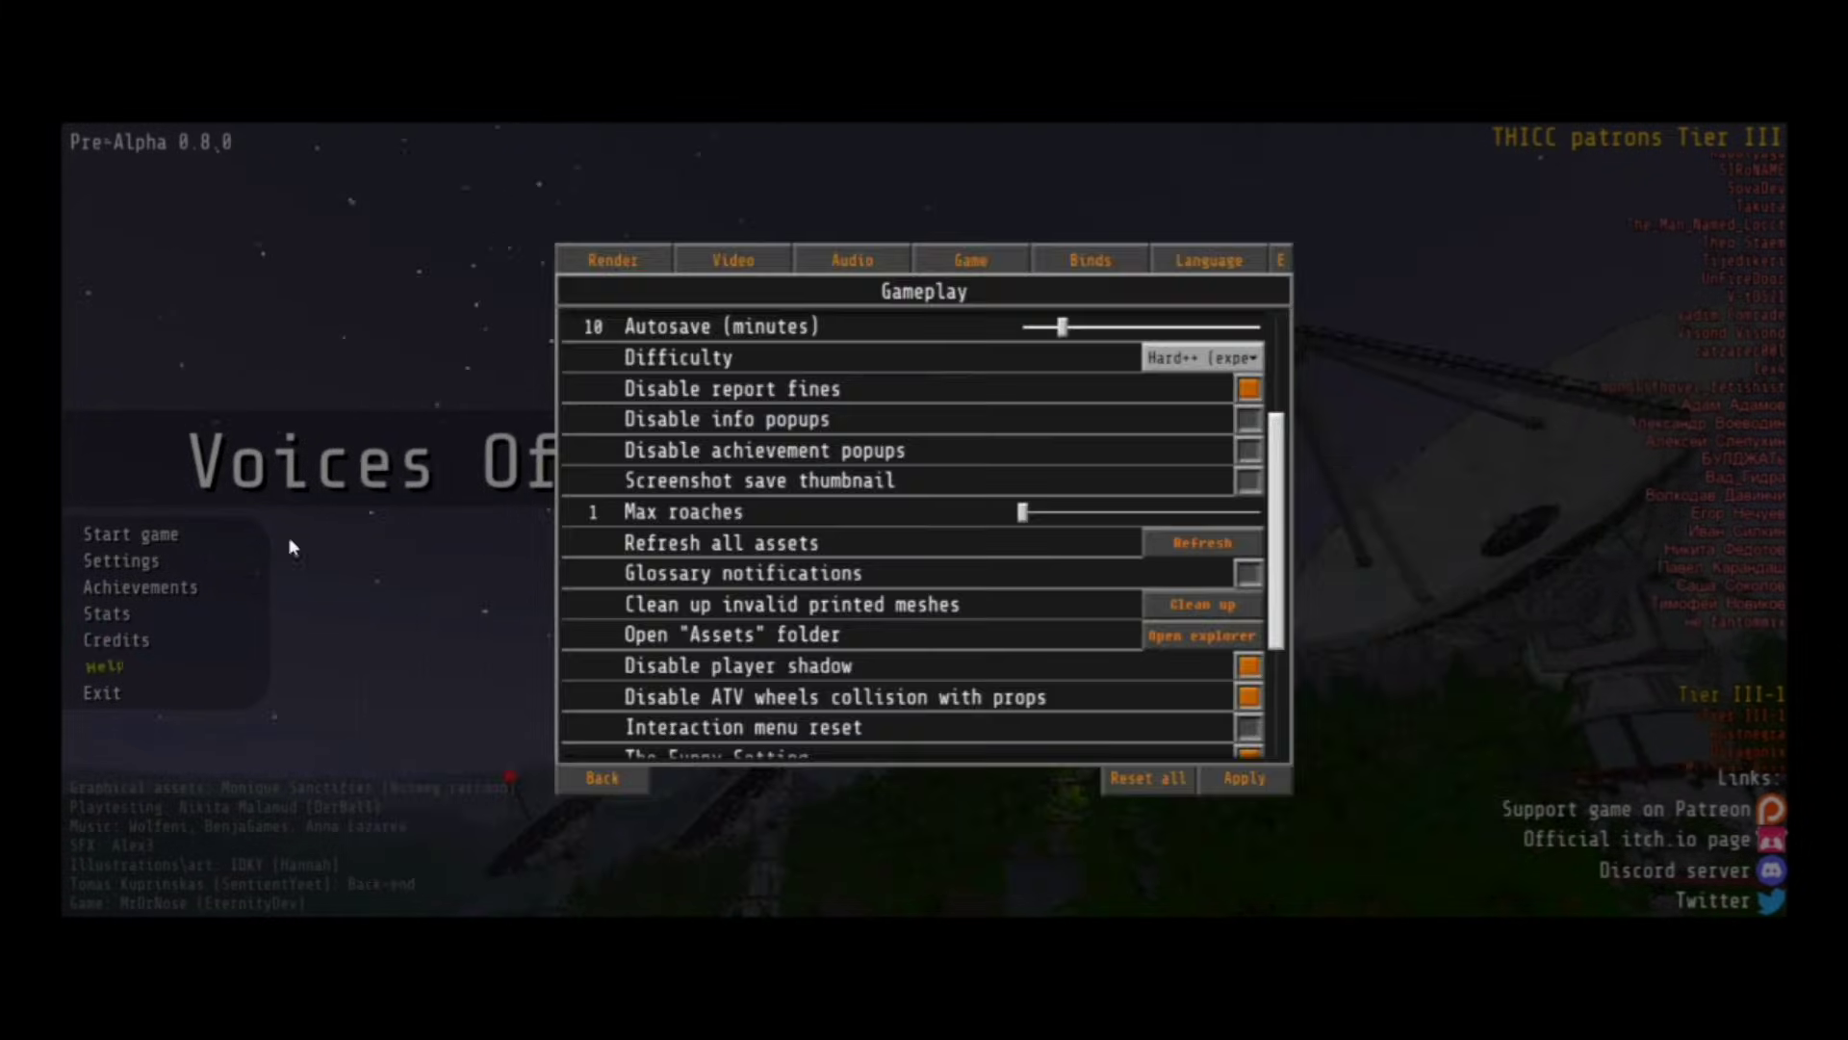
left_click(597, 782)
left_click(140, 539)
left_click(1180, 372)
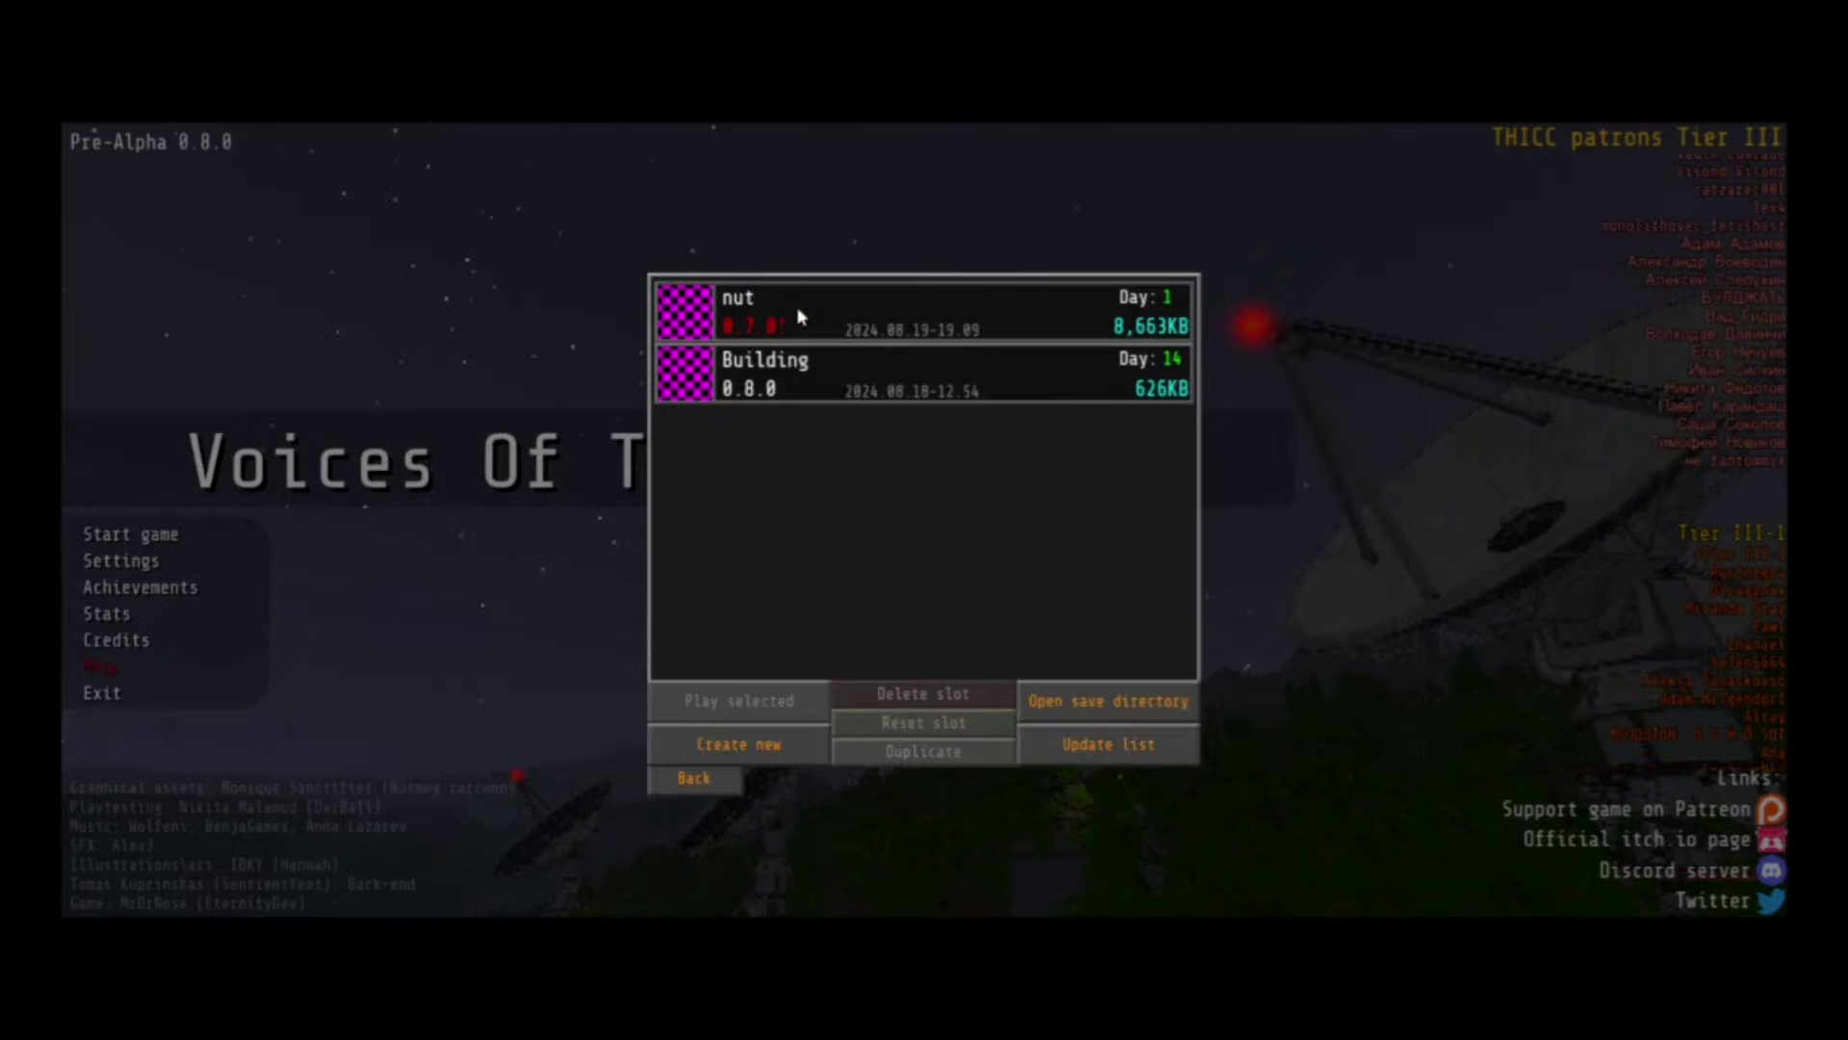
left_click(814, 382)
left_click(733, 701)
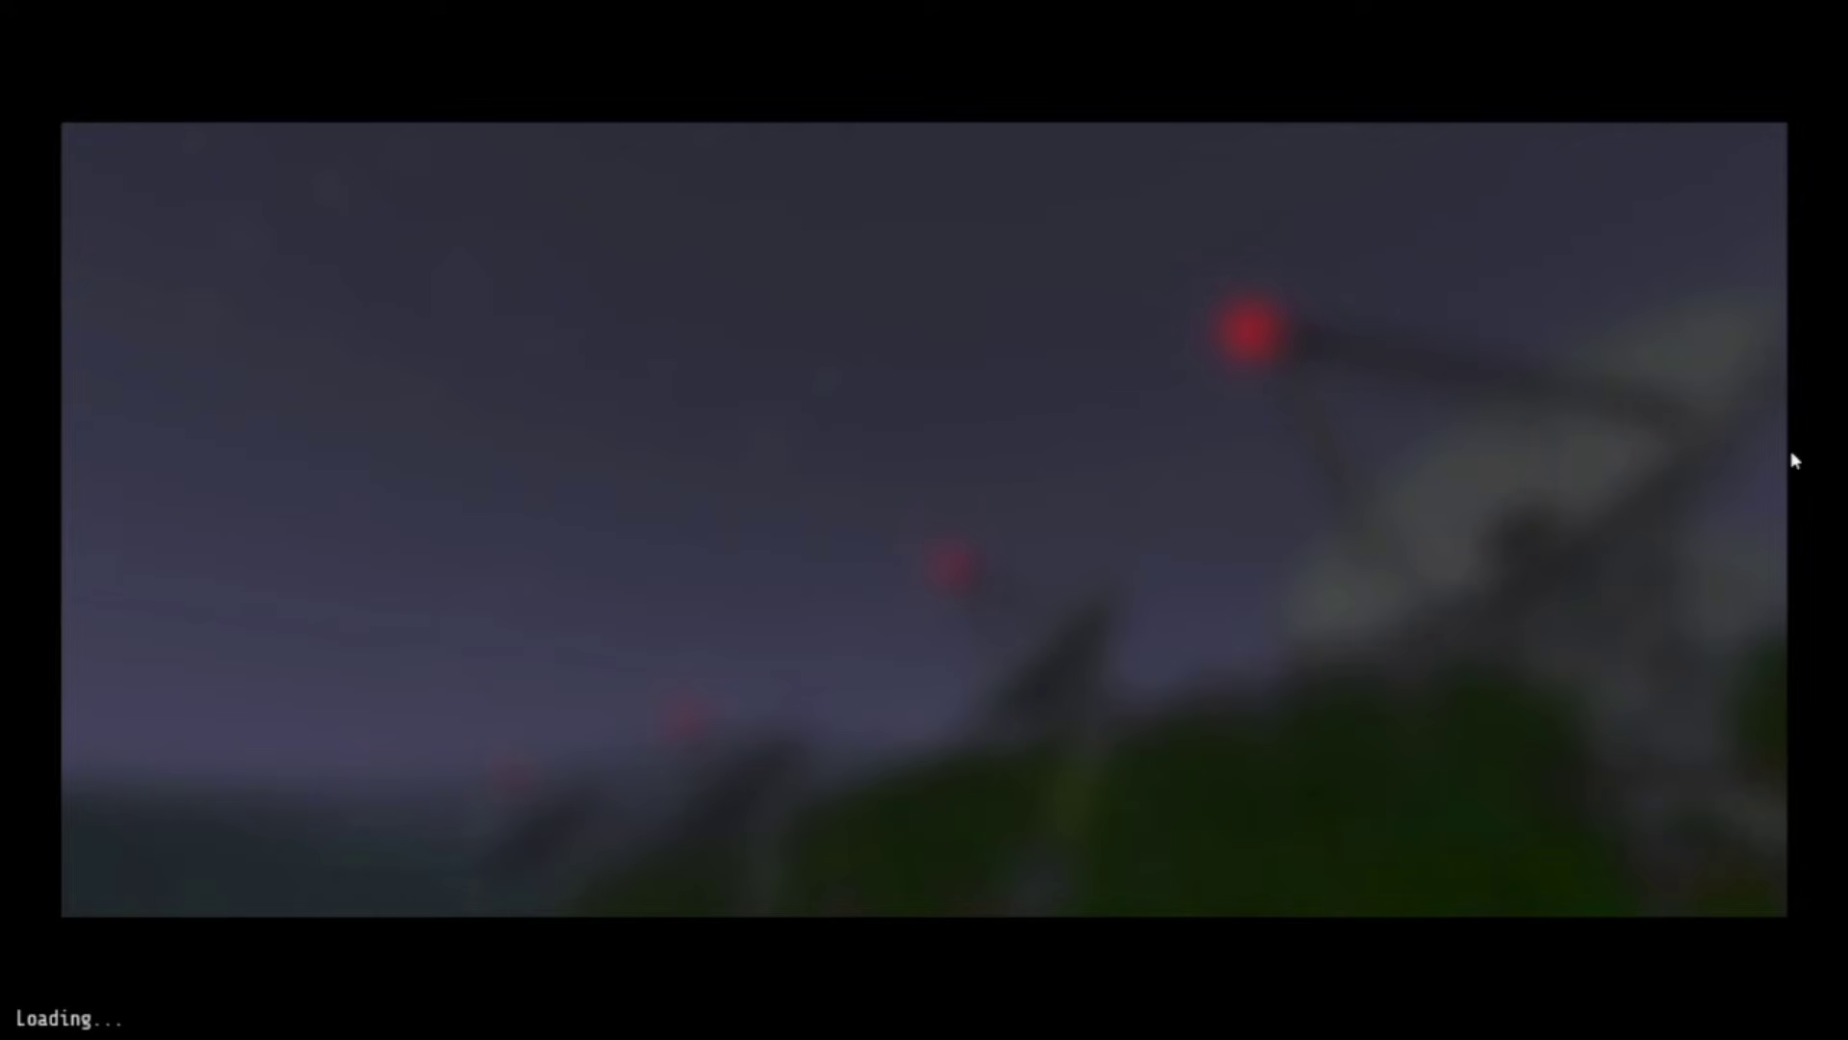
Walk around to the control panel of the 3D printer and use it to open the model list.
key("w")
key("d")
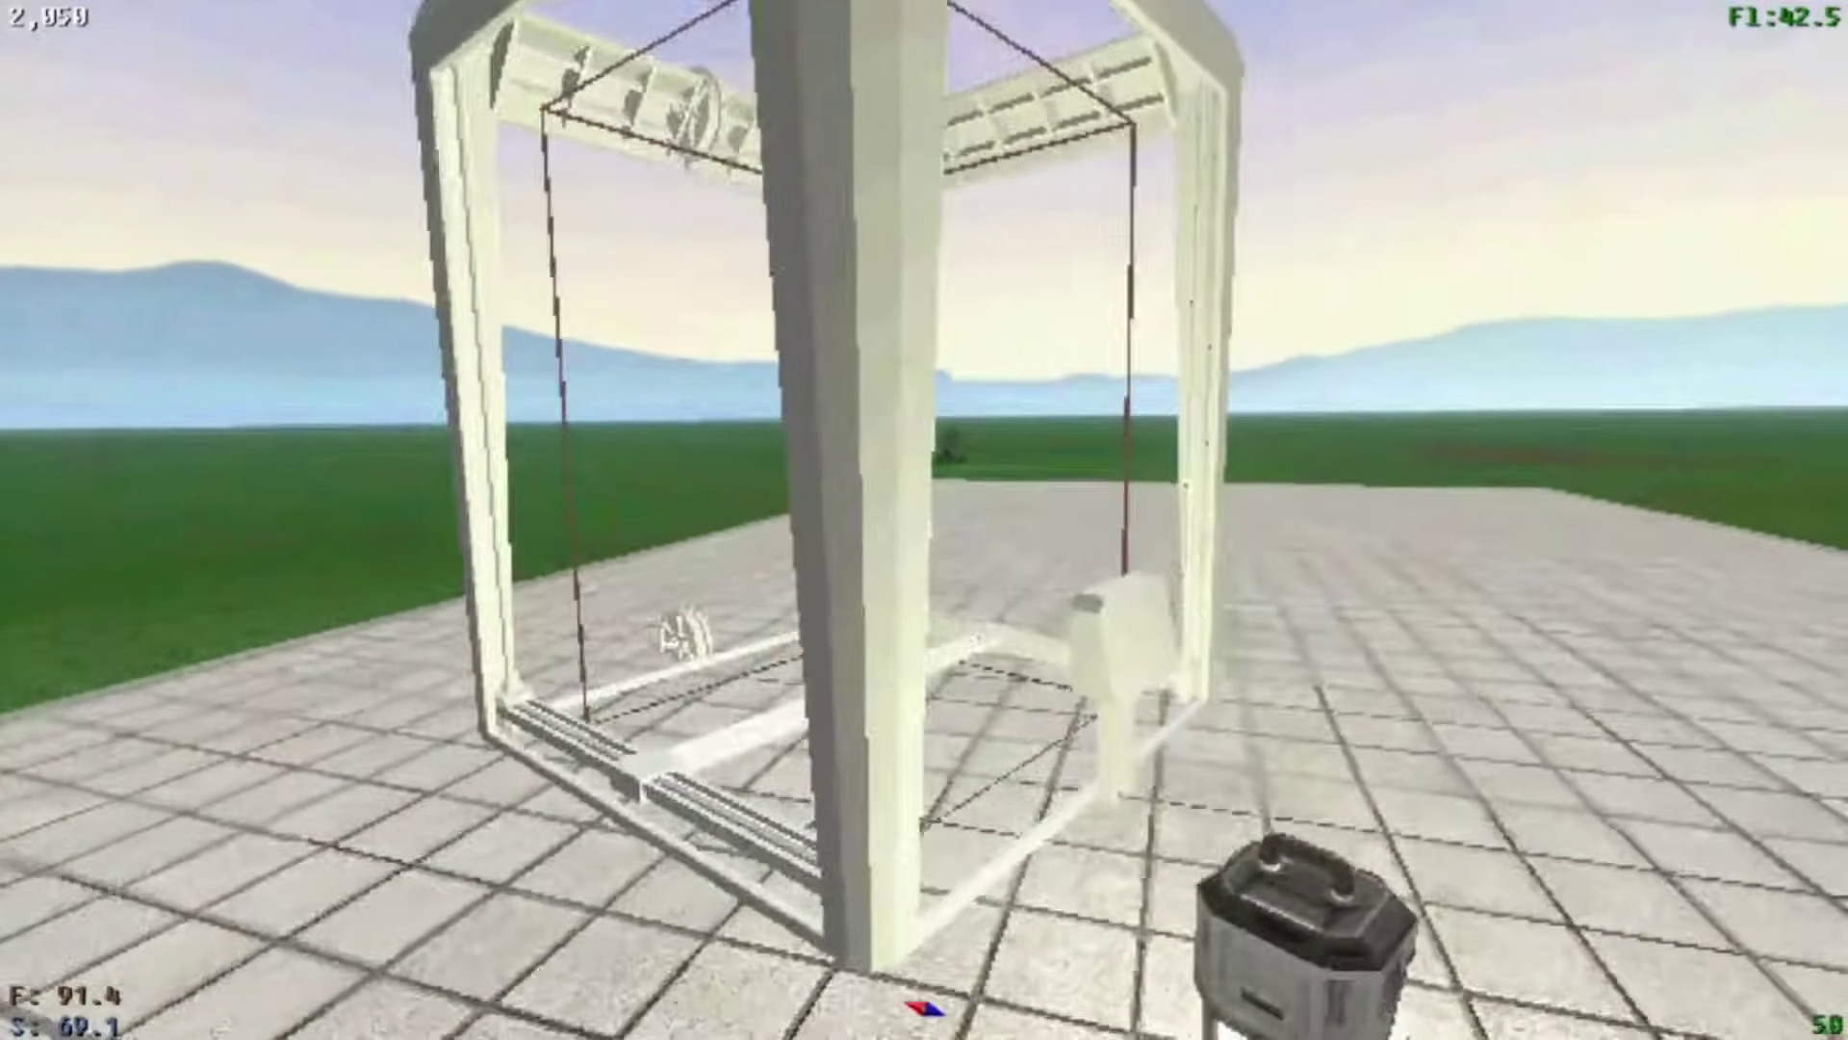
key("s")
key("d")
key("a")
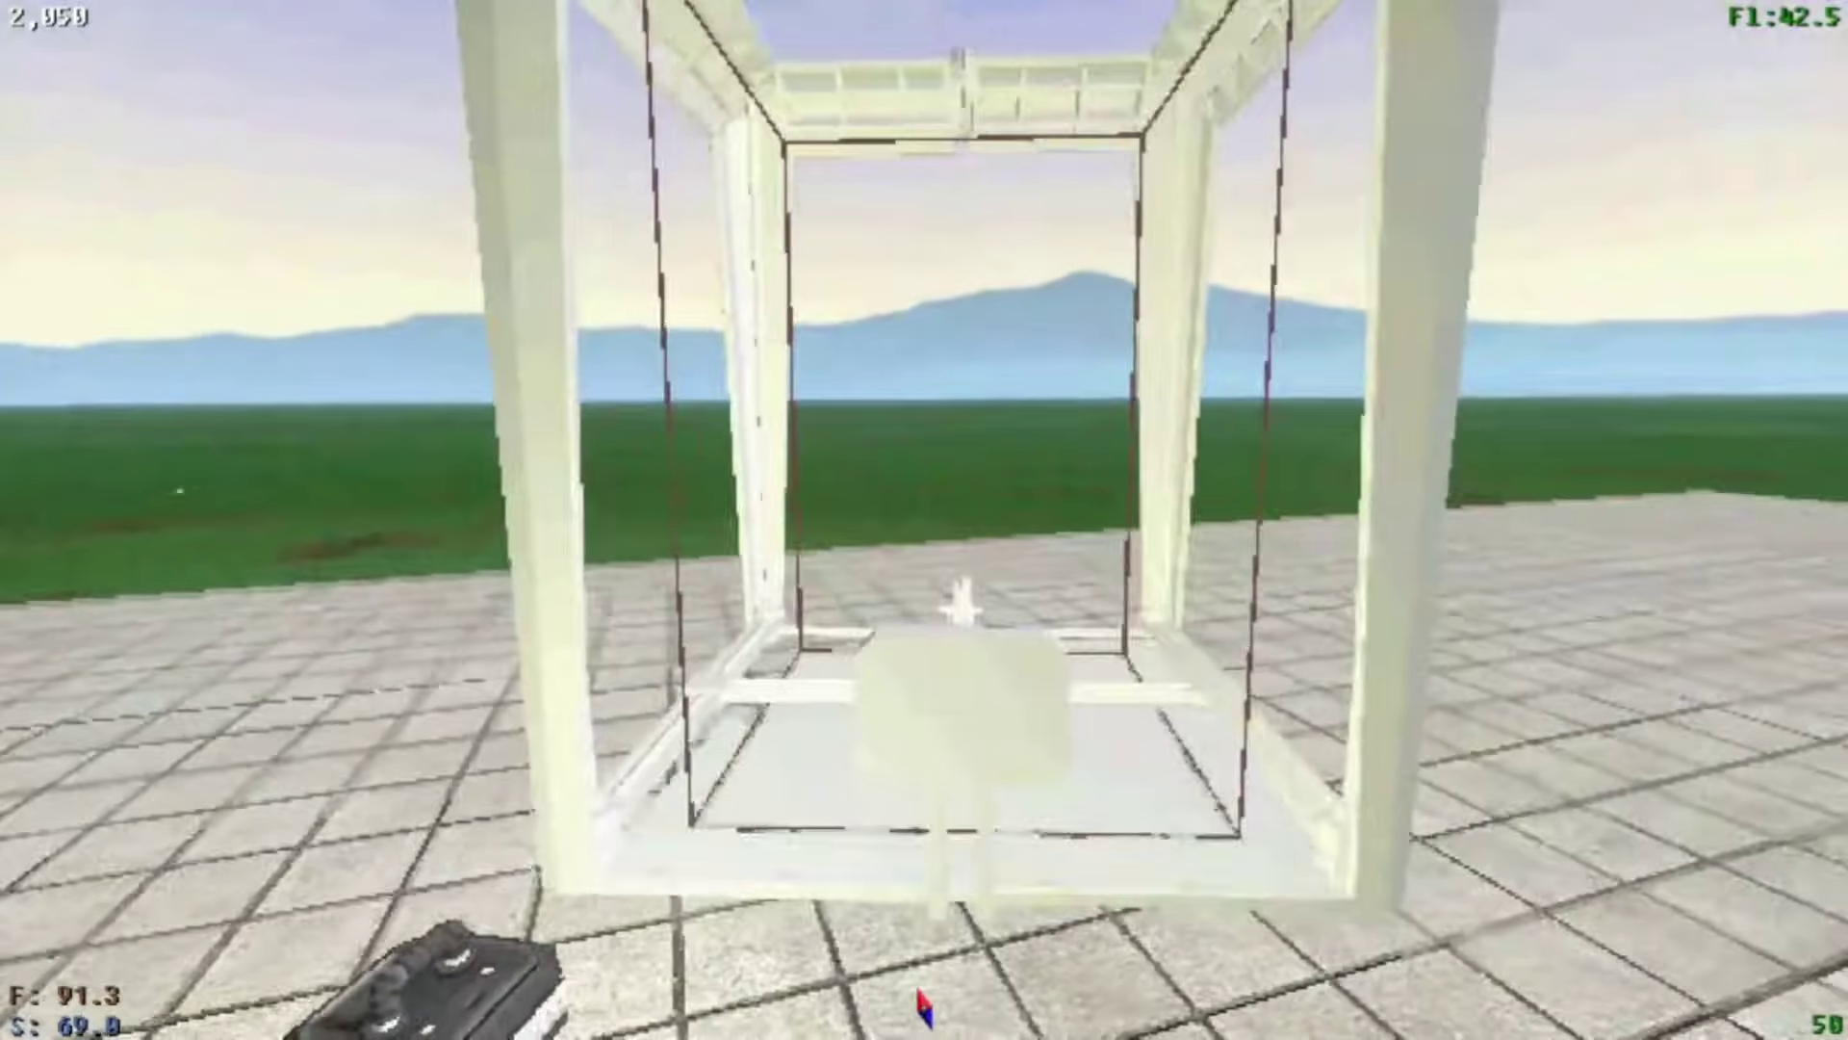
key("w")
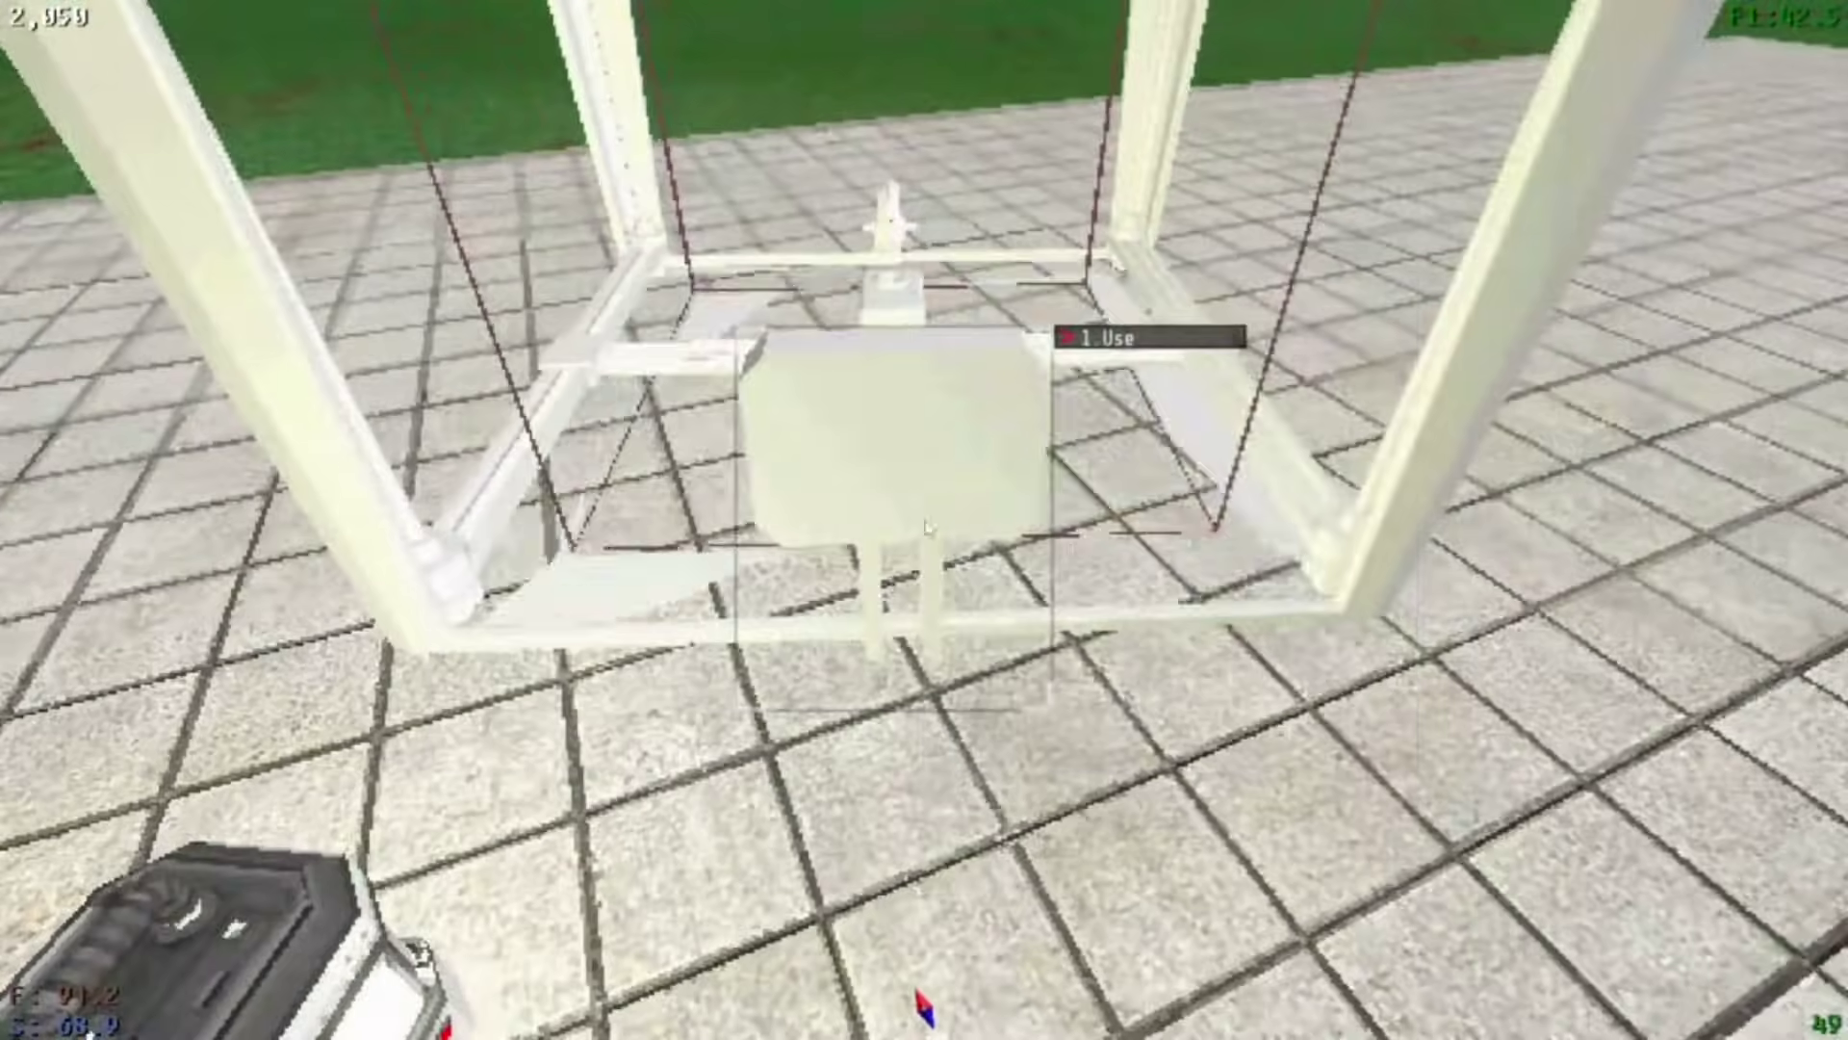
key("e")
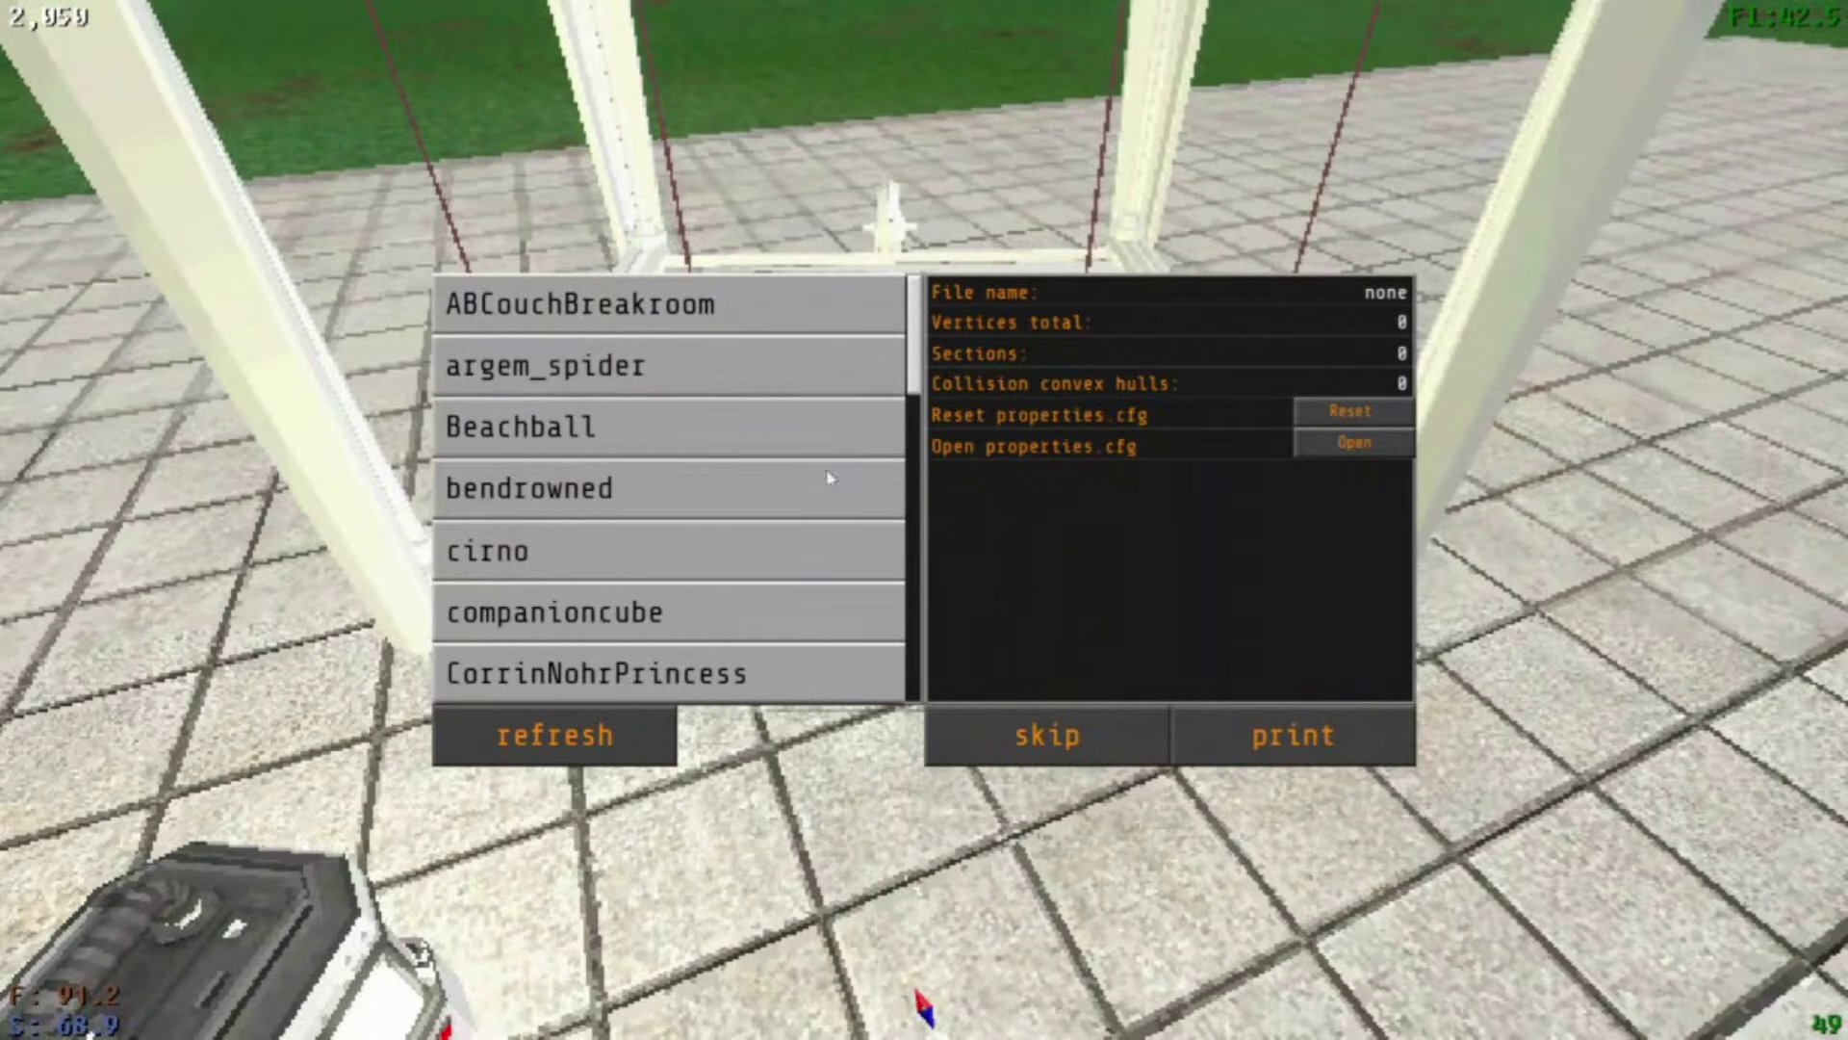
Select the argem_spider model, view its properties.cfg in Notepad and close it, and print the model.
left_click(727, 370)
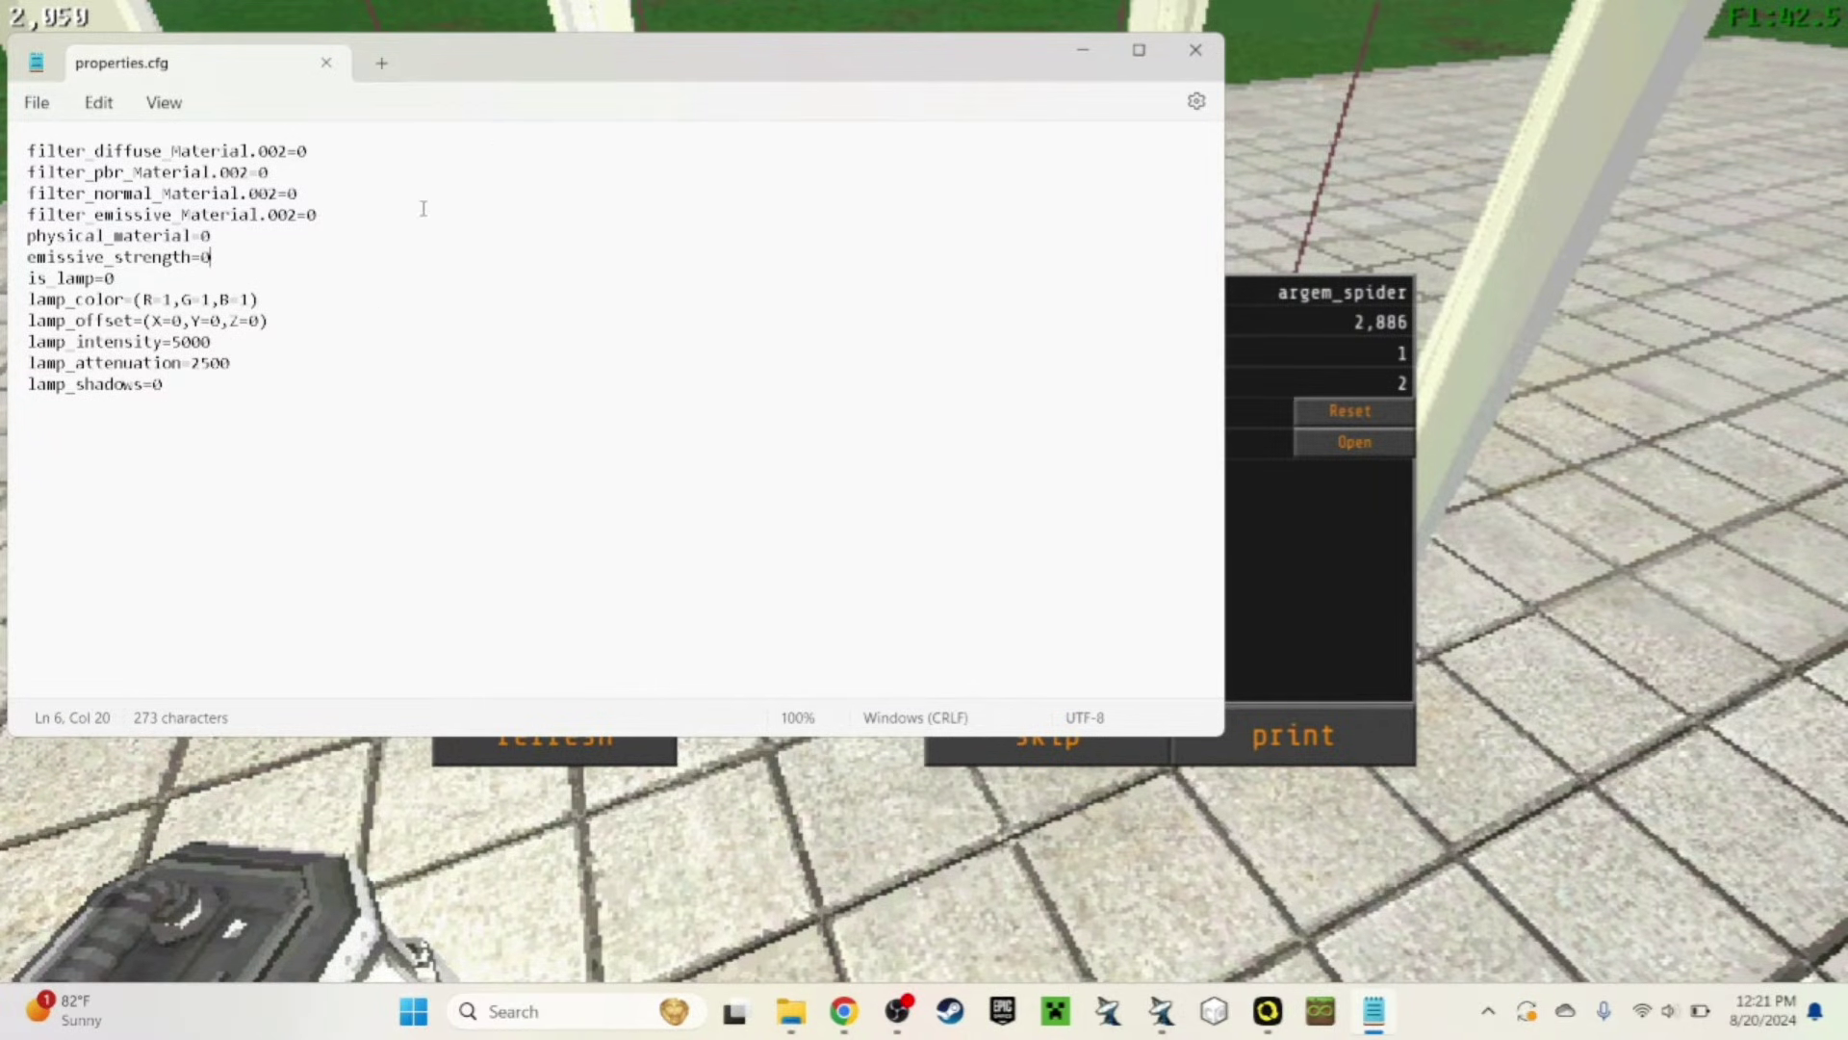
left_click(328, 65)
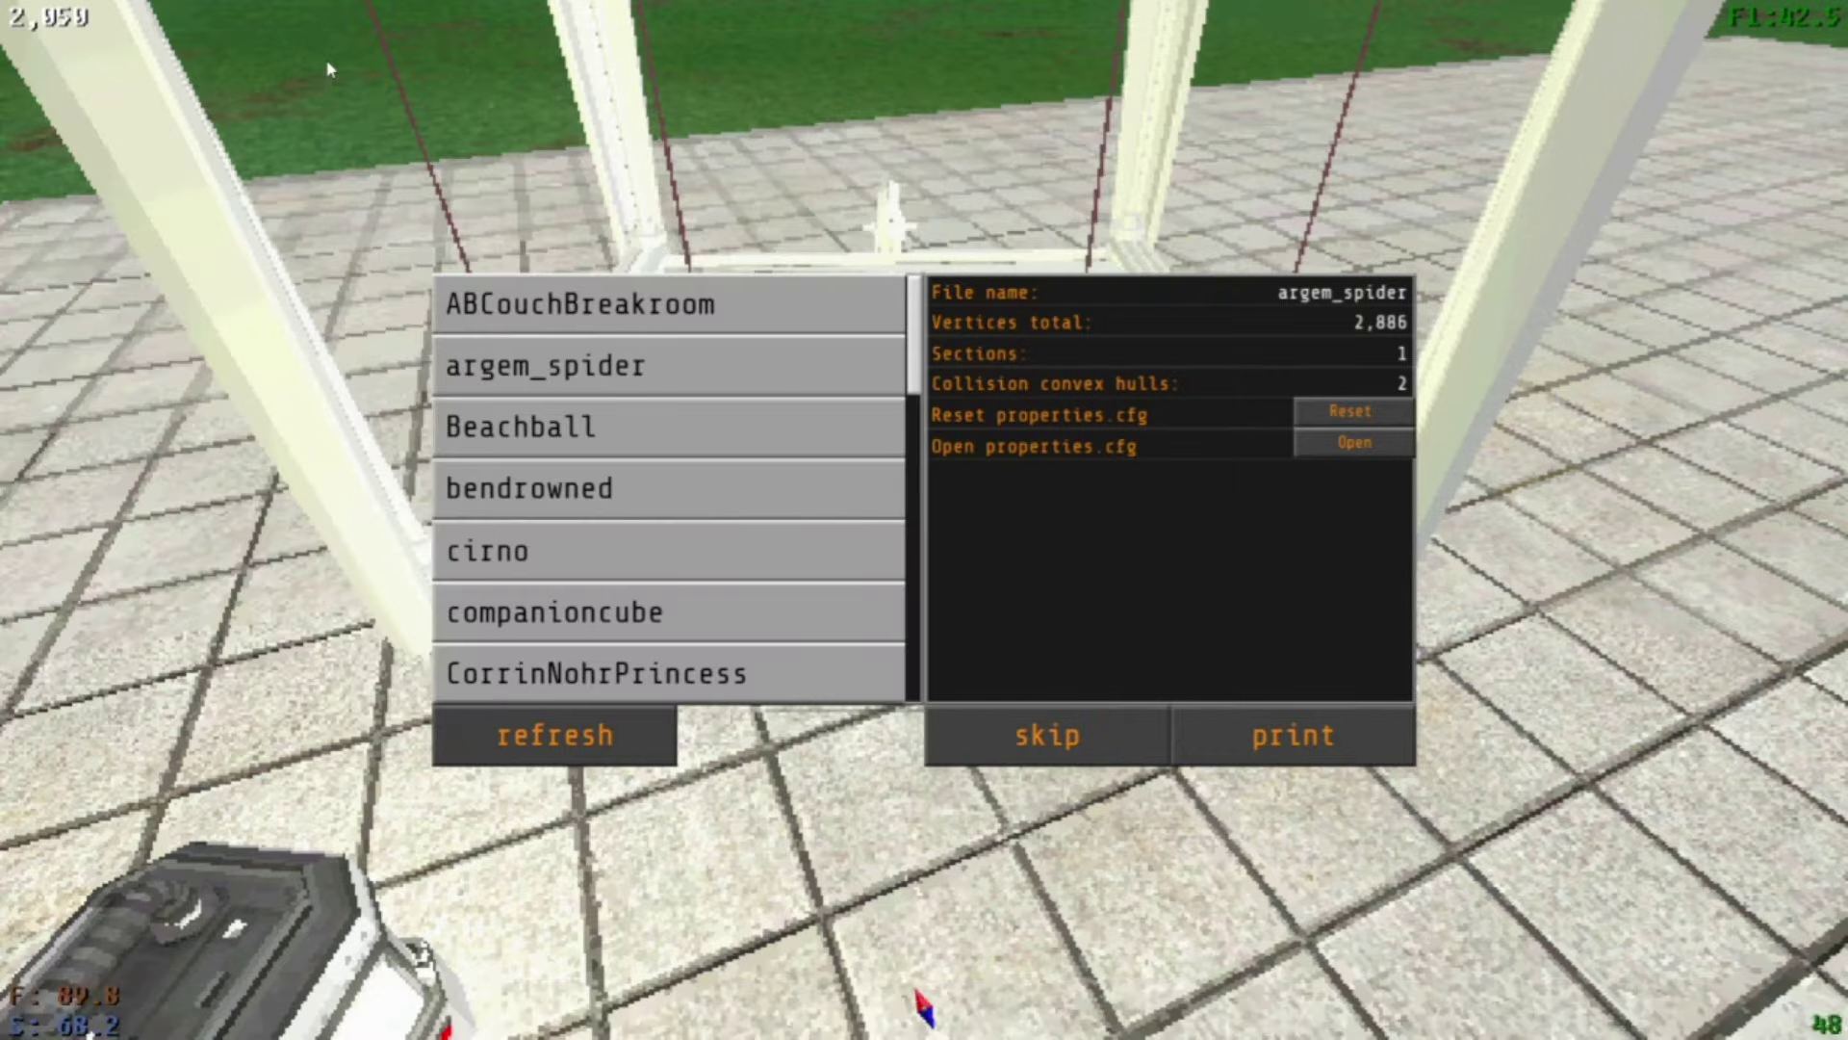
left_click(1262, 747)
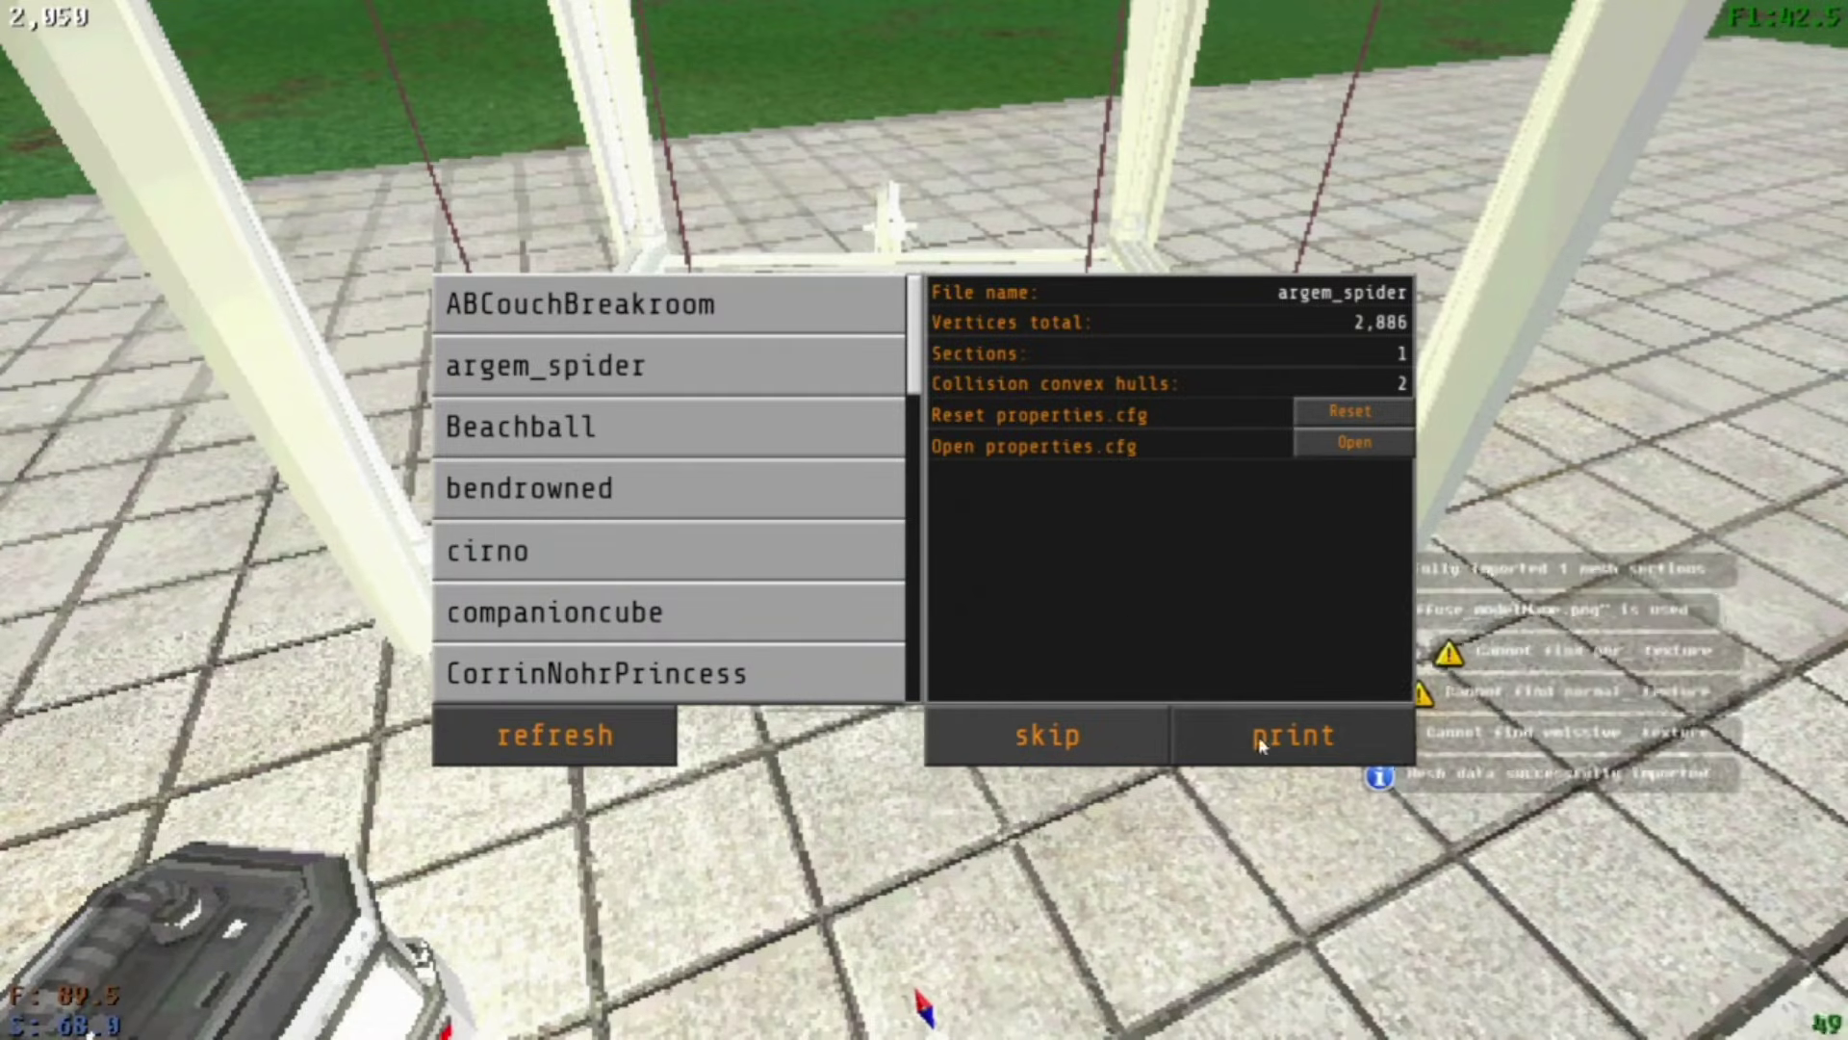
key("w")
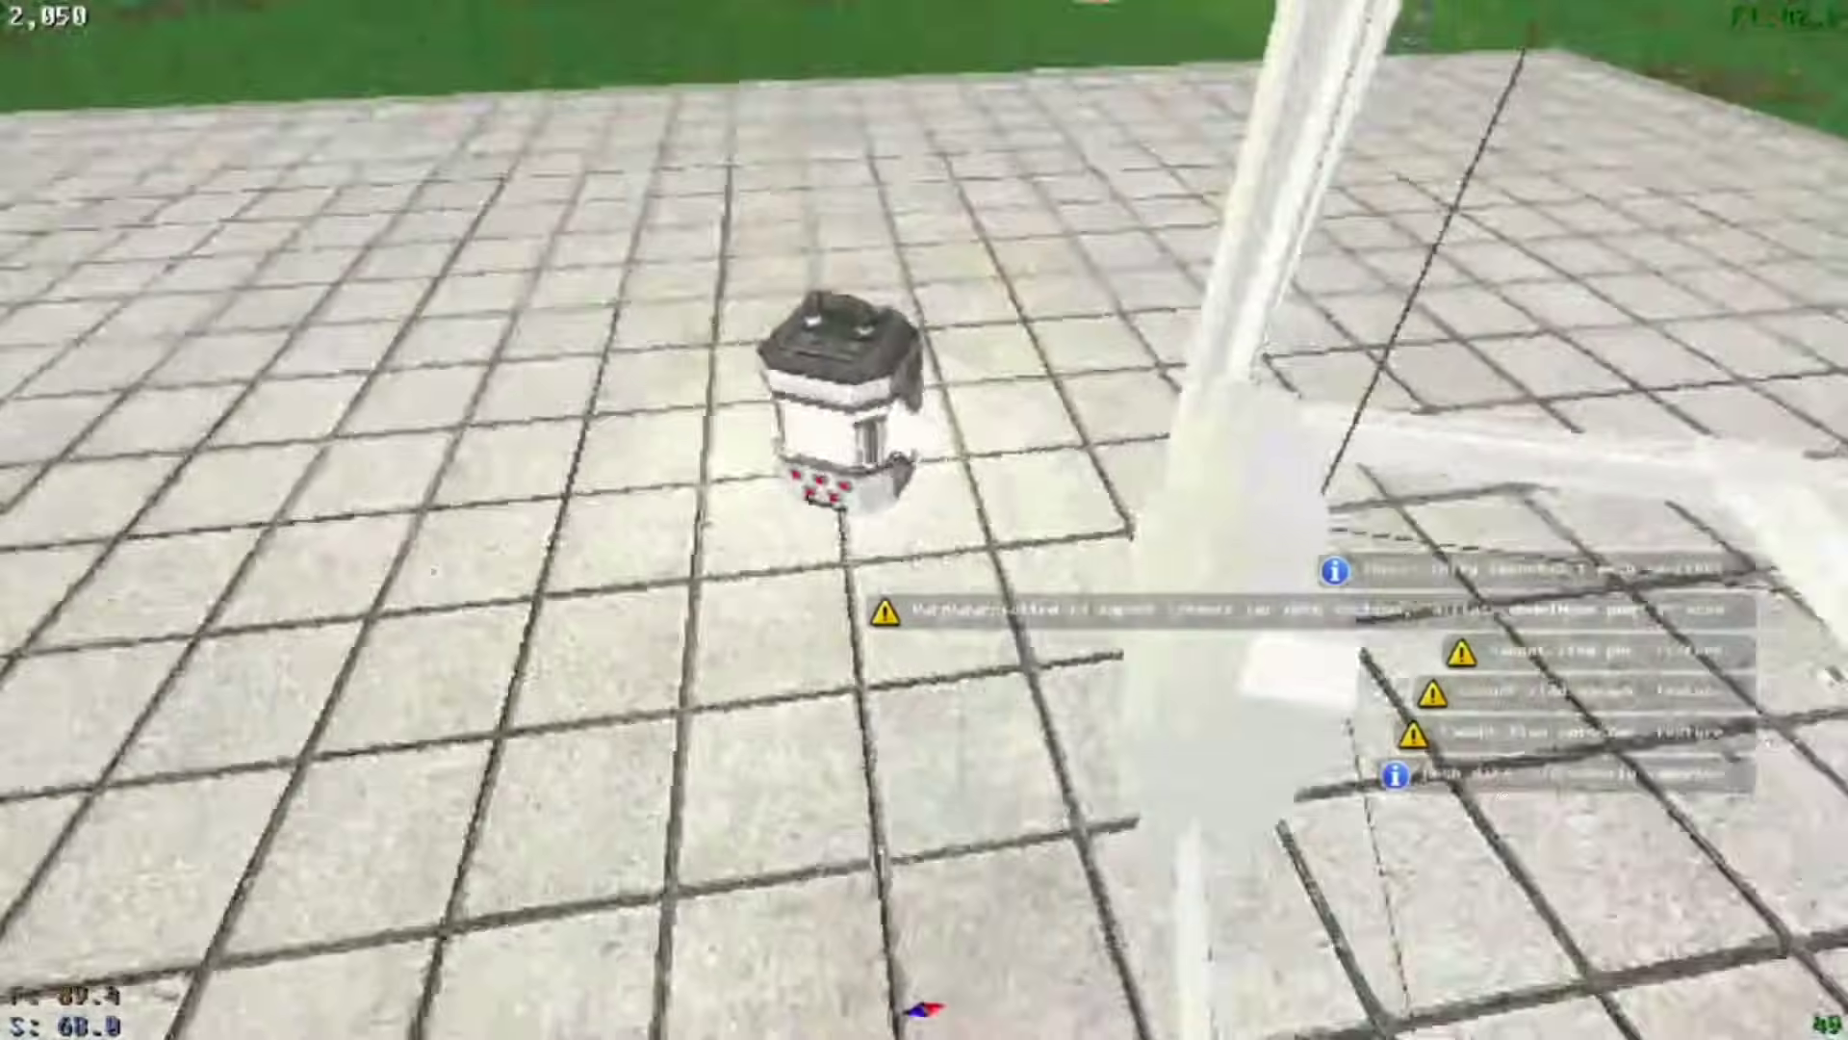
Move the printed Argem Spider out of the printer onto the open paving and examine it from close up and from a distance.
key("e")
left_click(1035, 725)
key("a")
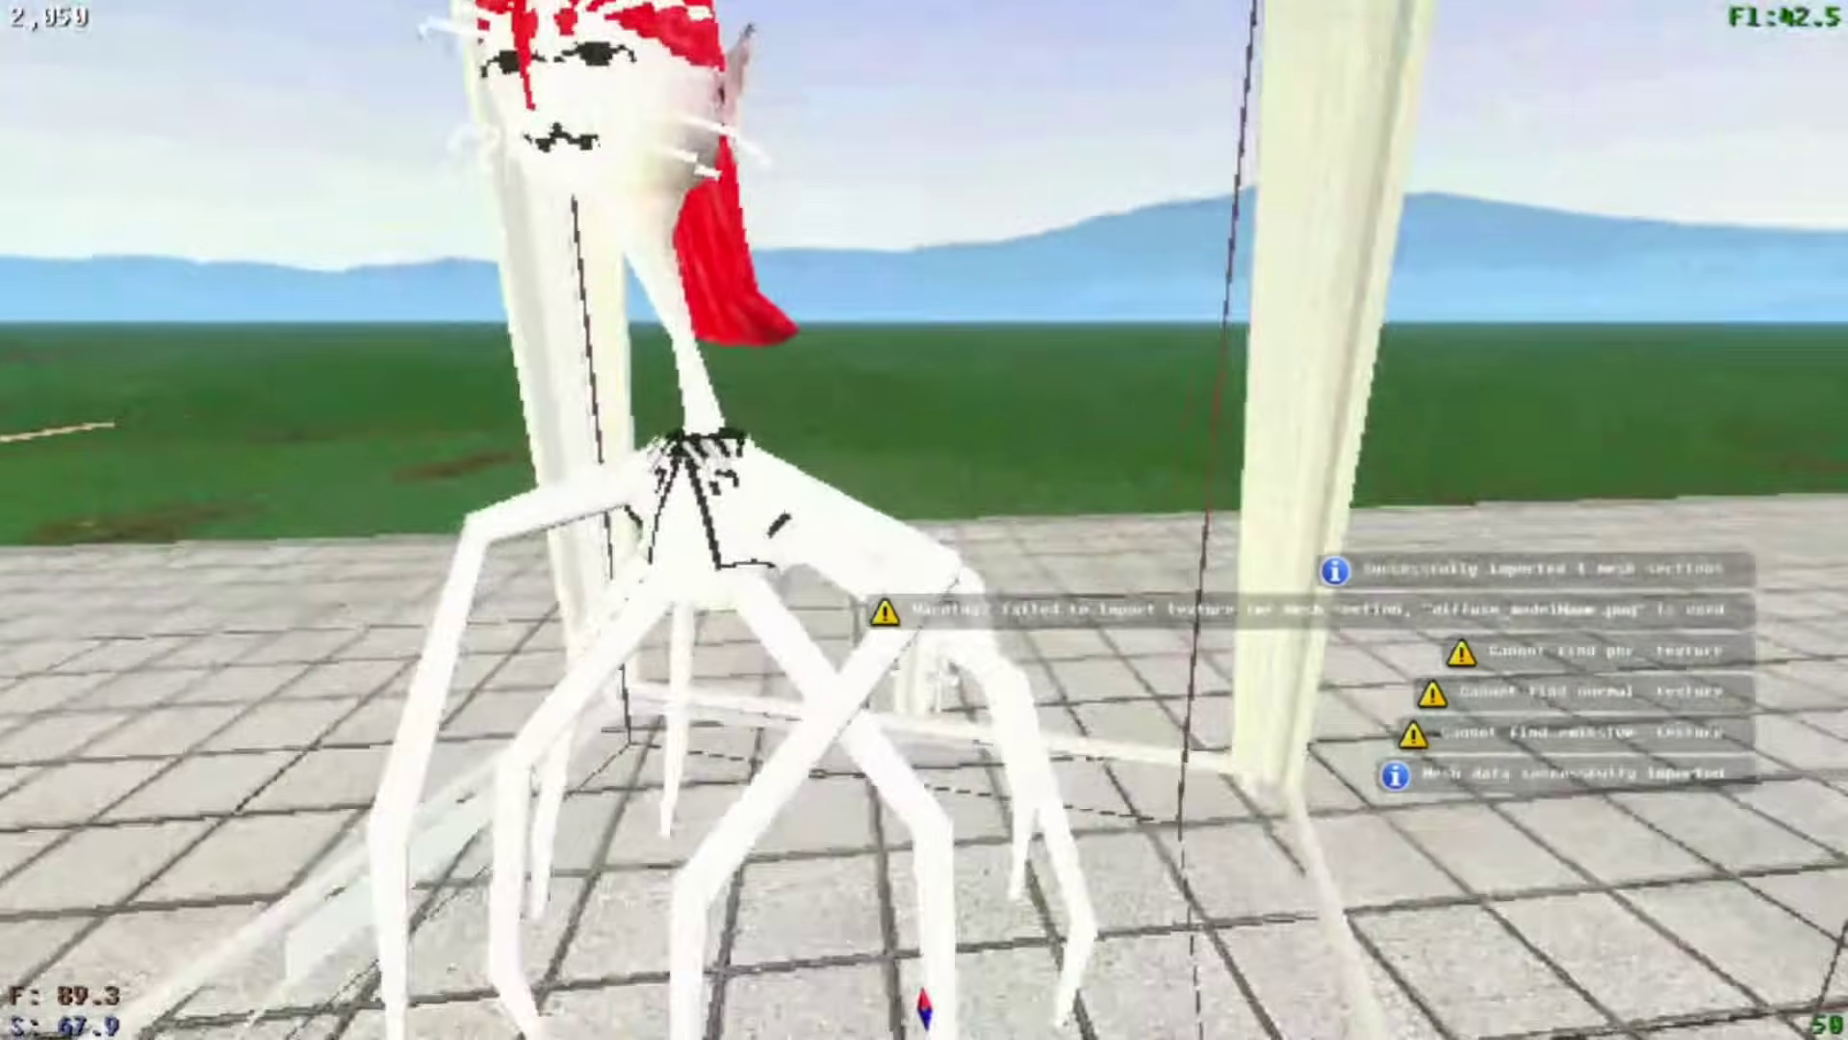
key("w")
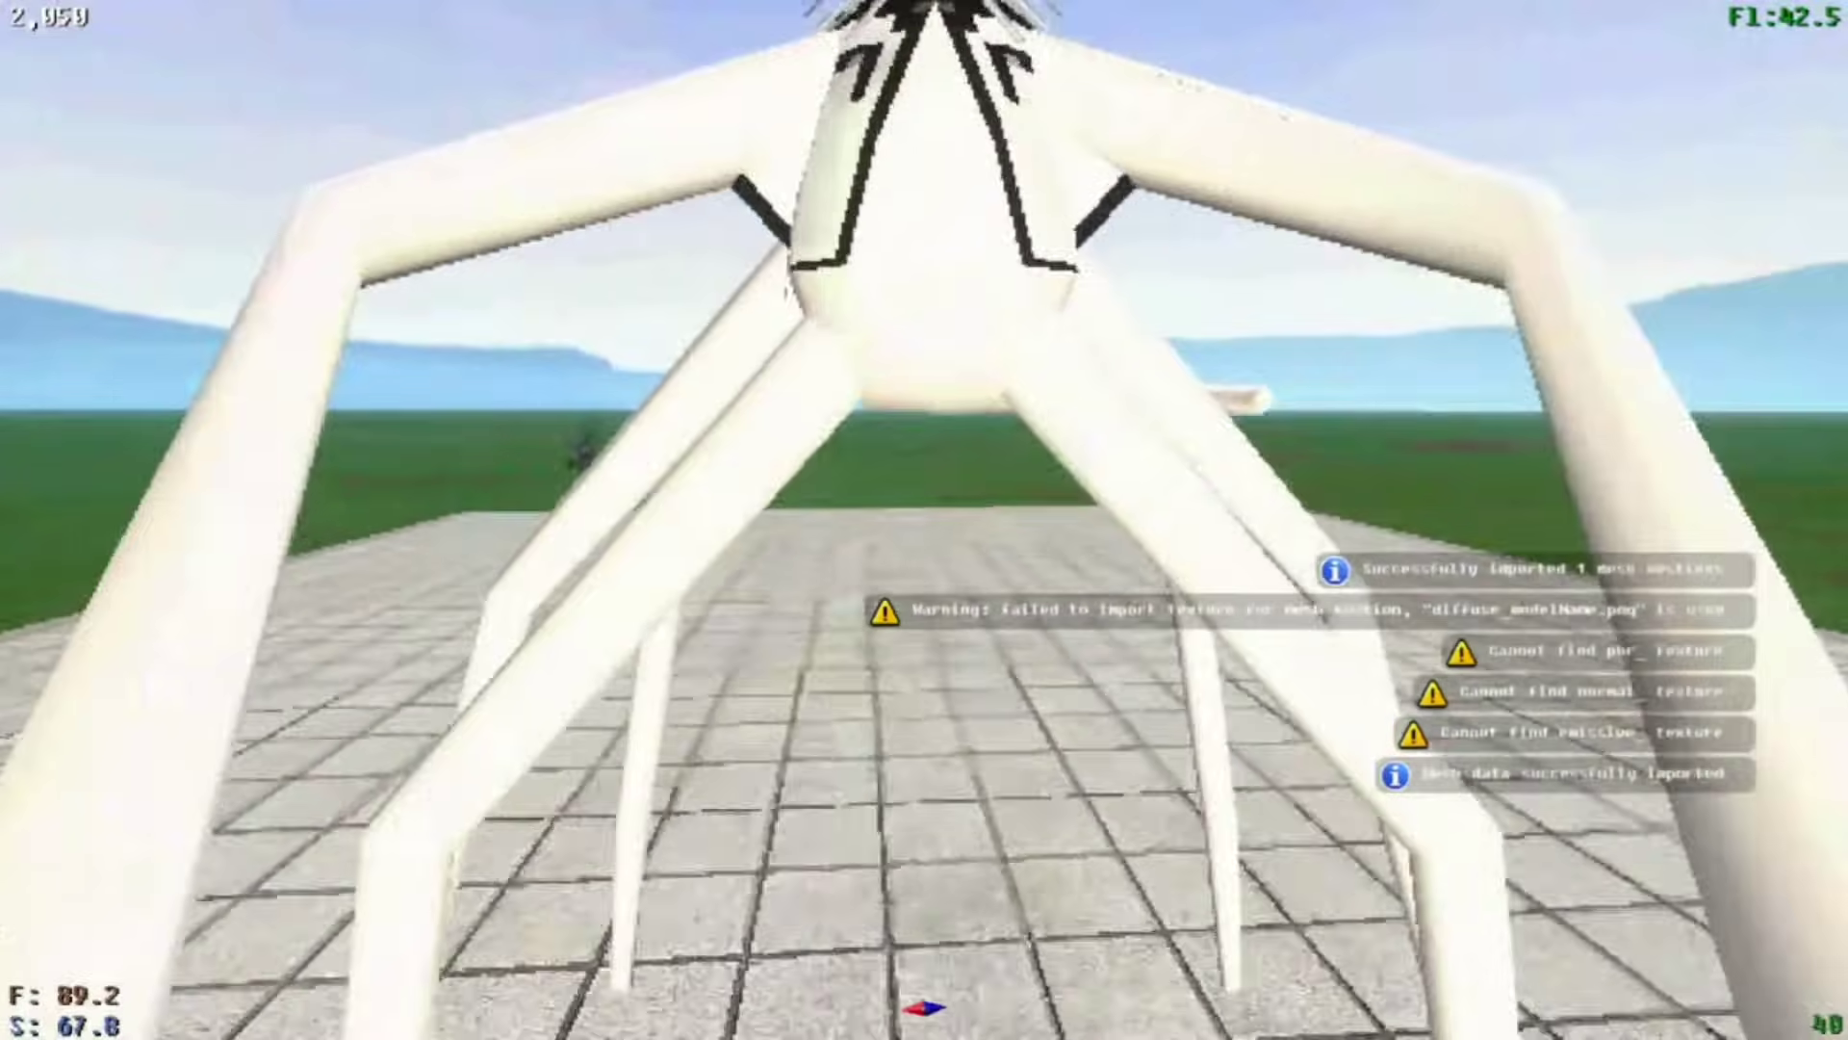
key("s")
key("w")
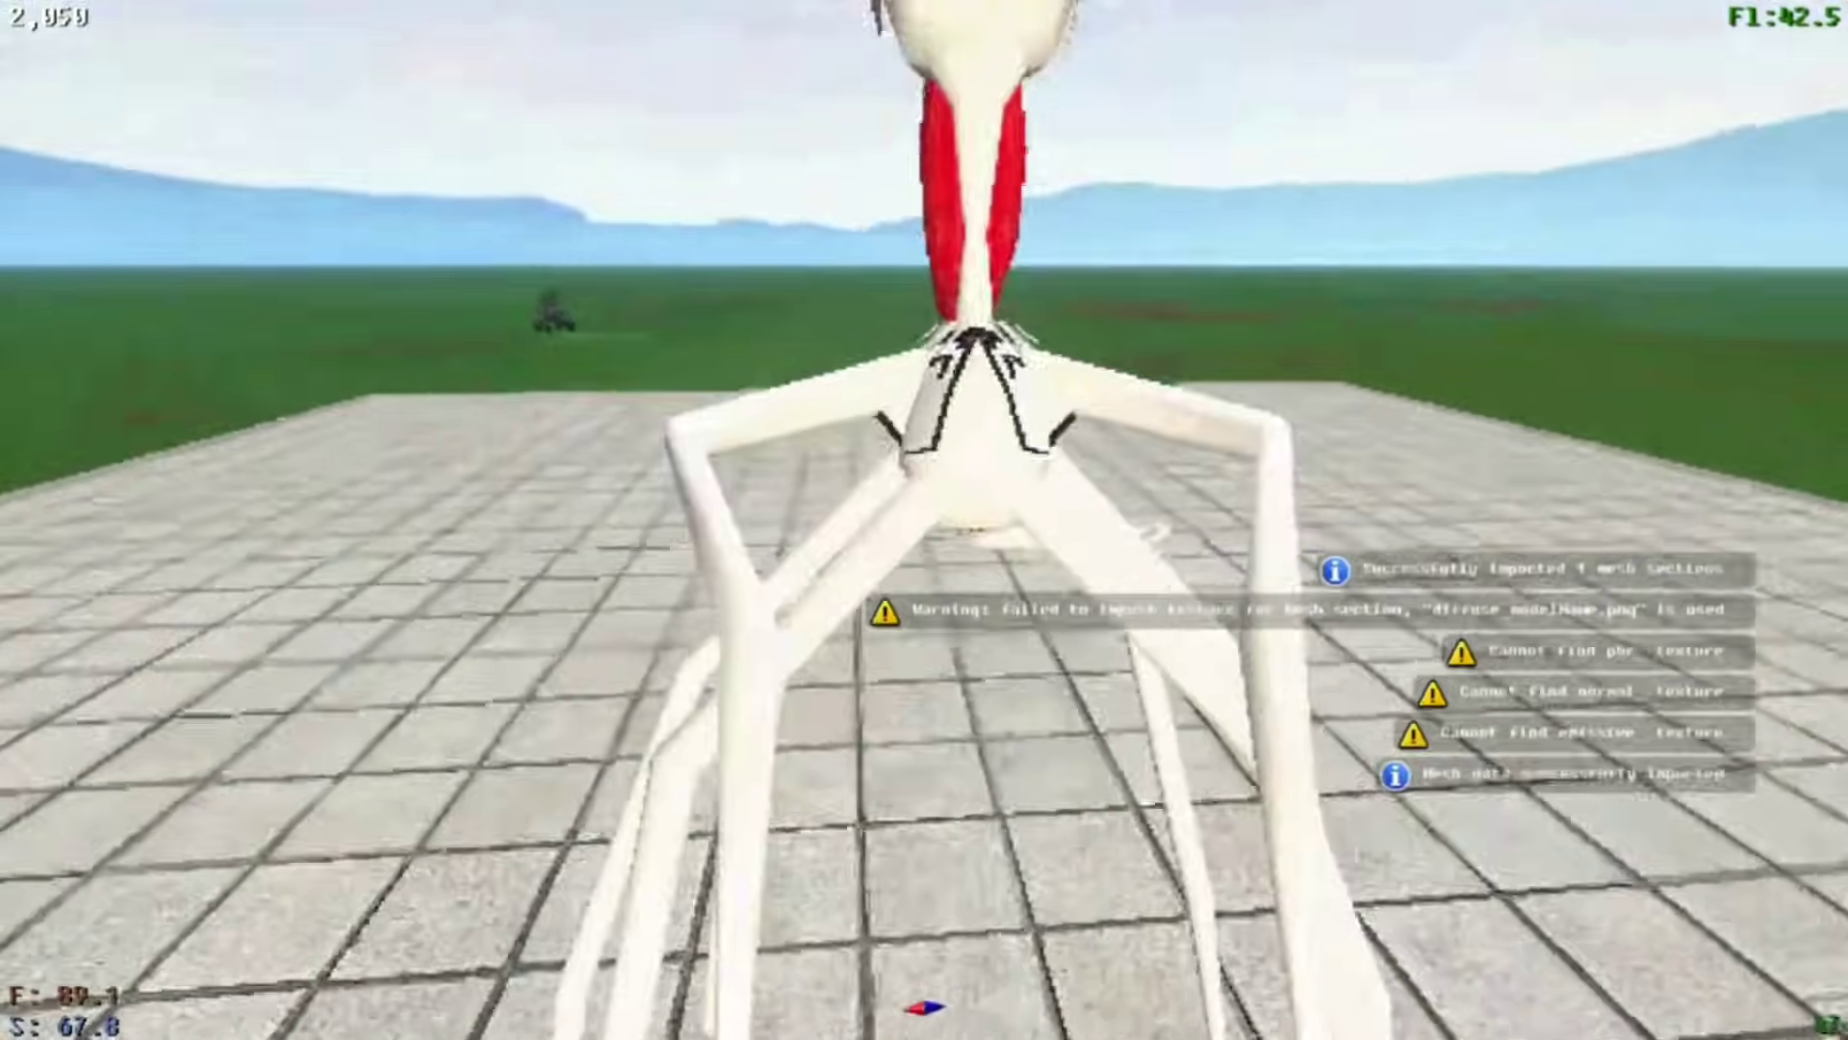
key("s")
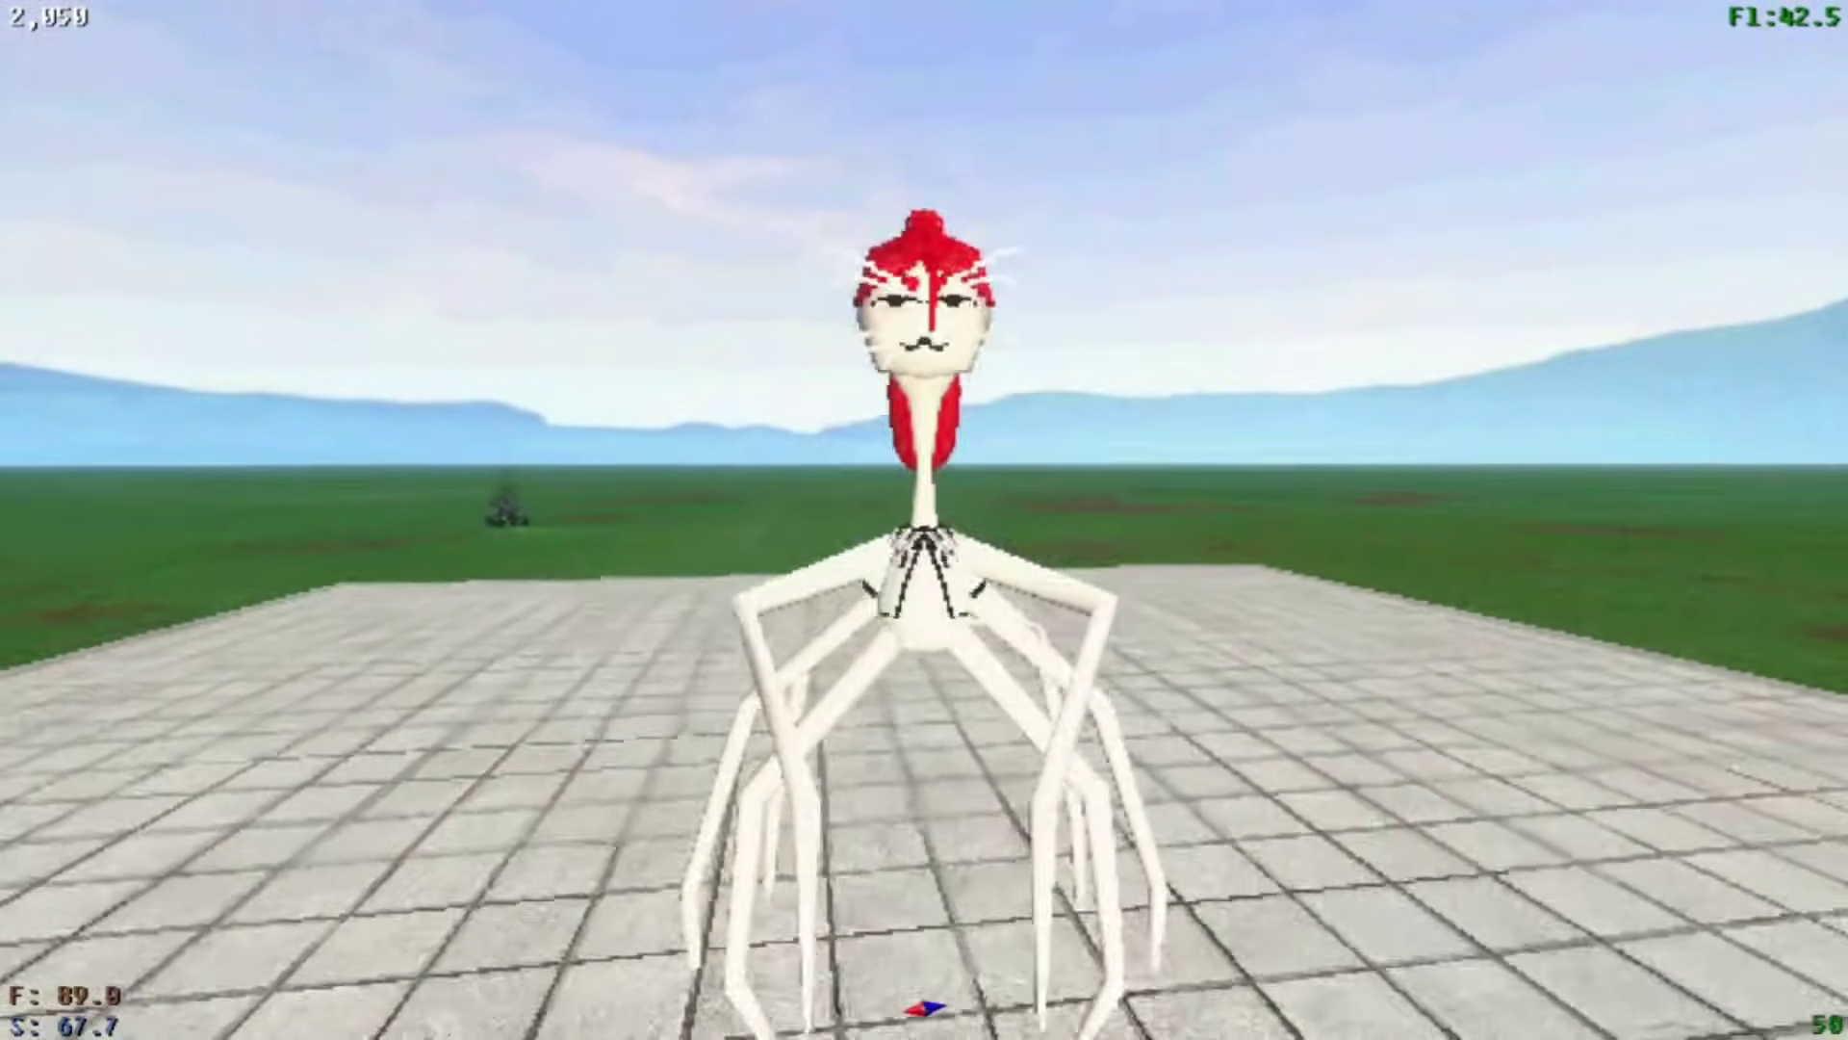
key("w")
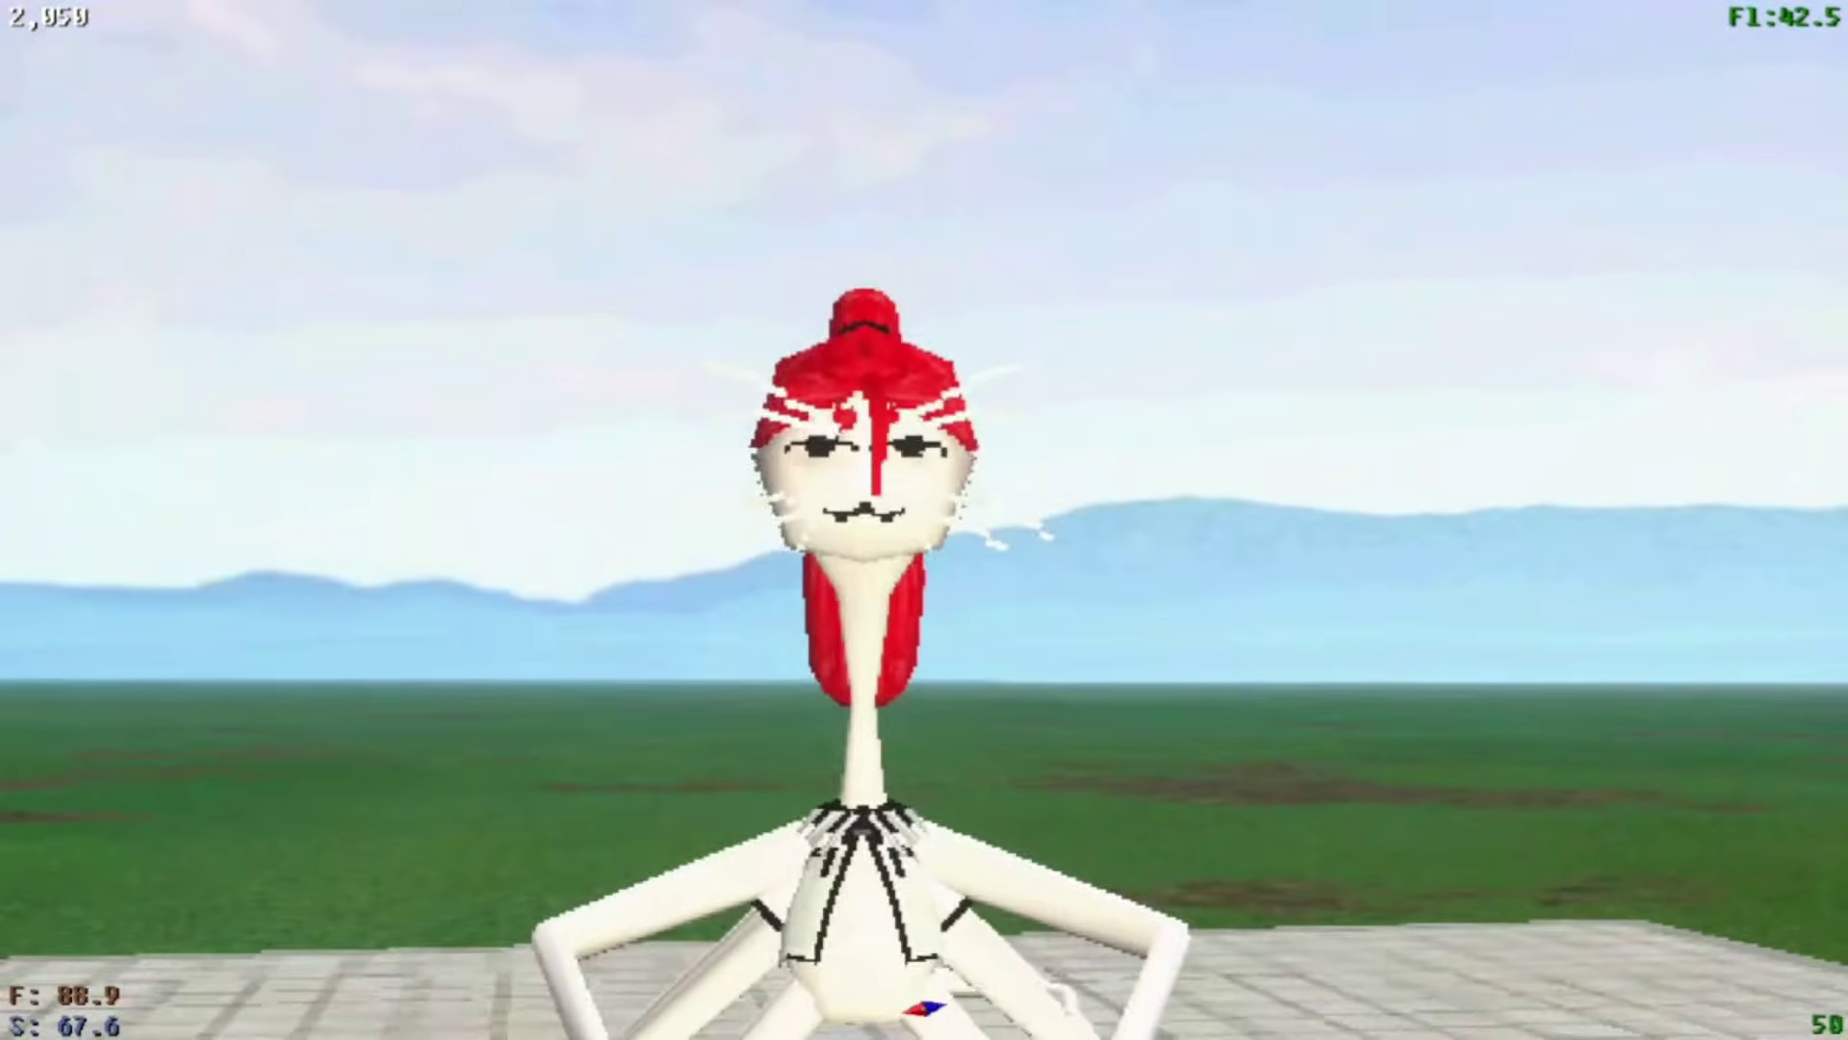
key("s")
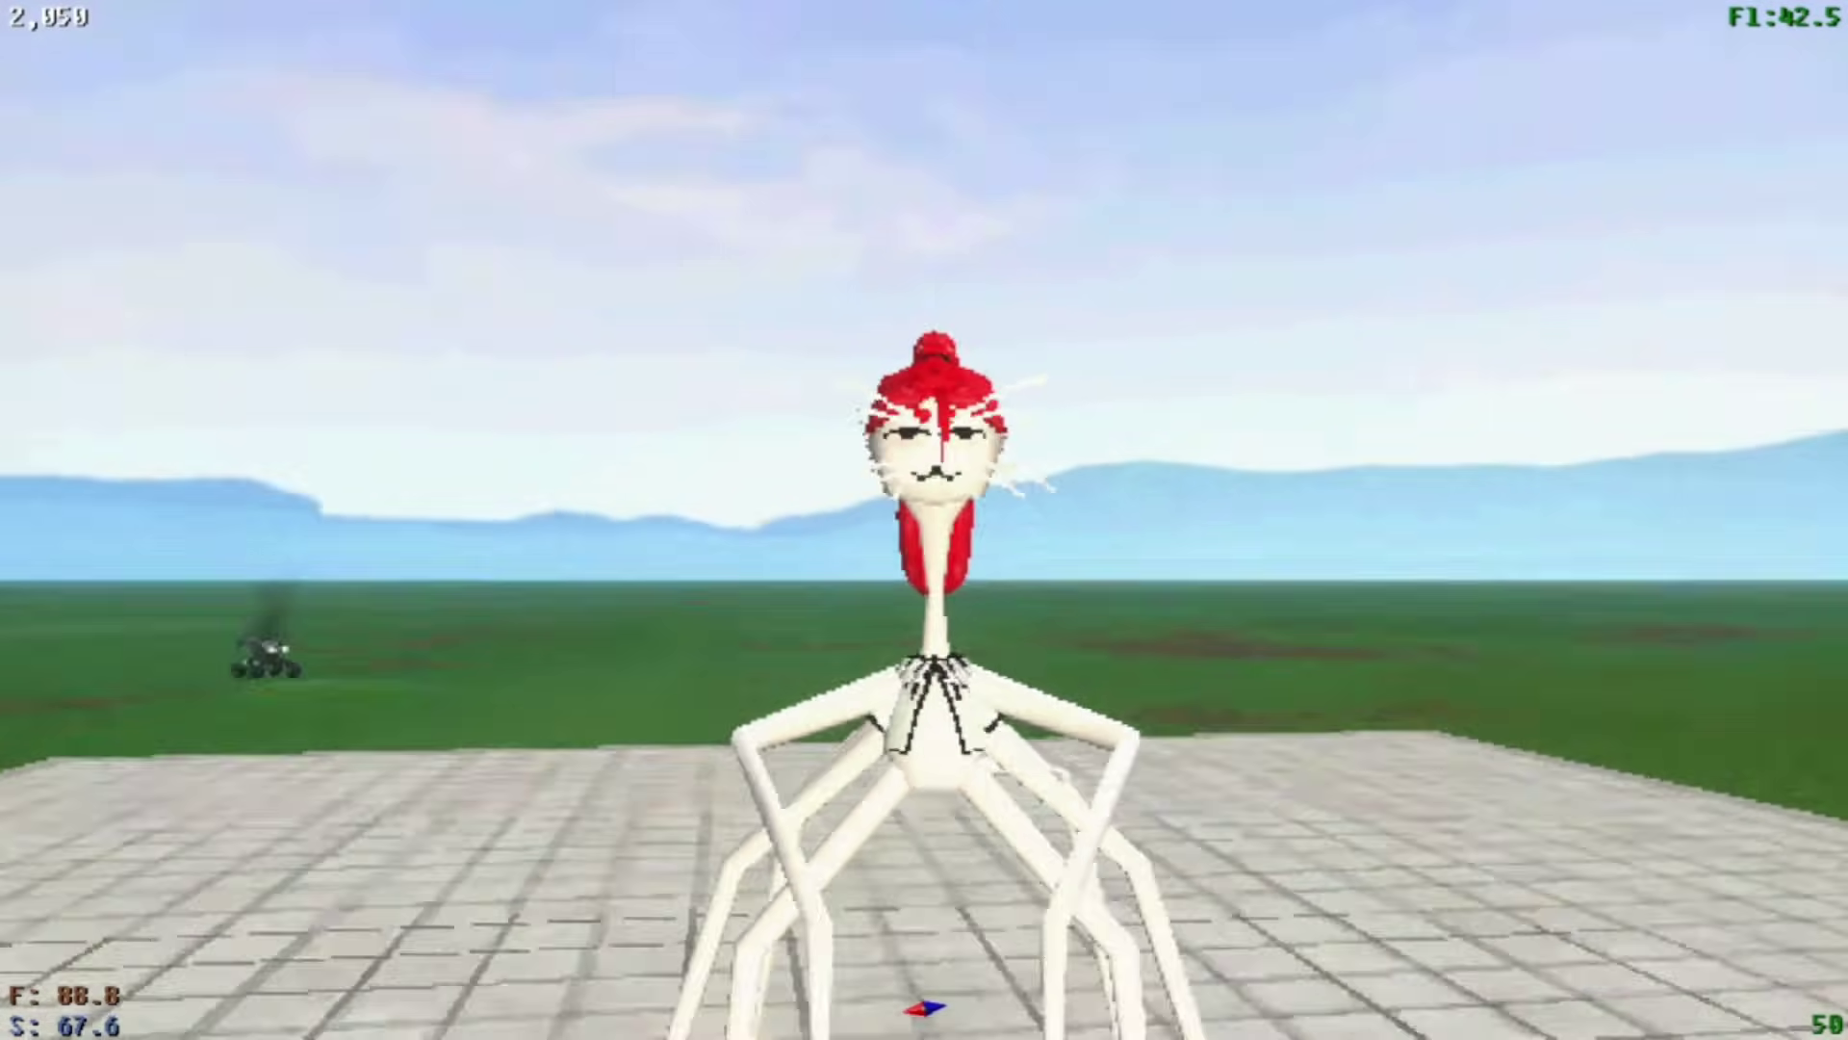
key("w")
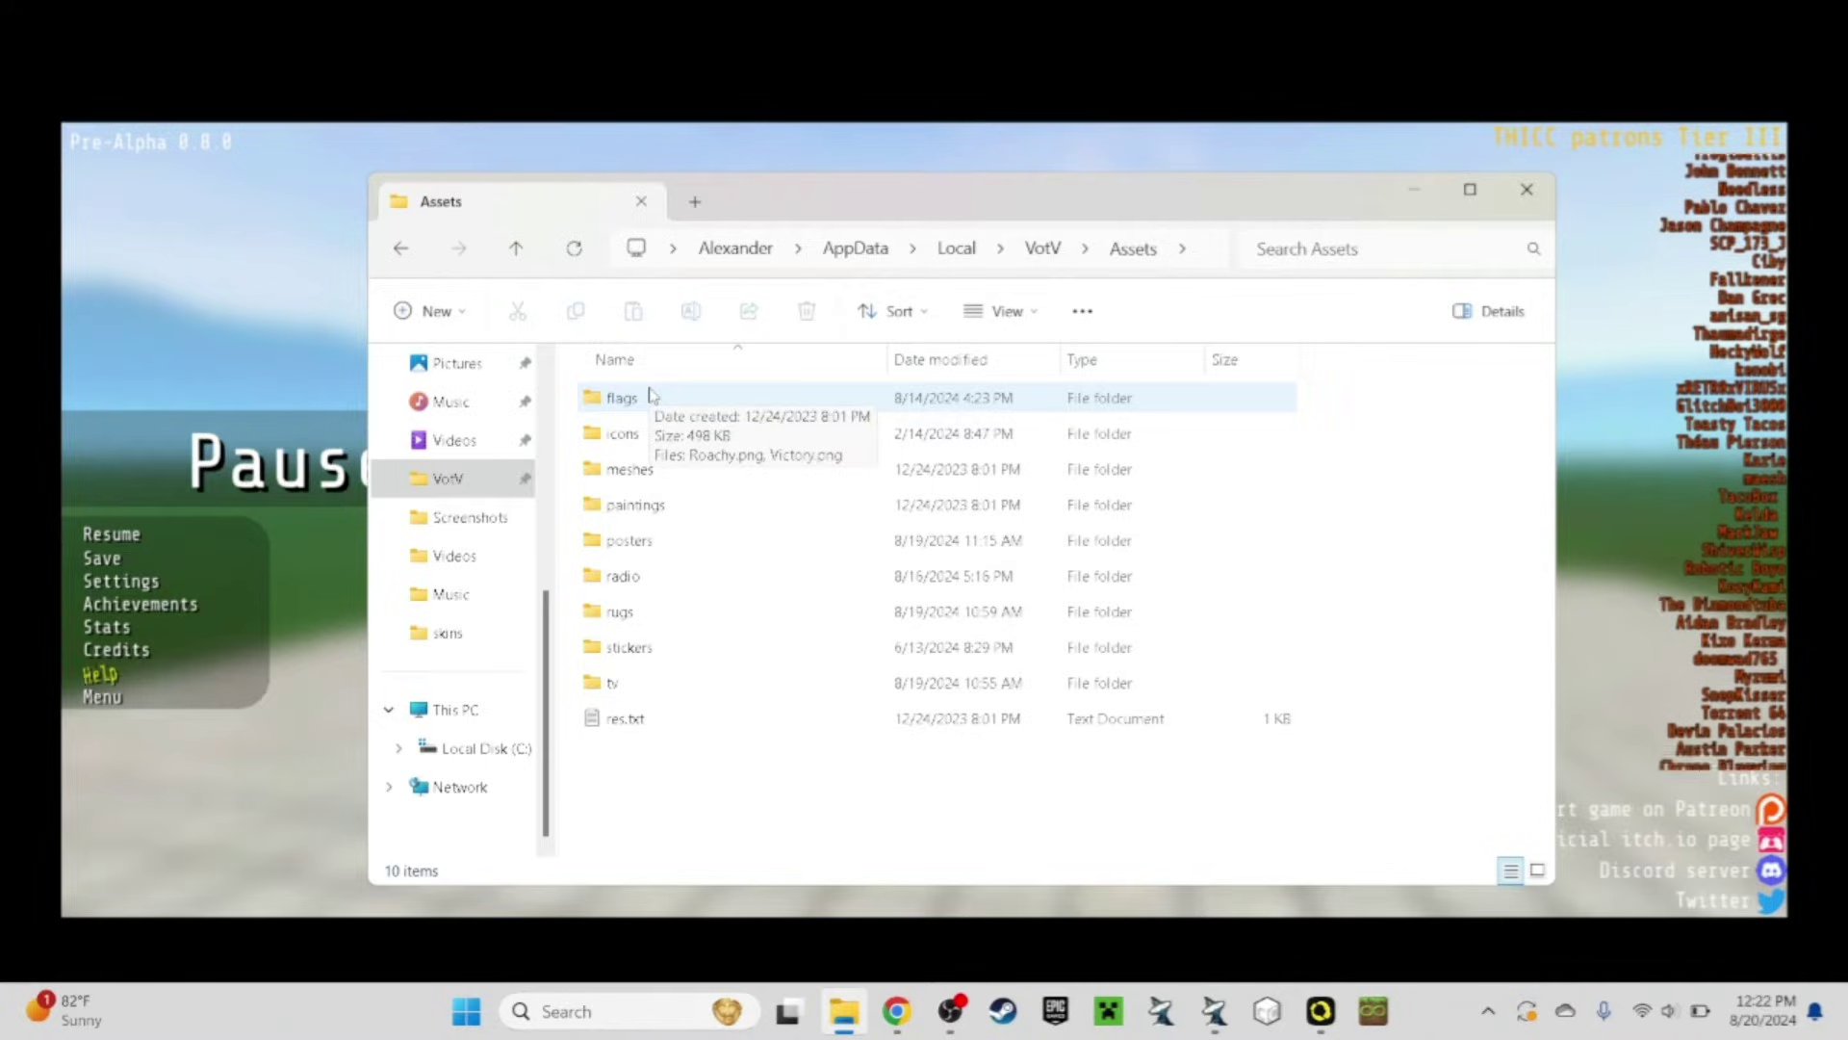
Switch to File Explorer, view the Roachy.png image in the flags folder of the VotV Assets, and close the viewer.
left_click(1122, 404)
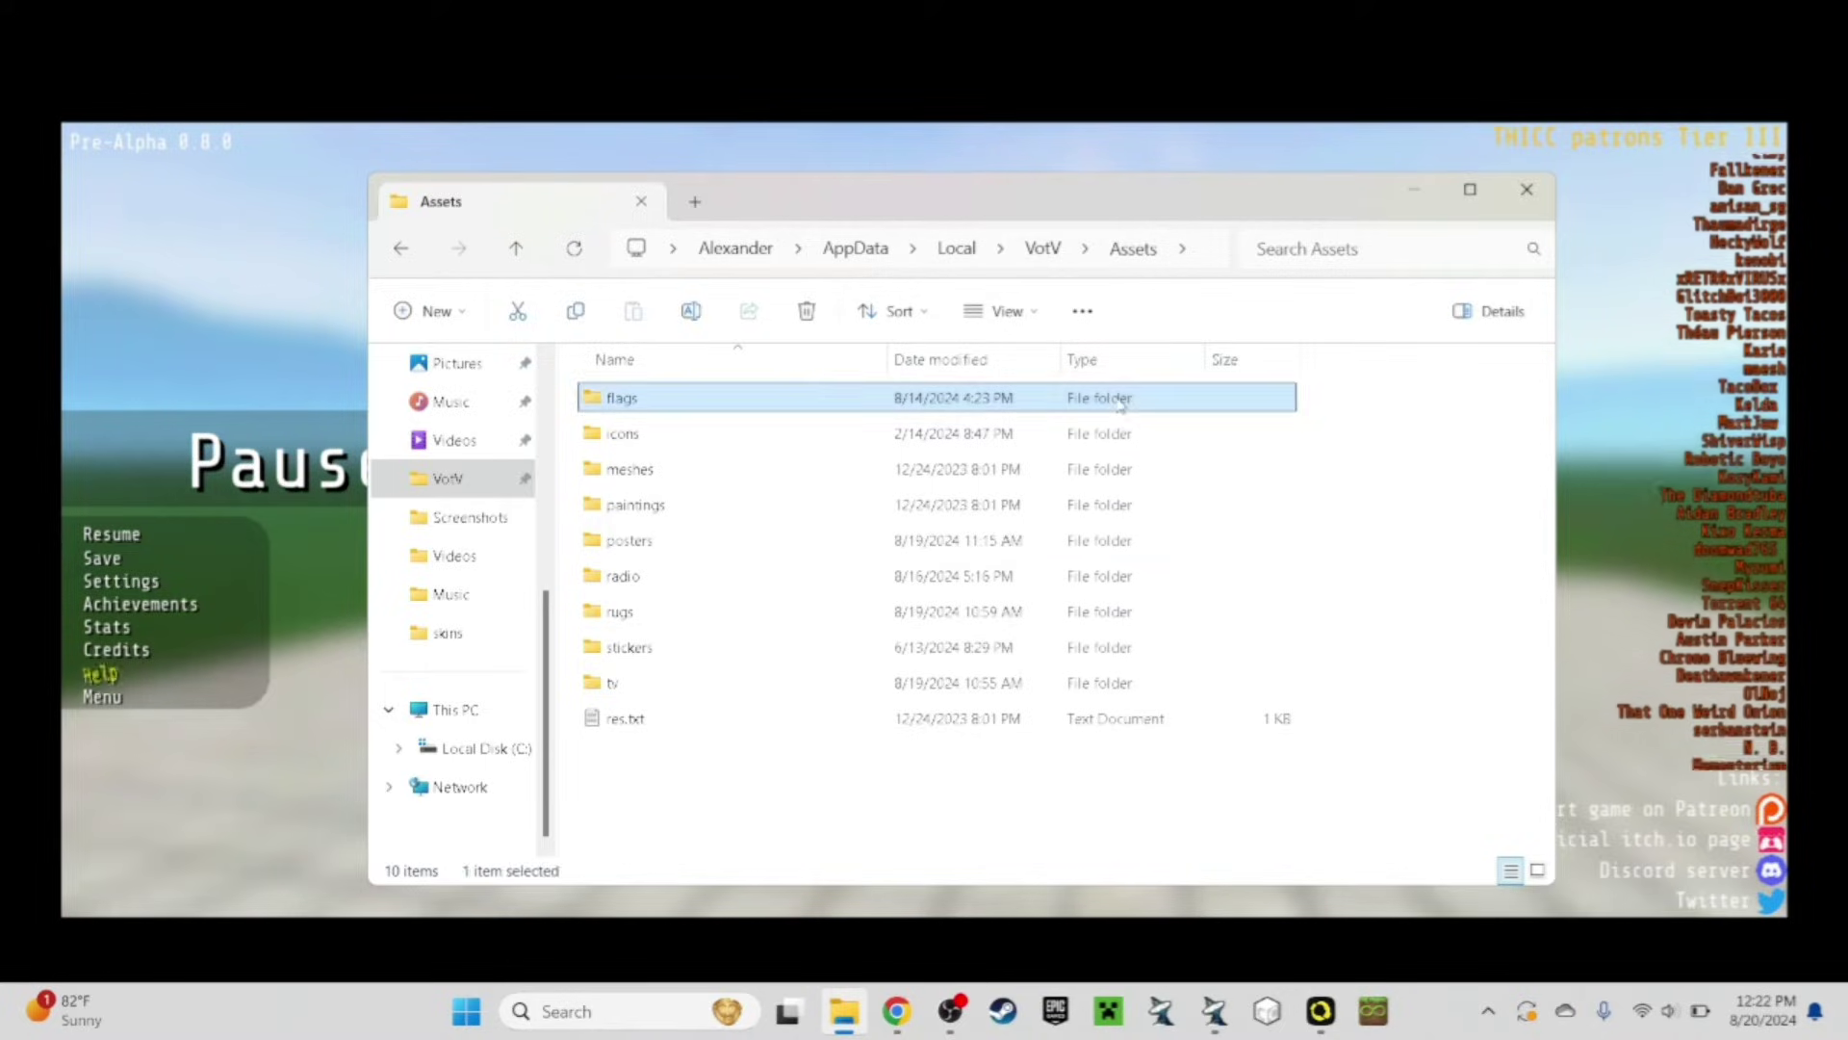
double_click(1122, 404)
left_click(669, 424)
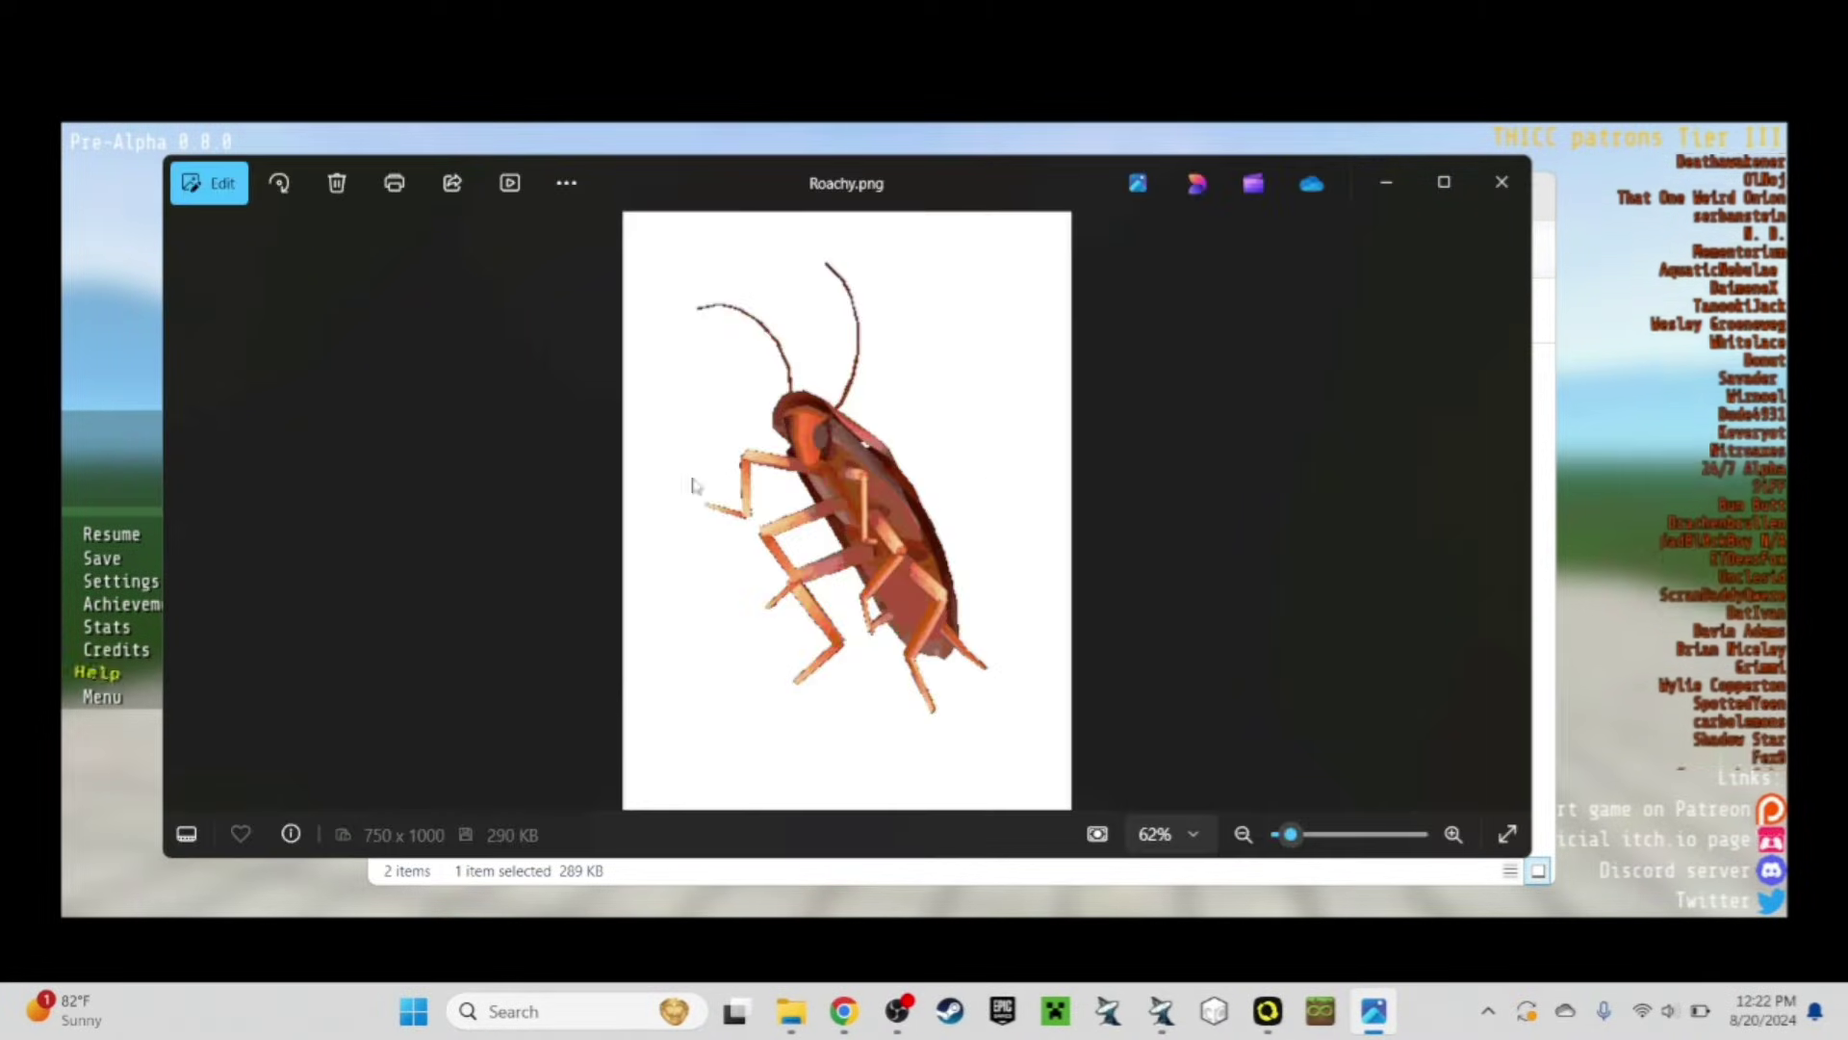
left_click(1504, 183)
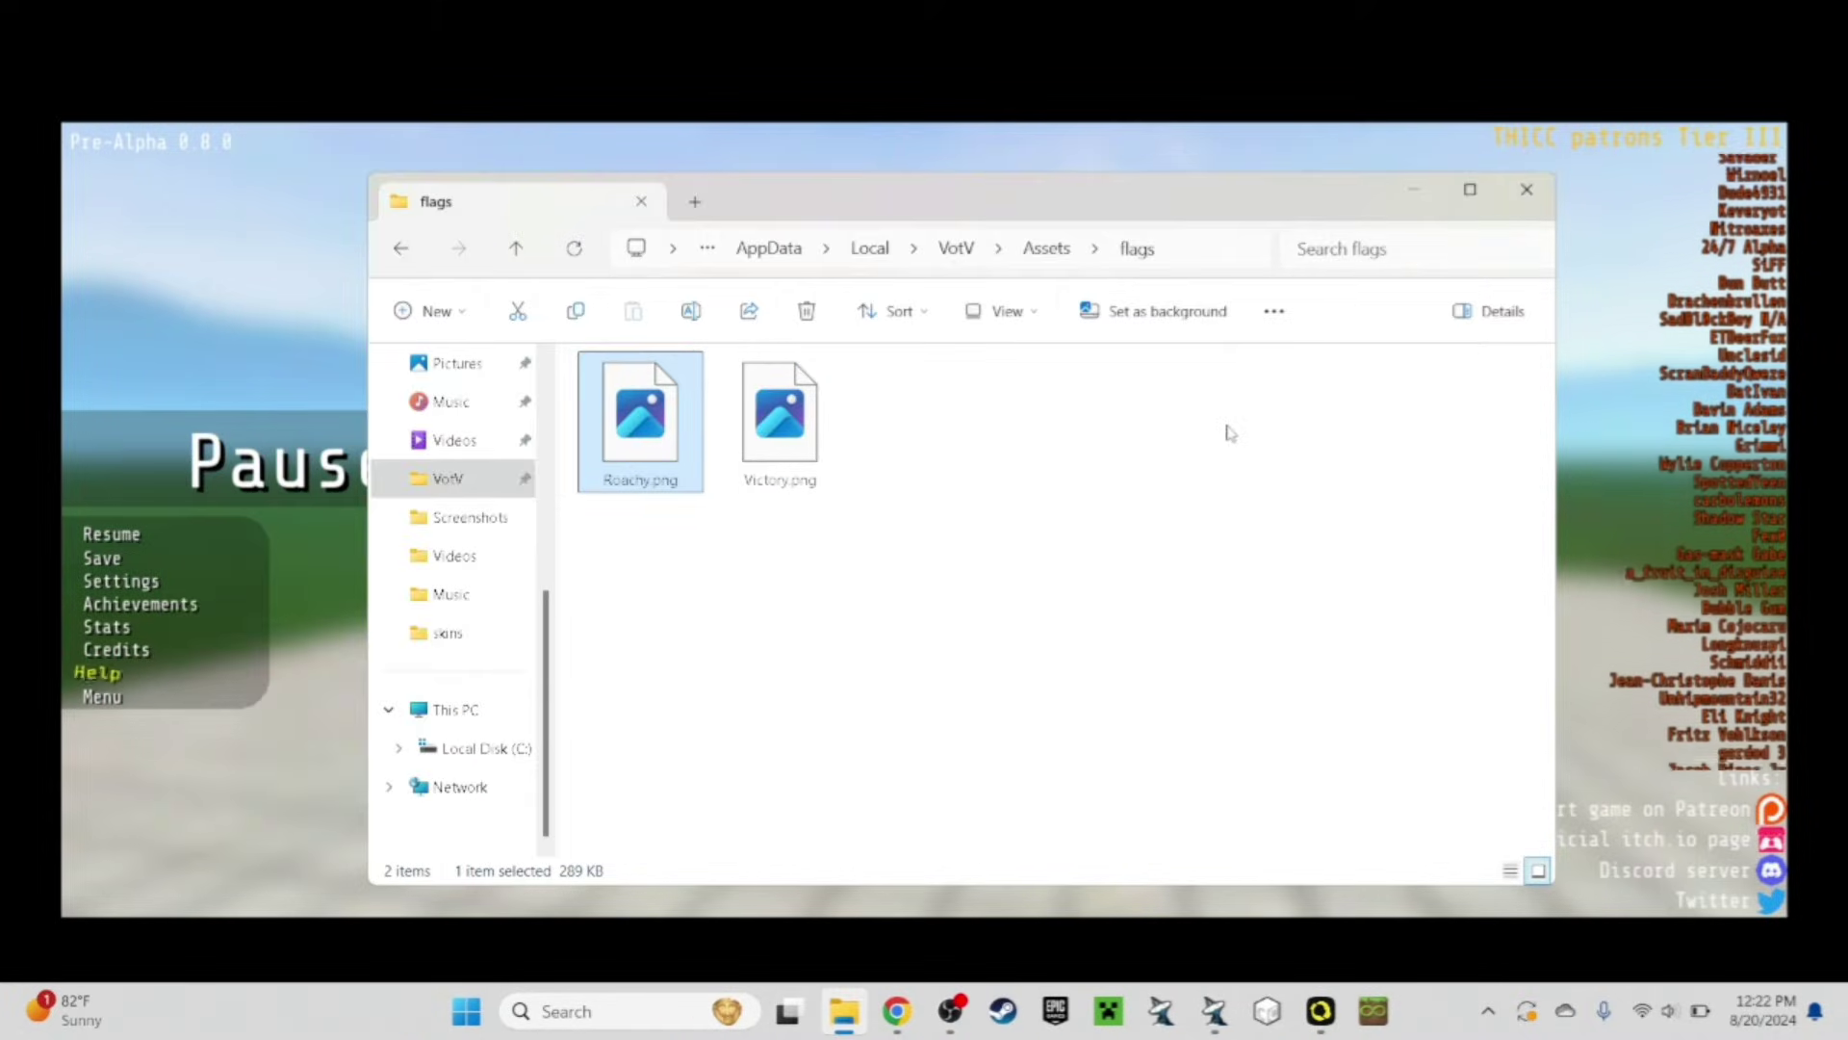
Resume Voices of the Void, walk to the edge of the paved platform, and look back at the printer and the printed spider.
left_click(575, 79)
left_click(111, 534)
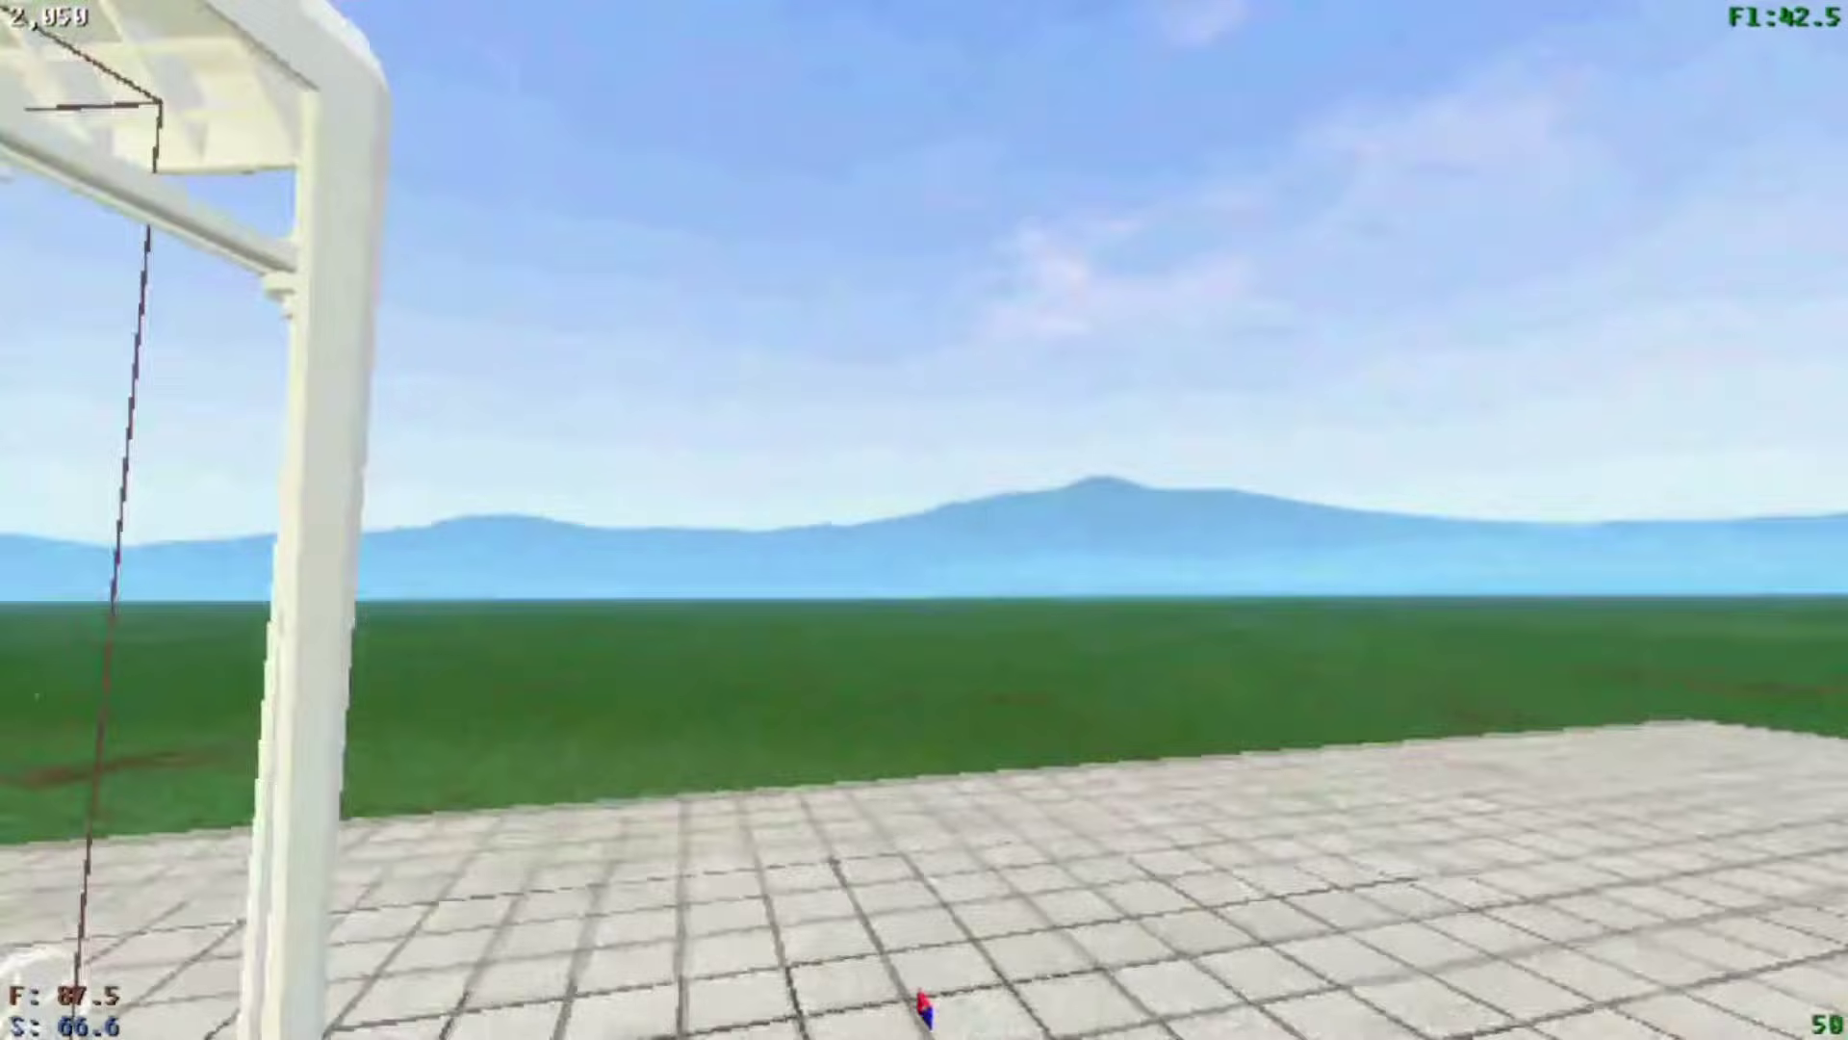
key("w")
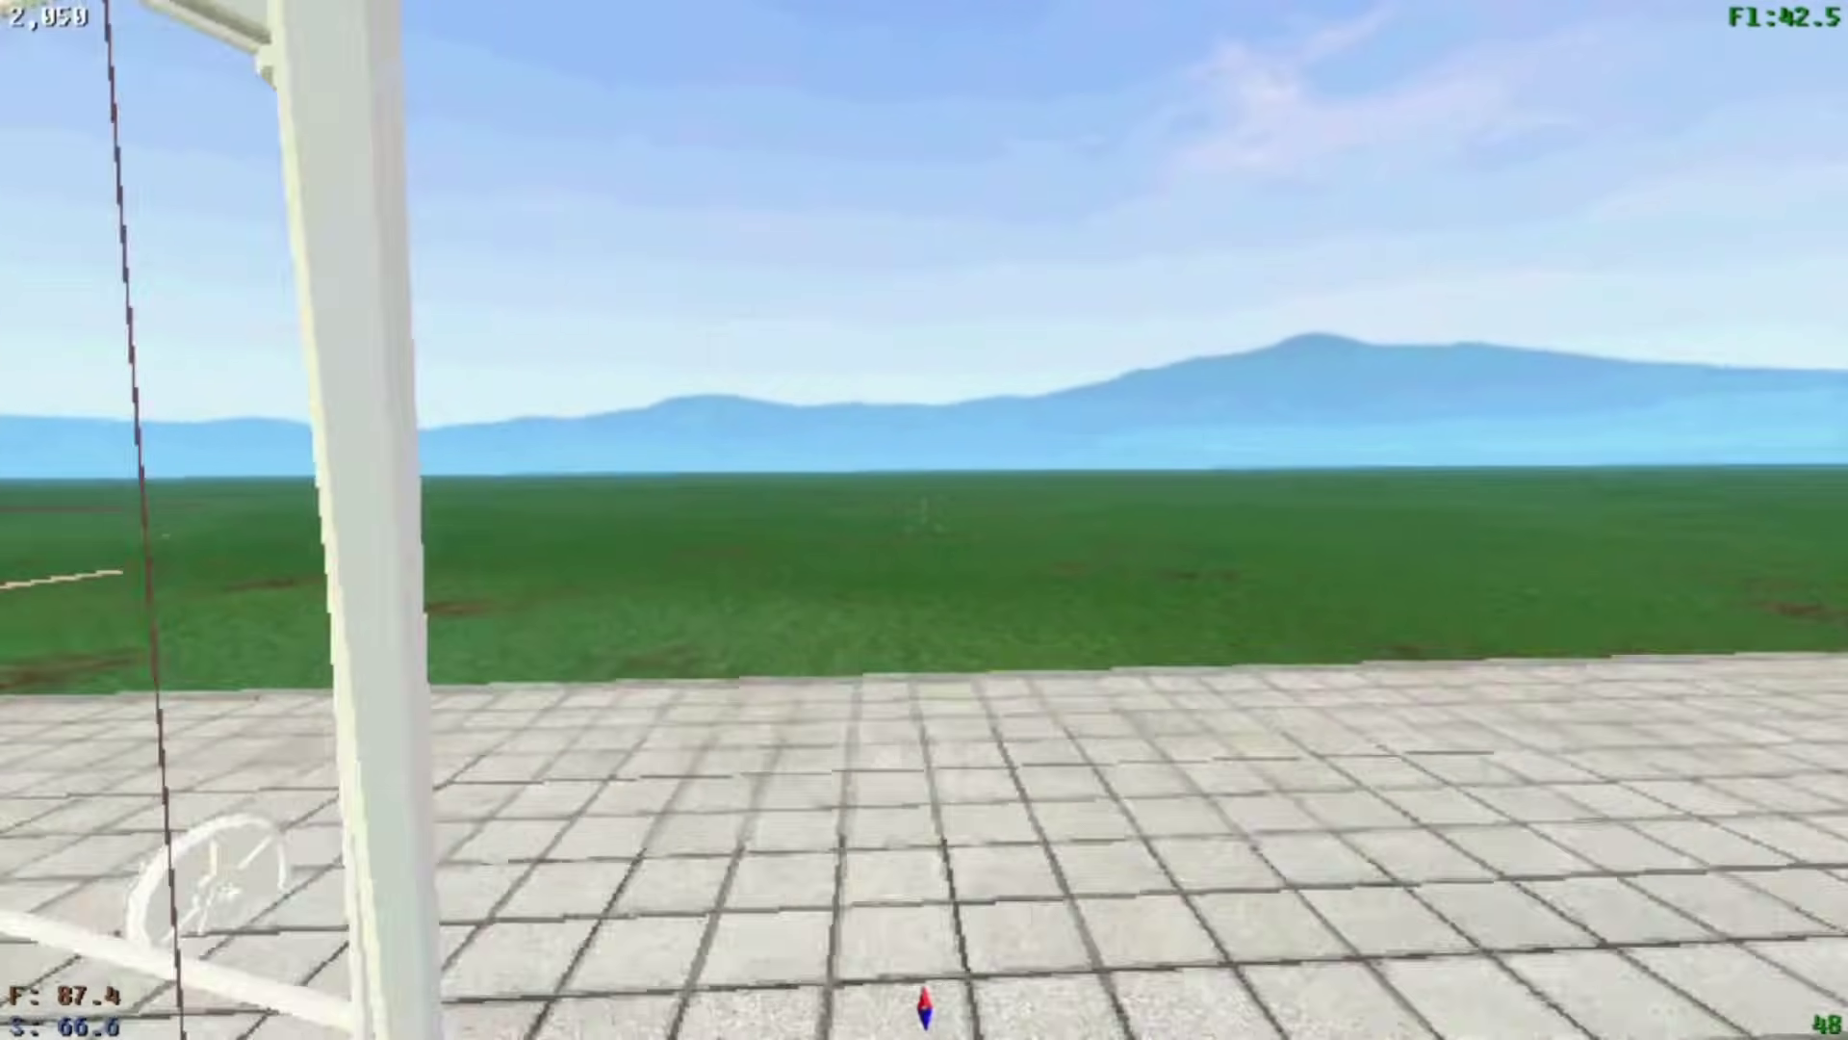
key("w")
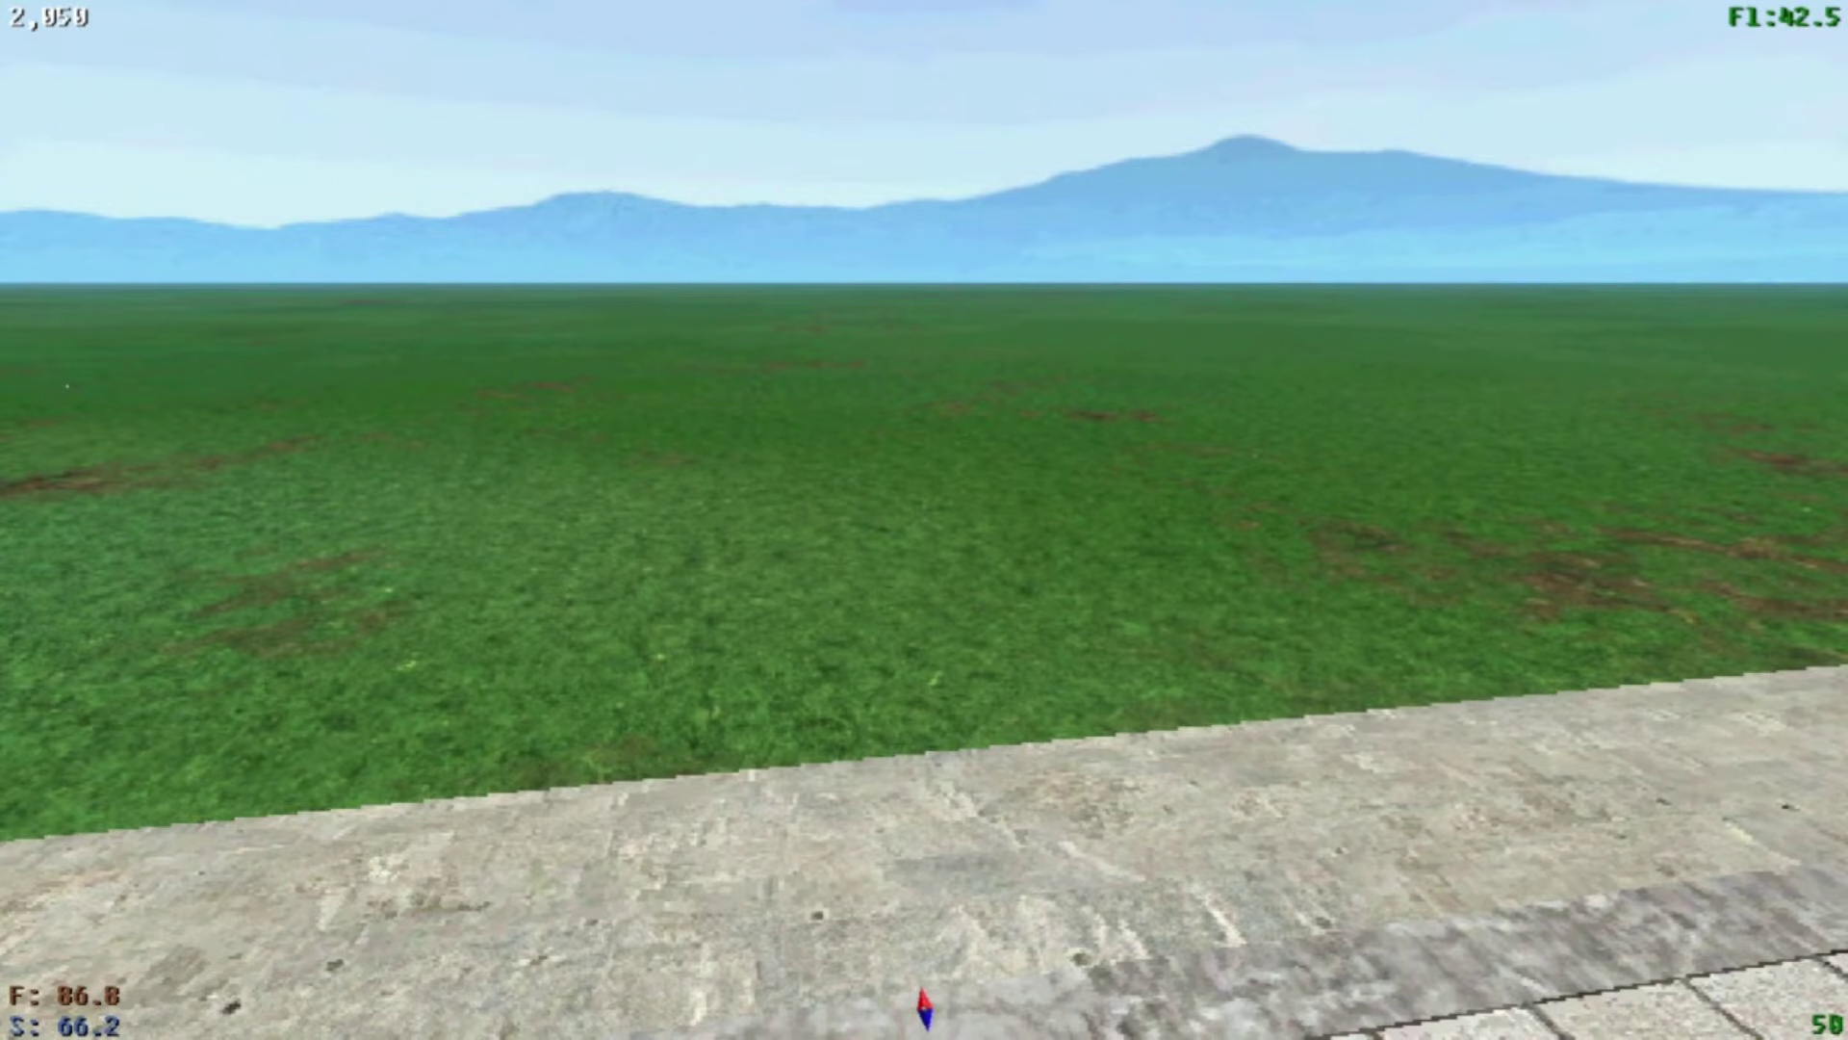
key("Left")
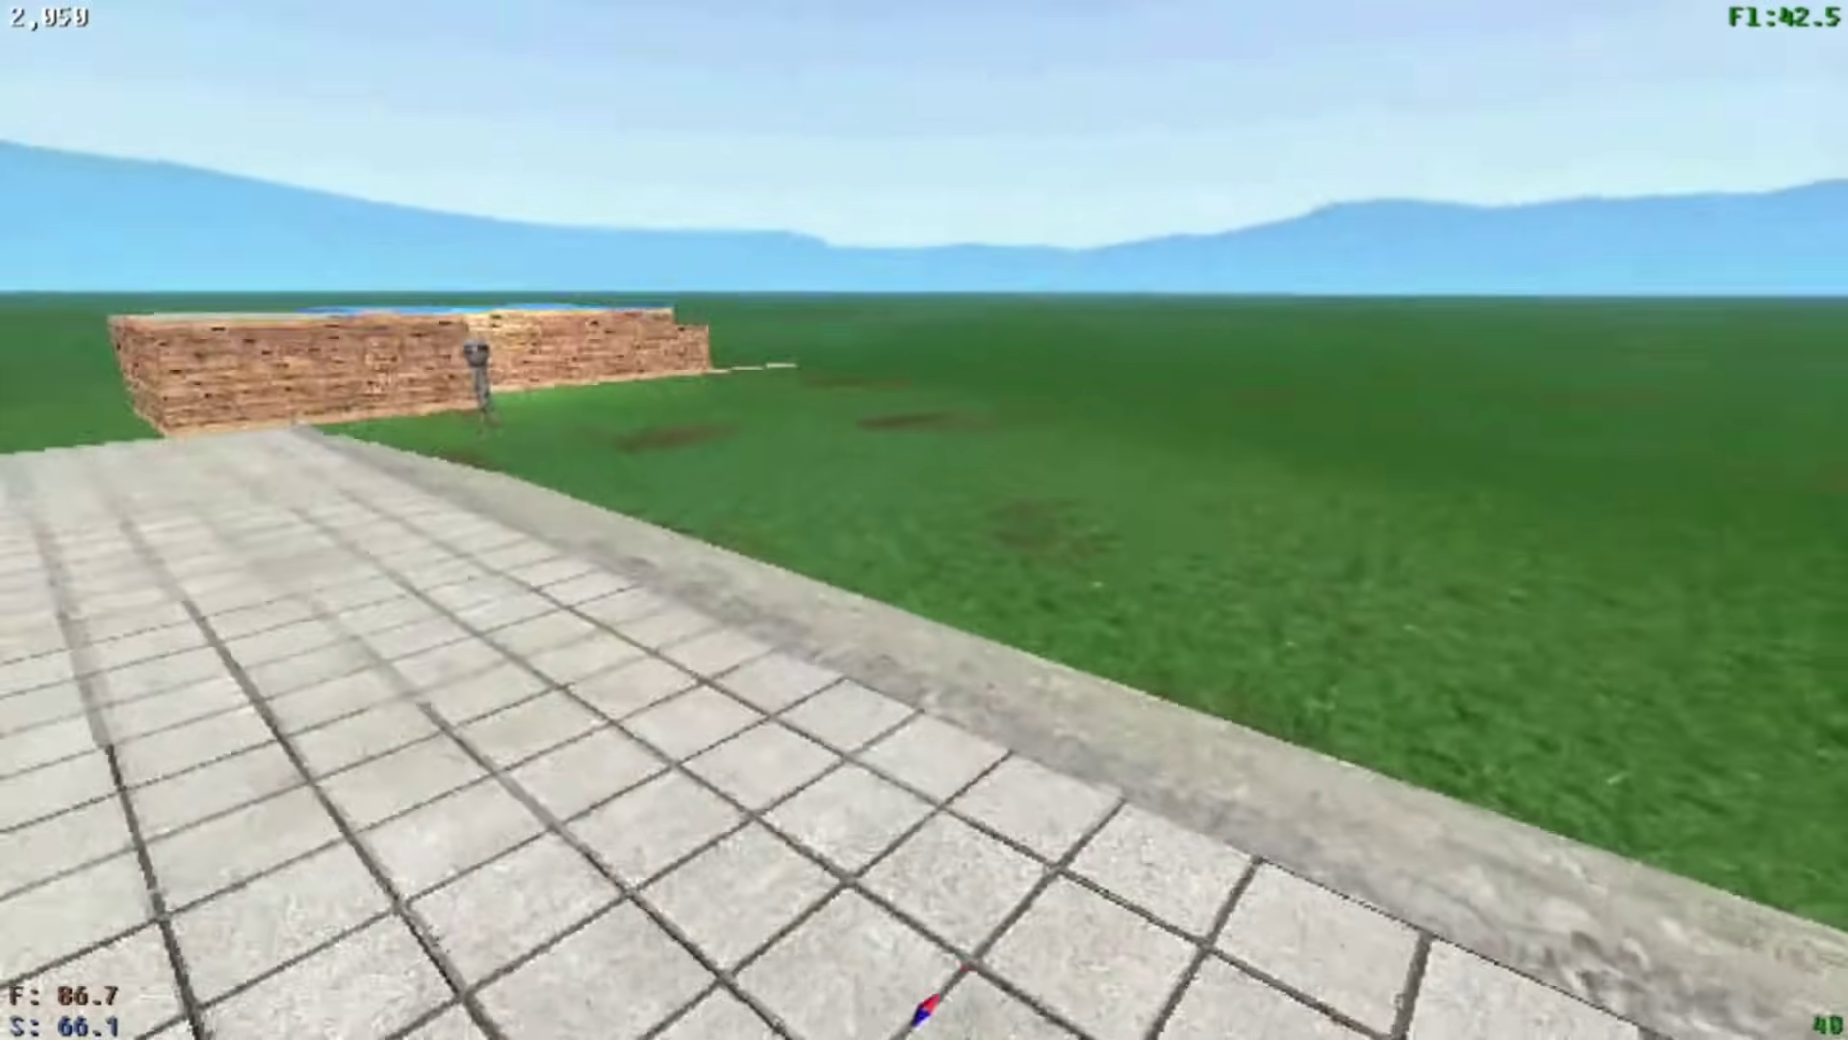
key("Left")
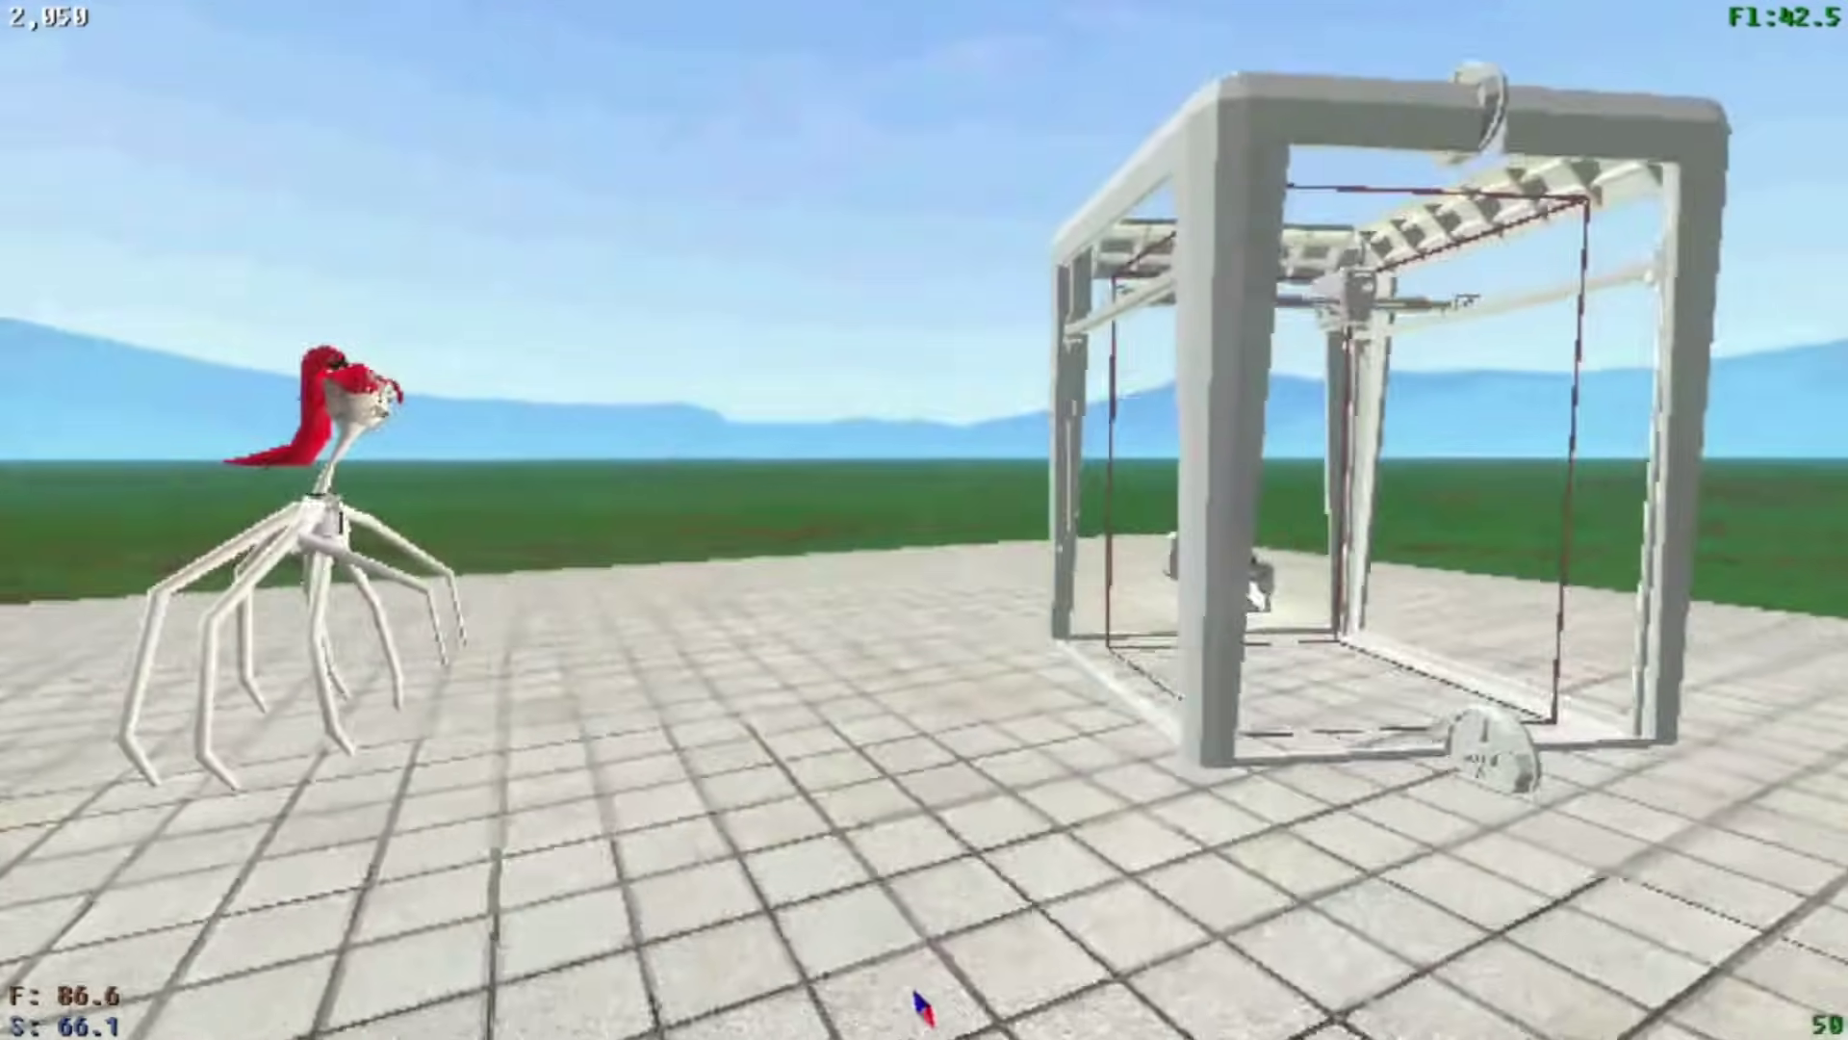
key("Up")
key("Left")
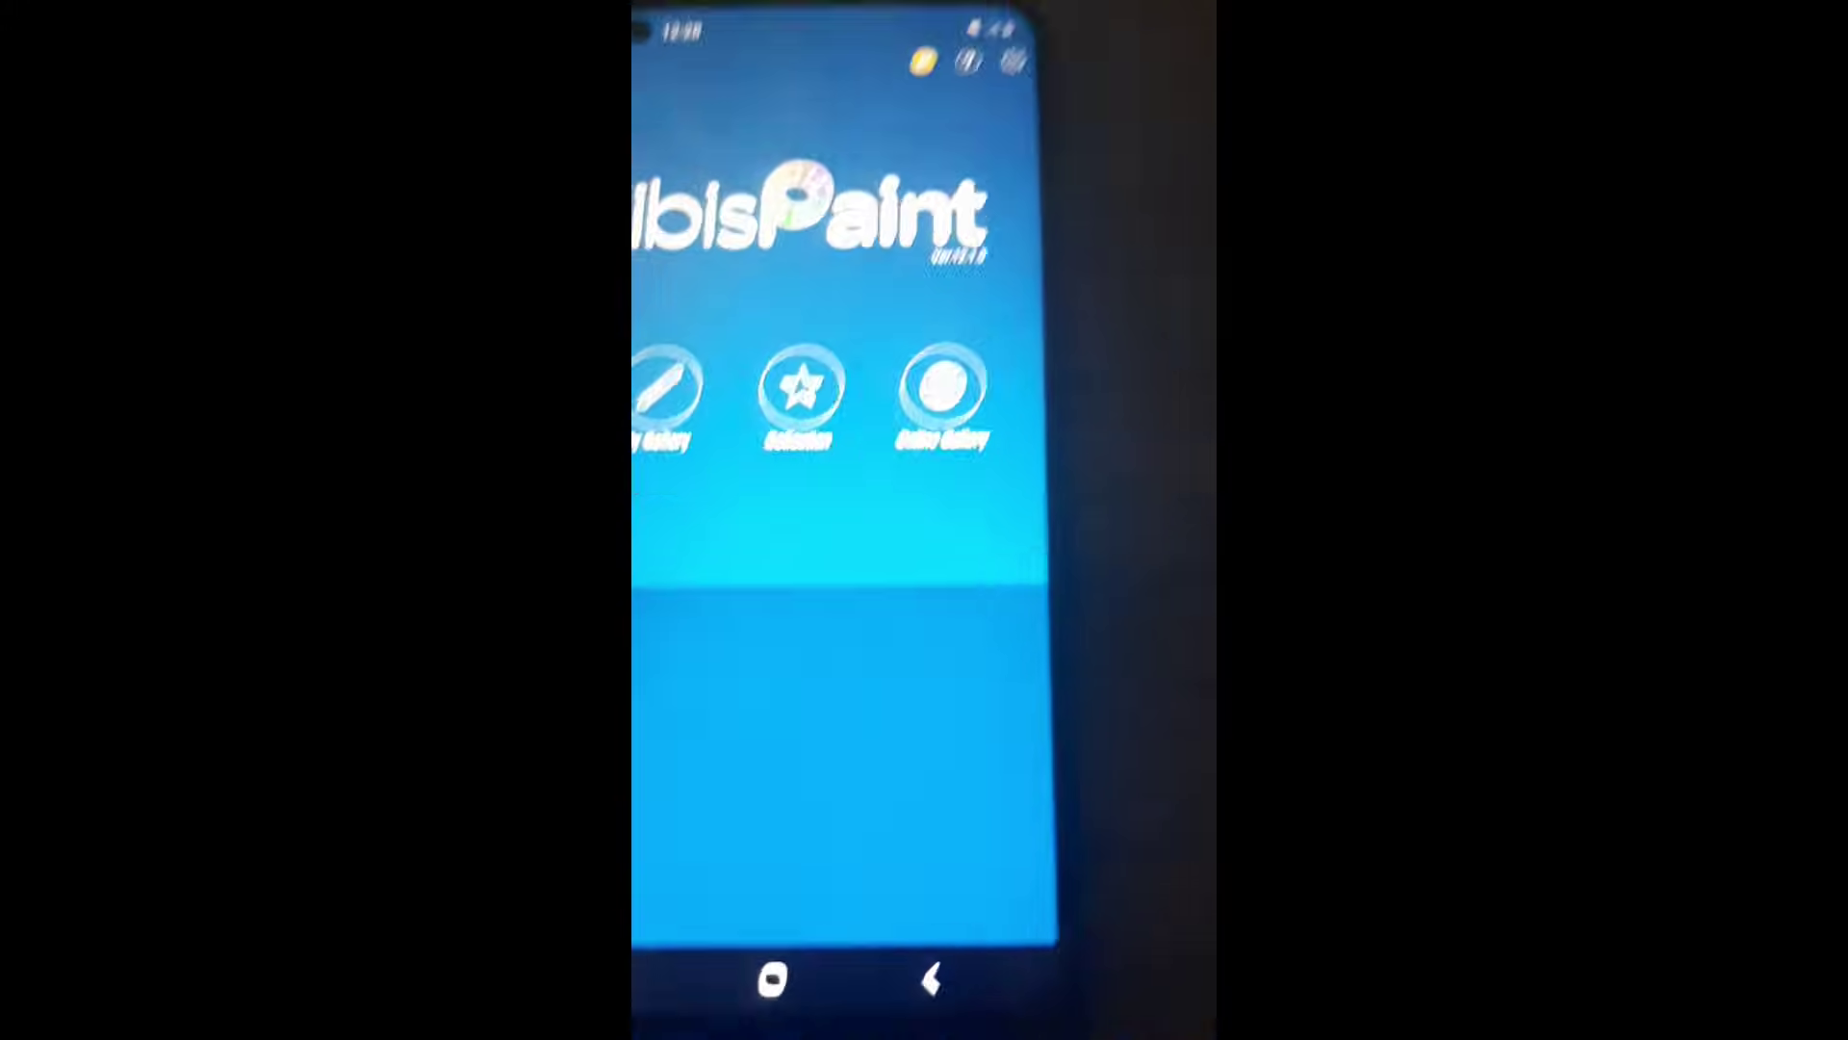
Switch to ibisPaint on the phone and create a new canvas by importing the dark picture of the Argem Spider.
left_click(788, 448)
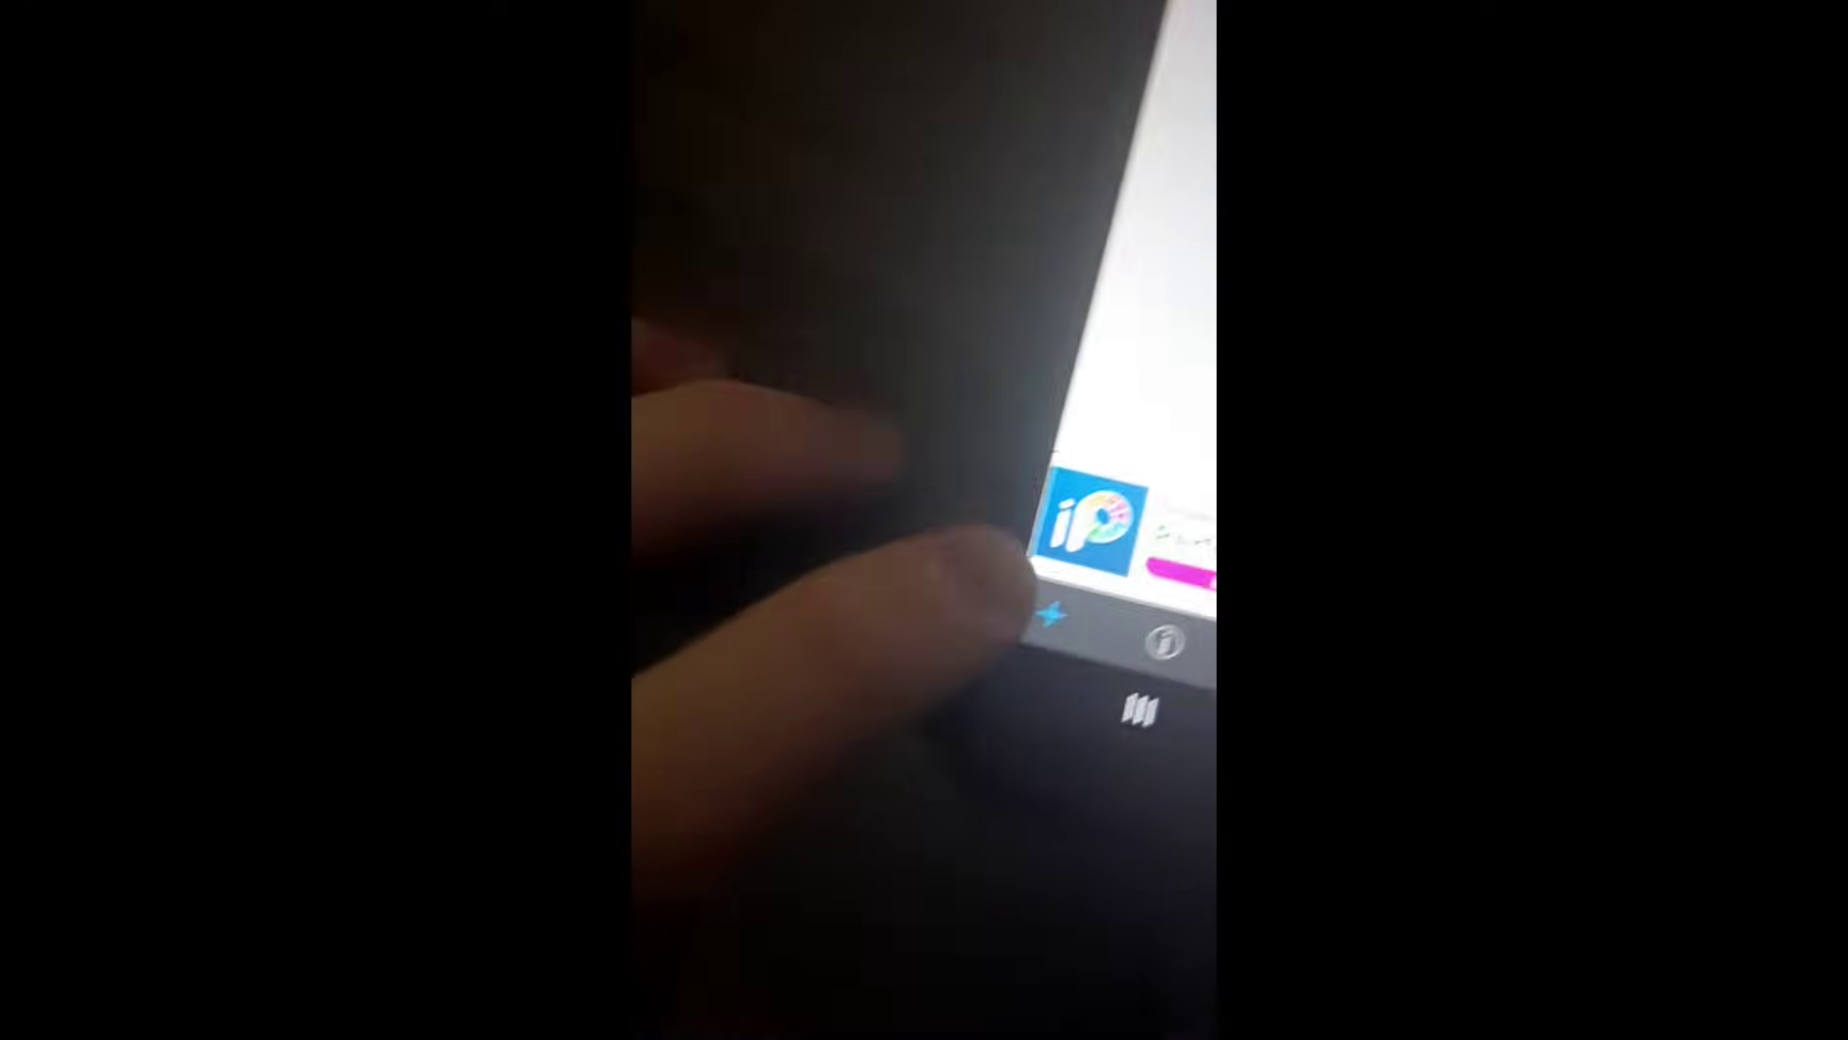
left_click(891, 674)
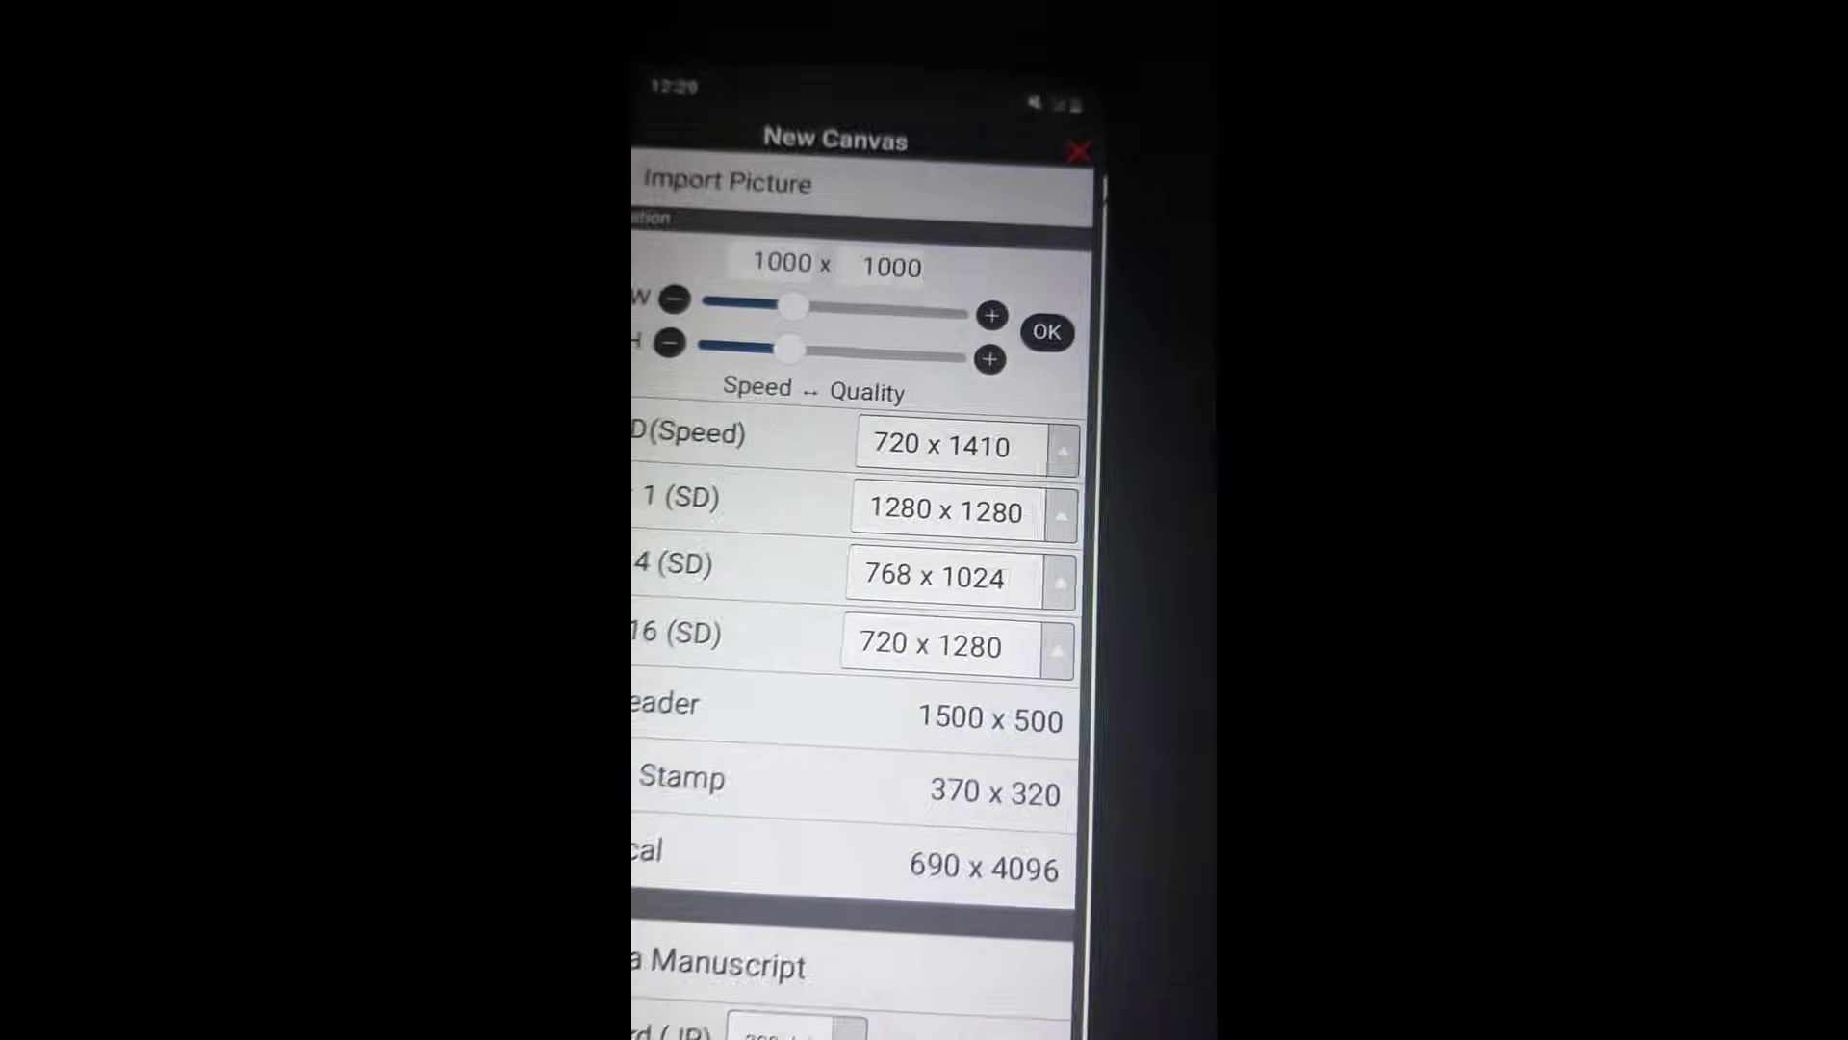
left_click(695, 220)
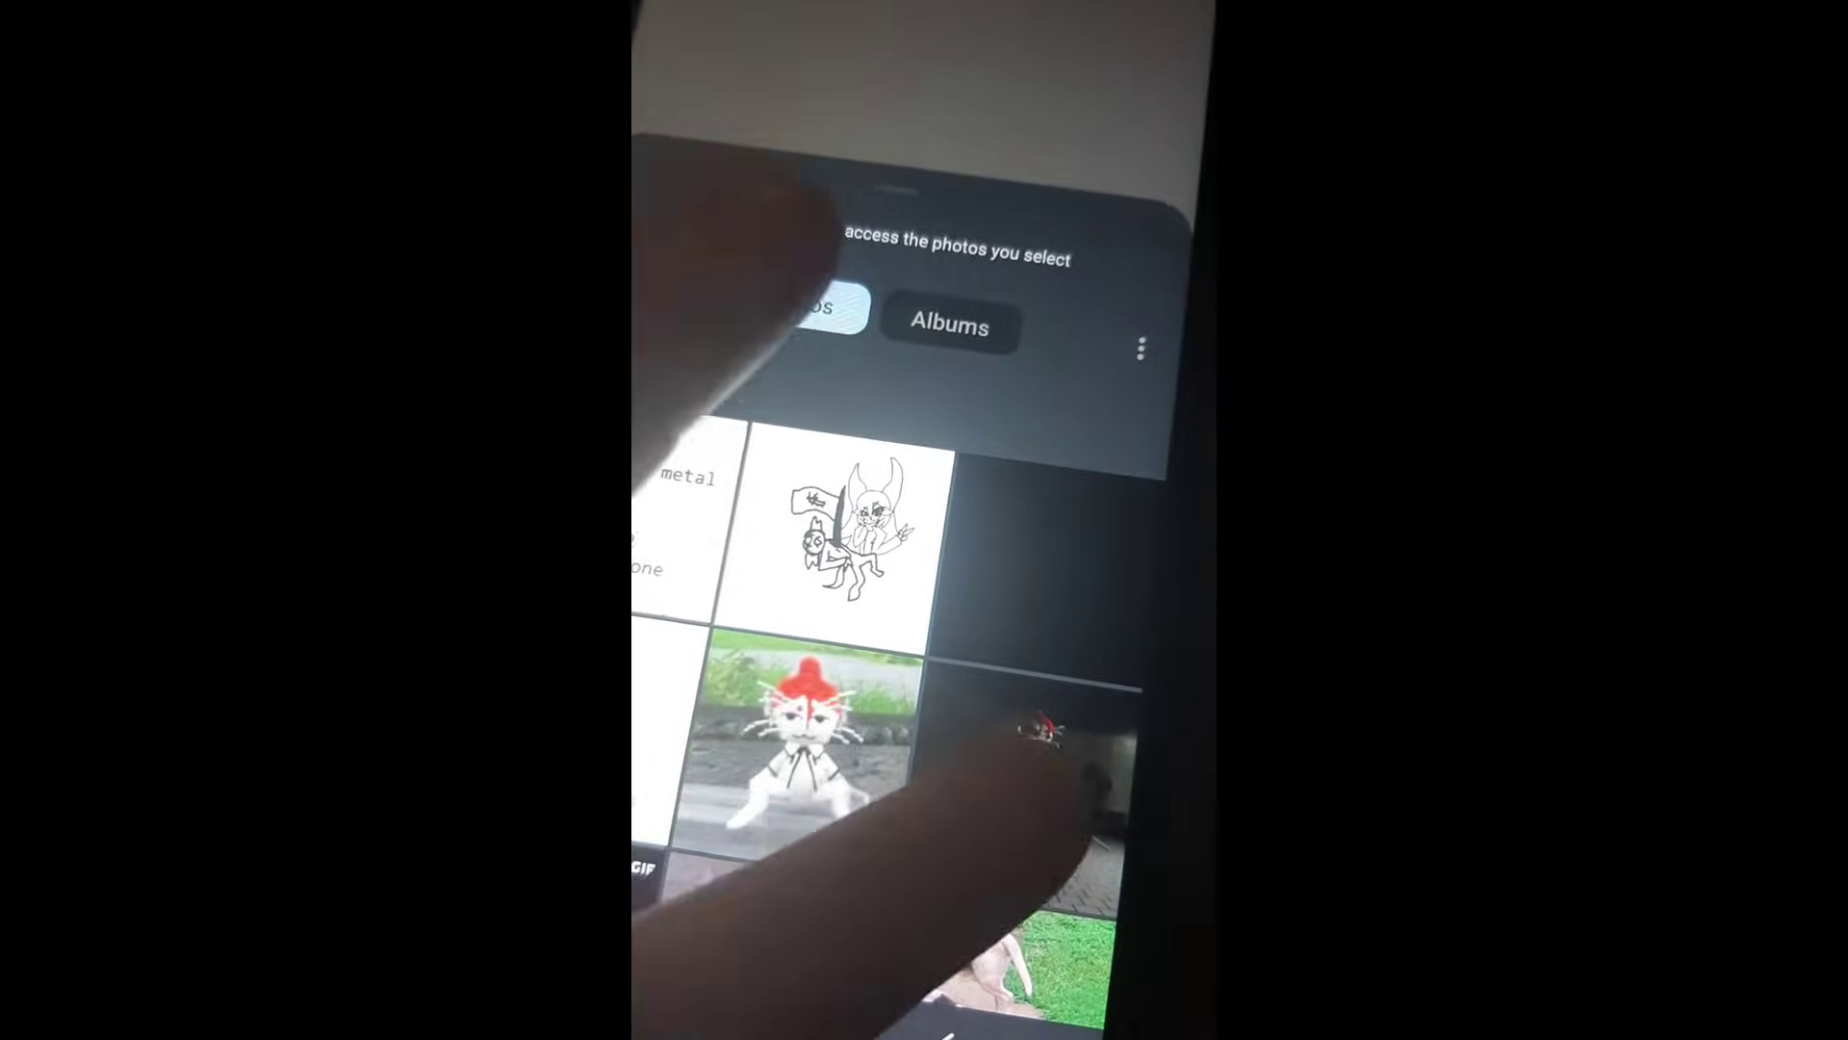
left_click(1021, 756)
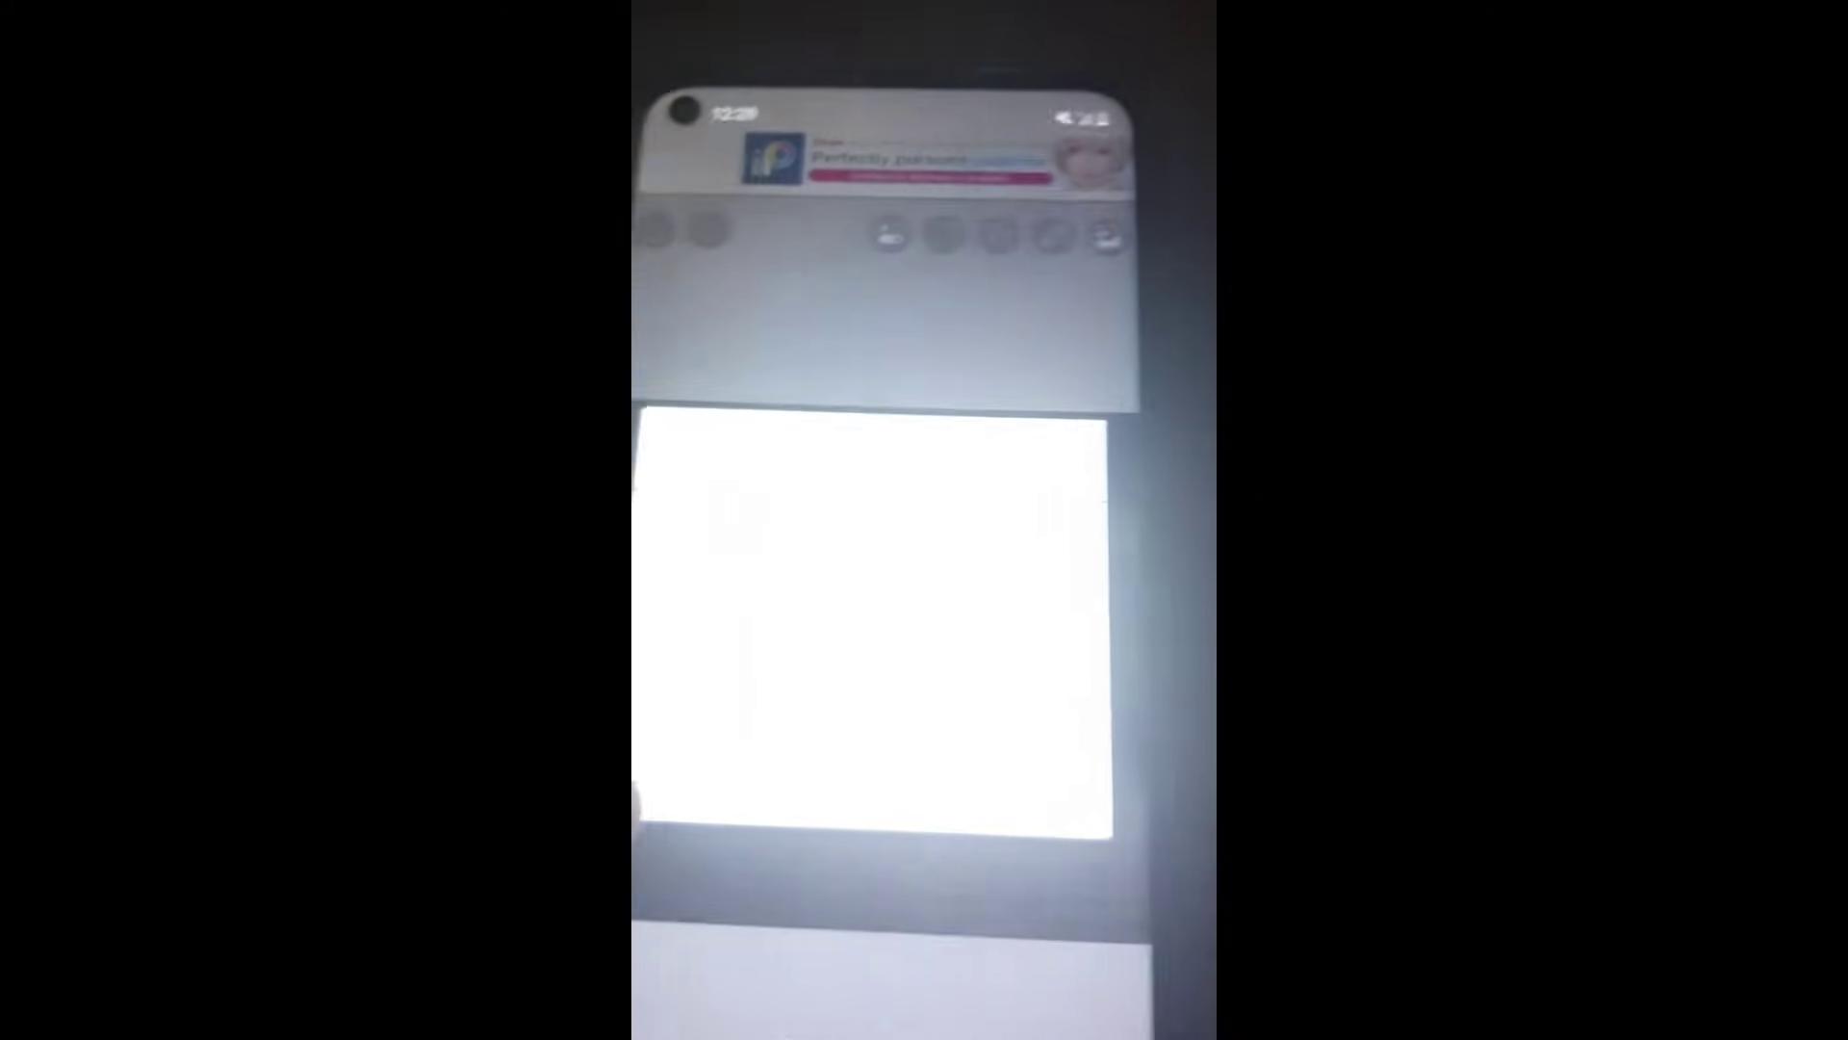
left_click(722, 799)
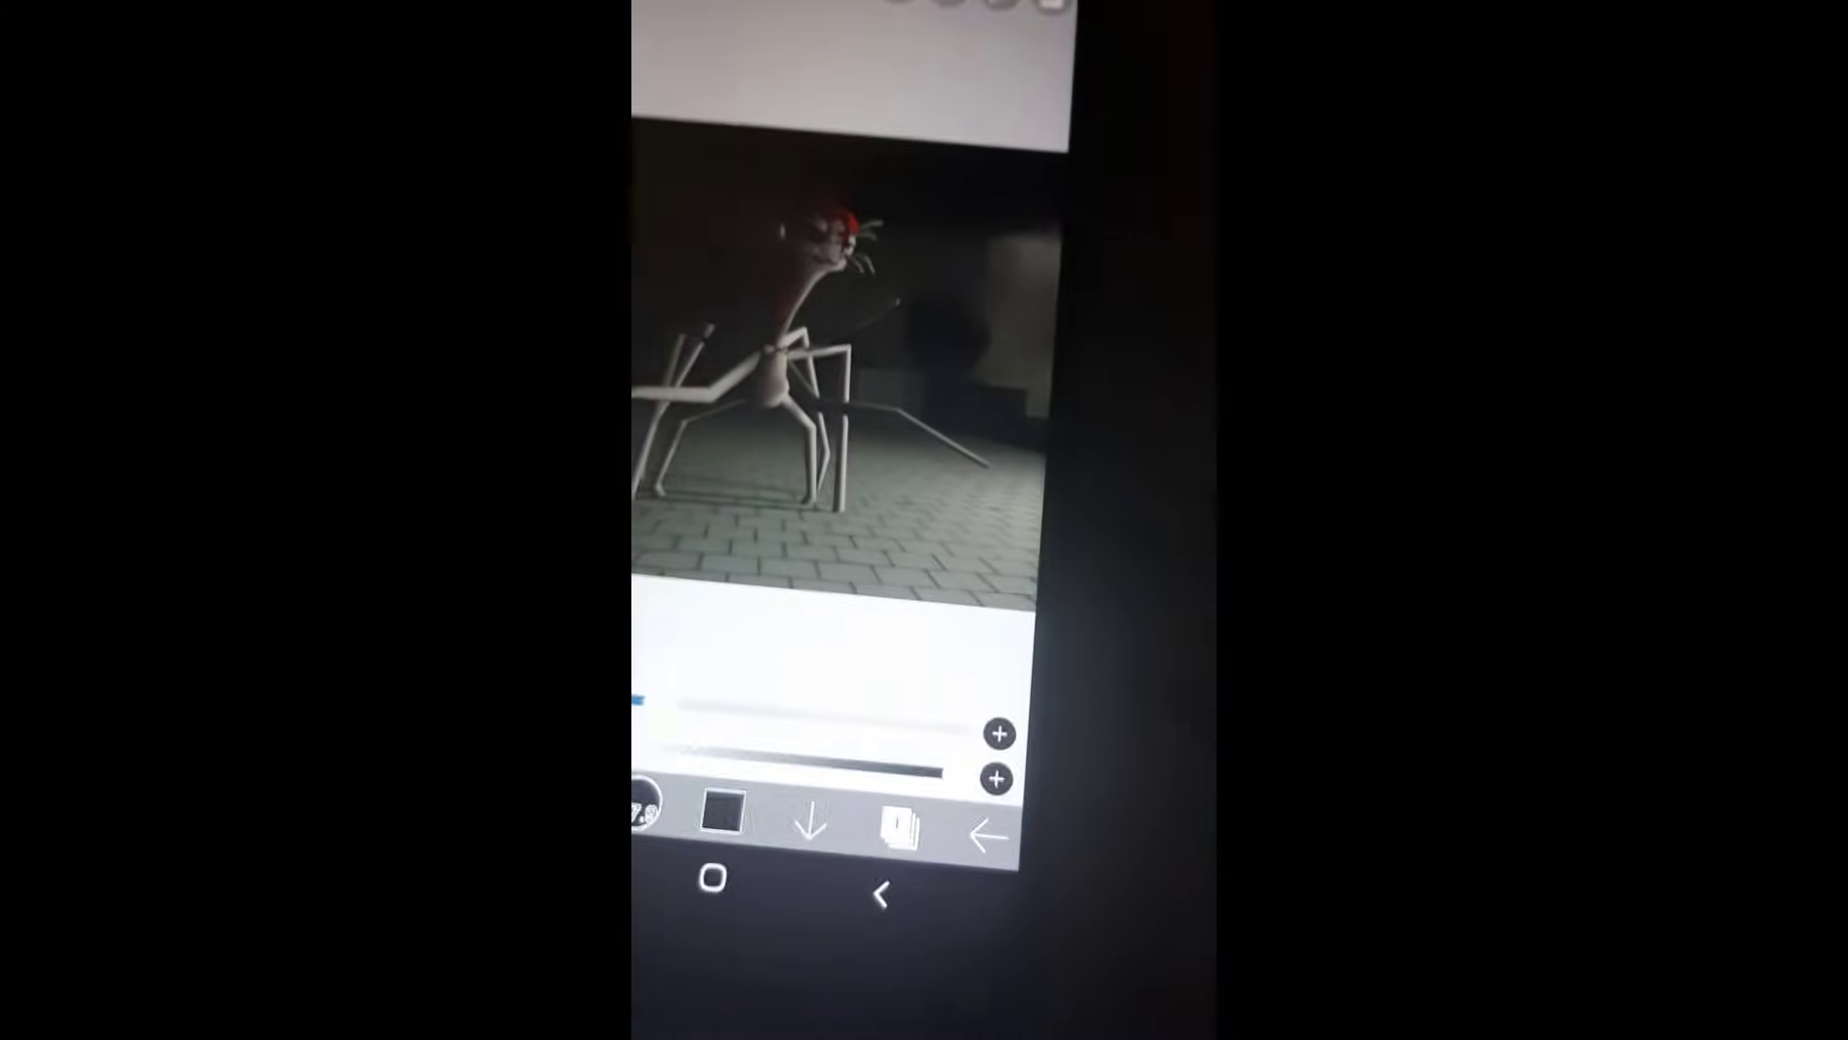
Save the imported spider picture from ibisPaint as a PNG image.
left_click(963, 862)
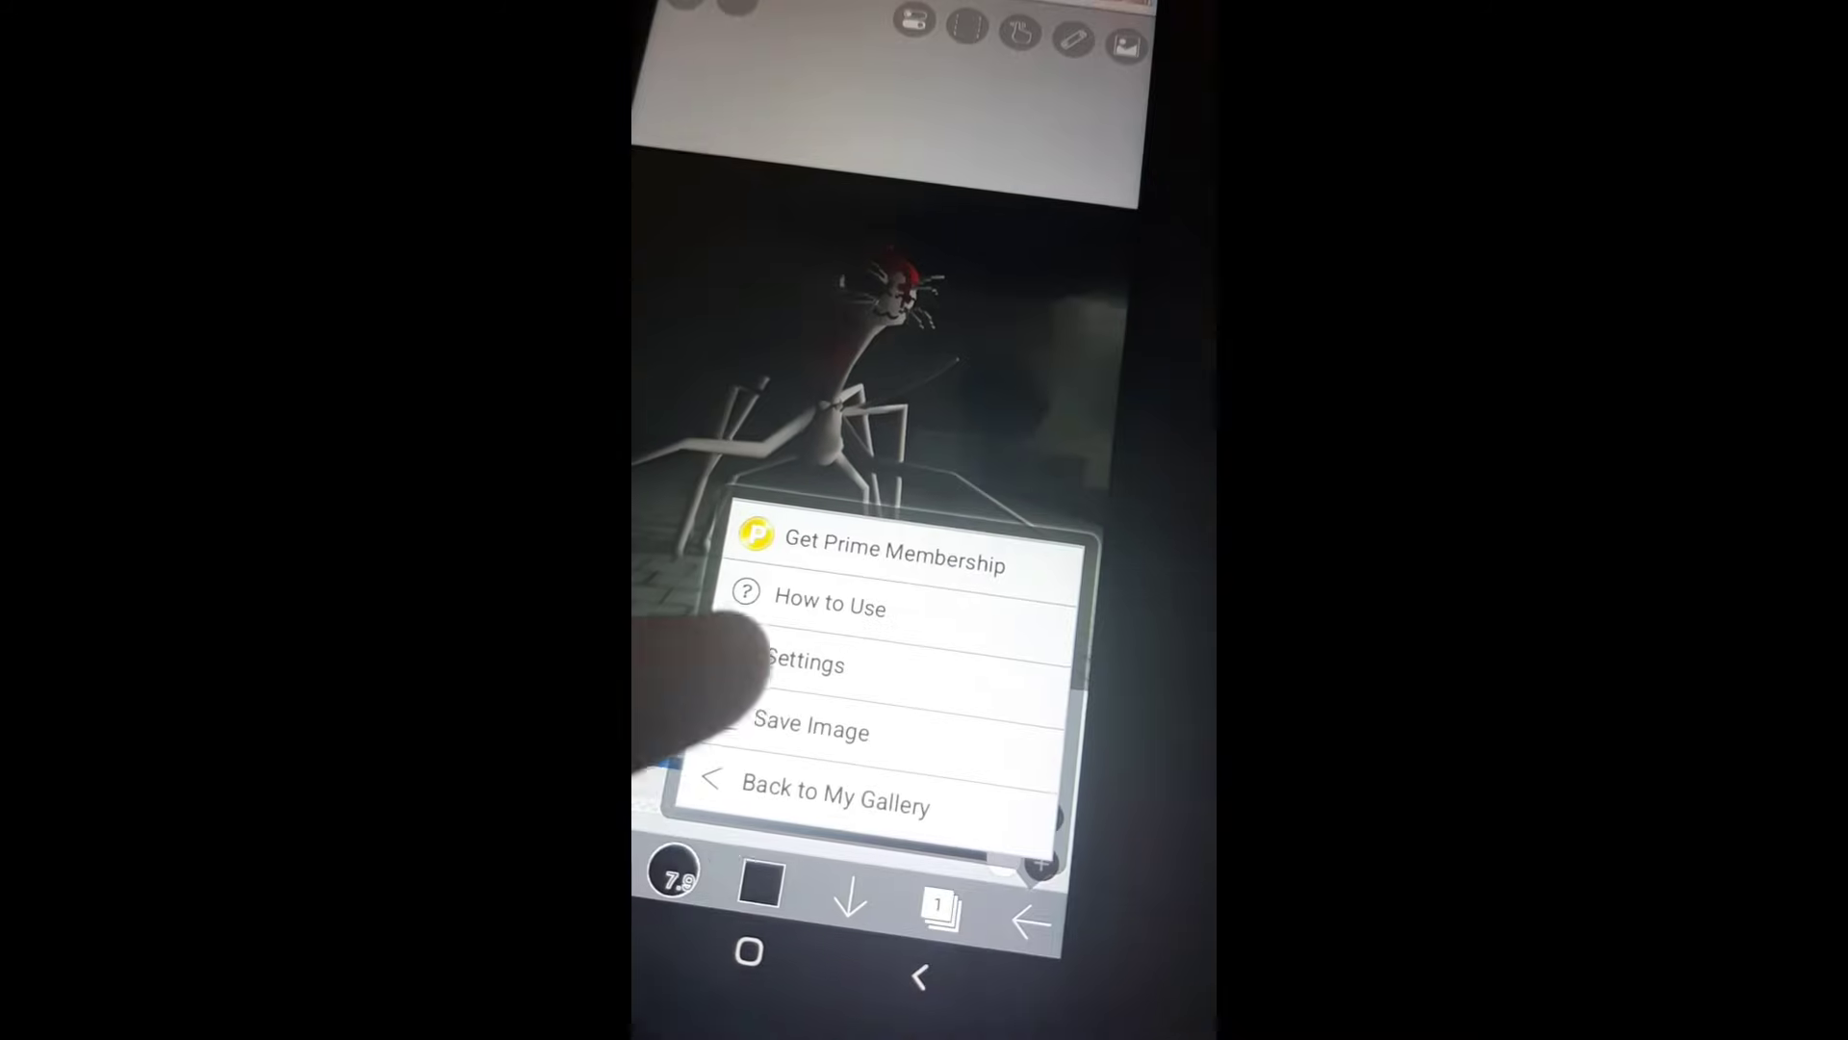
left_click(819, 722)
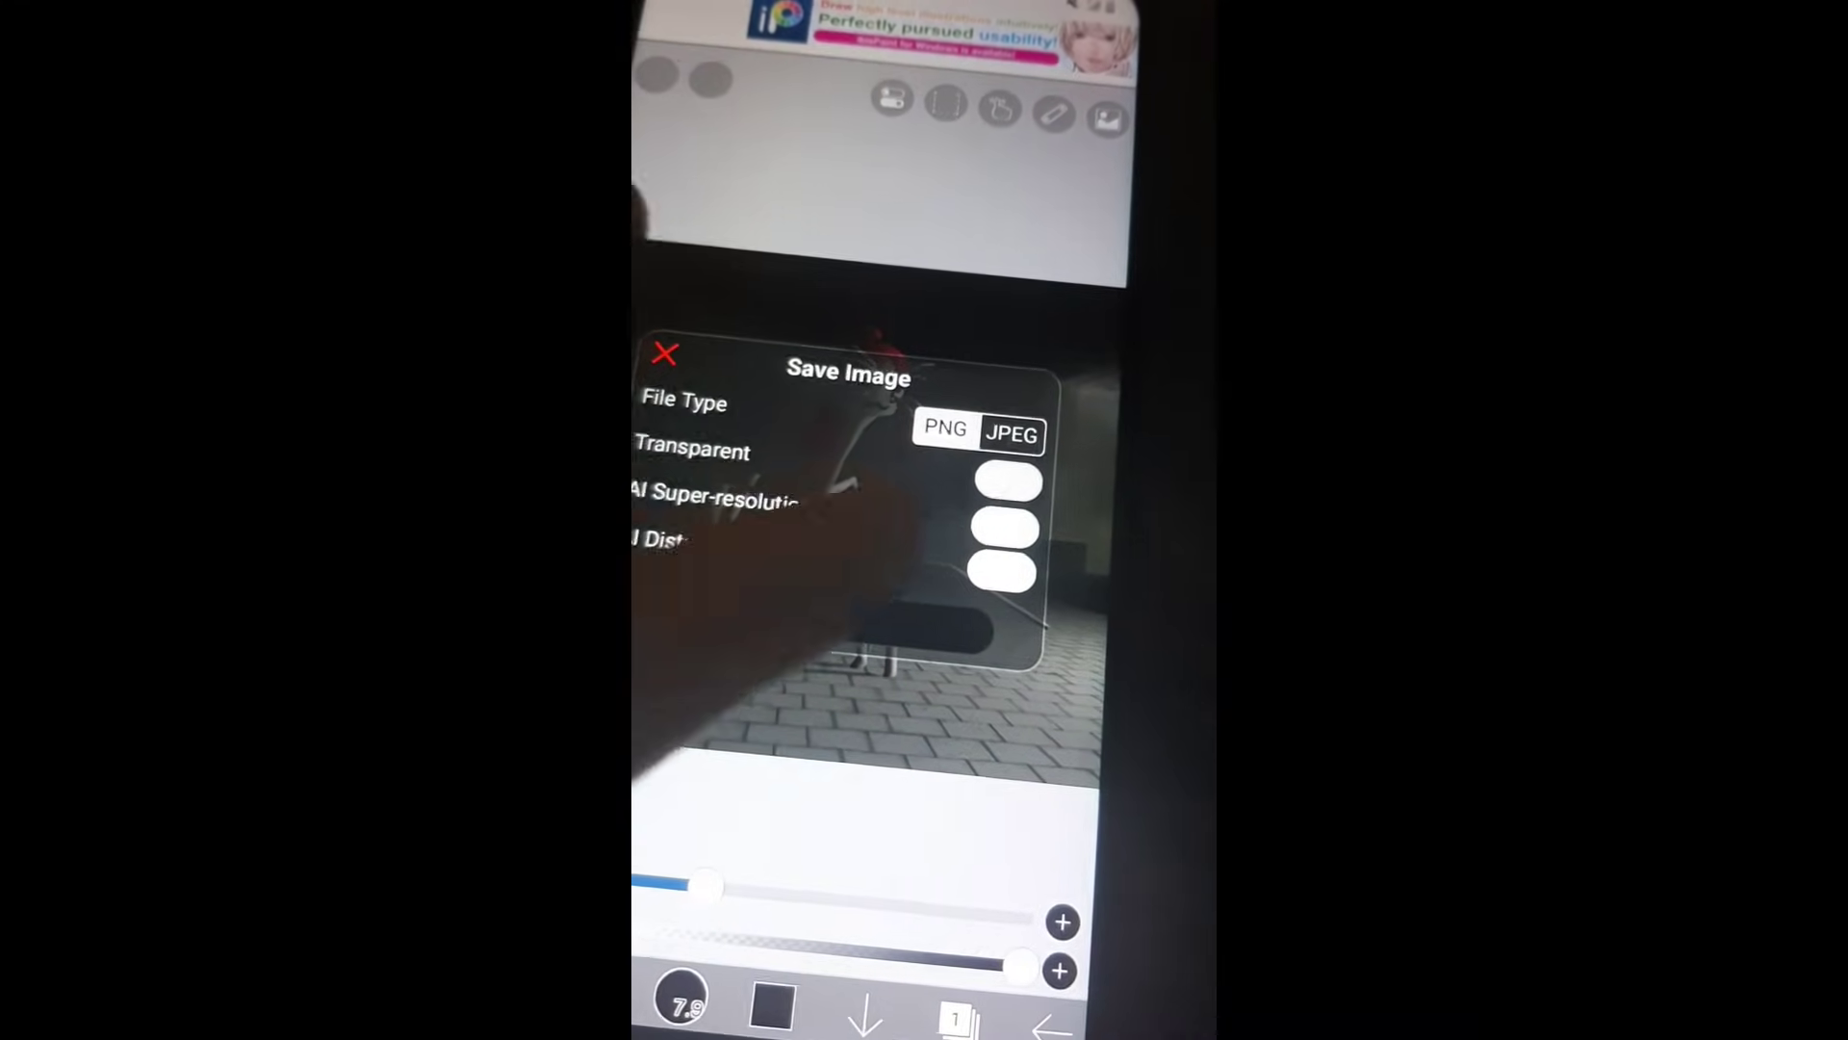
left_click(847, 624)
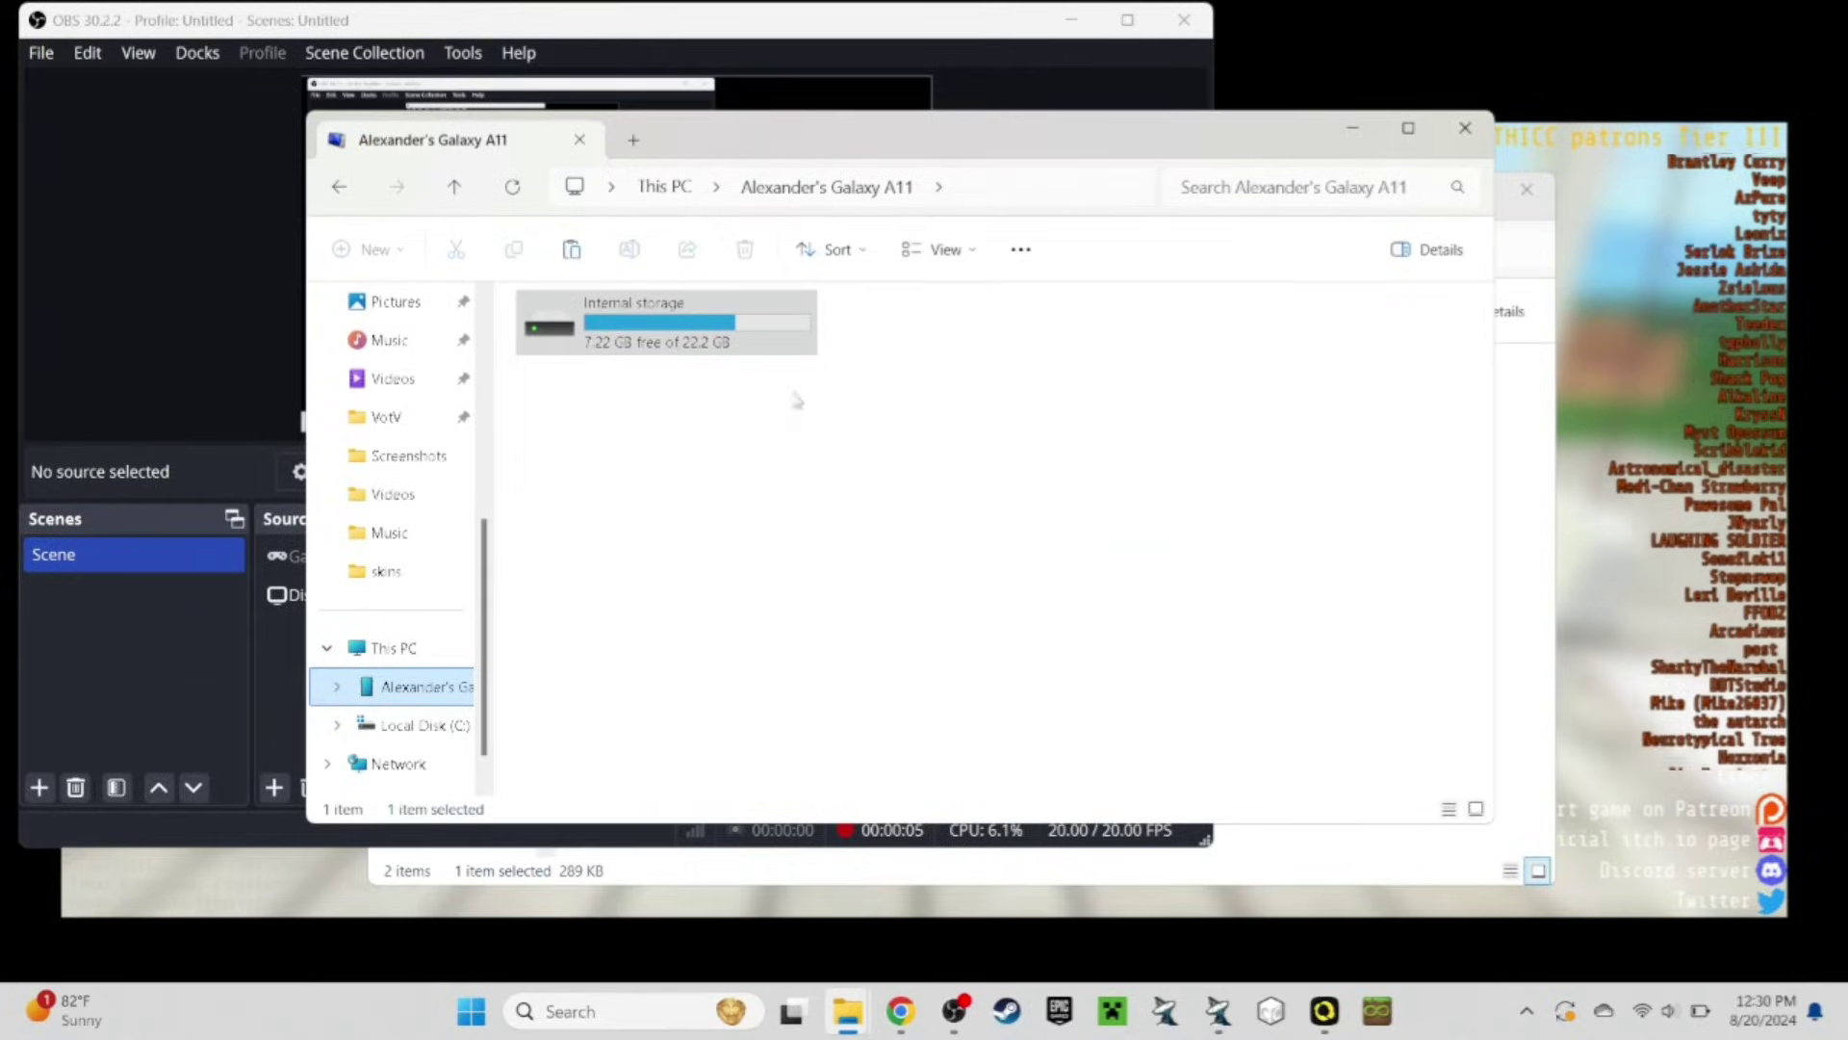
In File Explorer, find Untitled7_20240820122942.png in the Pictures folder of the connected Galaxy A11's internal storage, preview it, and close the preview.
double_click(788, 349)
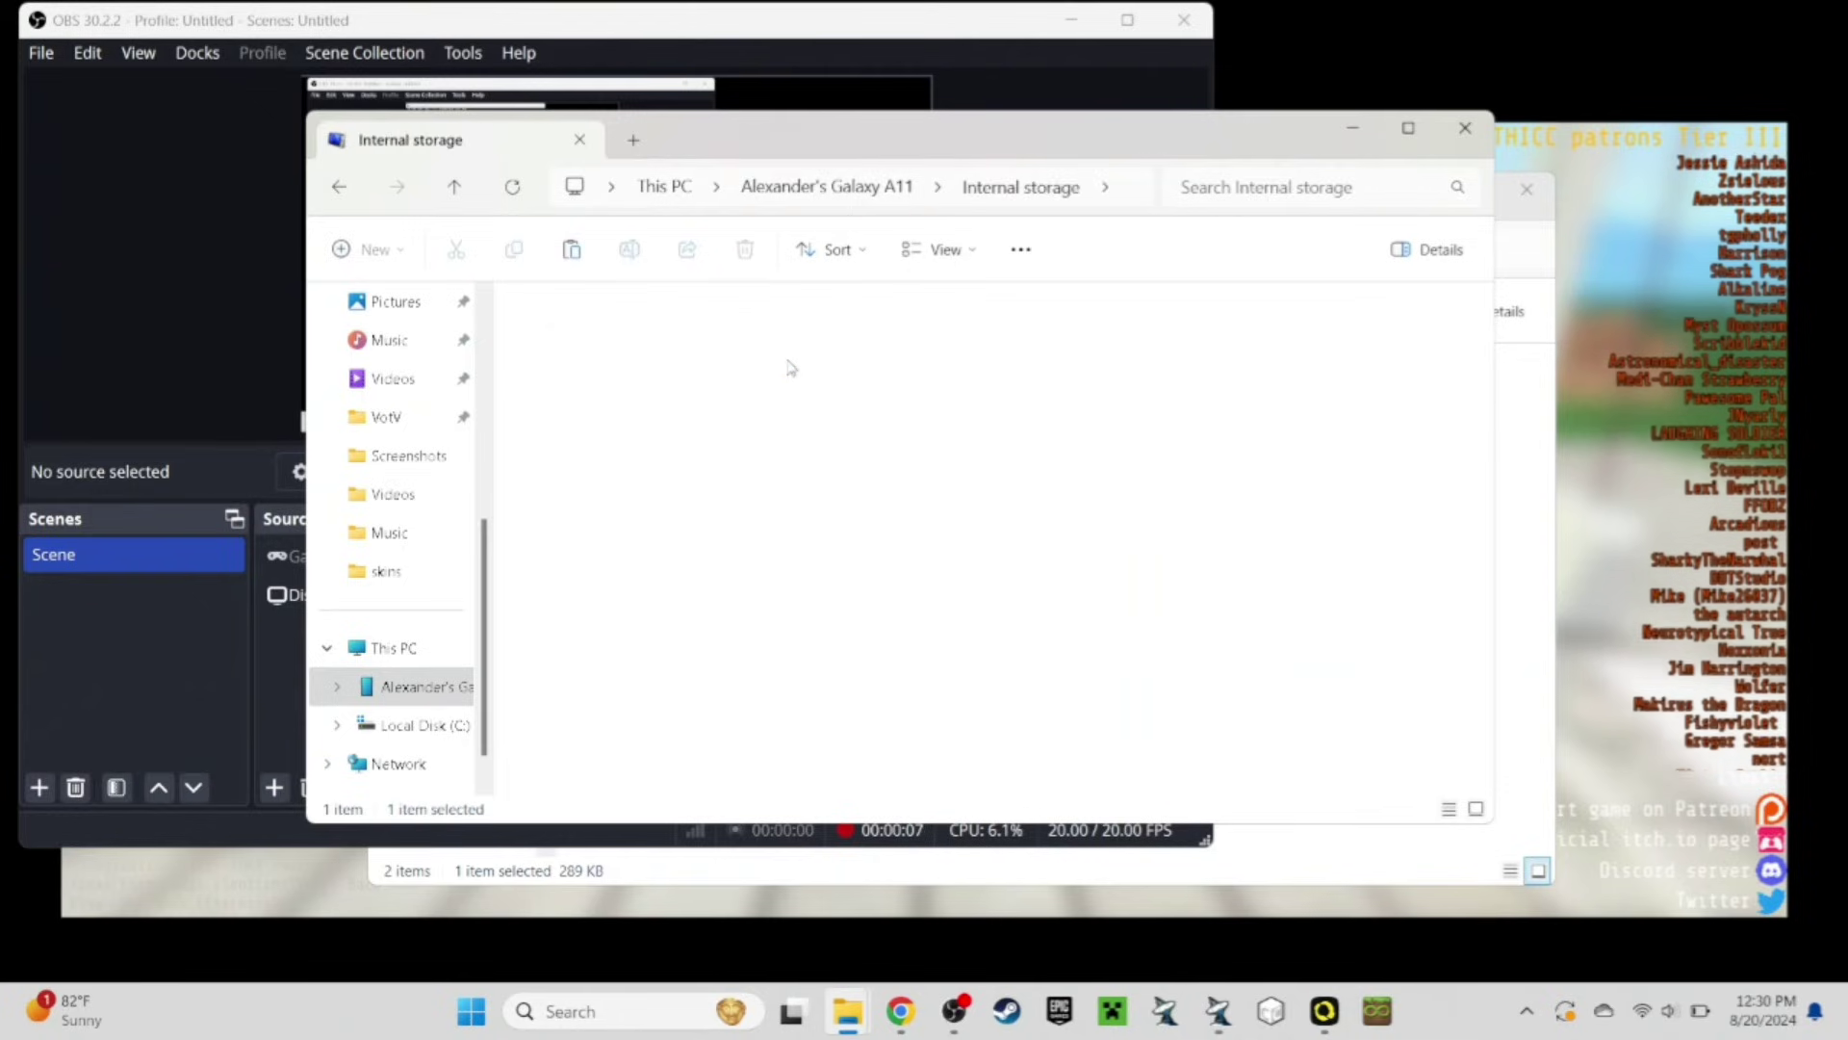
double_click(960, 591)
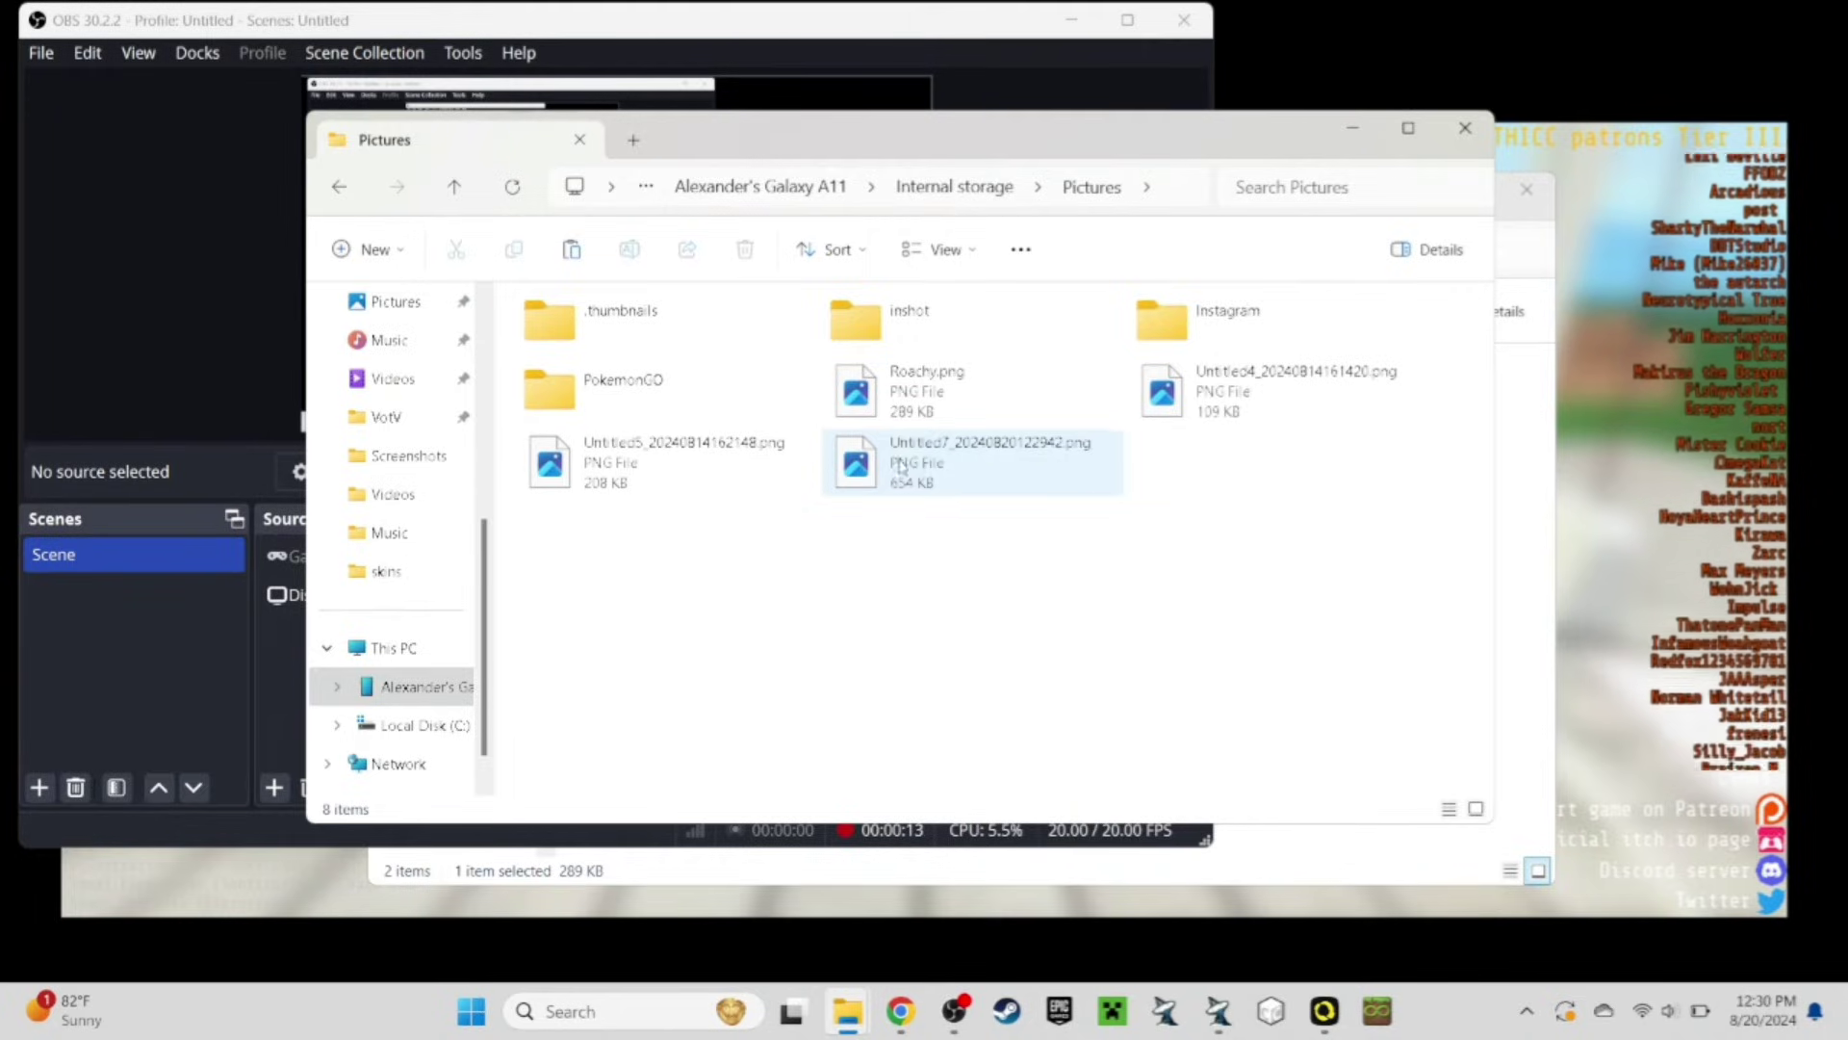
left_click(987, 462)
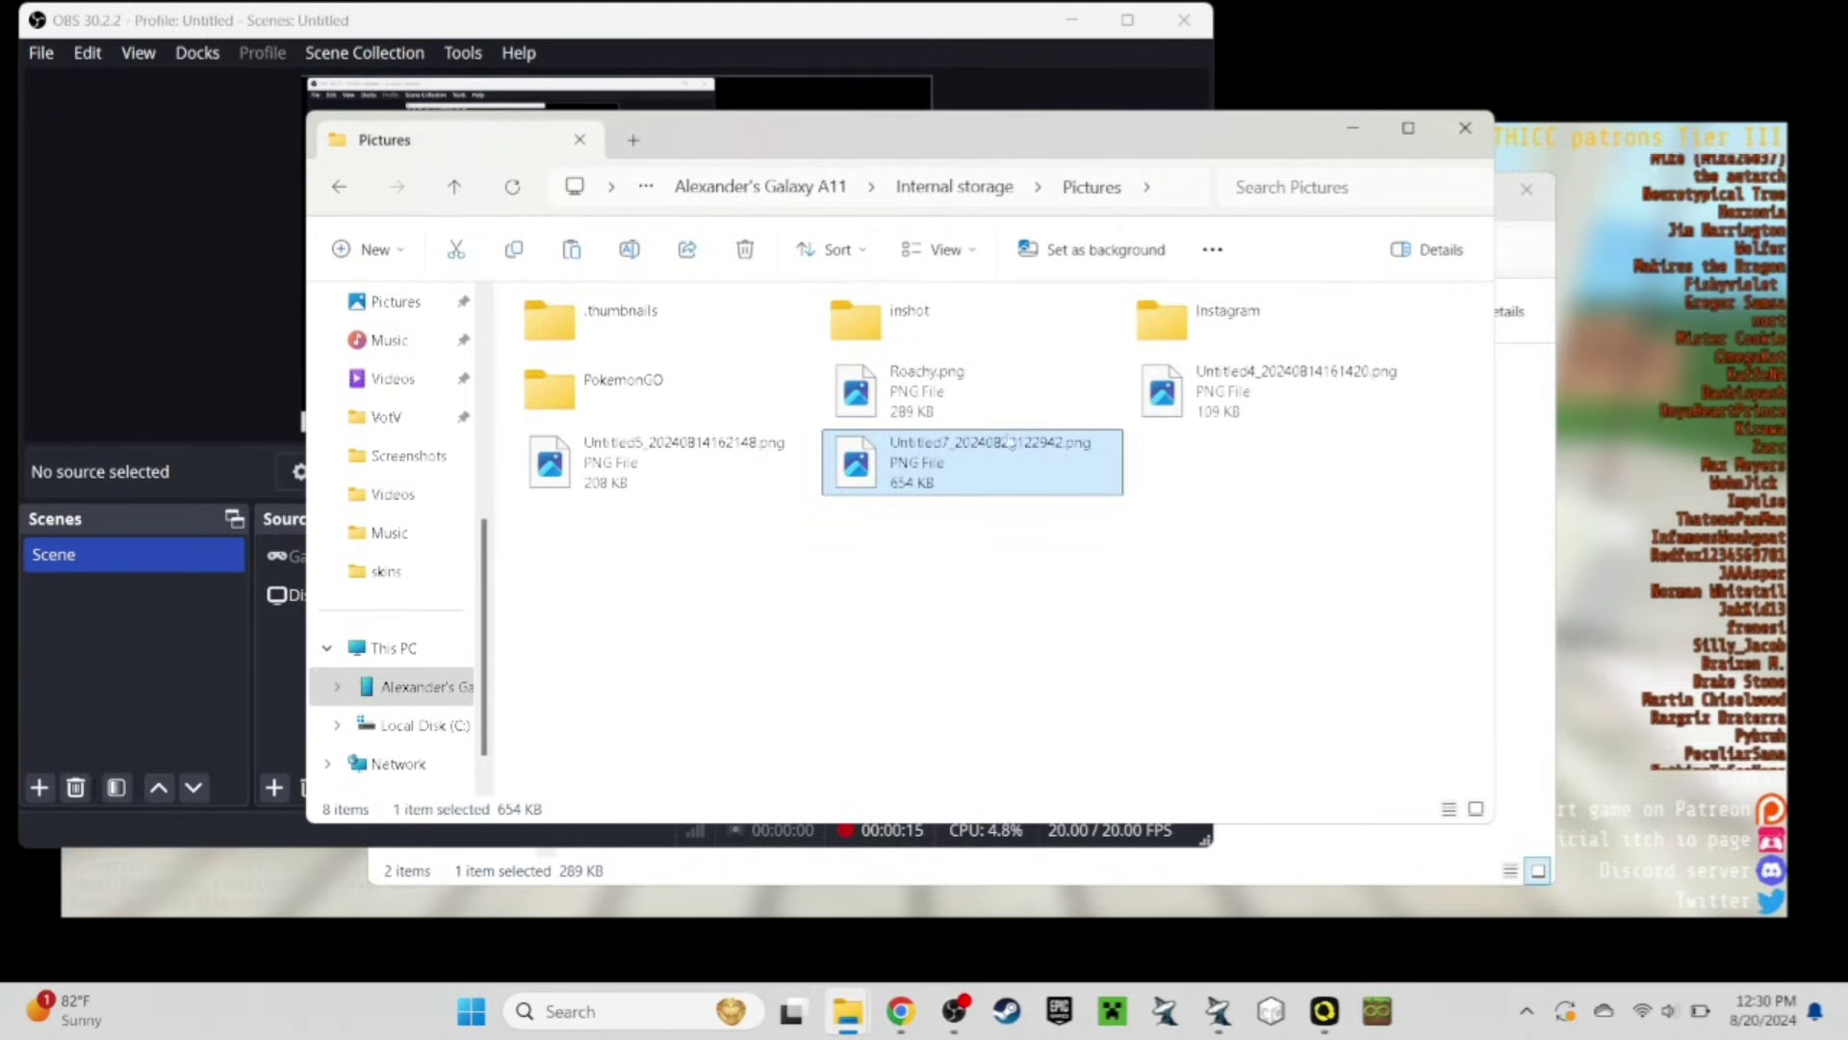
double_click(1007, 442)
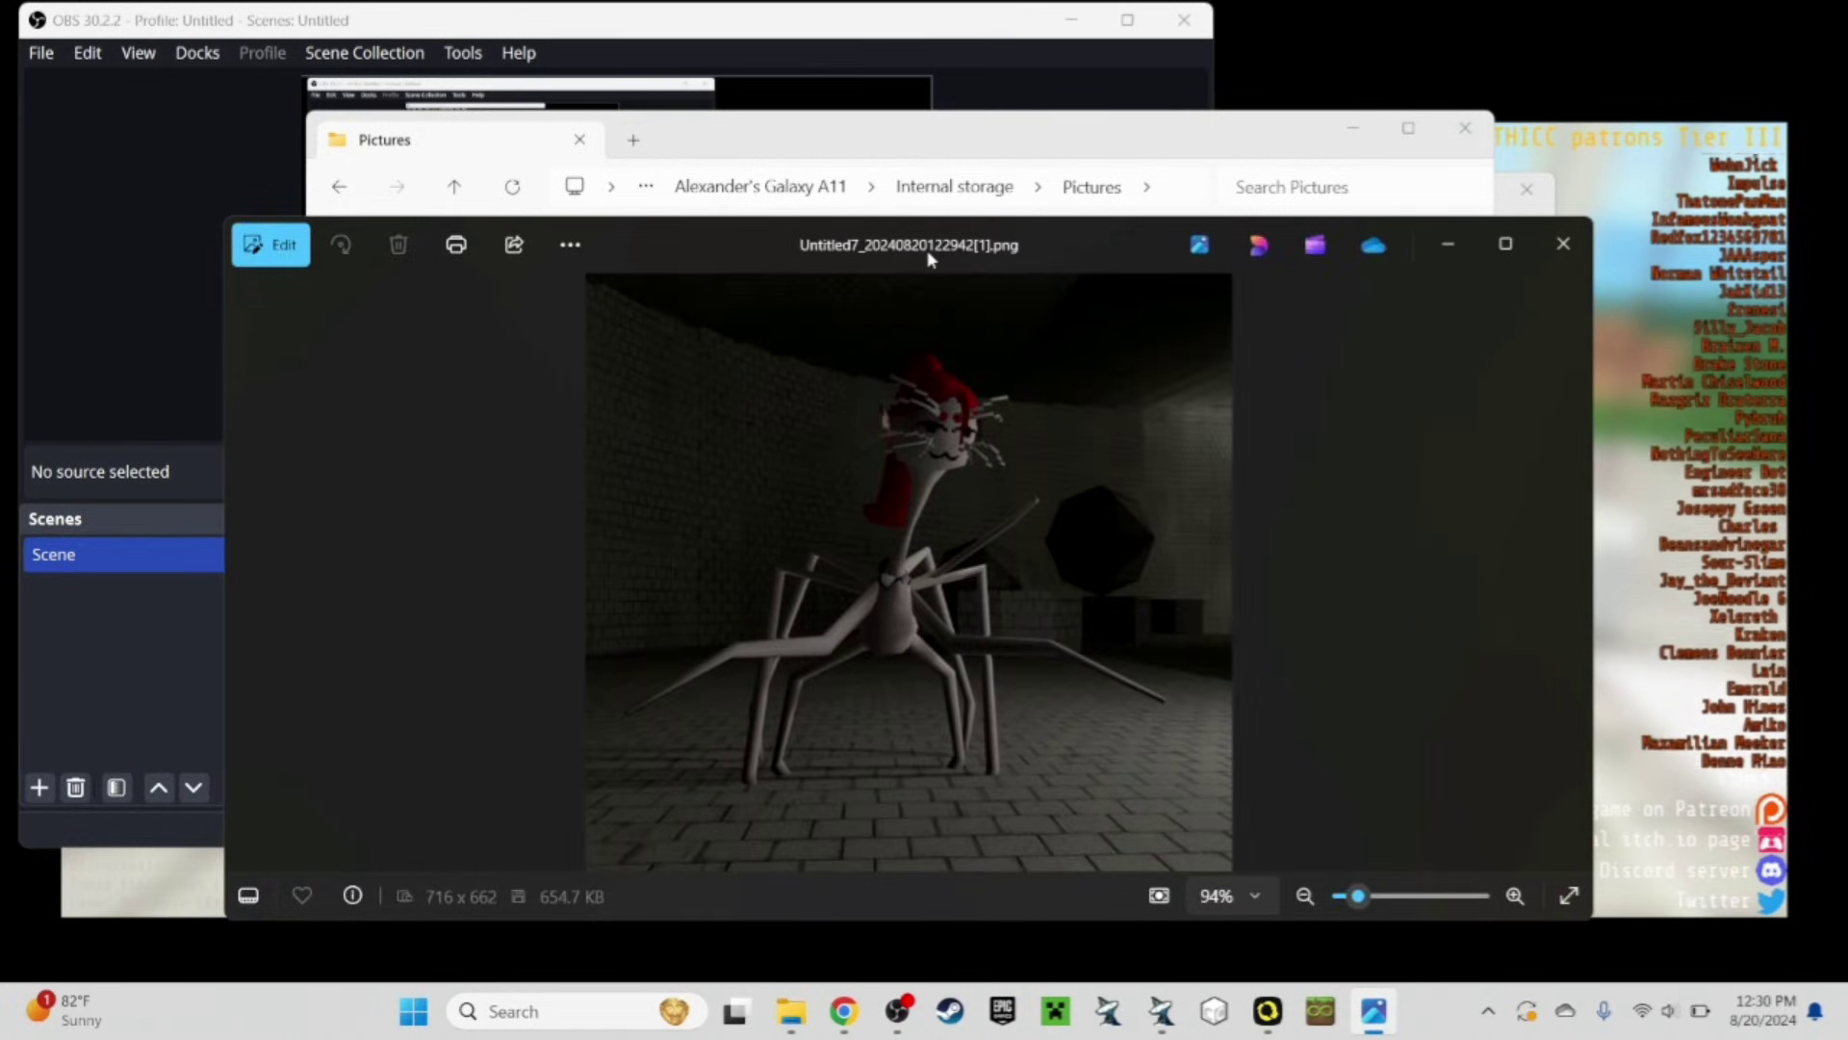
left_click(1569, 250)
Move Untitled7_20240820122942.png from the phone's Pictures folder into the s subfolder of paintings in the VotV Assets.
left_click(456, 251)
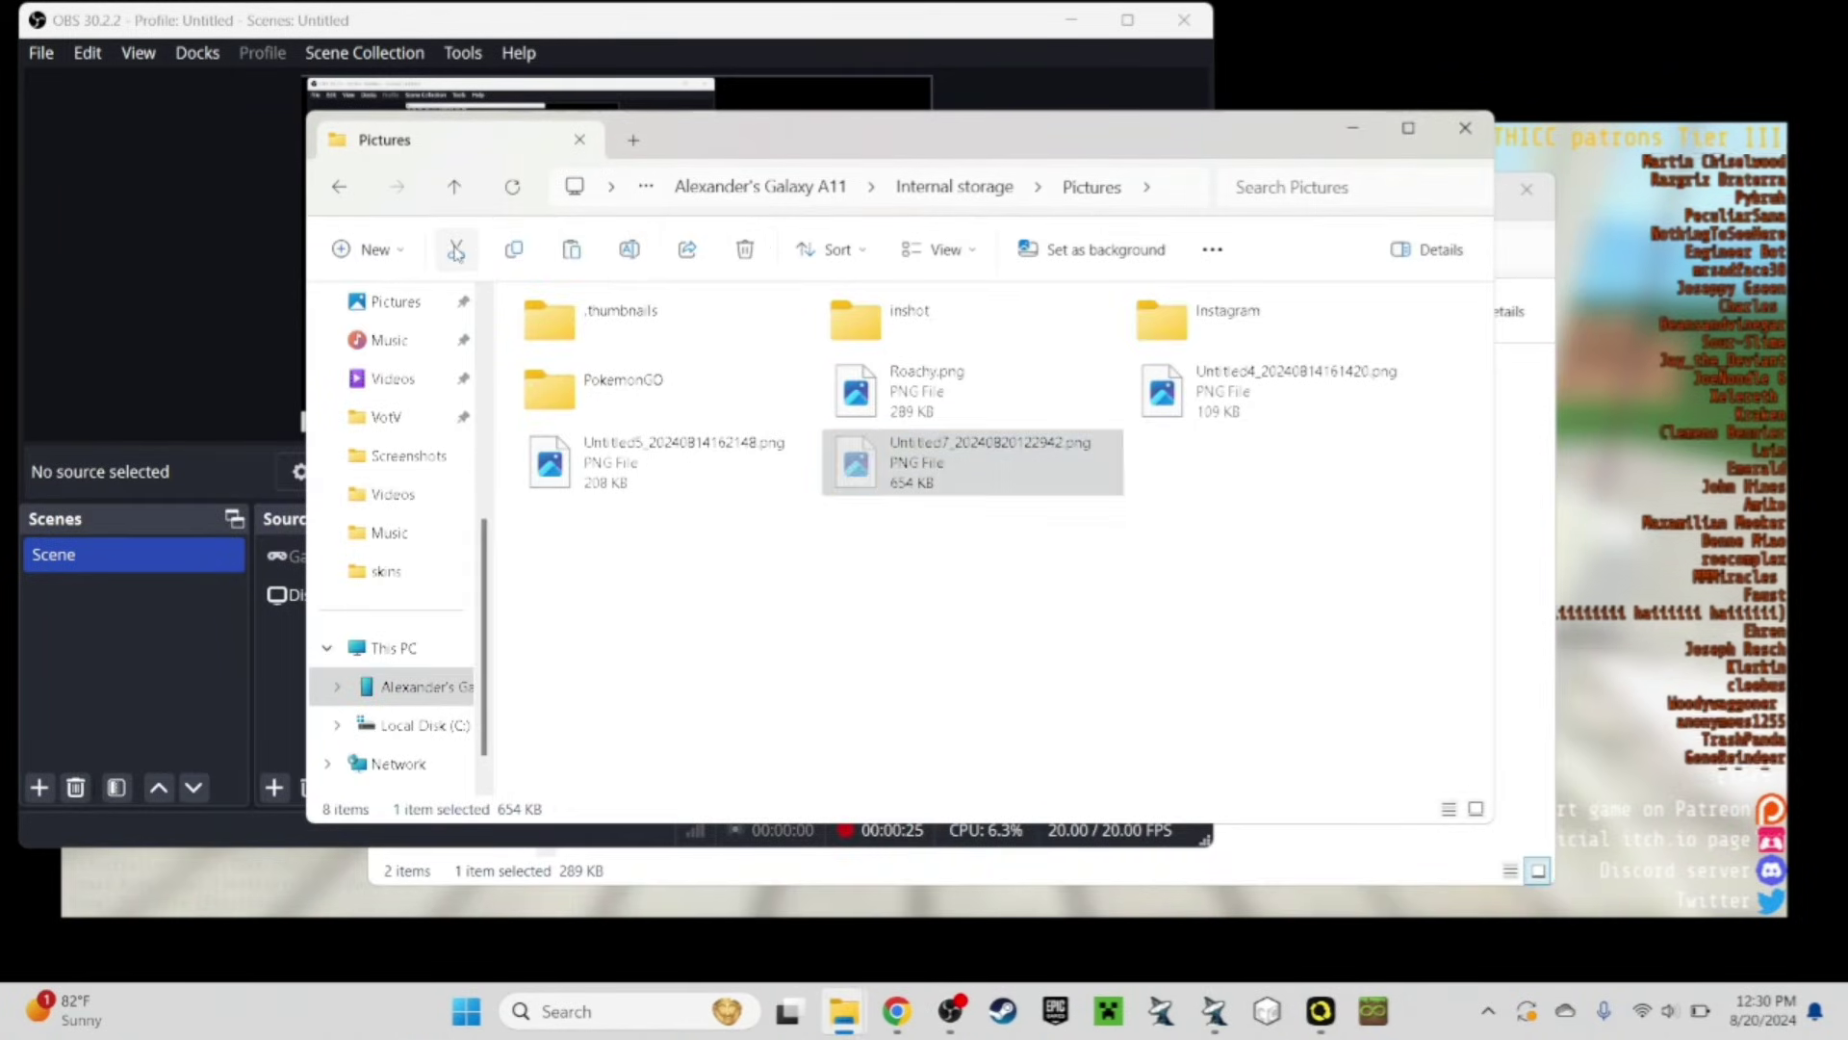
left_click(385, 417)
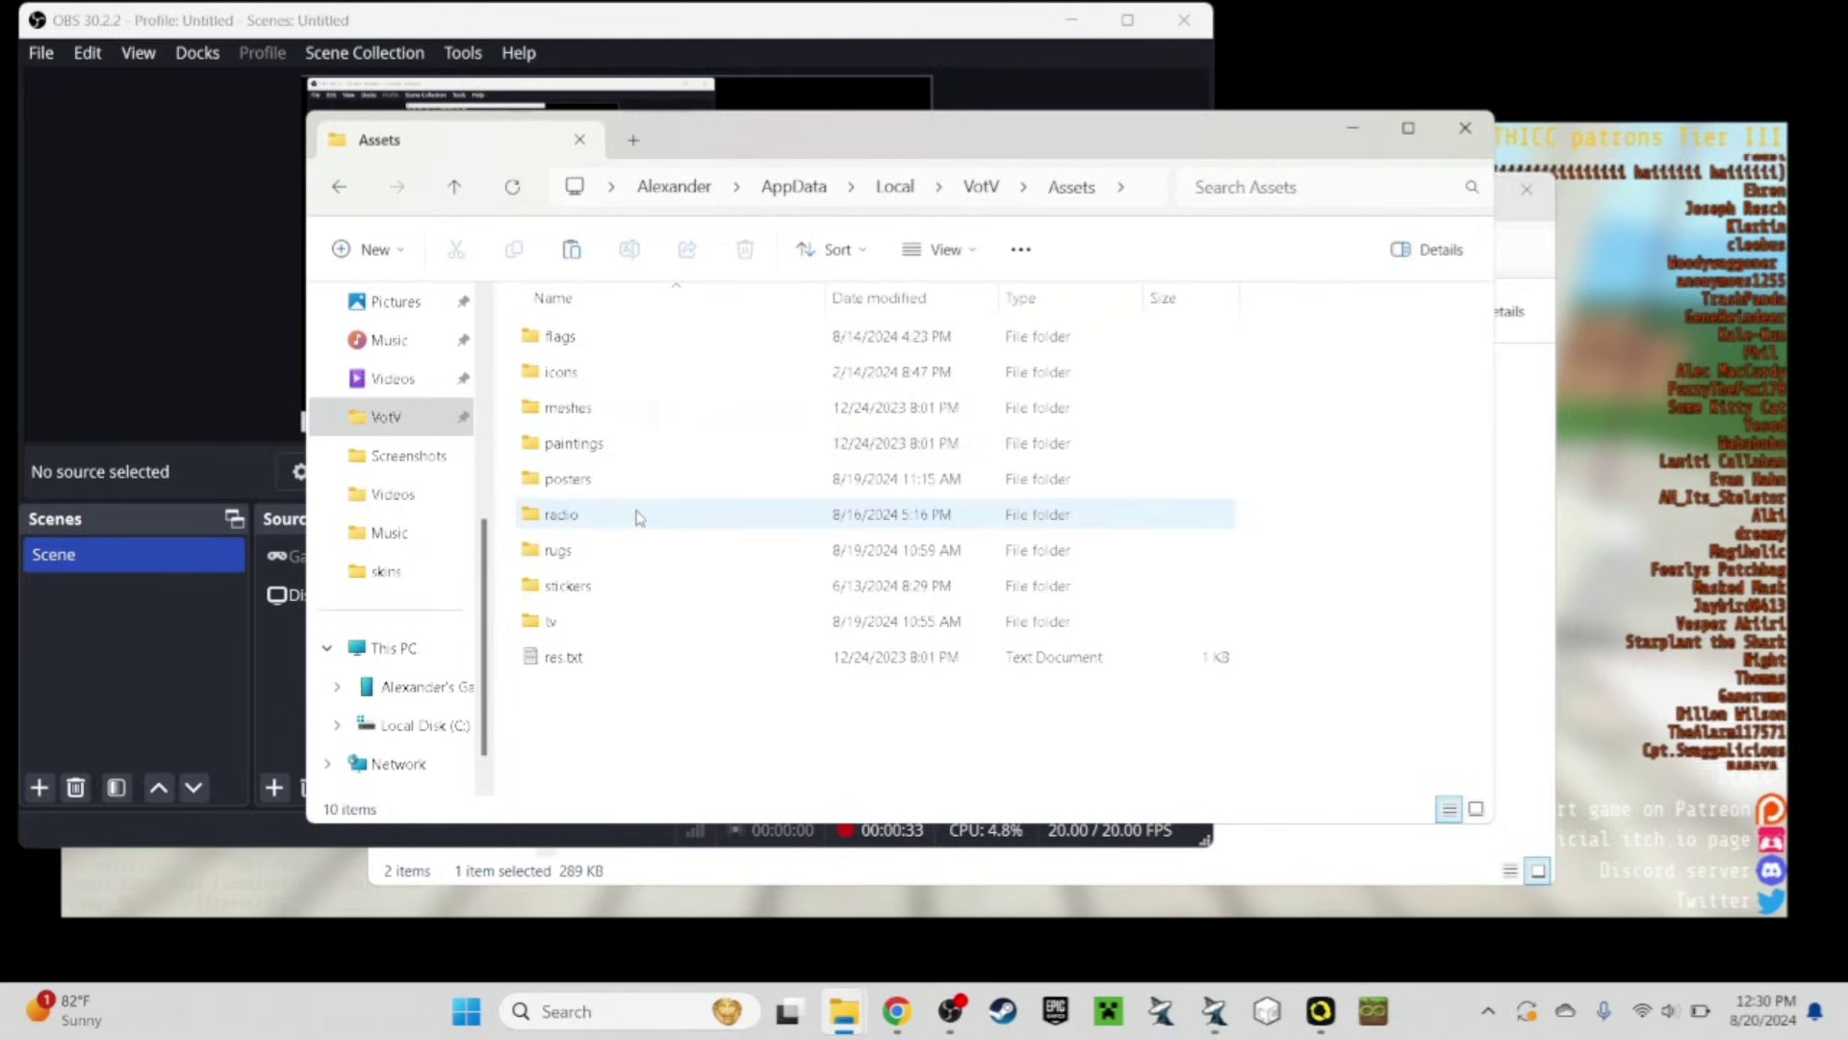
double_click(581, 451)
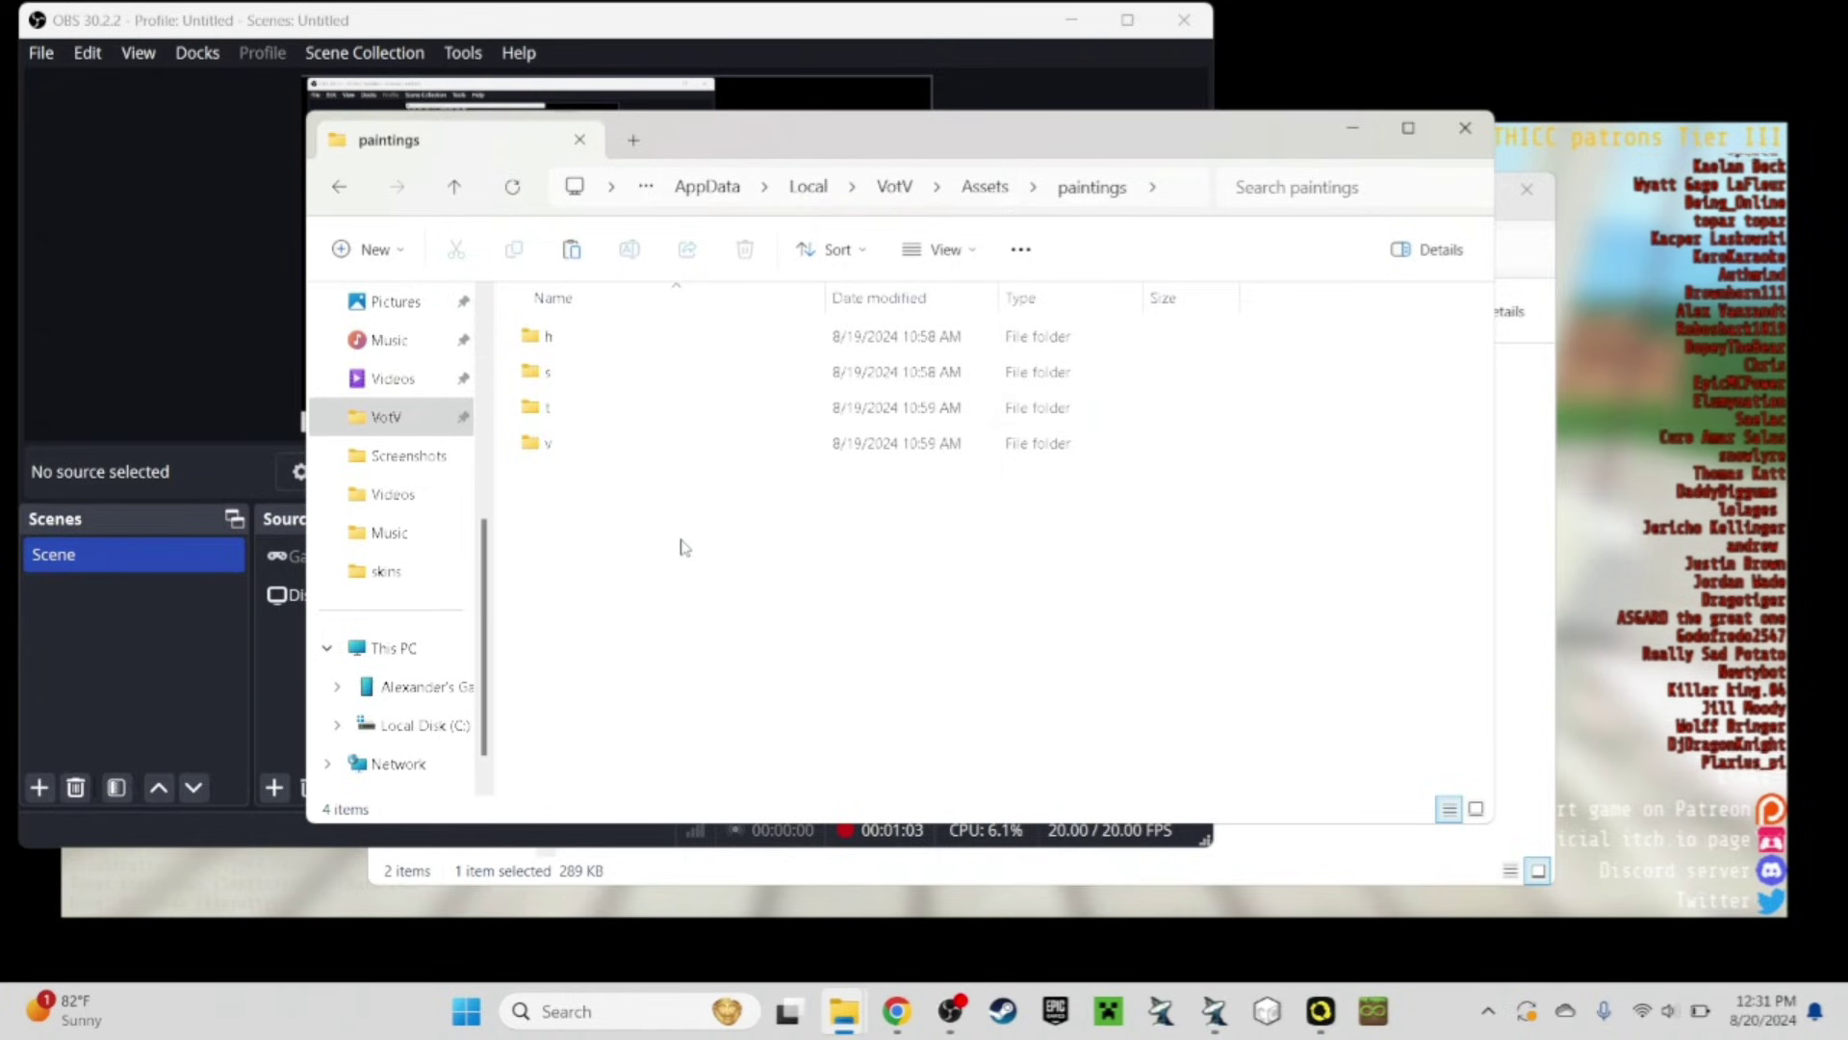
double_click(693, 370)
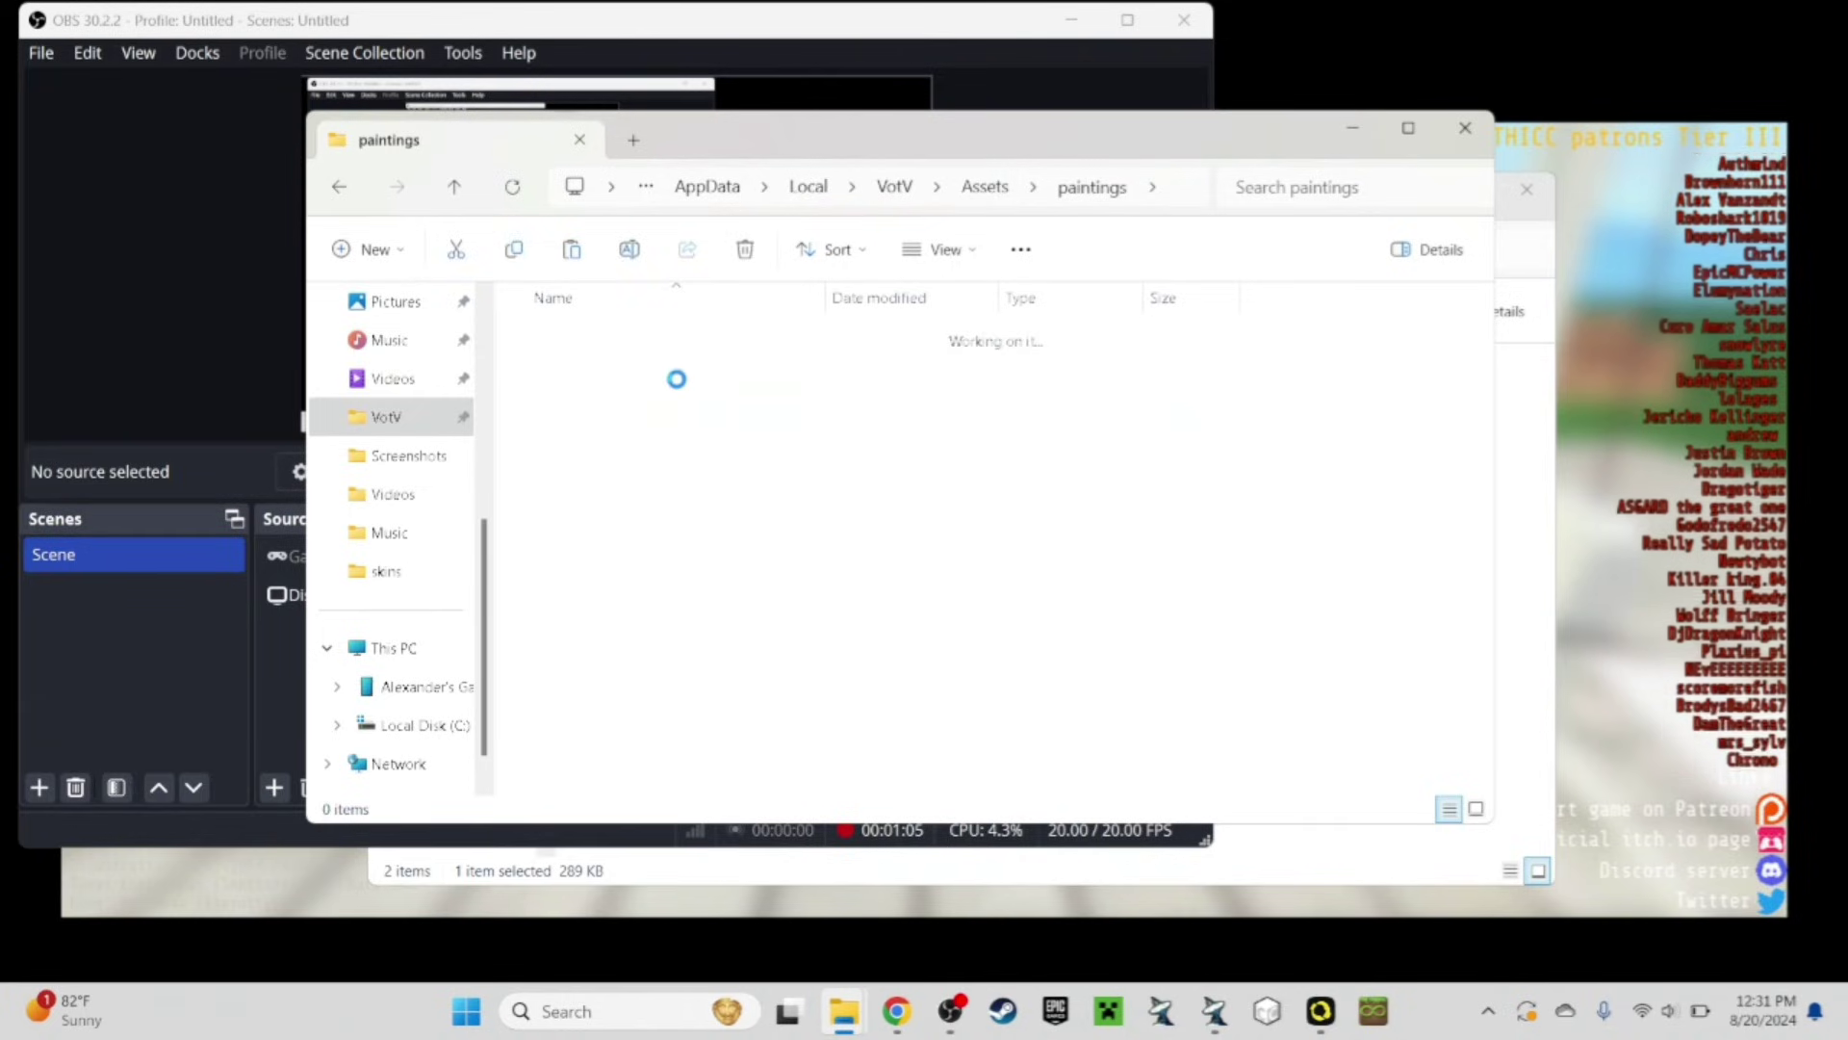
left_click(576, 256)
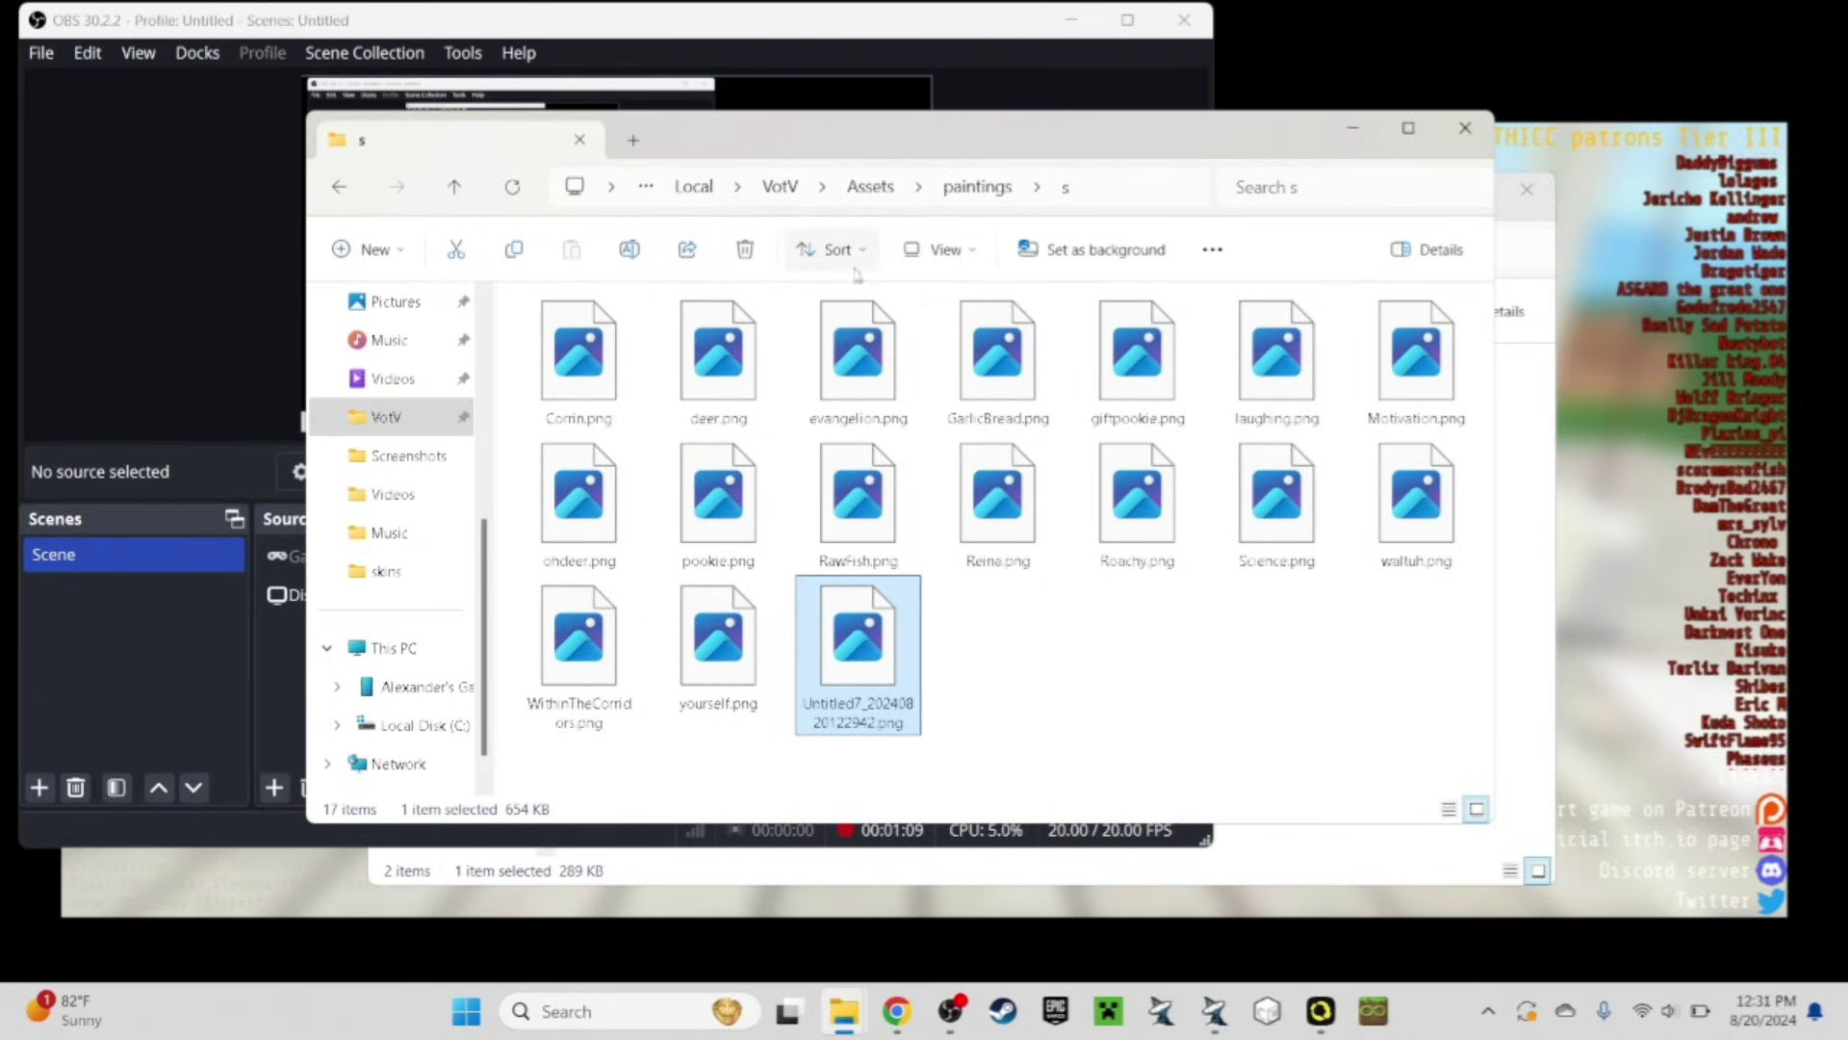
Rename the moved spider picture in the s folder as argemspider.png.
key("F2")
key("BackSpace")
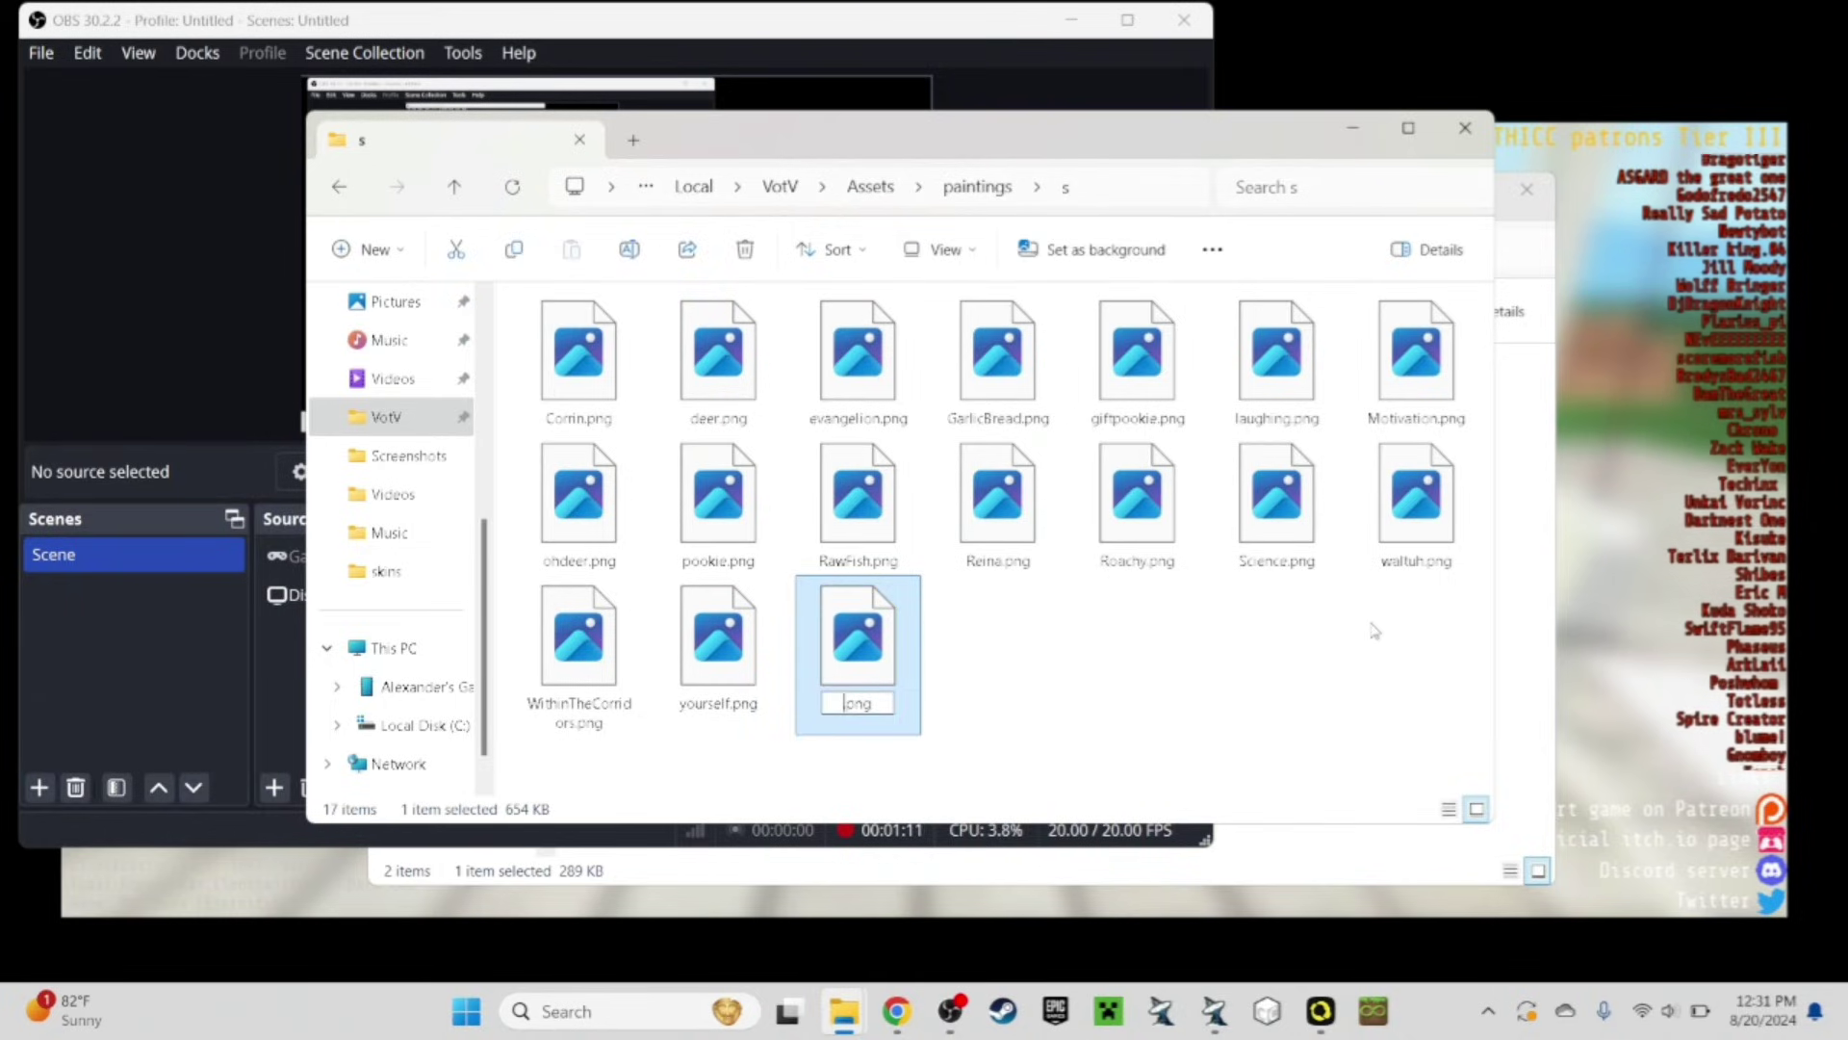
type("argemspider")
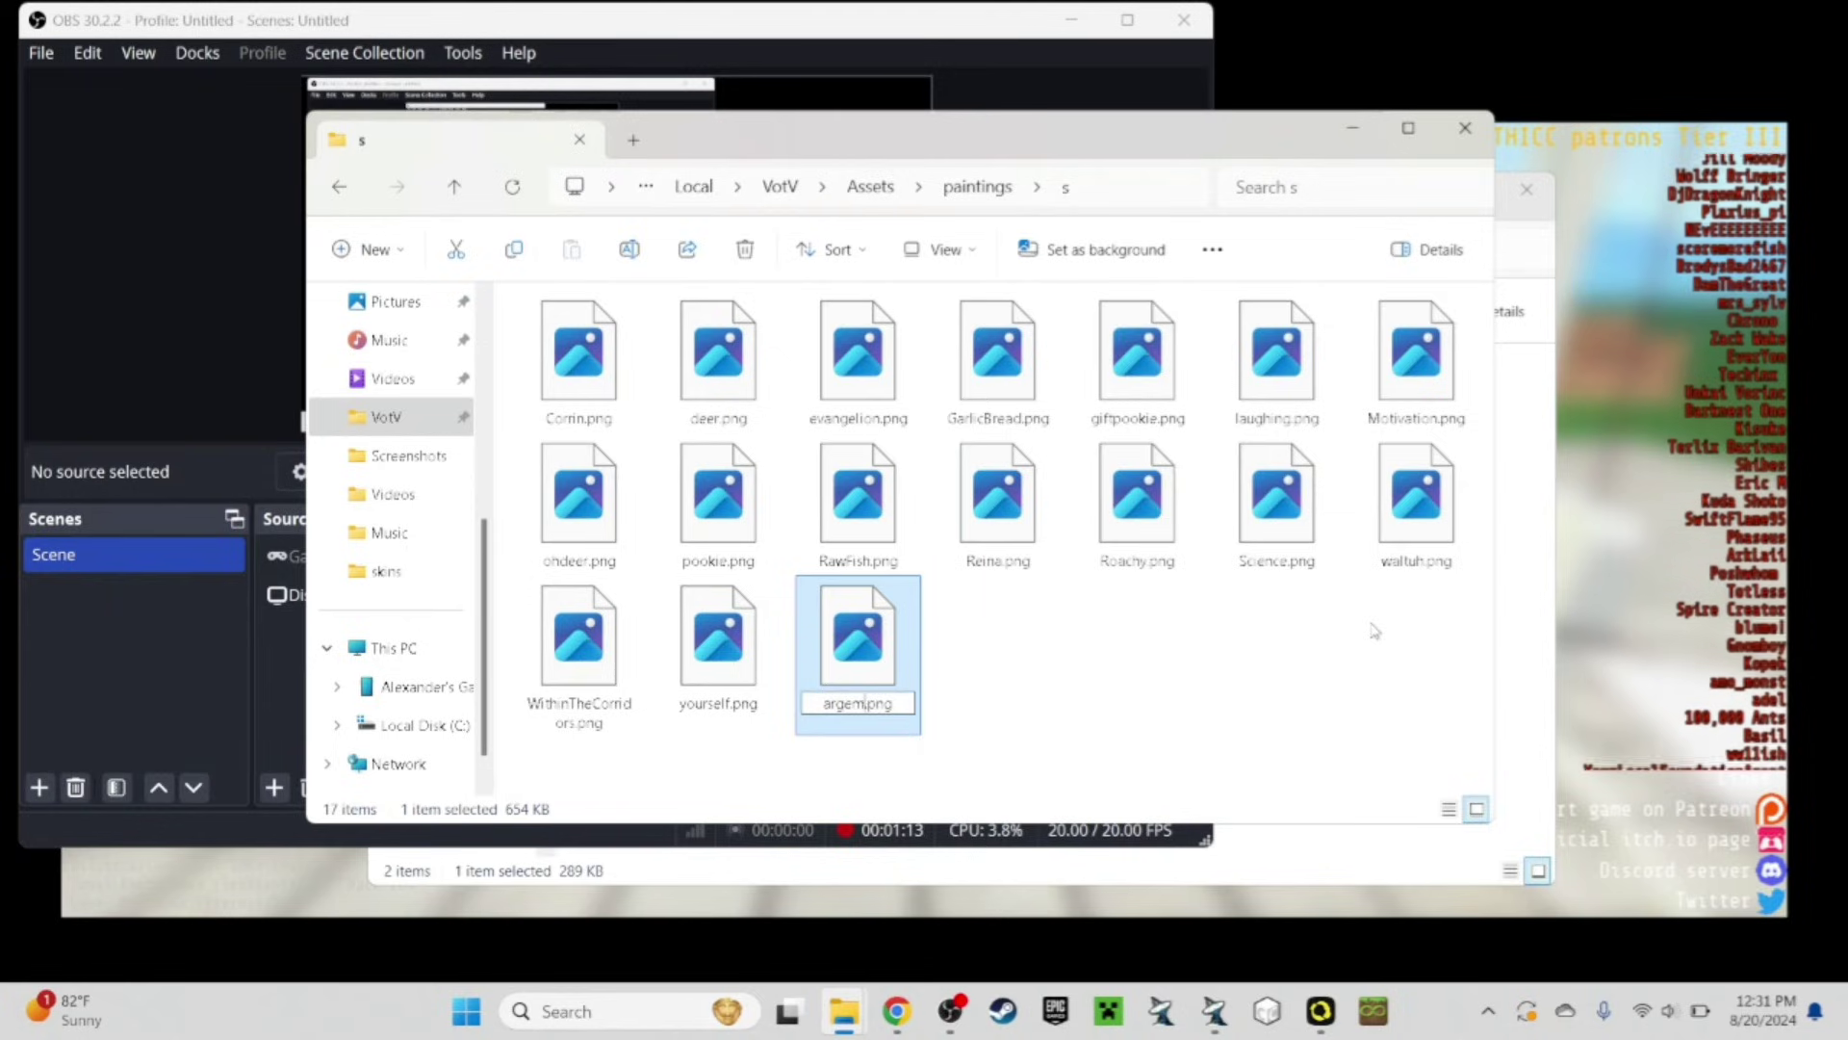
key("Return")
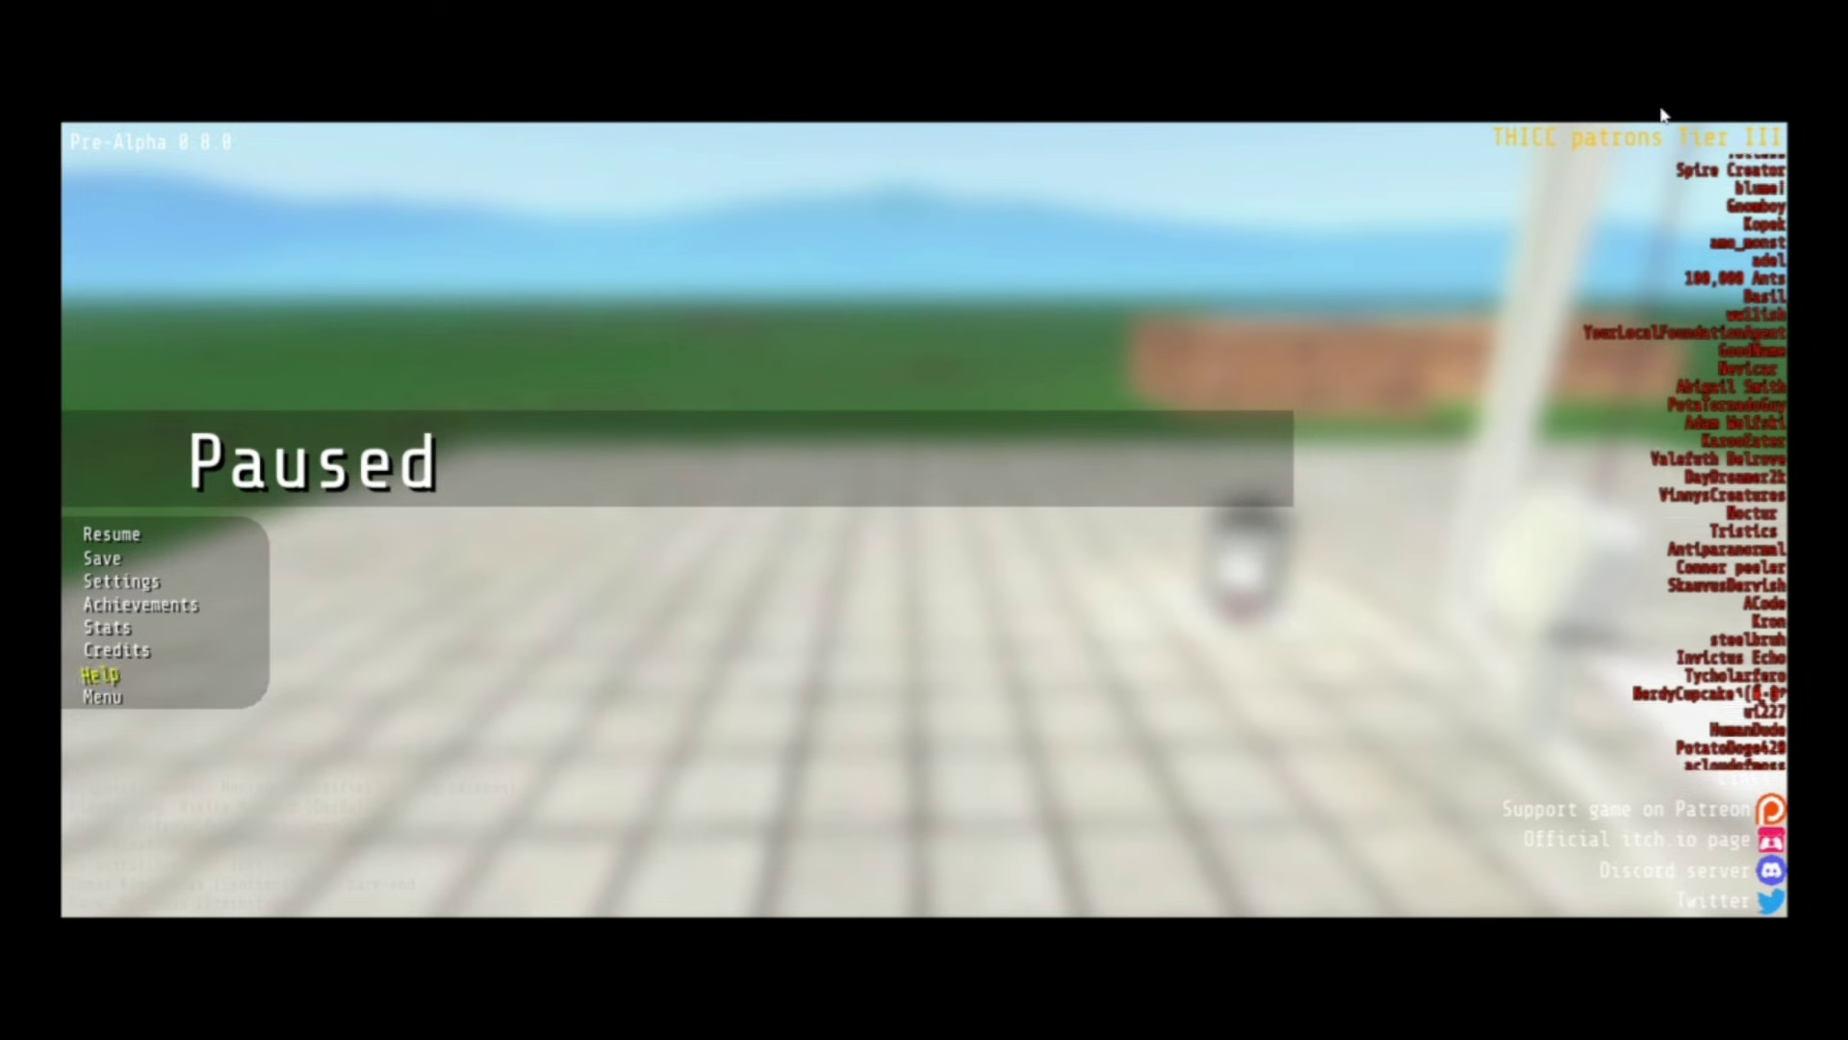
Switch back to Voices of the Void, resume the paused game, and place a framed painting on the tiled platform.
left_click(115, 530)
key("w")
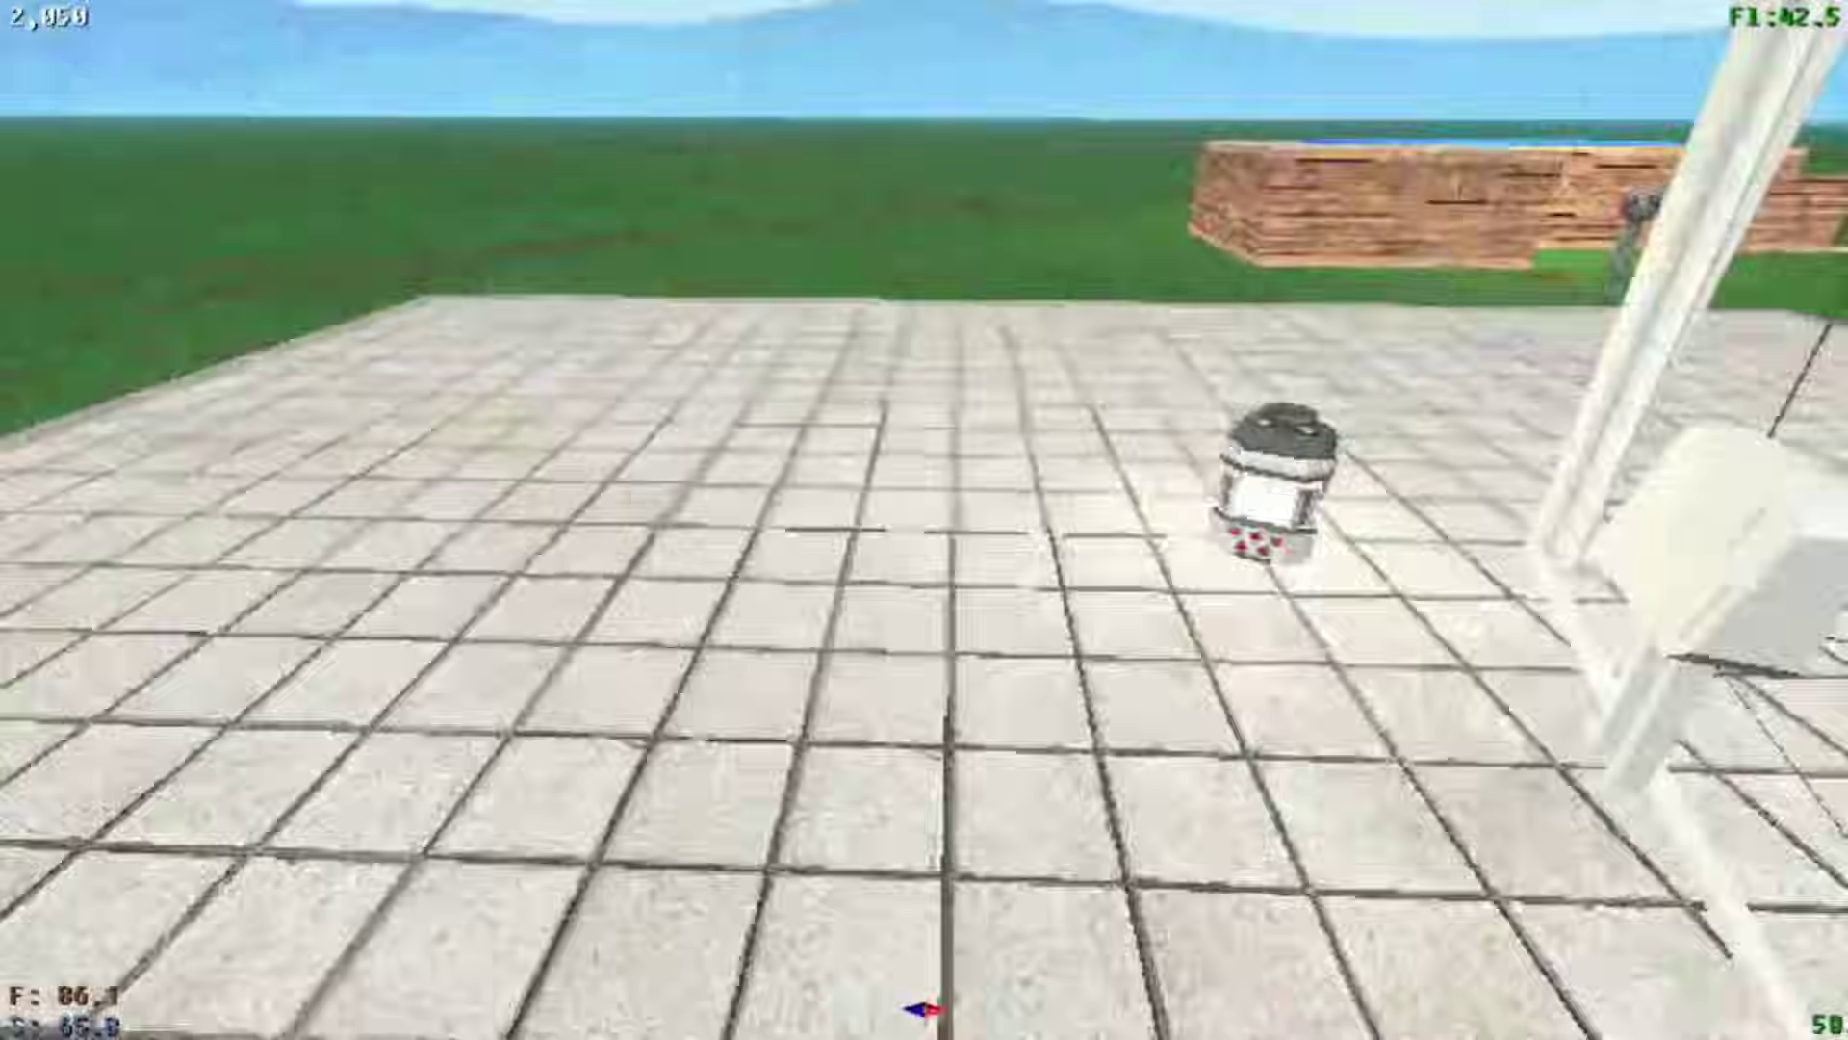
key("i")
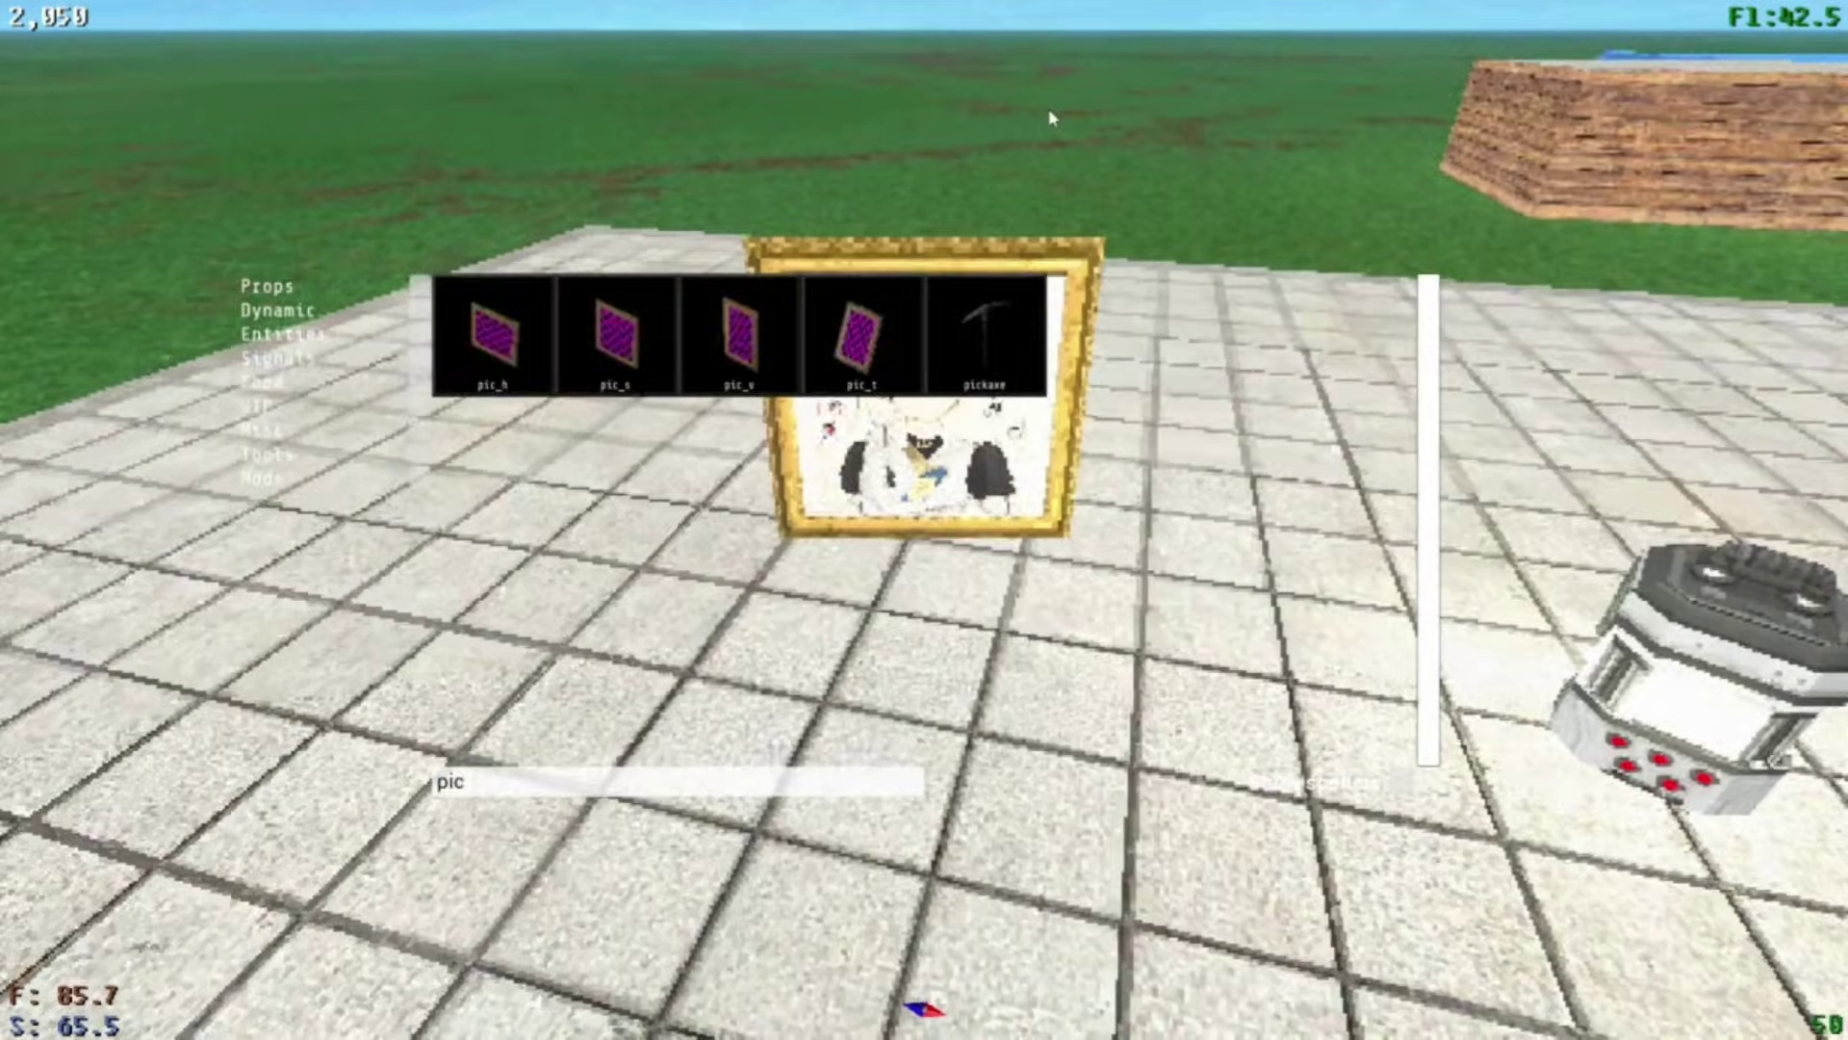
key("Escape")
key("w")
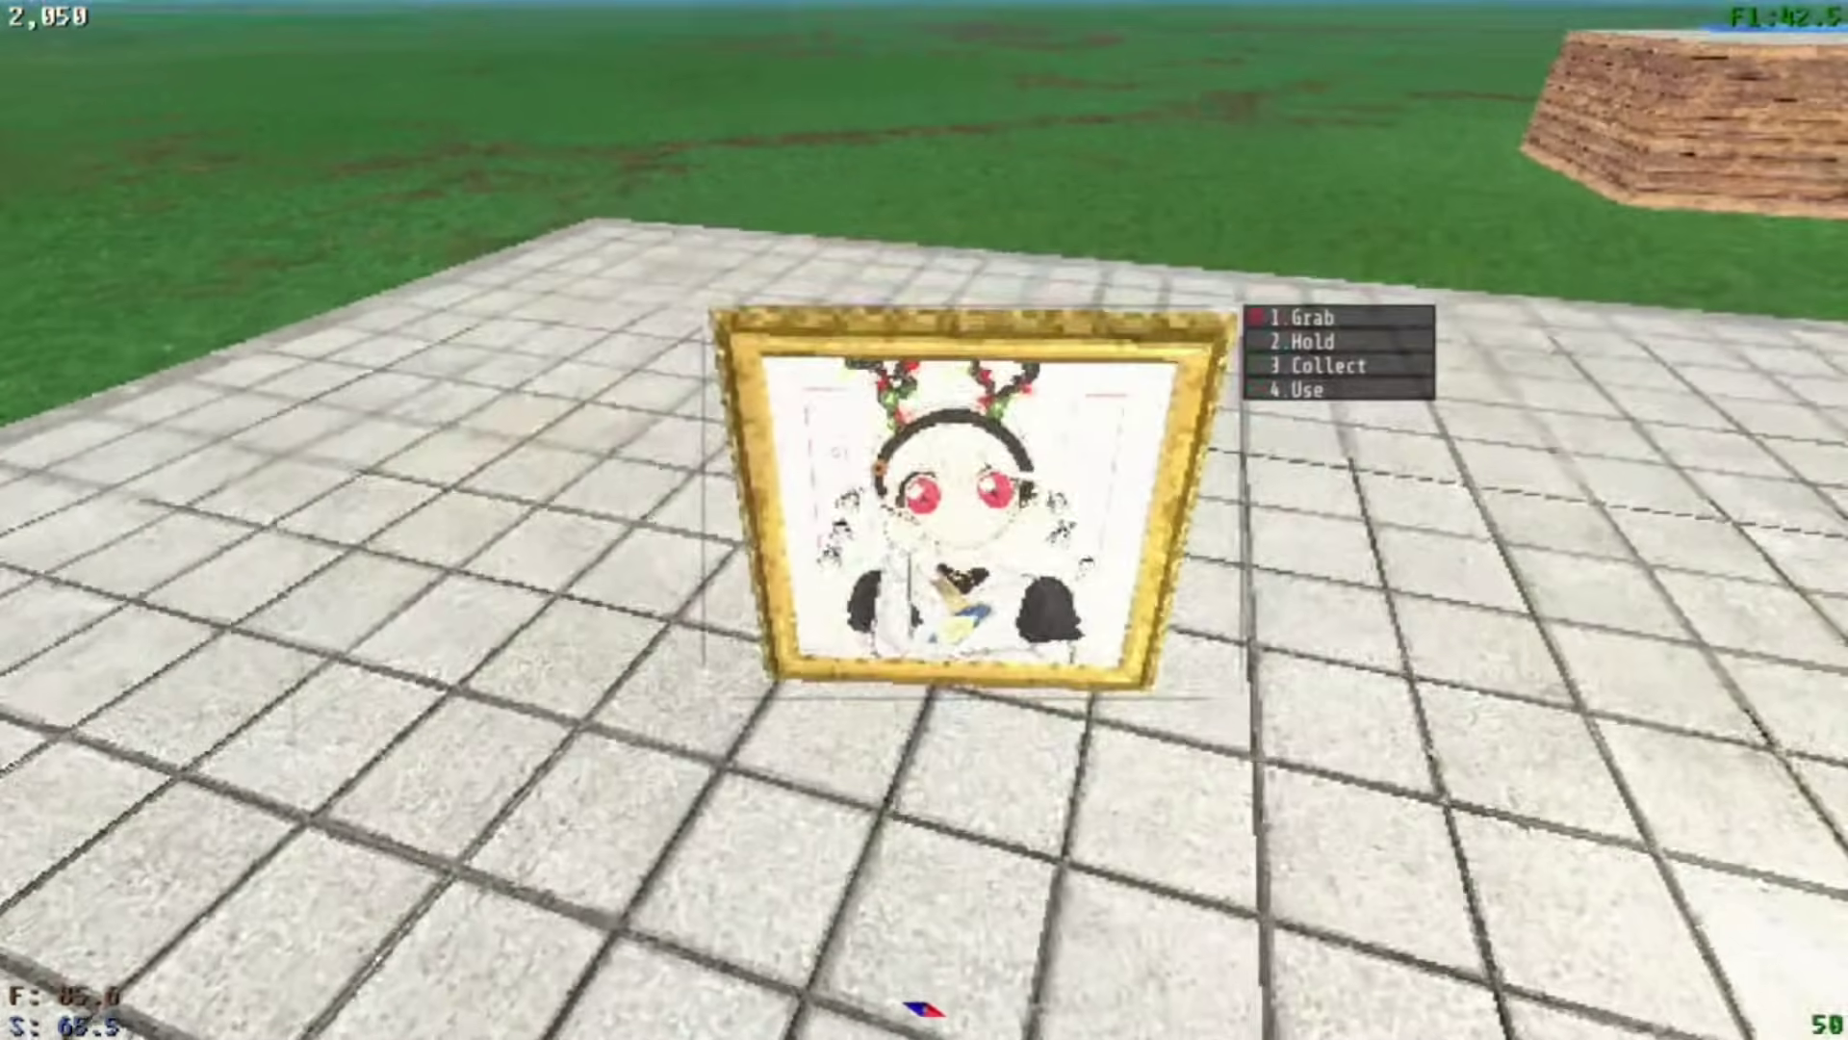
Use the framed painting to choose its image and set it to the dark Argem Spider picture.
key("4")
key("Escape")
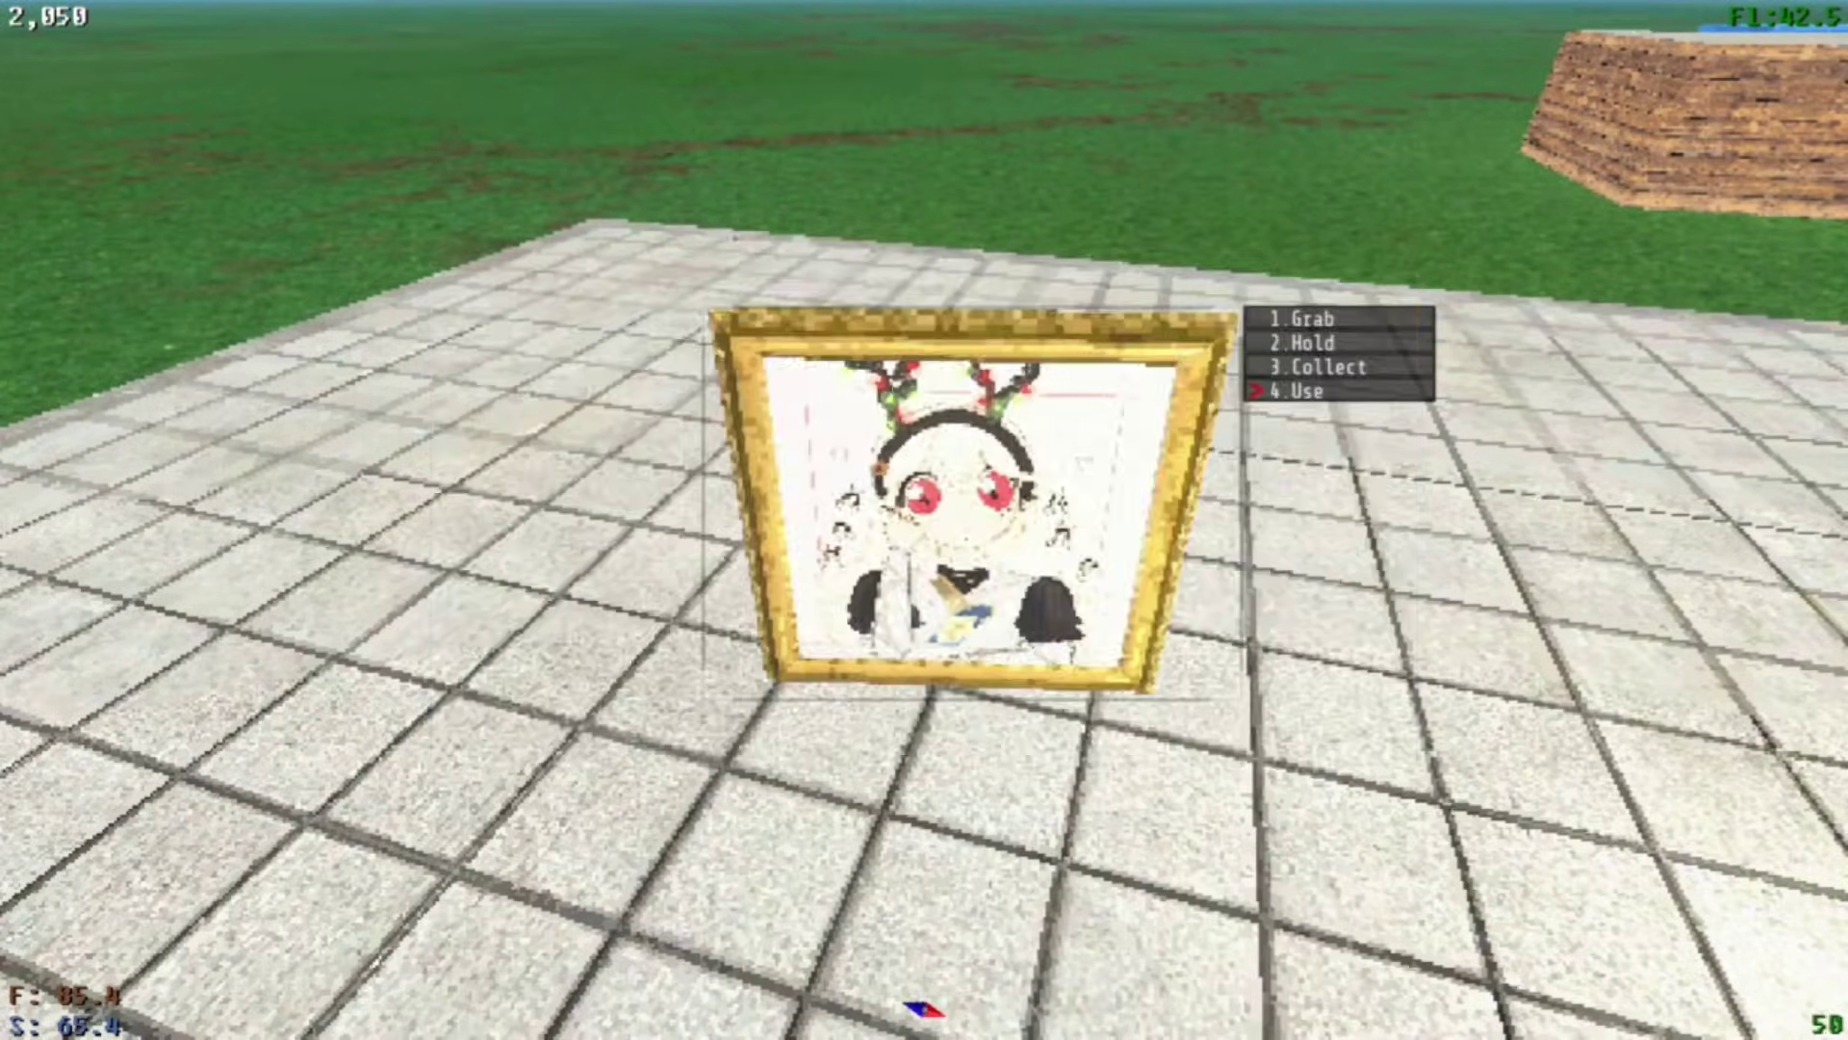
key("Escape")
key("Escape")
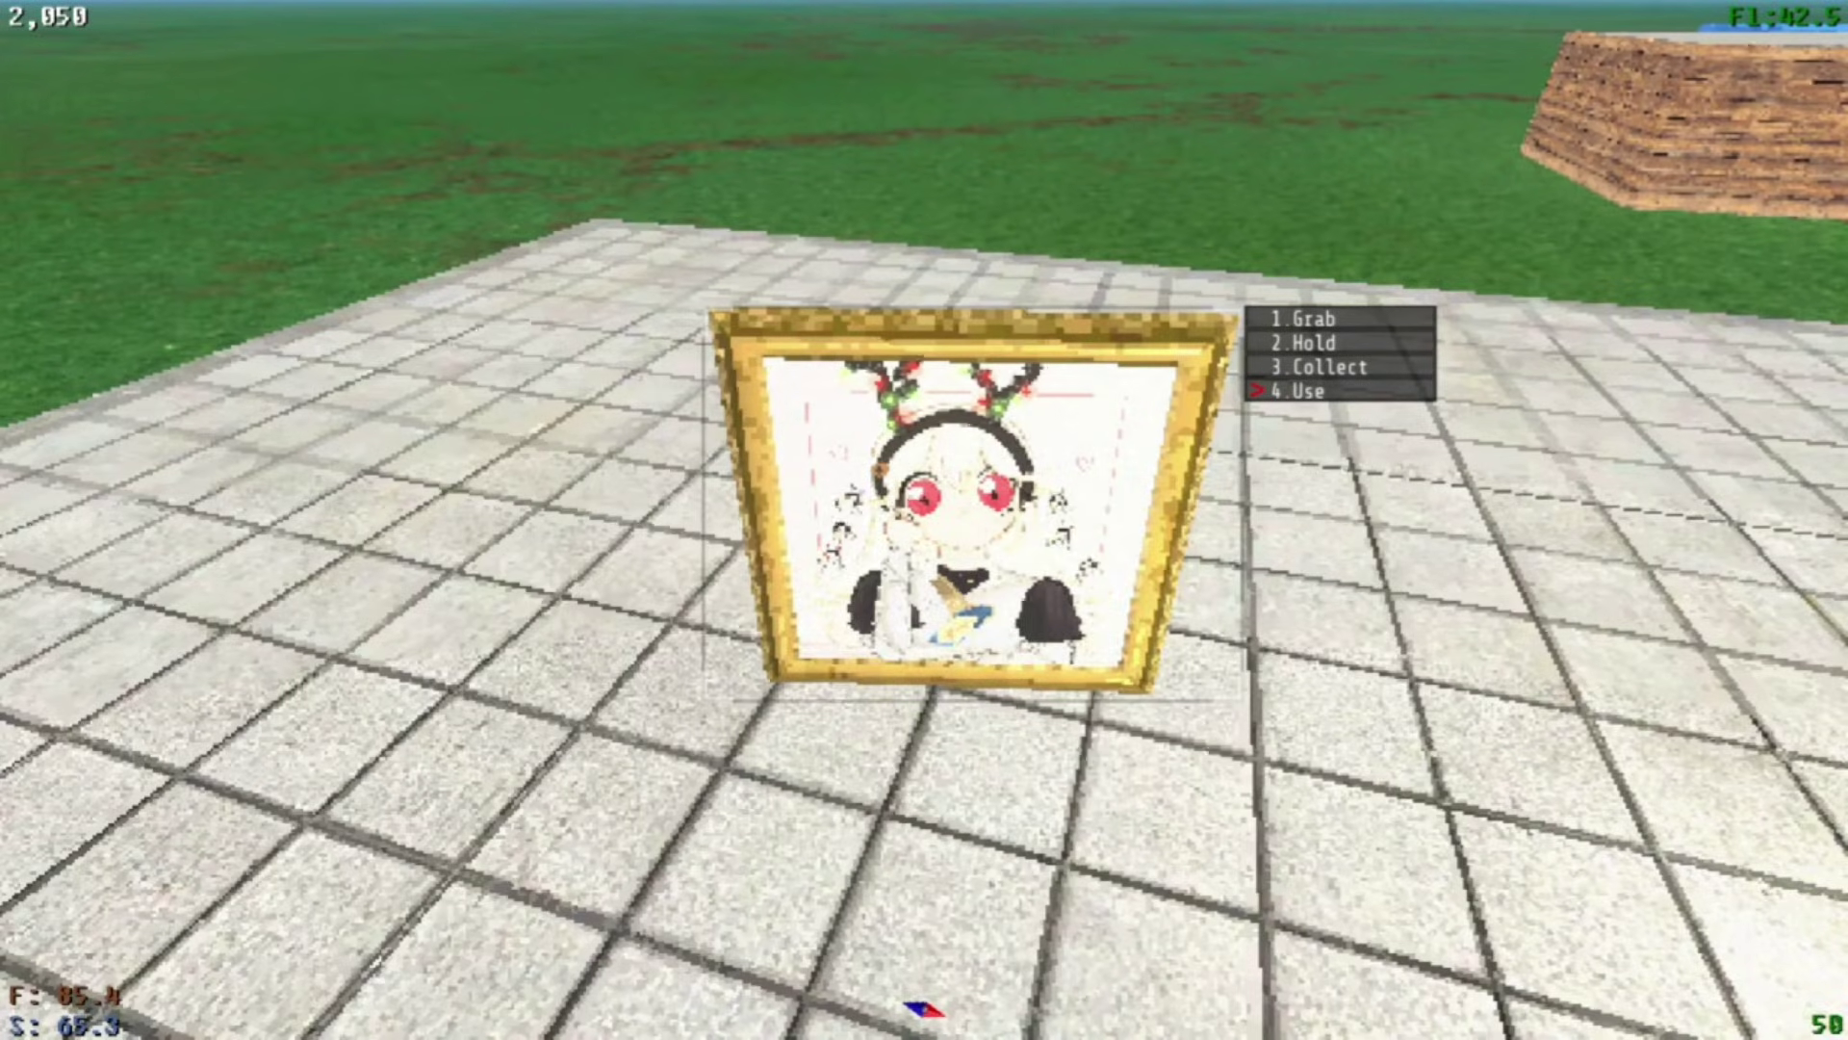
key("4")
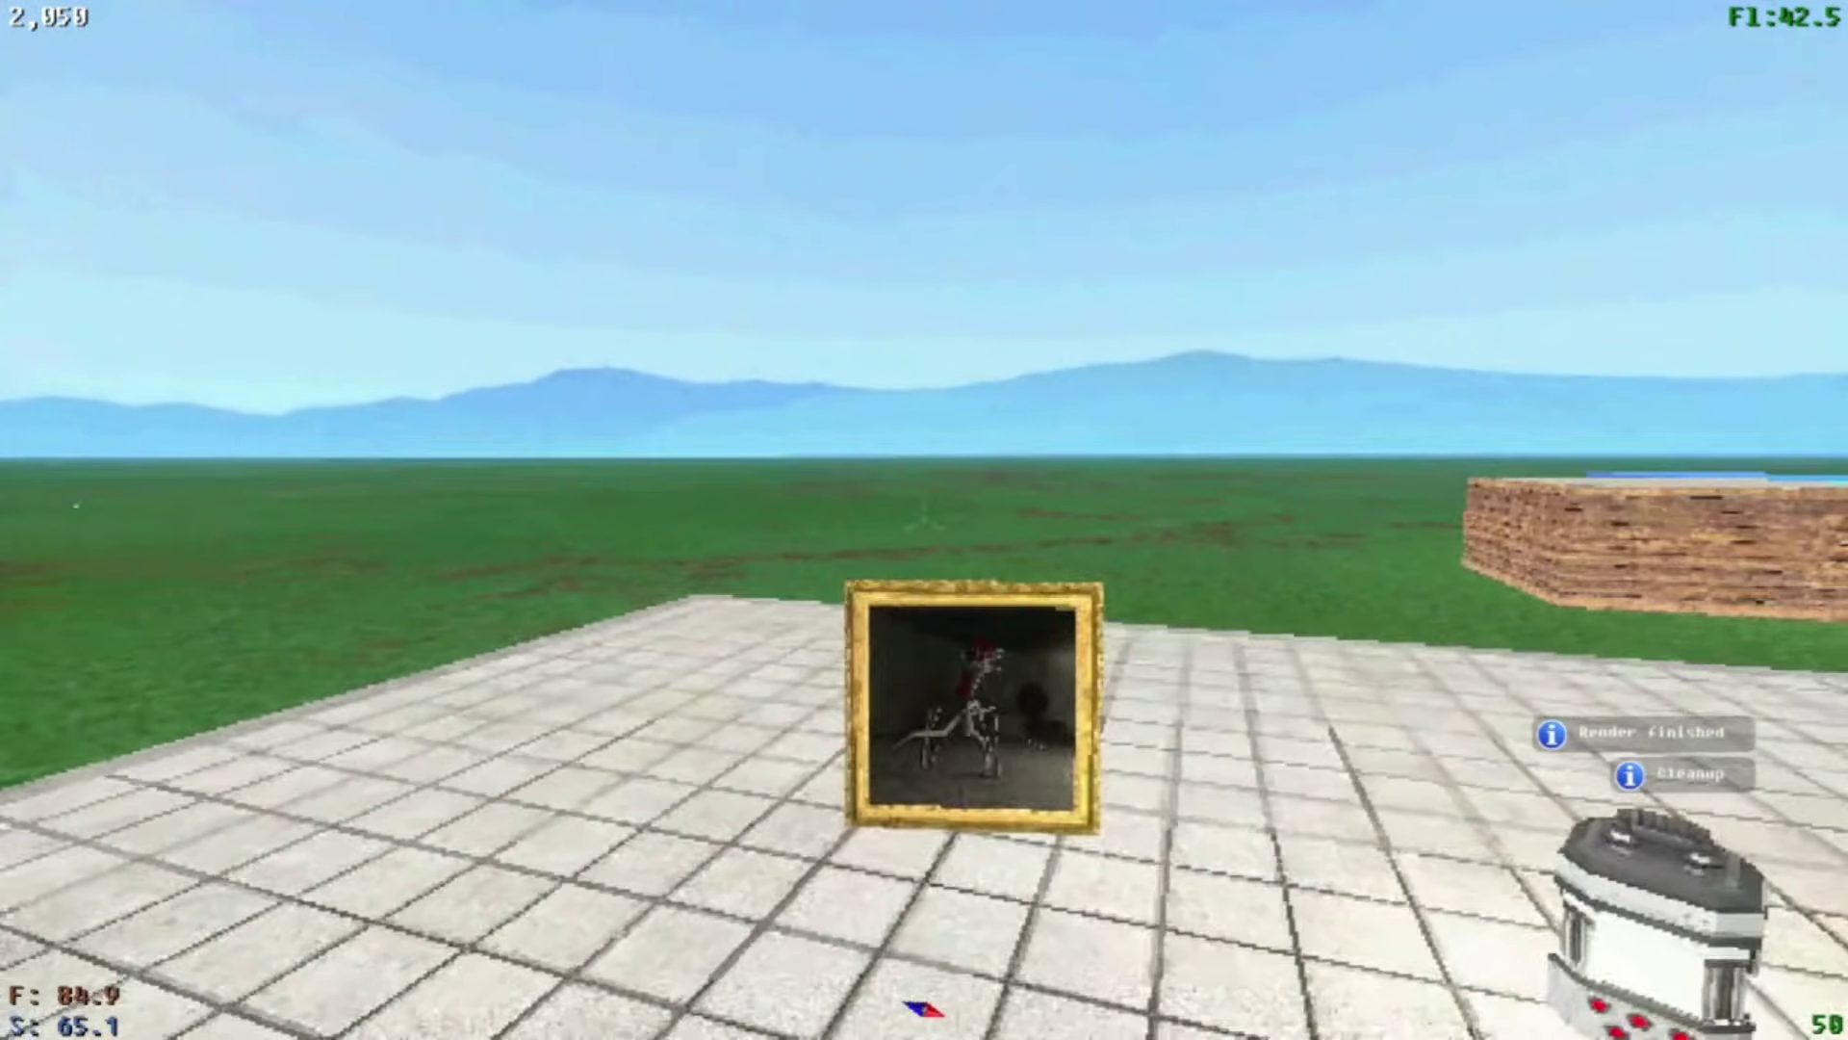
key("w")
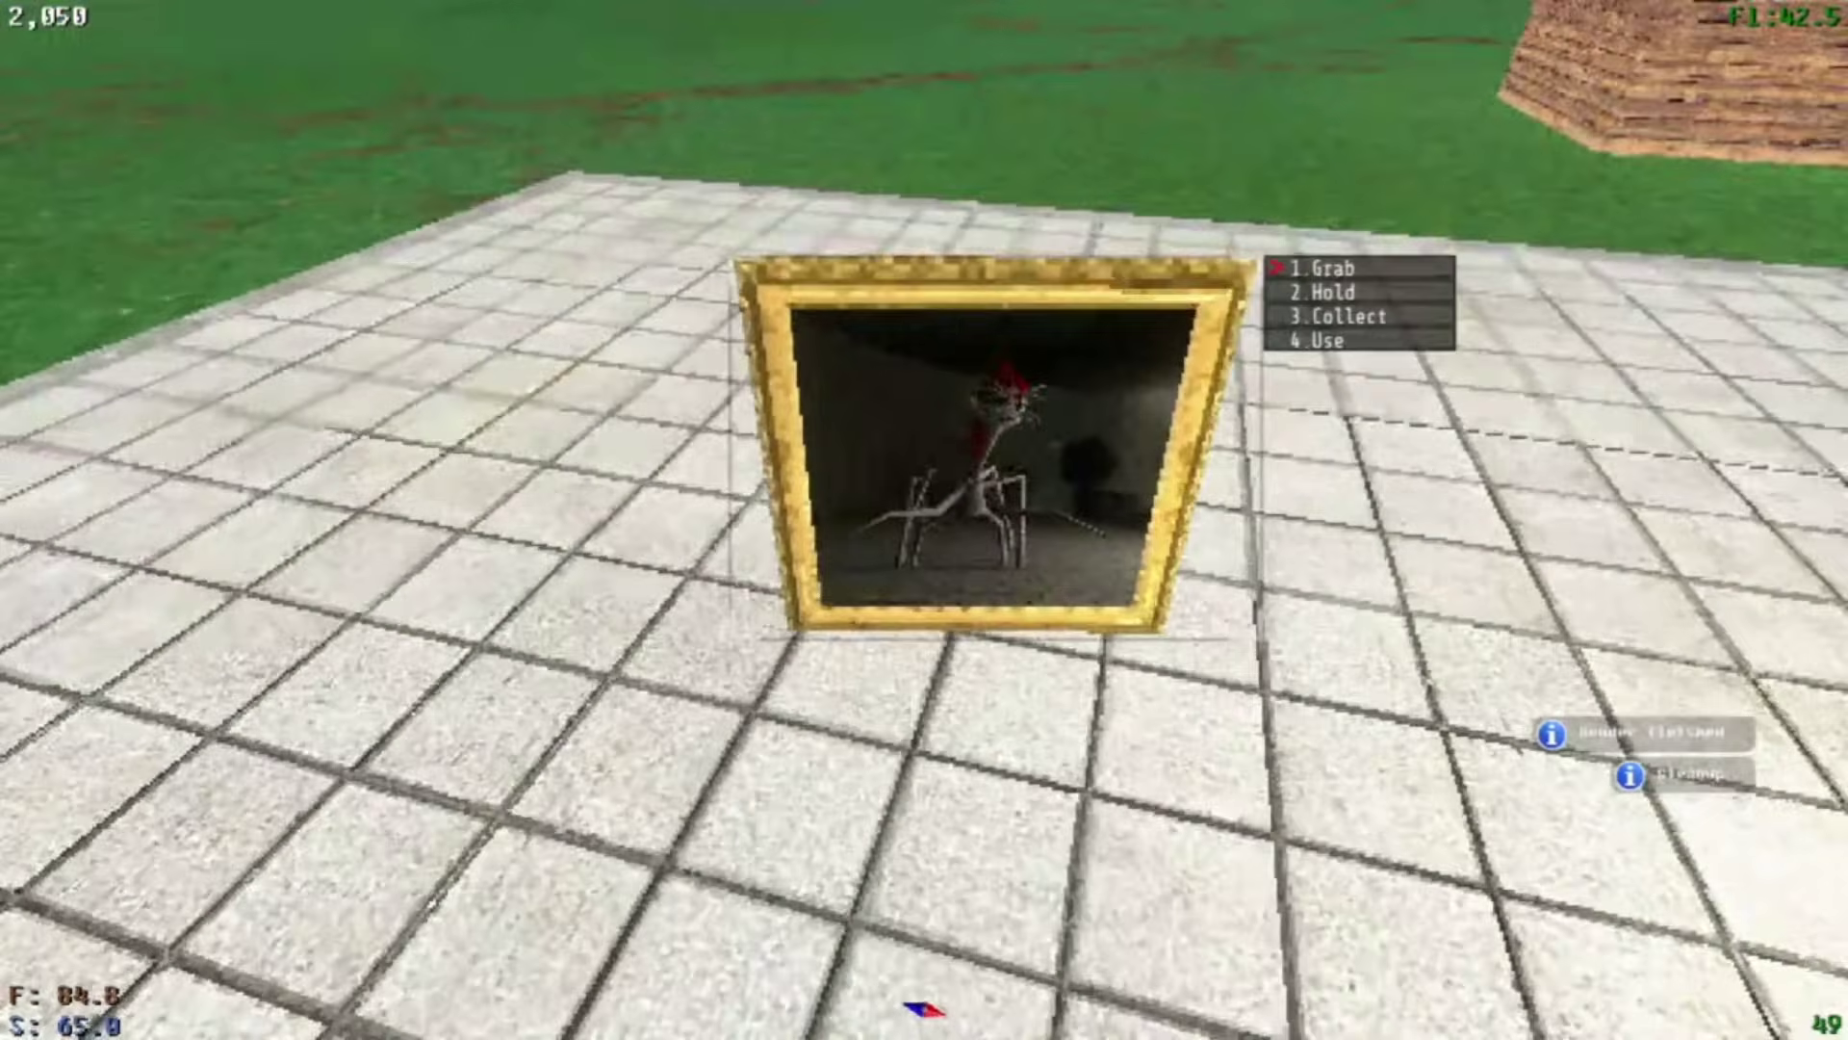
key("4")
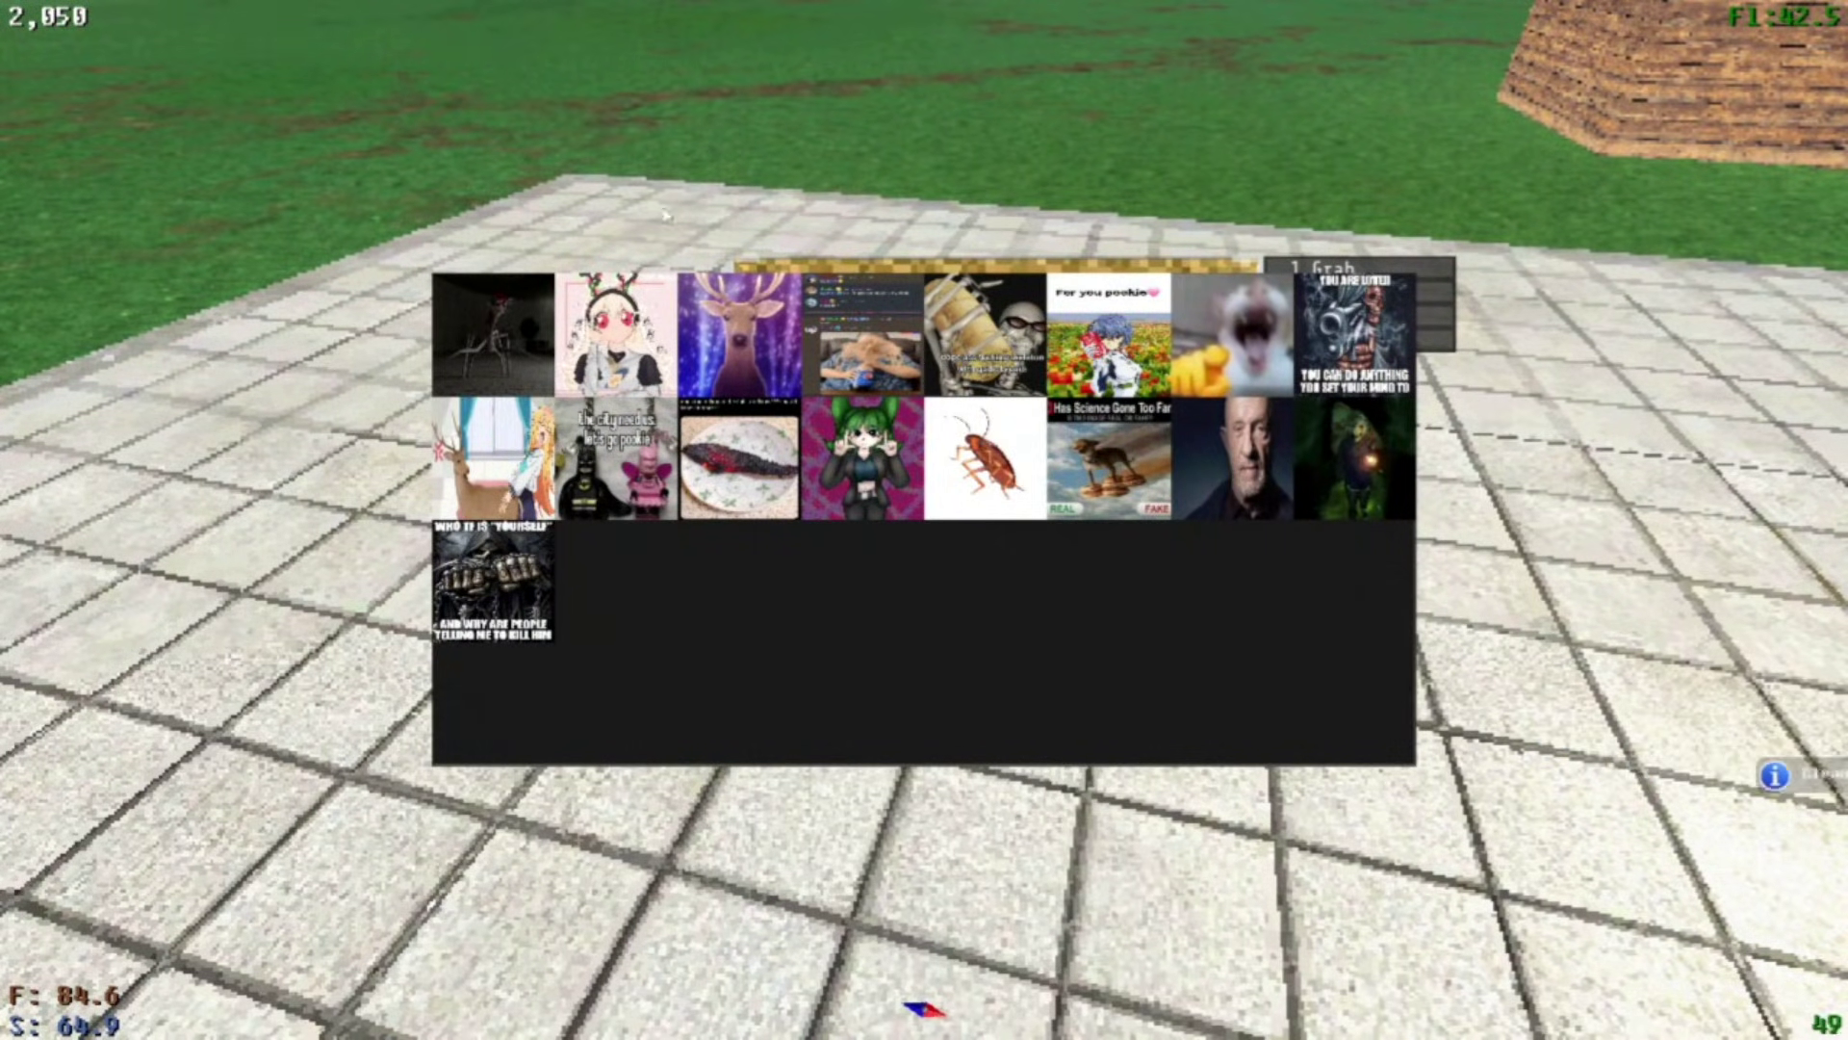
left_click(497, 328)
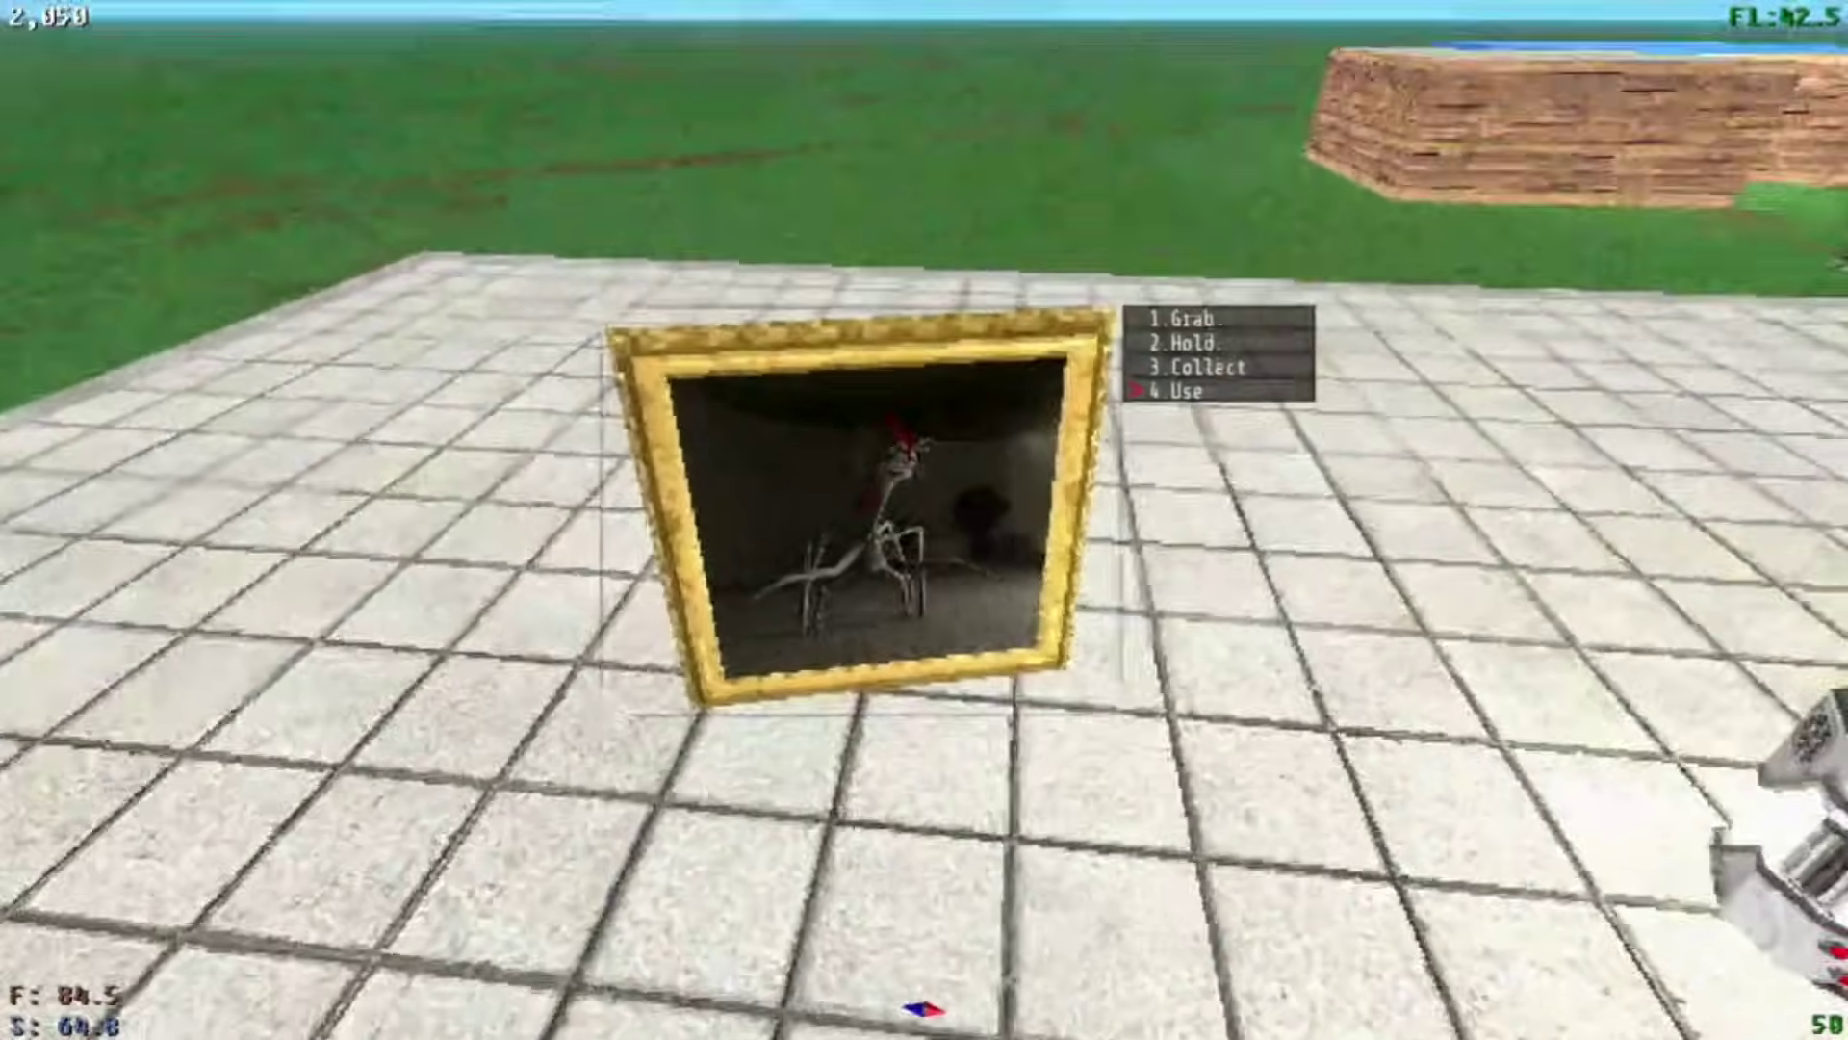
Try several other custom pictures in the frame, including the "For you pookie" image and the purple deer.
key("4")
left_click(1109, 337)
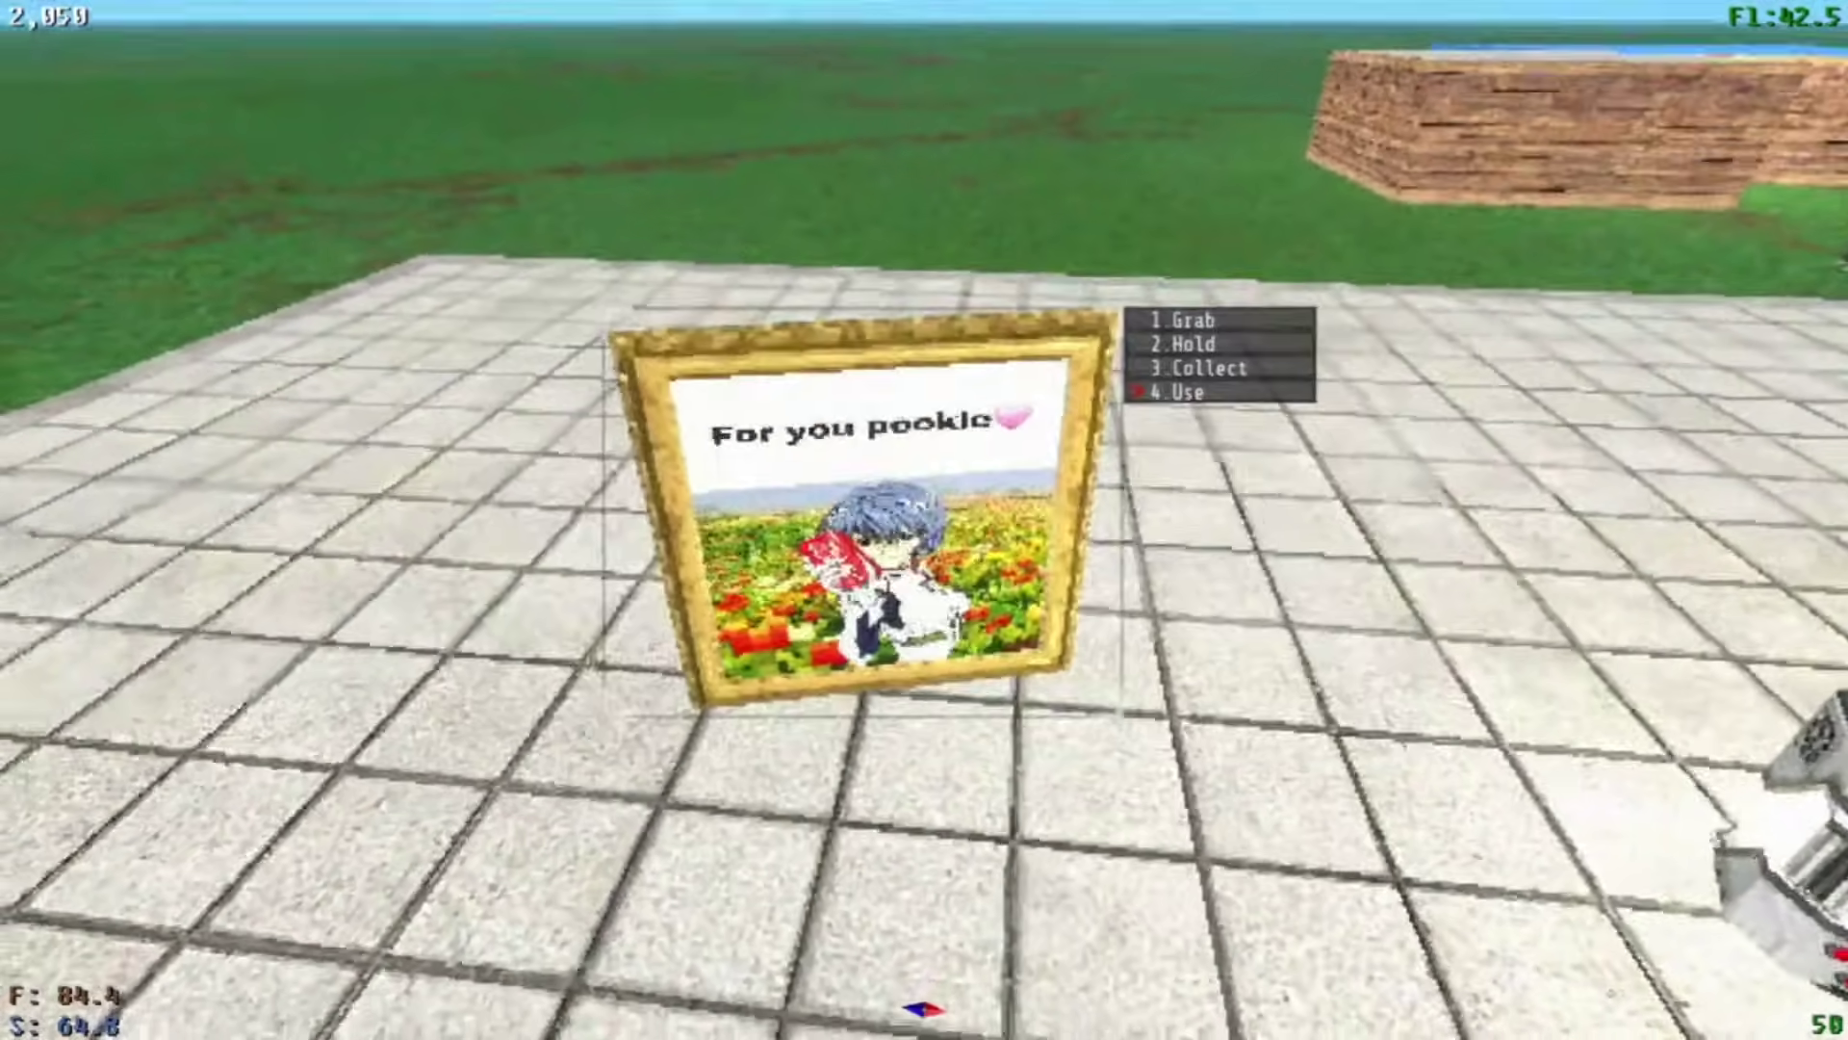
key("4")
left_click(830, 501)
key("4")
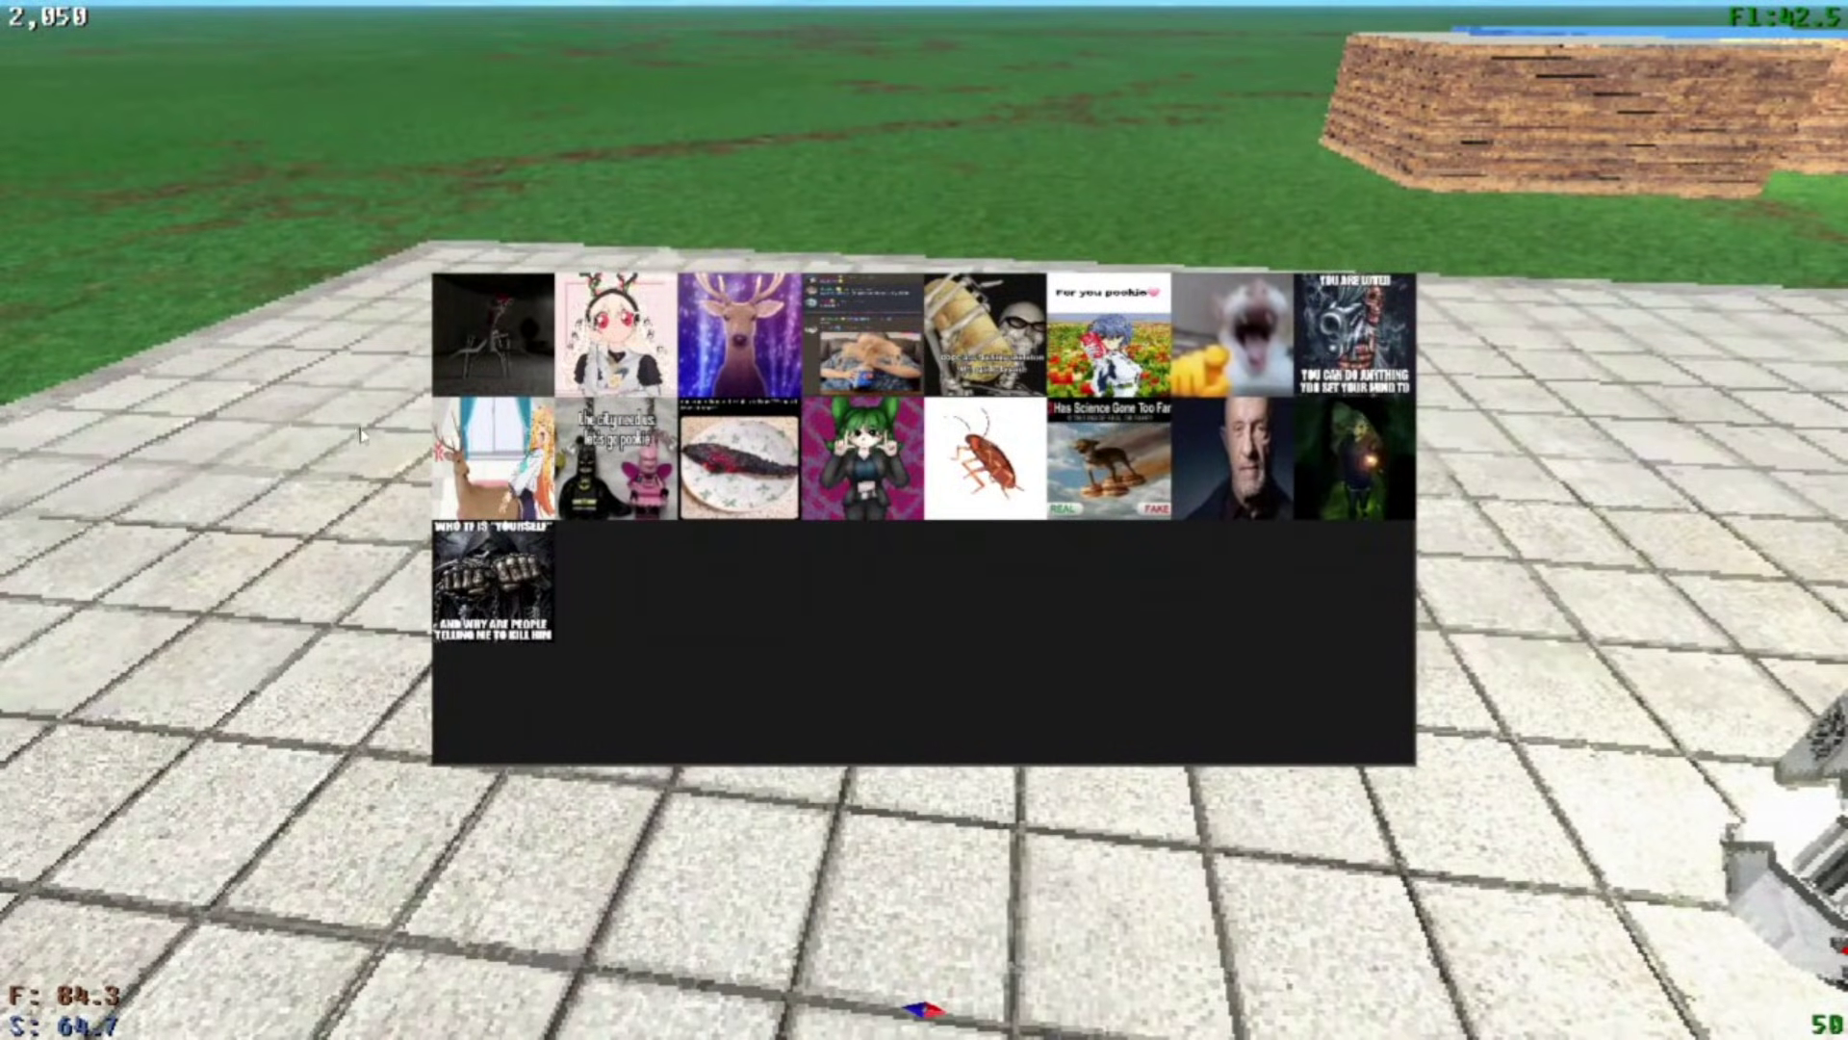
left_click(486, 445)
key("4")
left_click(766, 319)
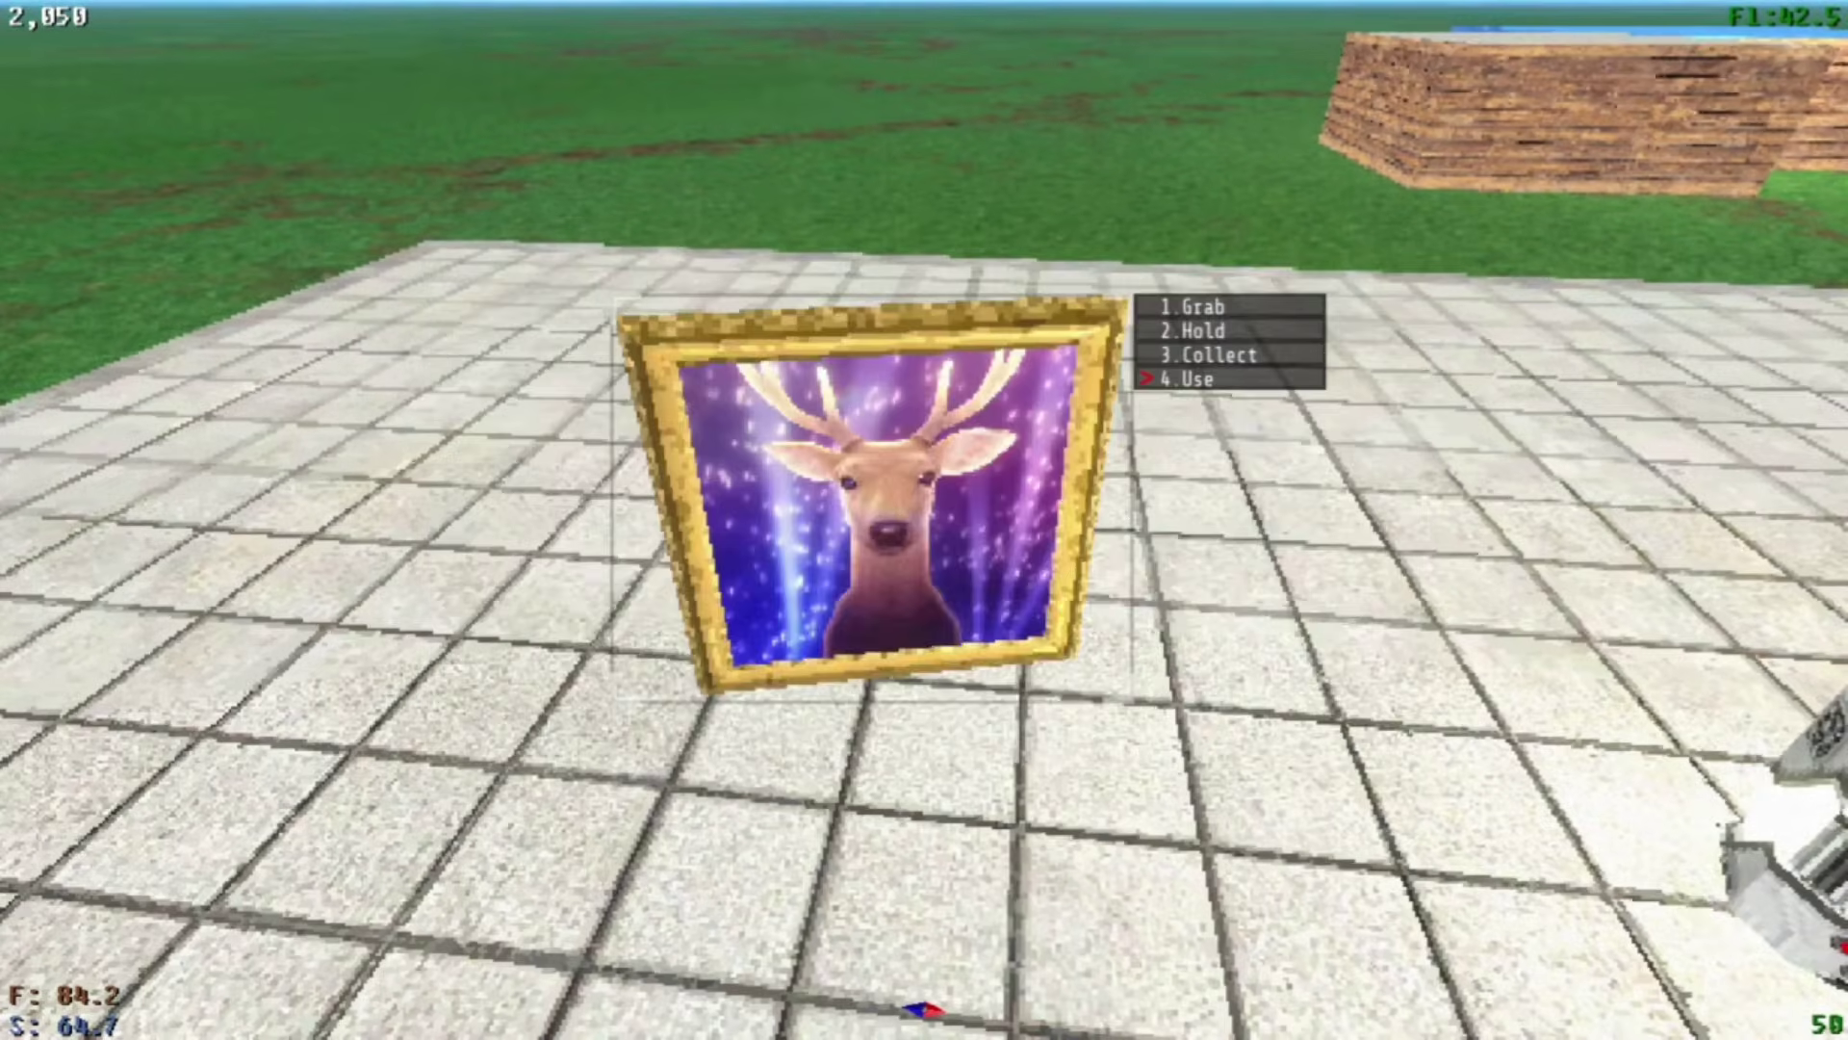
Set the painting back to the Argem Spider picture and hold the frame upright for a close view.
key("4")
left_click(495, 297)
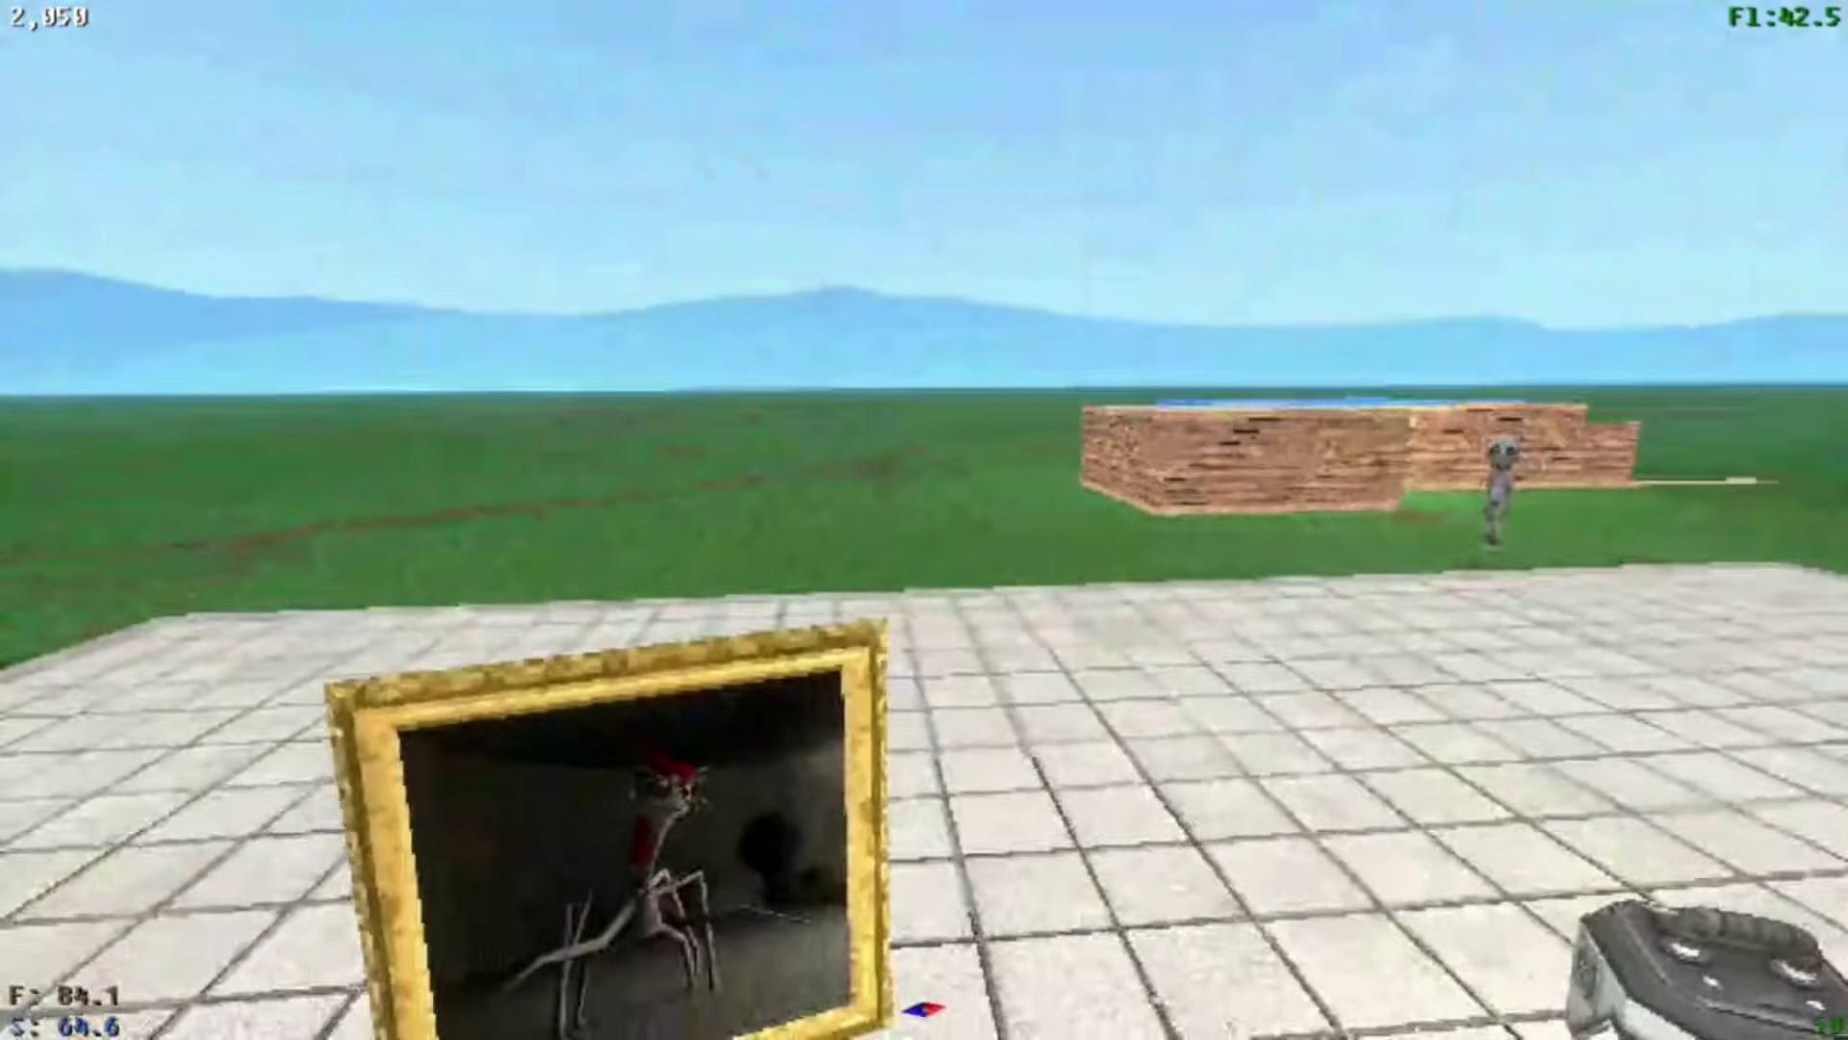
scroll(924, 520, "up", 3)
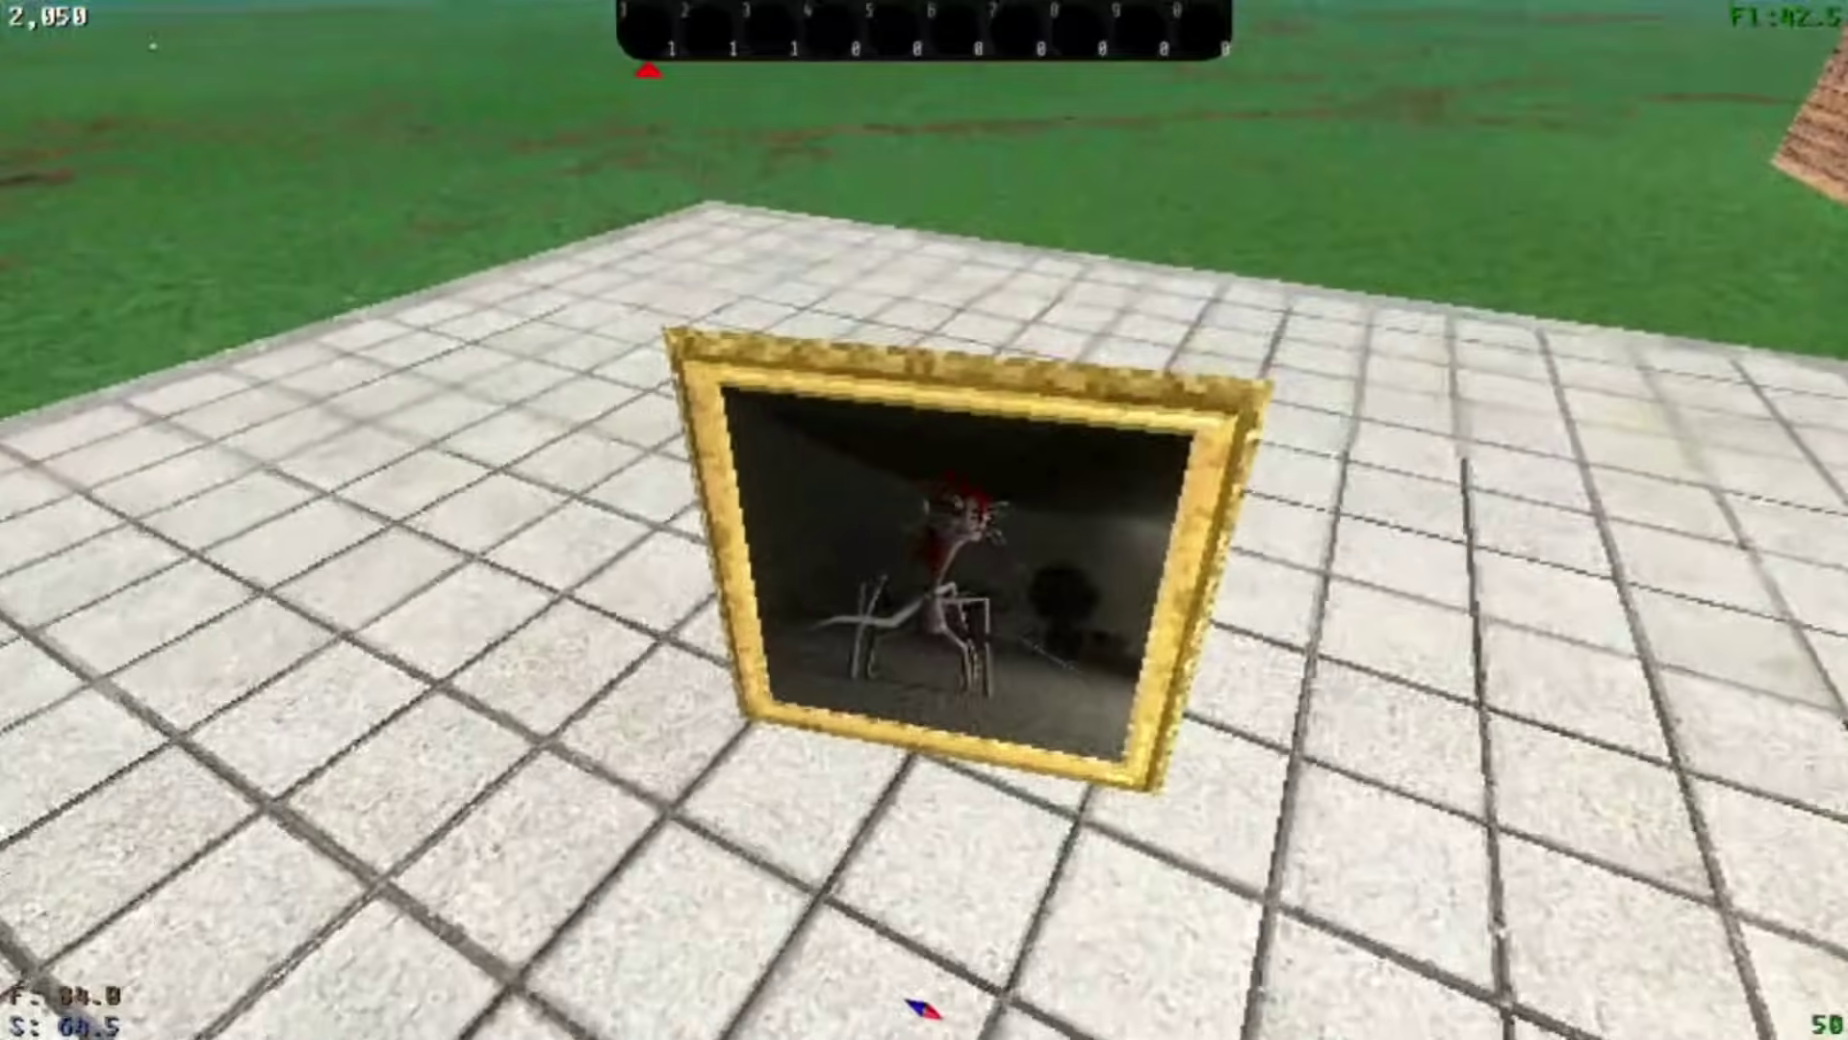
scroll(925, 520, "up", 3)
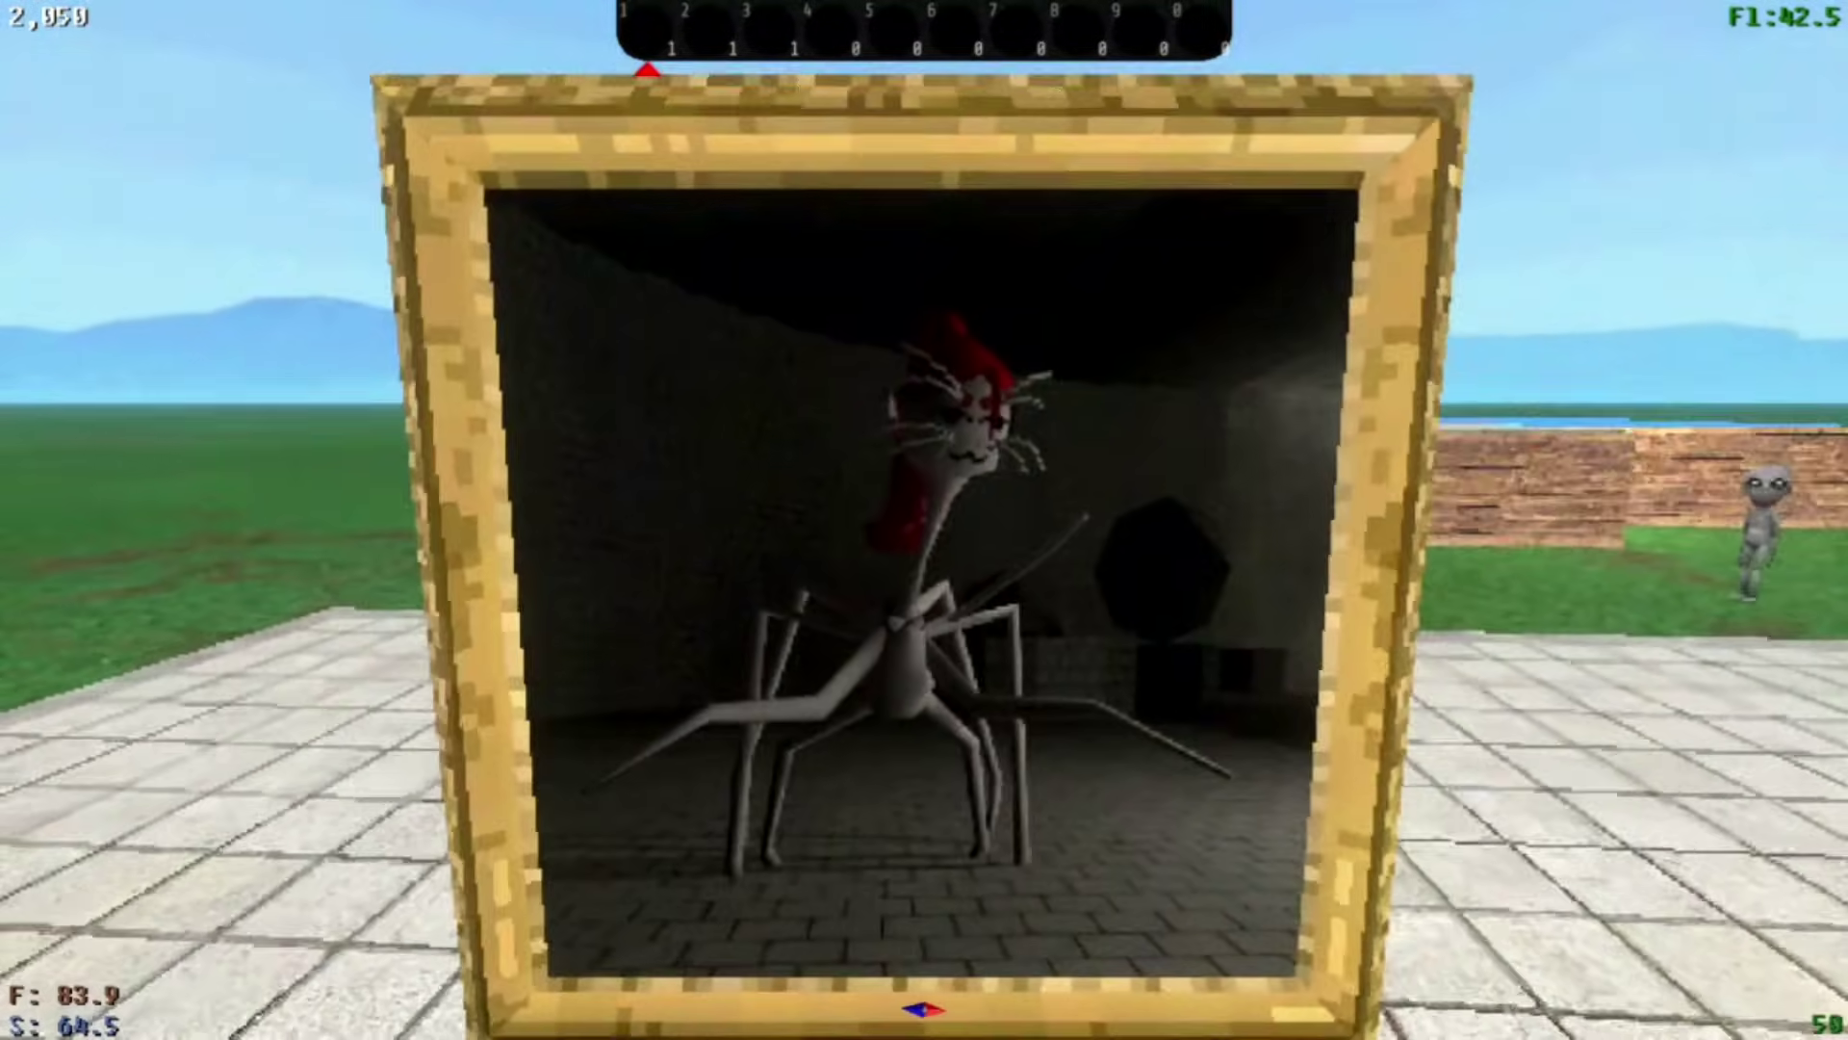